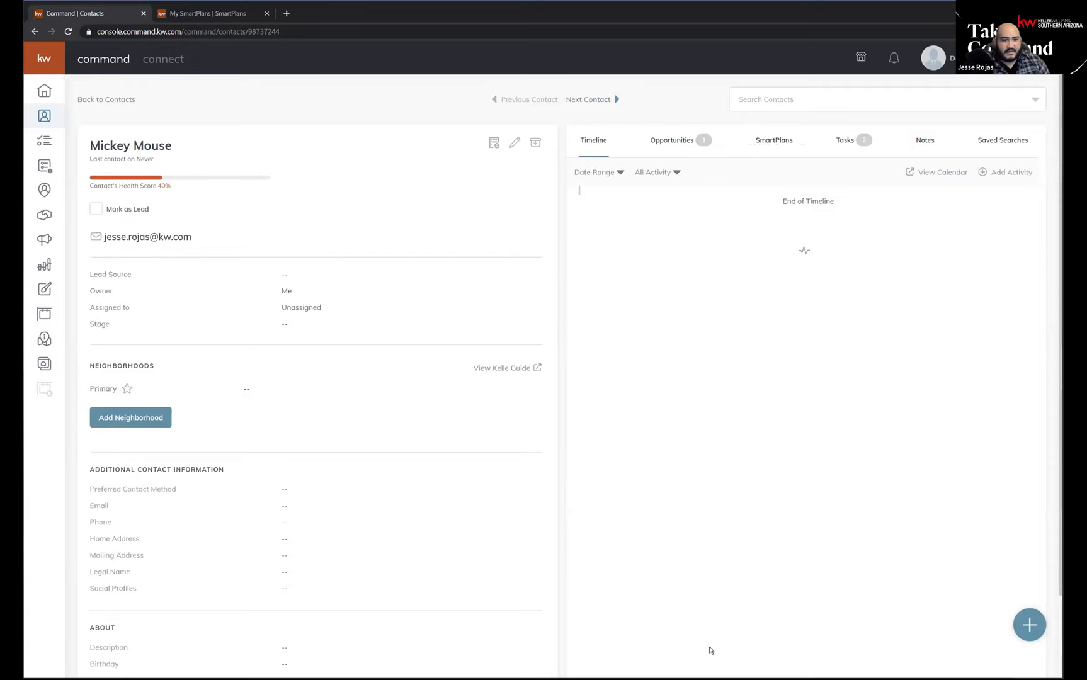
Open a spare browser tab, return to Command, and go through Designs to the Consumer landing pages list.
click(288, 14)
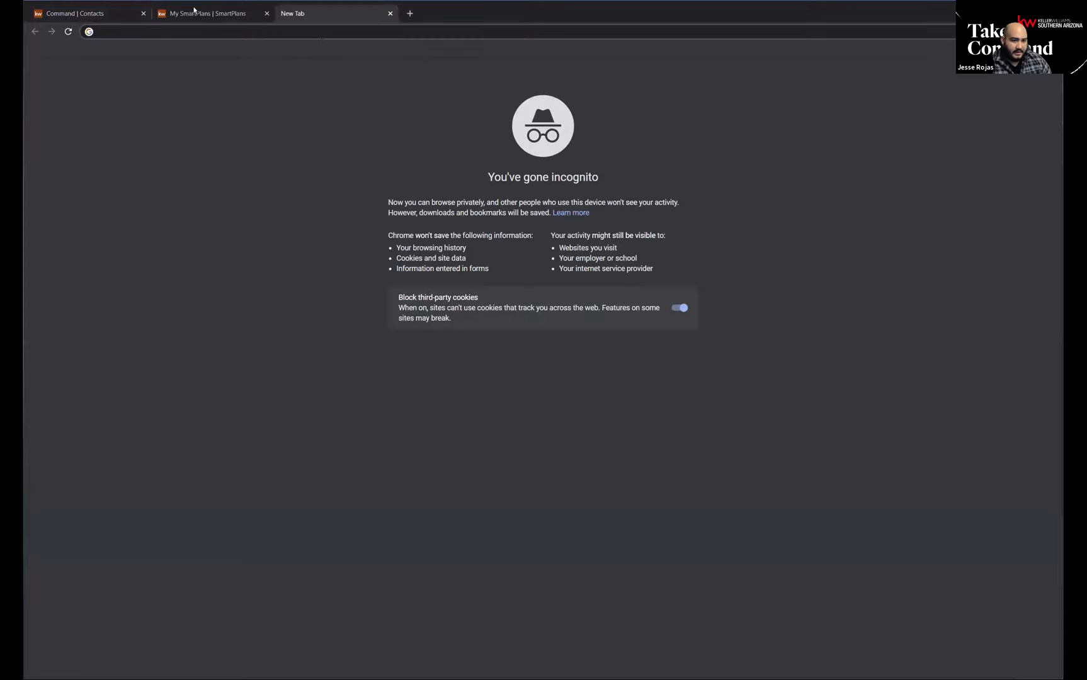
click(93, 14)
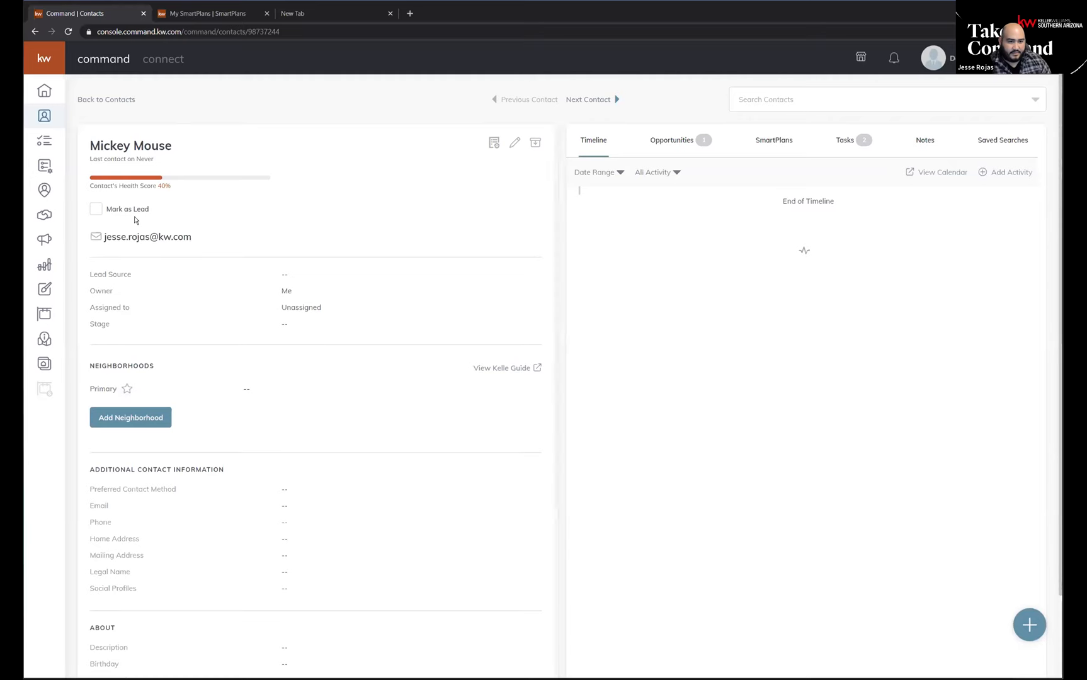
click(44, 289)
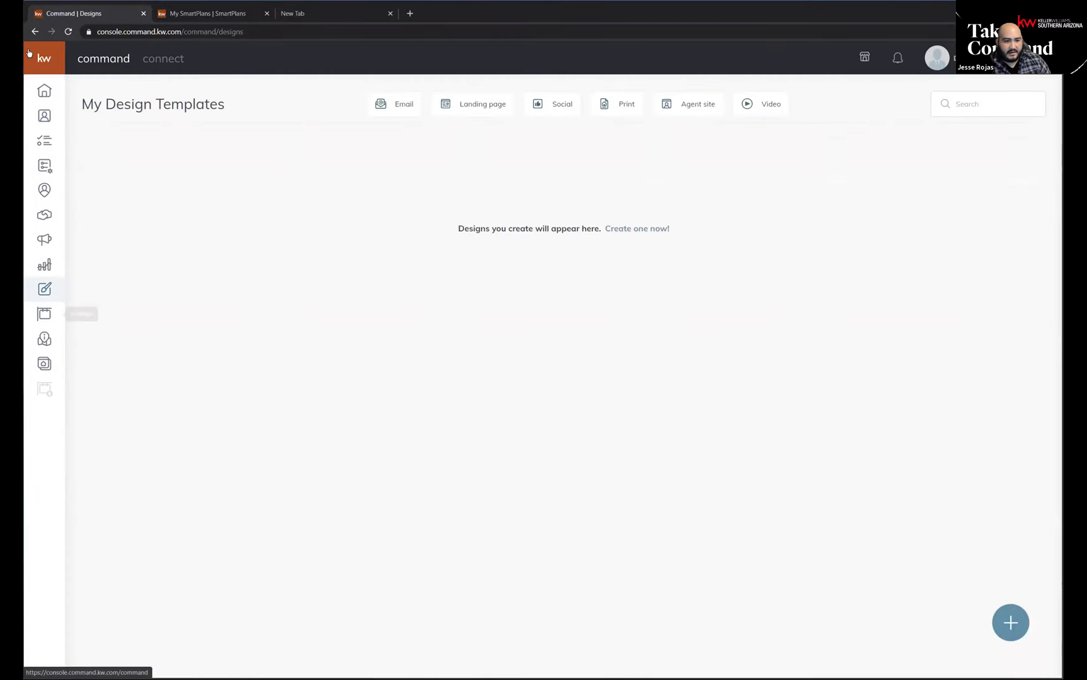
mouse_move(54, 145)
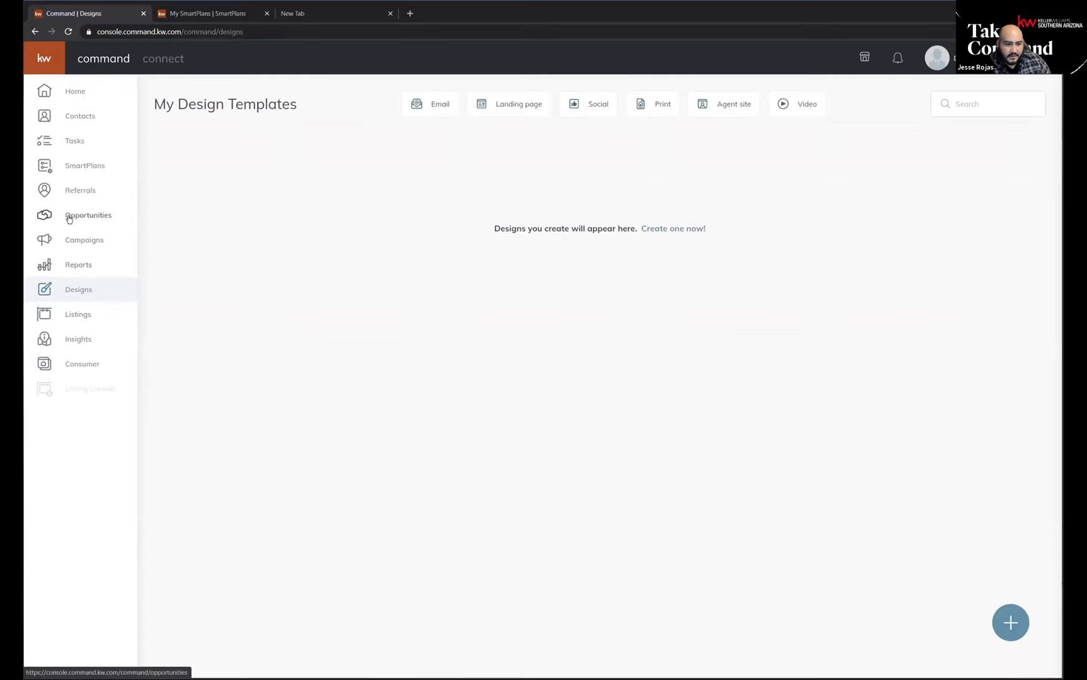
click(98, 364)
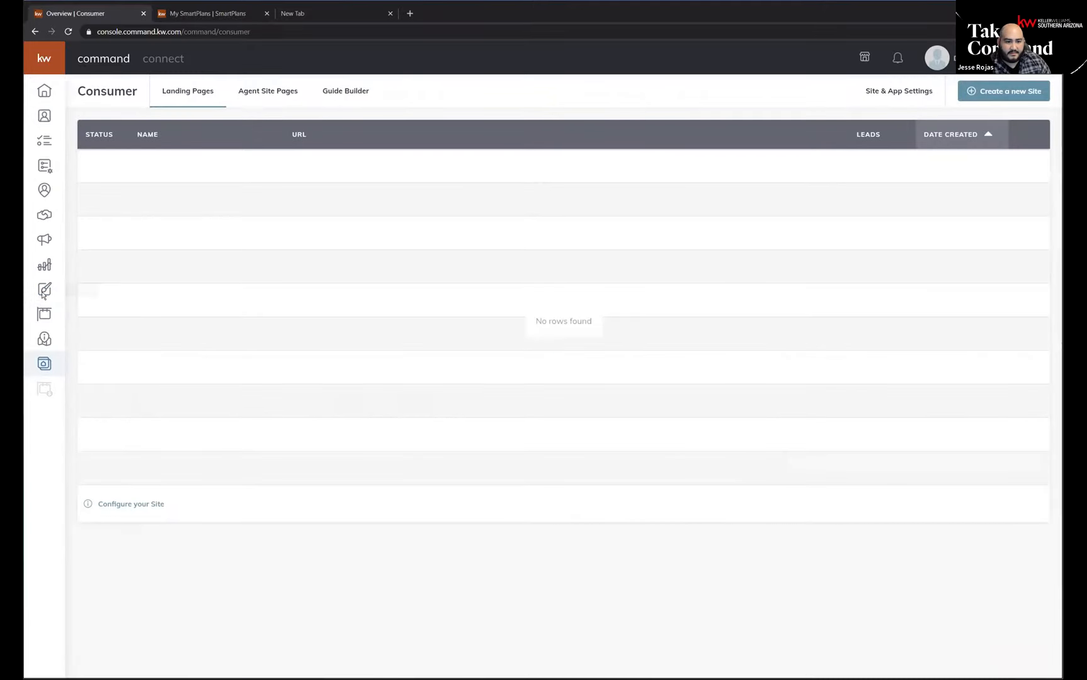
Create a new standalone landing page and add a Legal Footer widget to its blank canvas.
click(1000, 96)
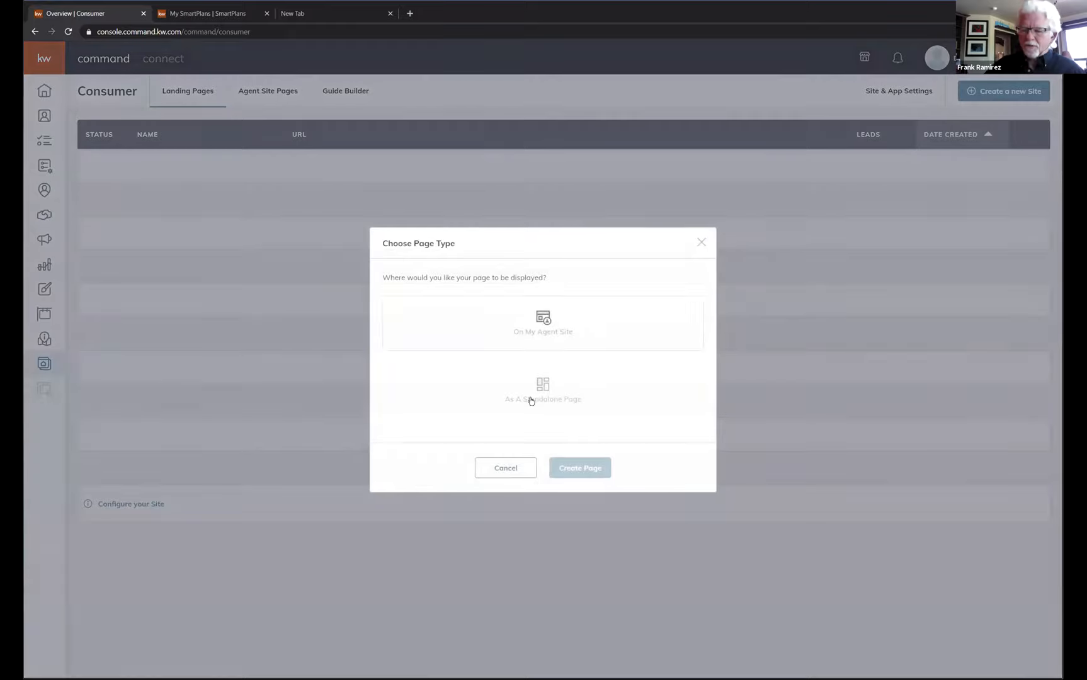
click(548, 404)
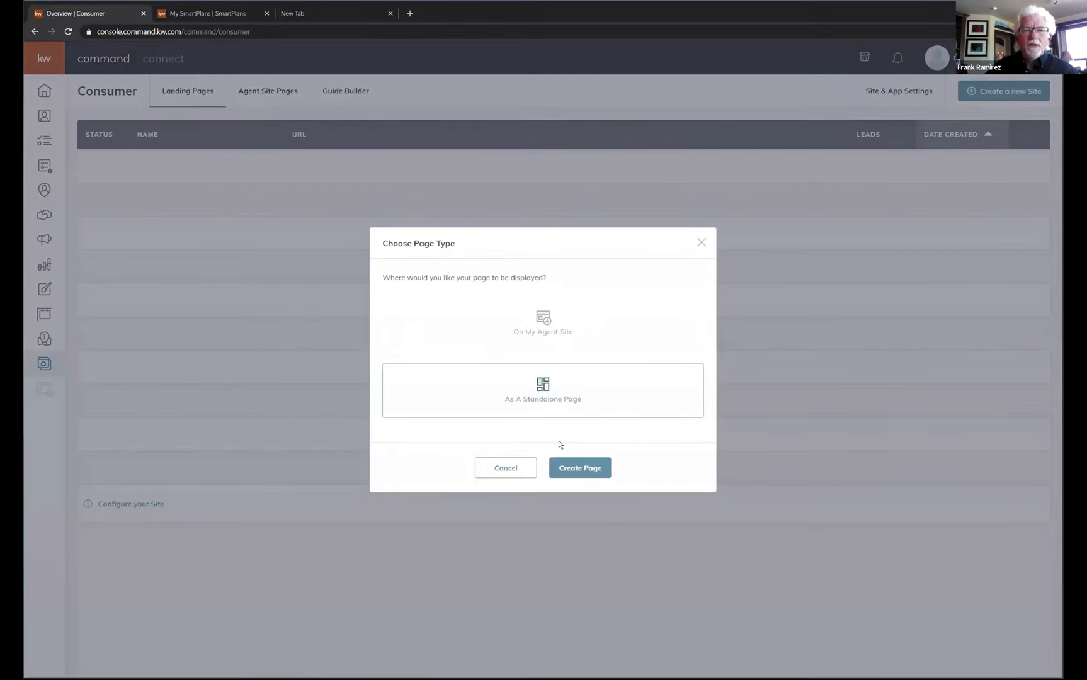
click(580, 467)
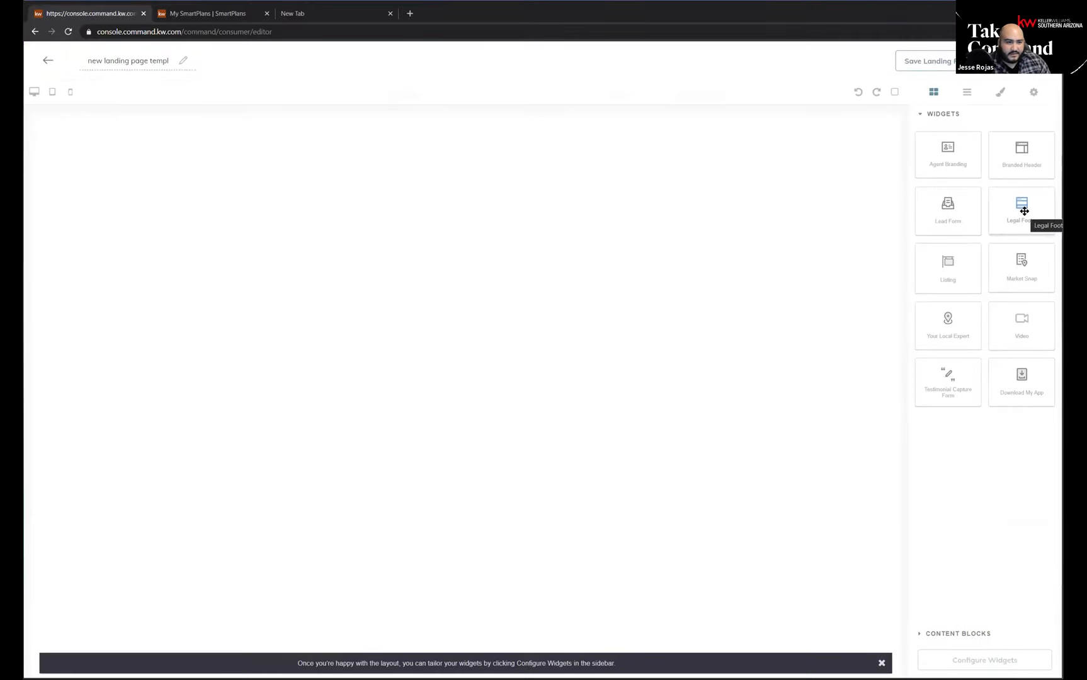
drag(1024, 212, 552, 144)
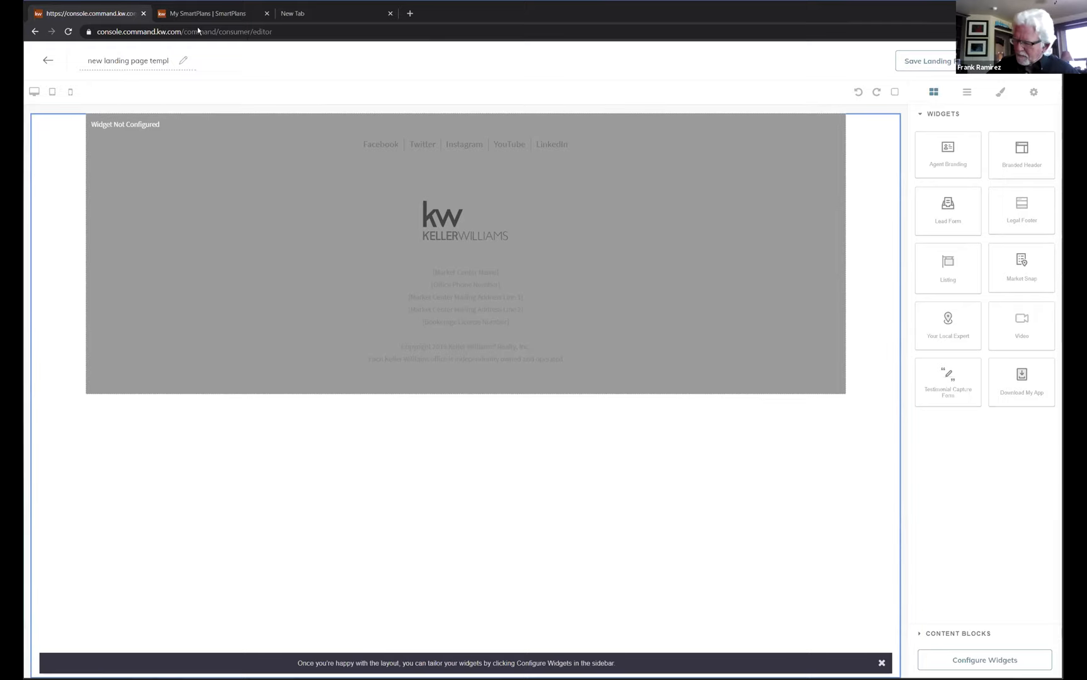
Switch to the browser tab holding SmartPlans and go to the Command home dashboard.
click(208, 14)
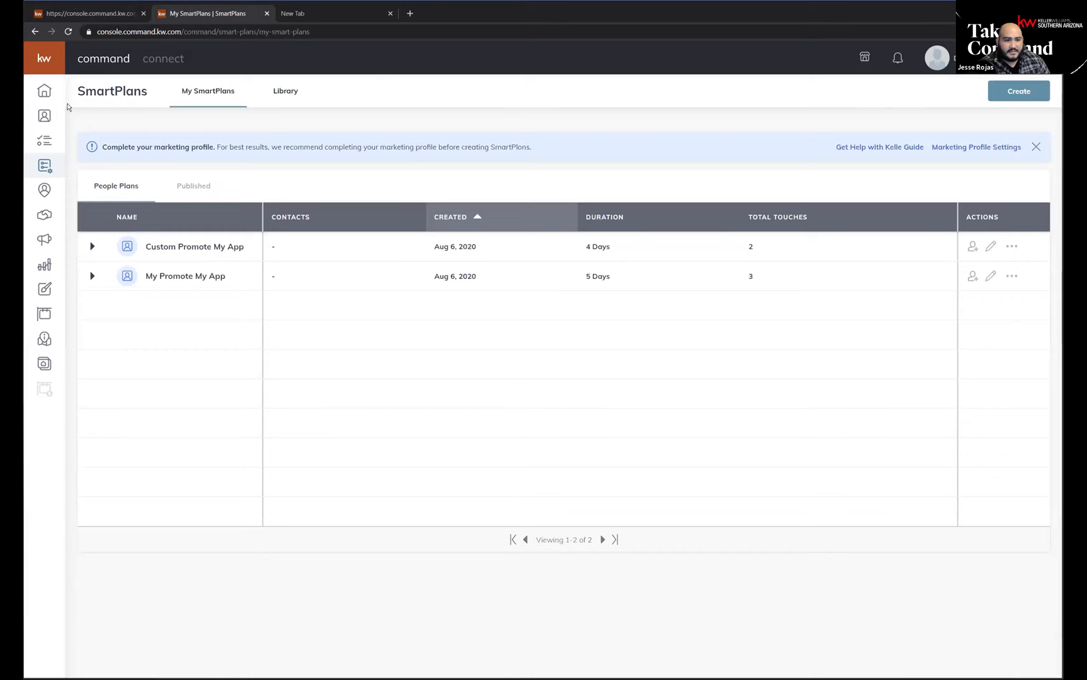
click(45, 92)
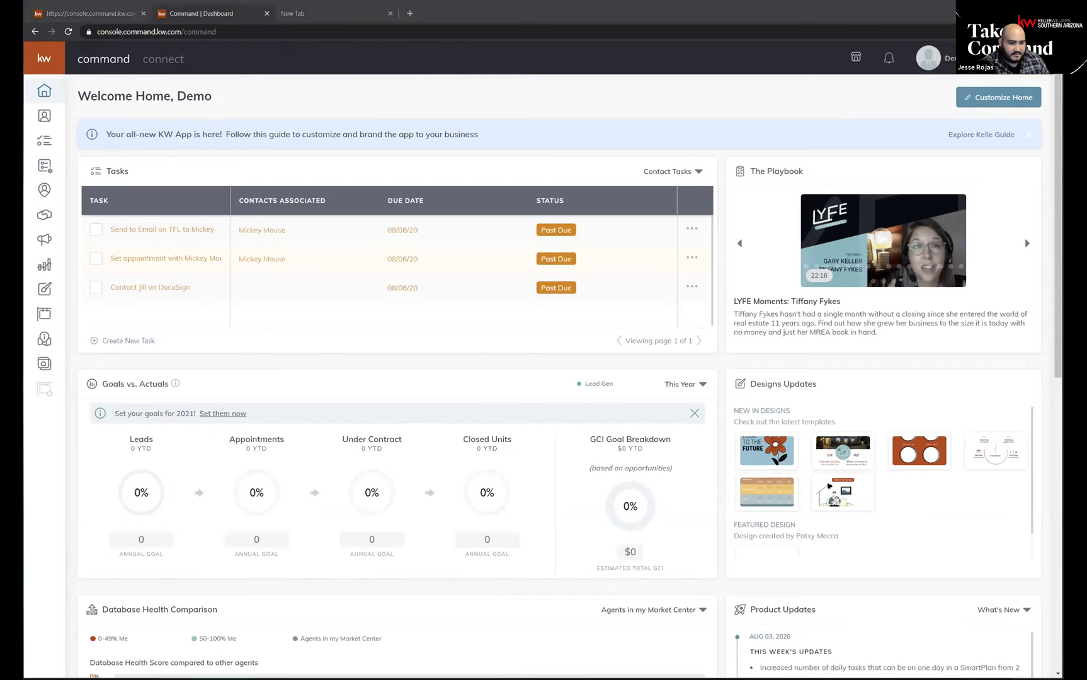
click(225, 103)
click(224, 104)
click(224, 105)
click(225, 104)
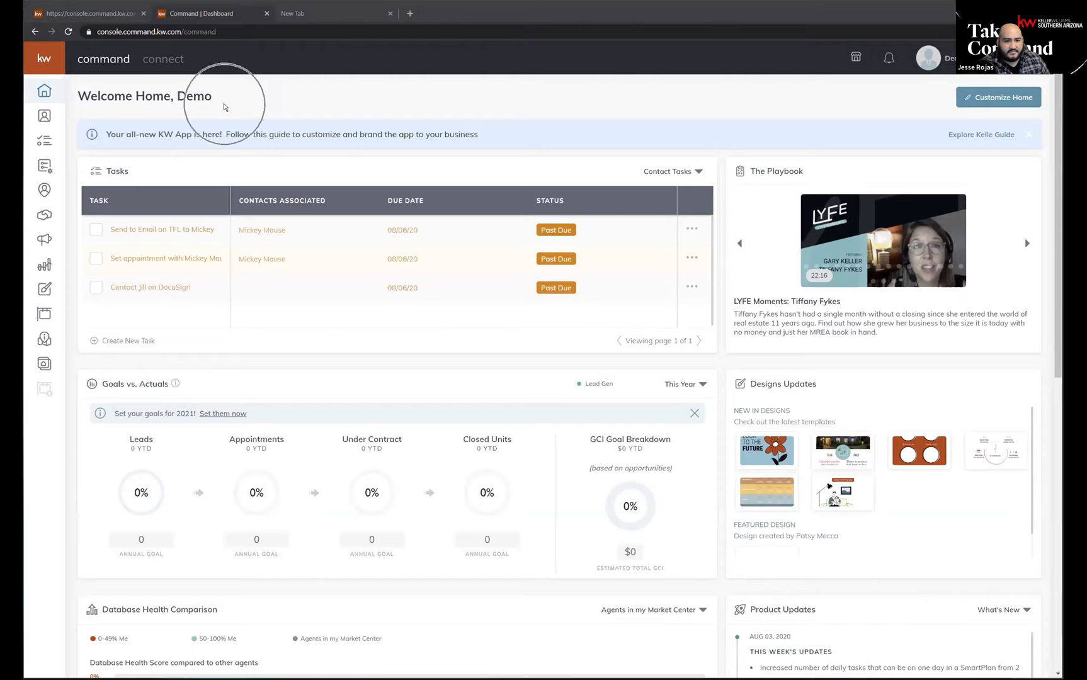
key(ctrl)
key(ctrl)
key(ctrl)
key(ctrl)
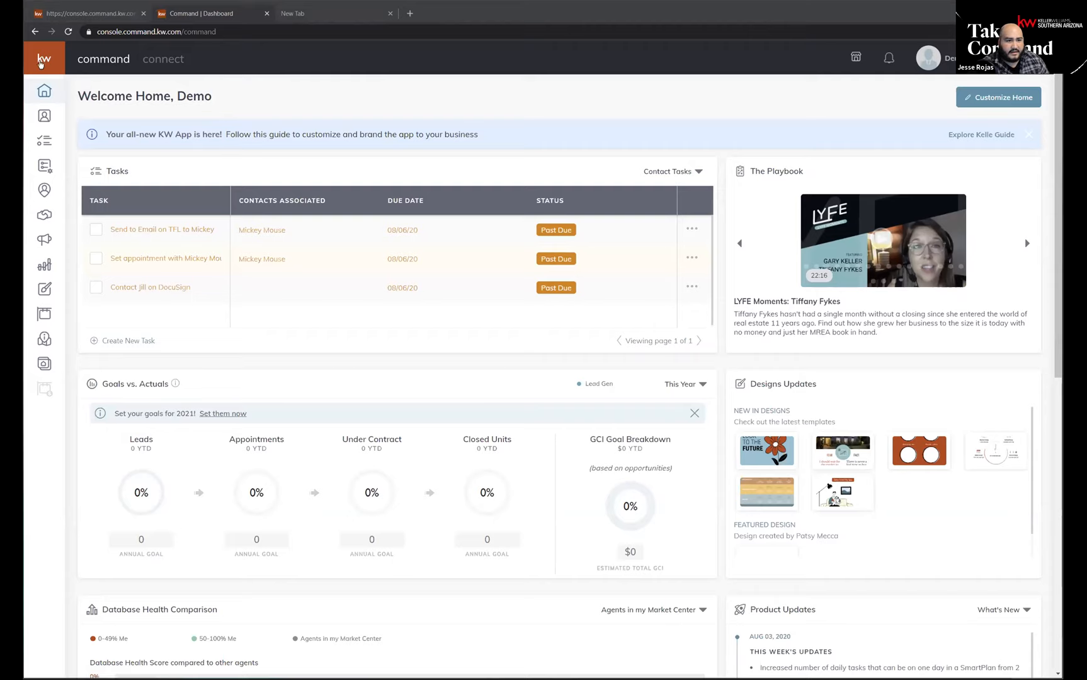
Open the SmartPlans library and add the Bi-Weekly Neighborhood Nurture plan to My SmartPlans under its suggested name.
click(41, 61)
click(78, 167)
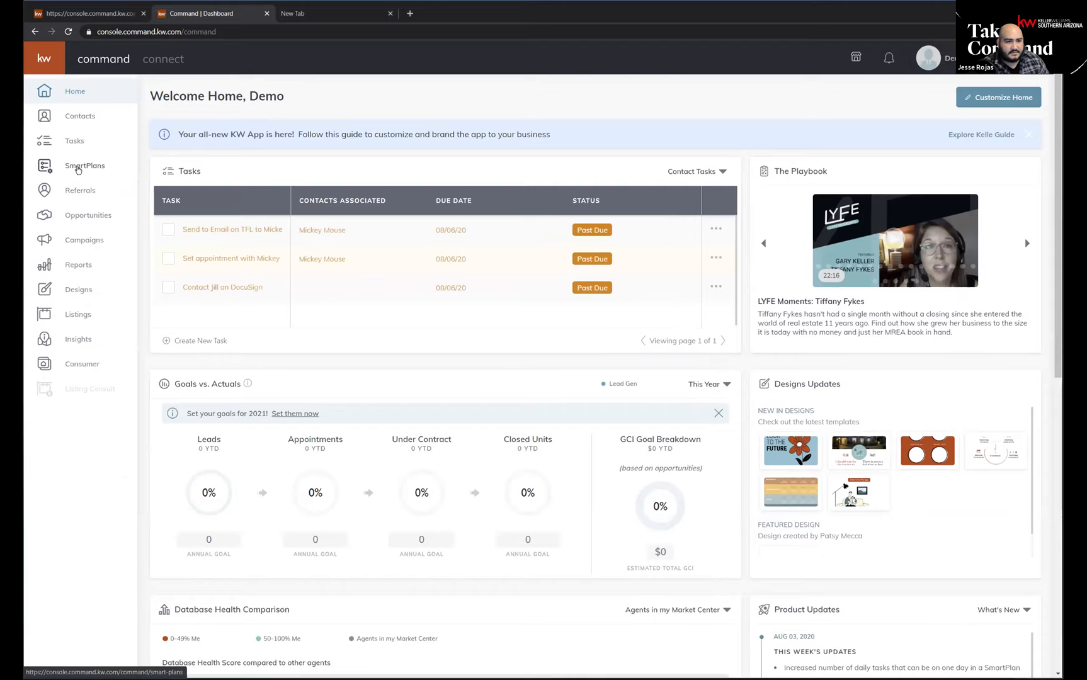
click(78, 167)
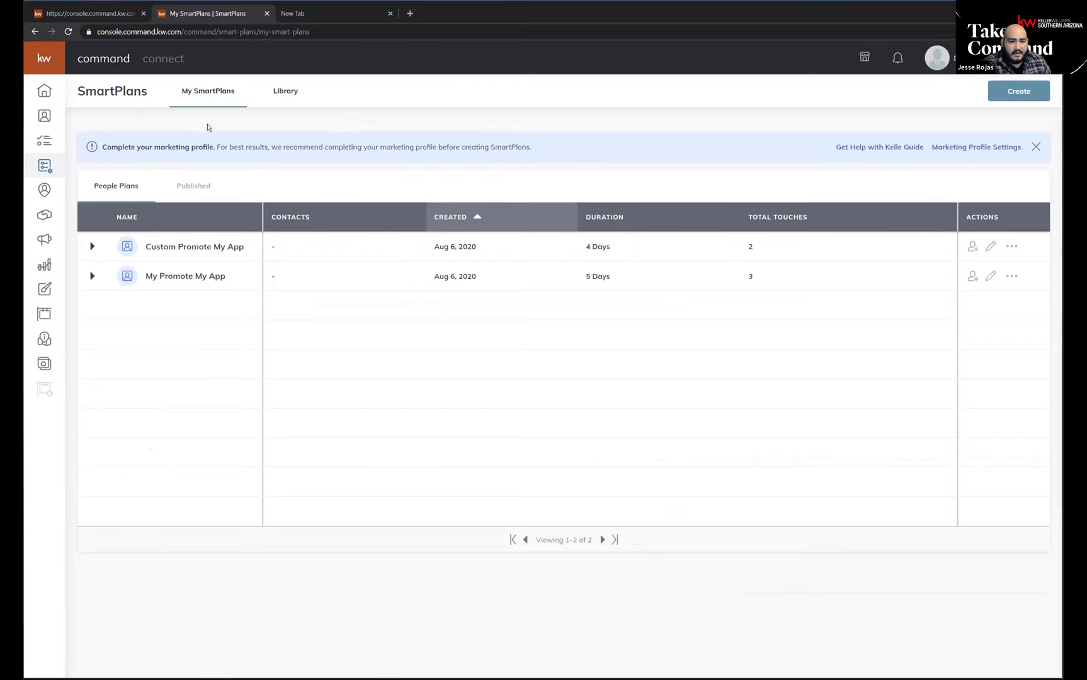
click(287, 93)
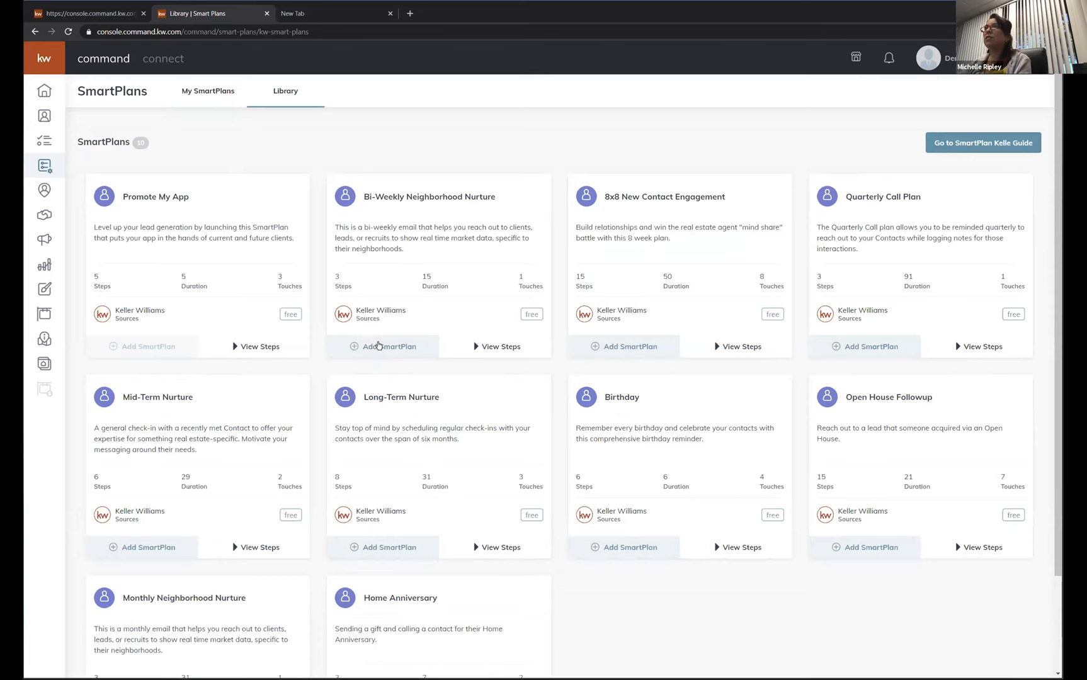
click(378, 346)
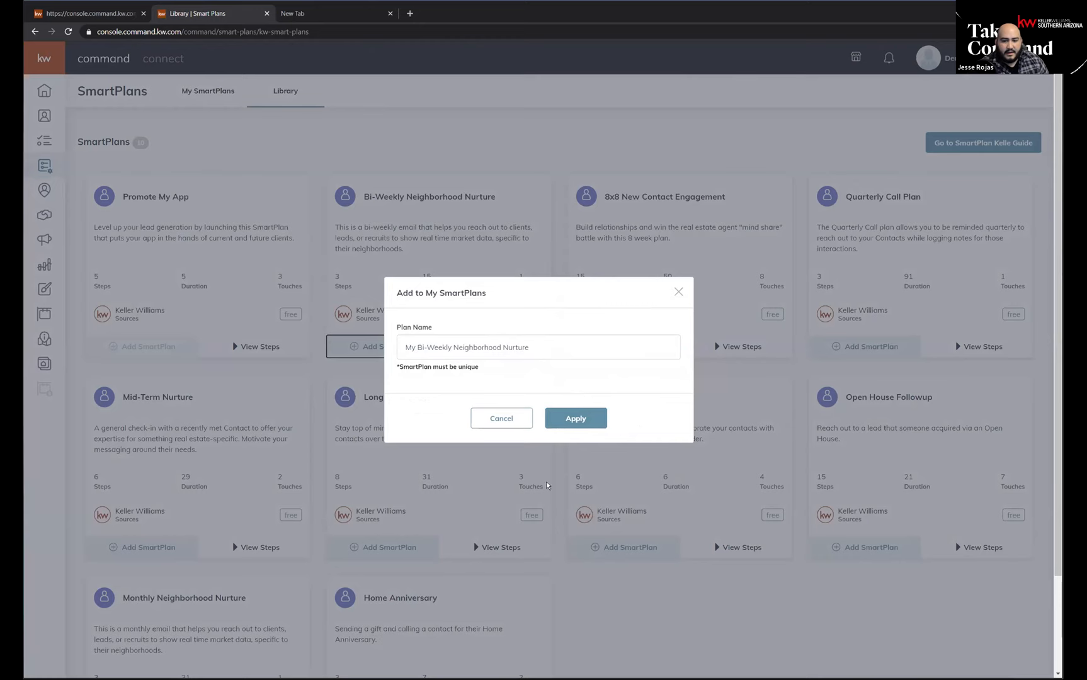
click(575, 426)
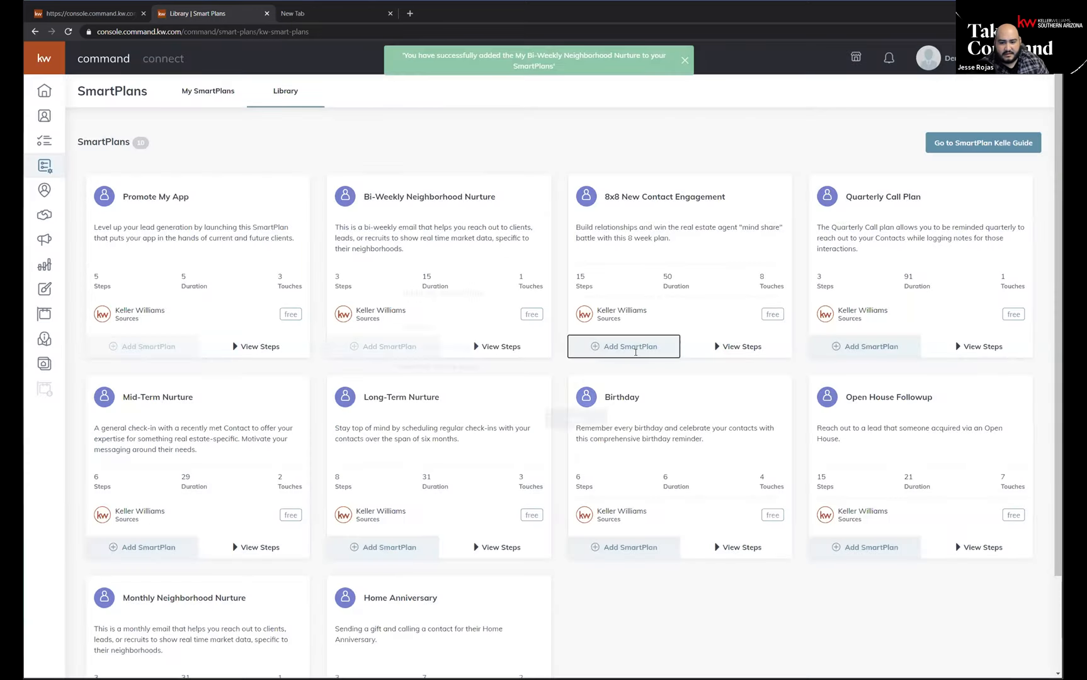
Add the 8x8 New Contact Engagement and Quarterly Call Plan library plans to My SmartPlans.
click(627, 346)
click(576, 419)
click(876, 351)
click(584, 419)
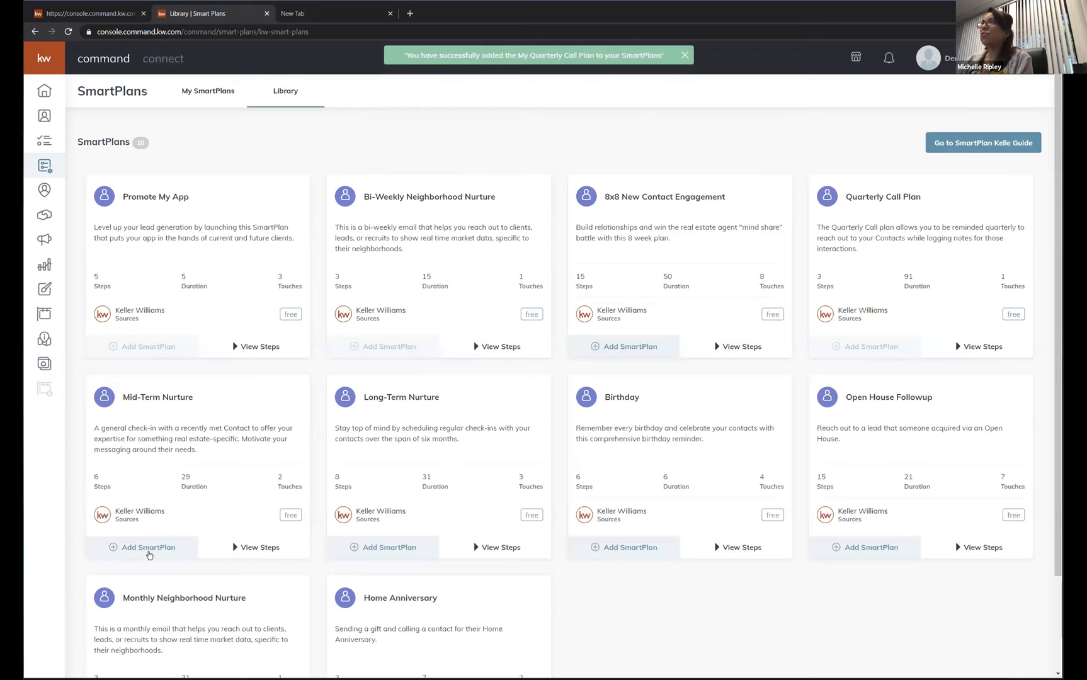
Add the Mid-Term Nurture and Long-Term Nurture library plans to My SmartPlans.
click(150, 554)
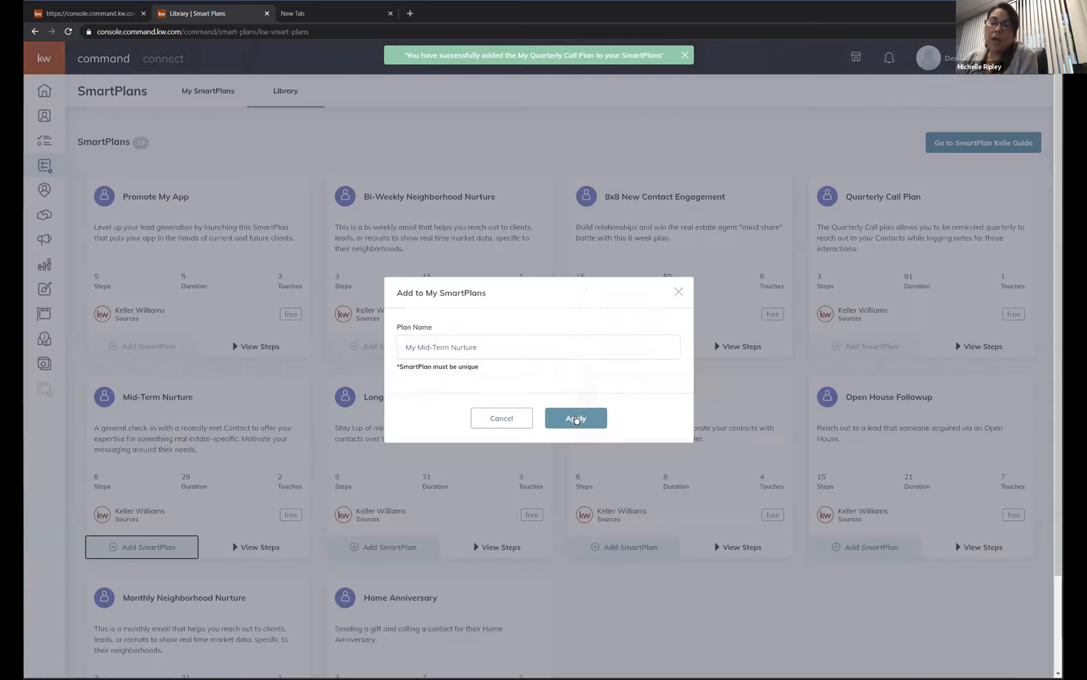
click(575, 419)
click(399, 548)
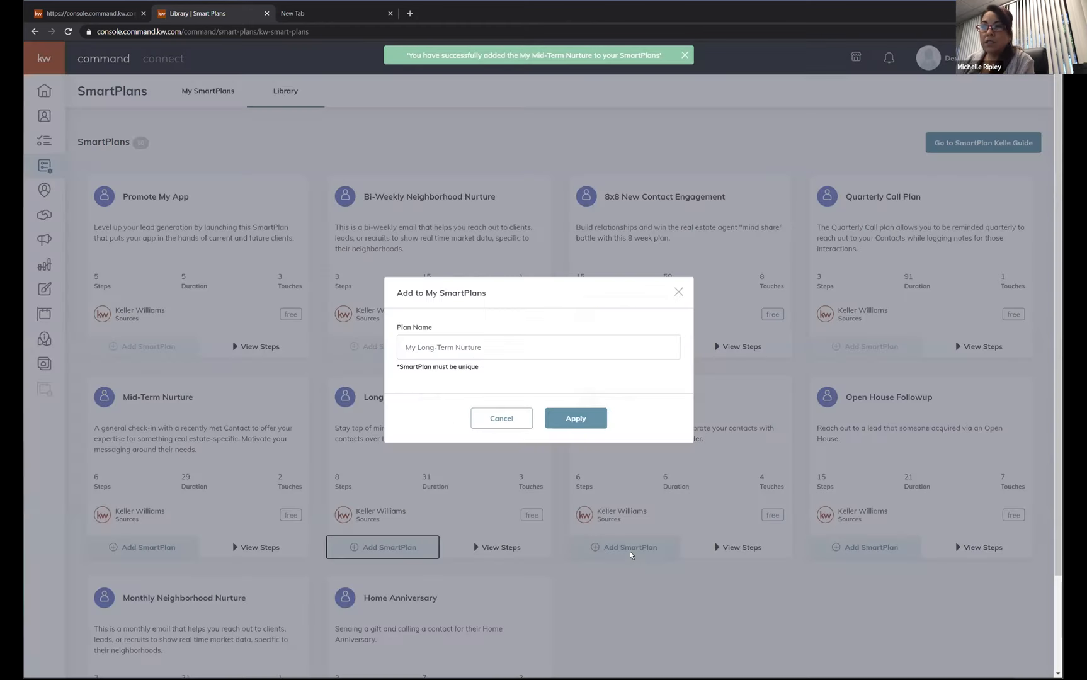
click(576, 419)
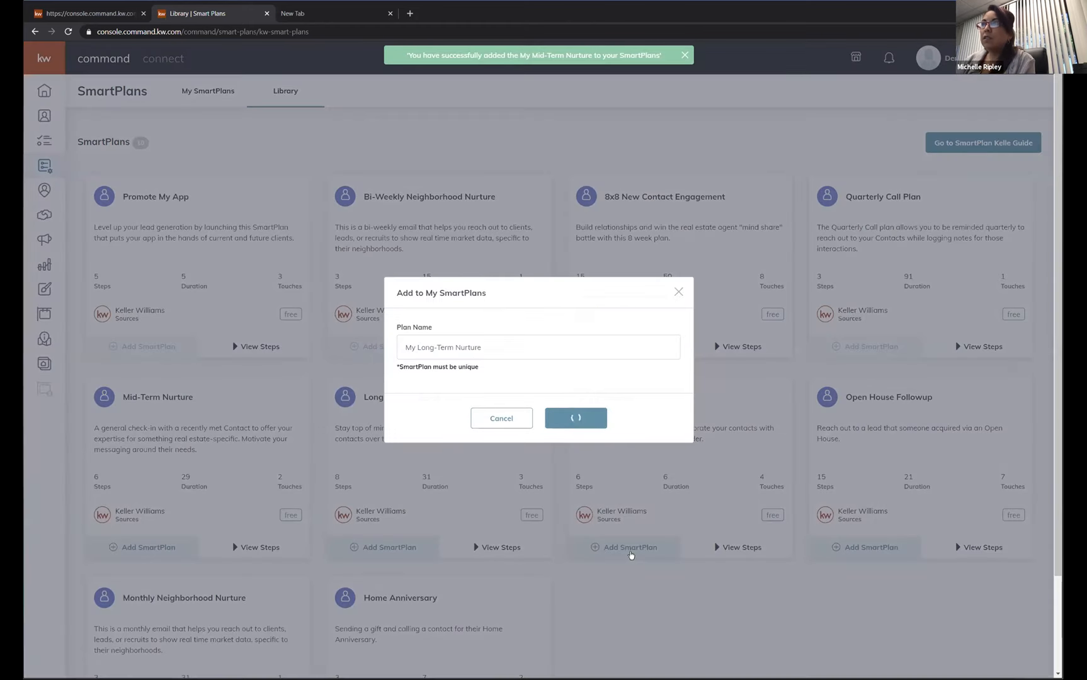
Add the Birthday and Open House Followup library plans to My SmartPlans.
click(631, 549)
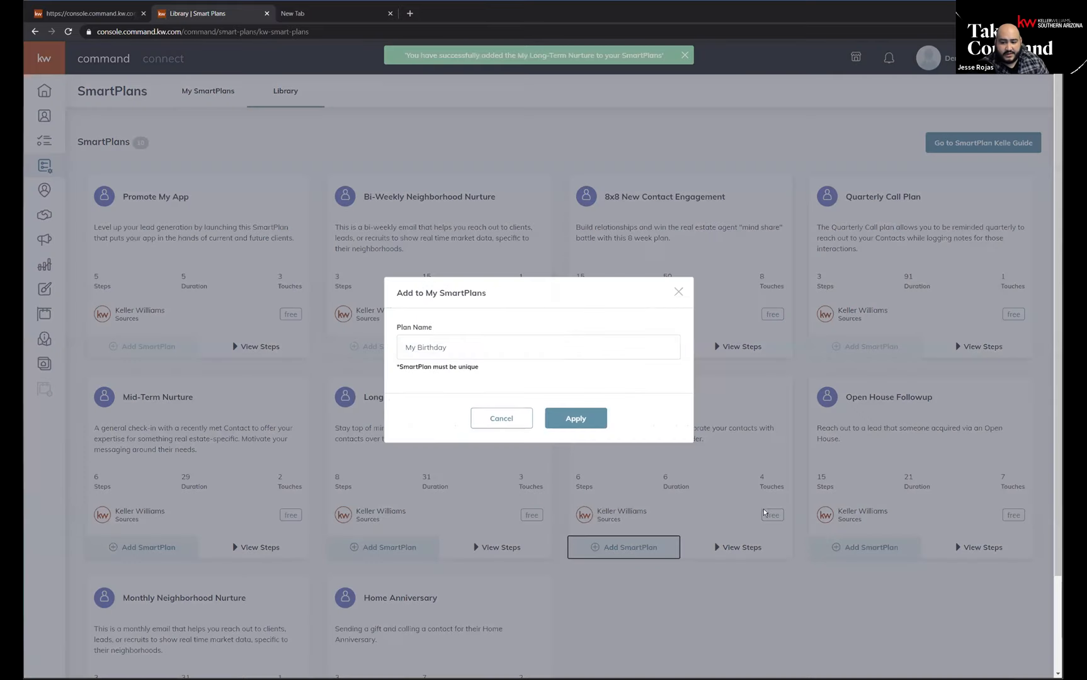
click(575, 419)
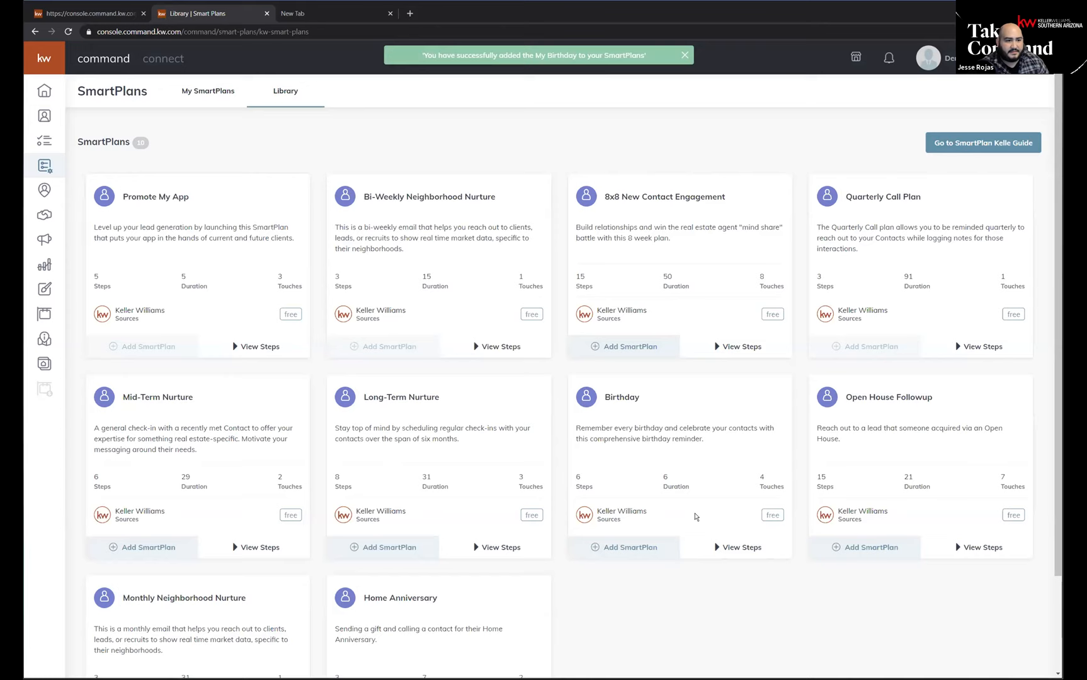
click(855, 549)
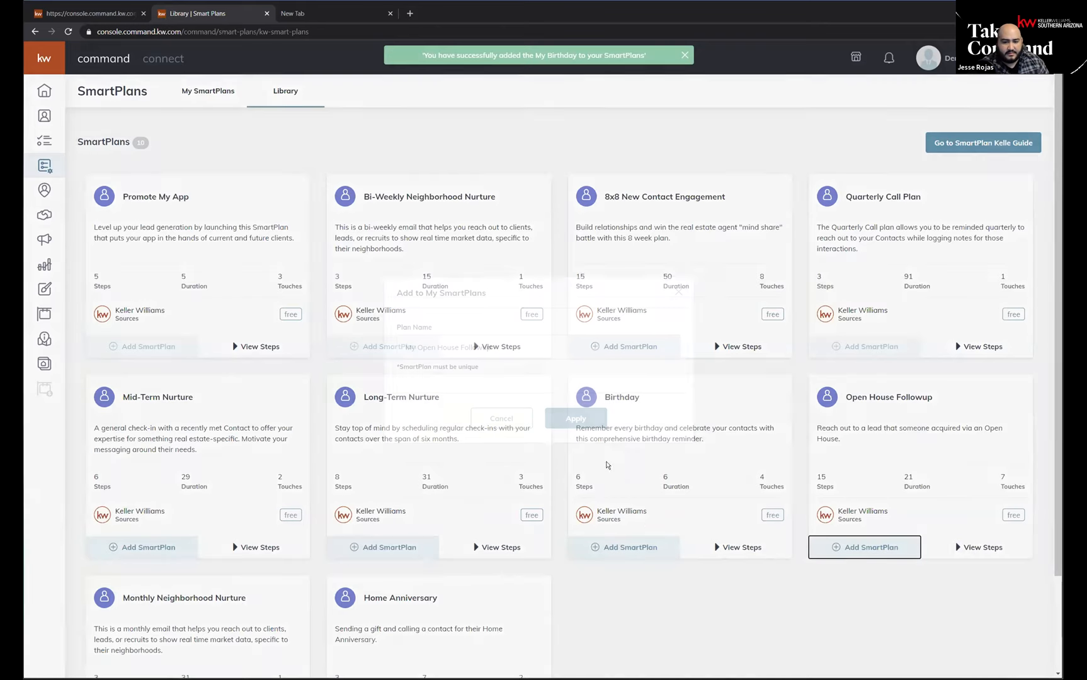
click(585, 421)
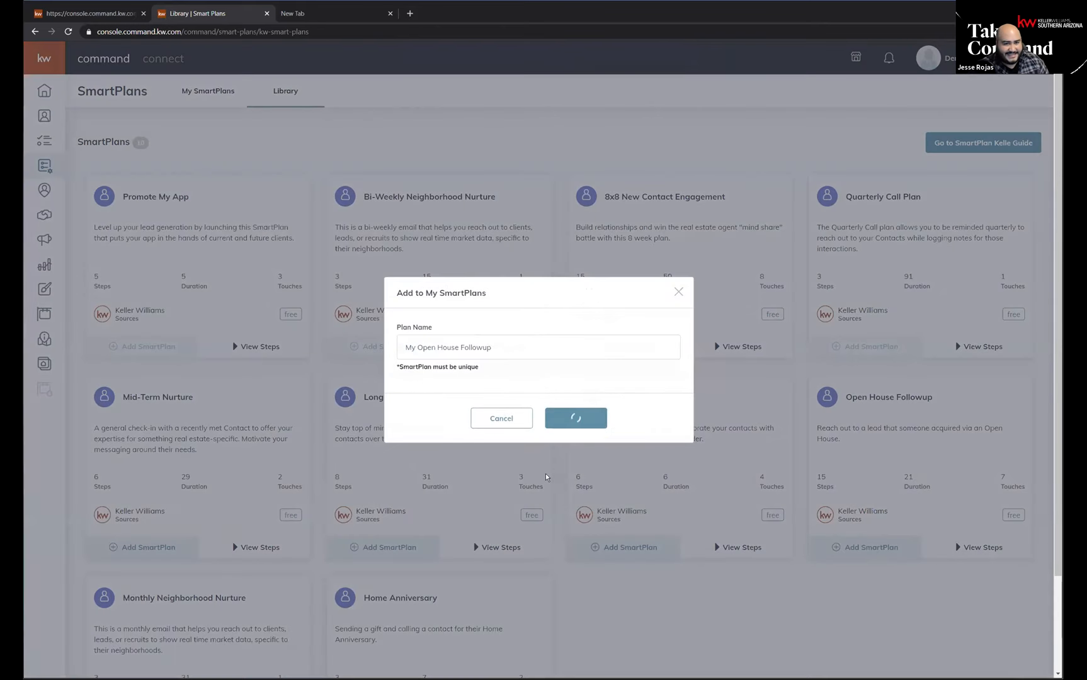
Add the Monthly Neighborhood Nurture and Home Anniversary library plans to My SmartPlans.
scroll(547, 452, down, 2)
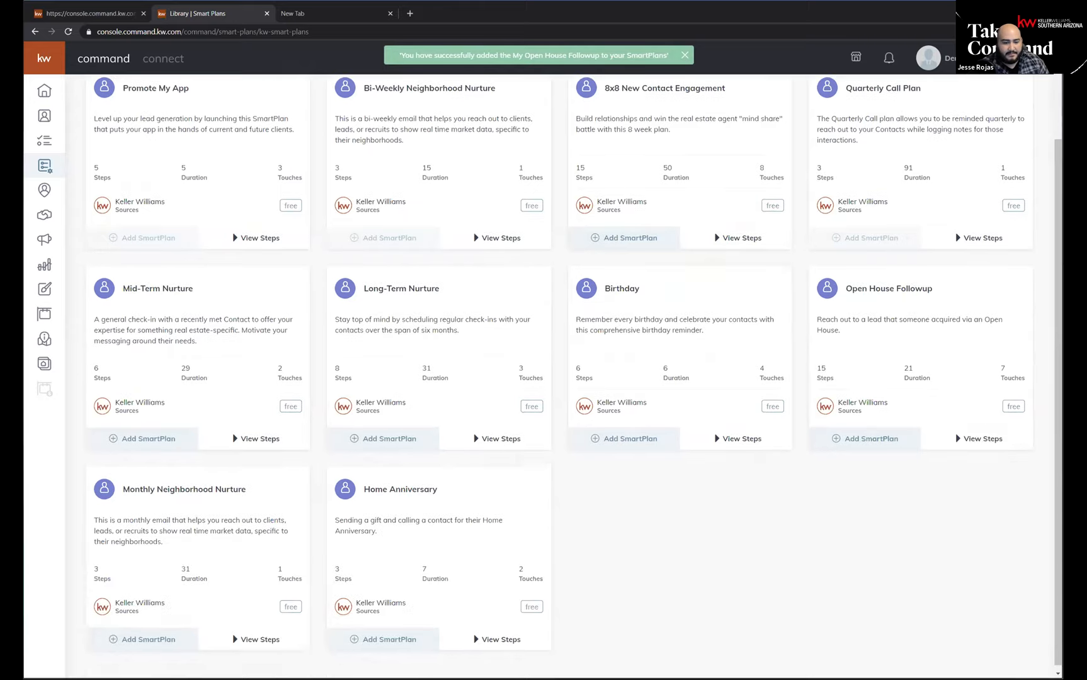
click(138, 635)
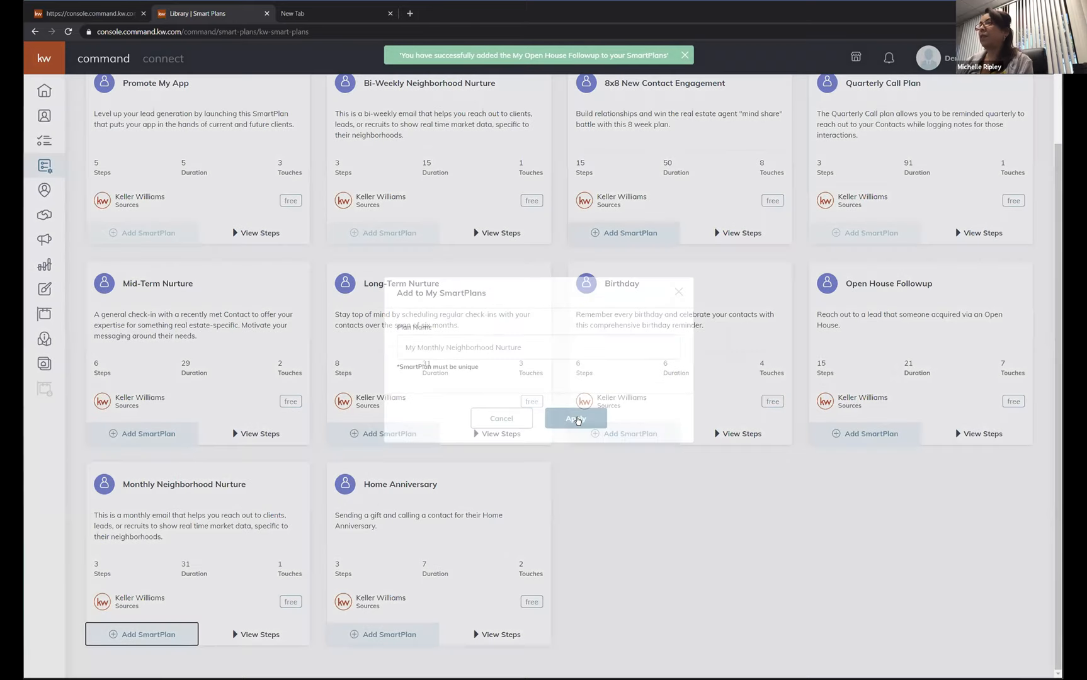
key(Return)
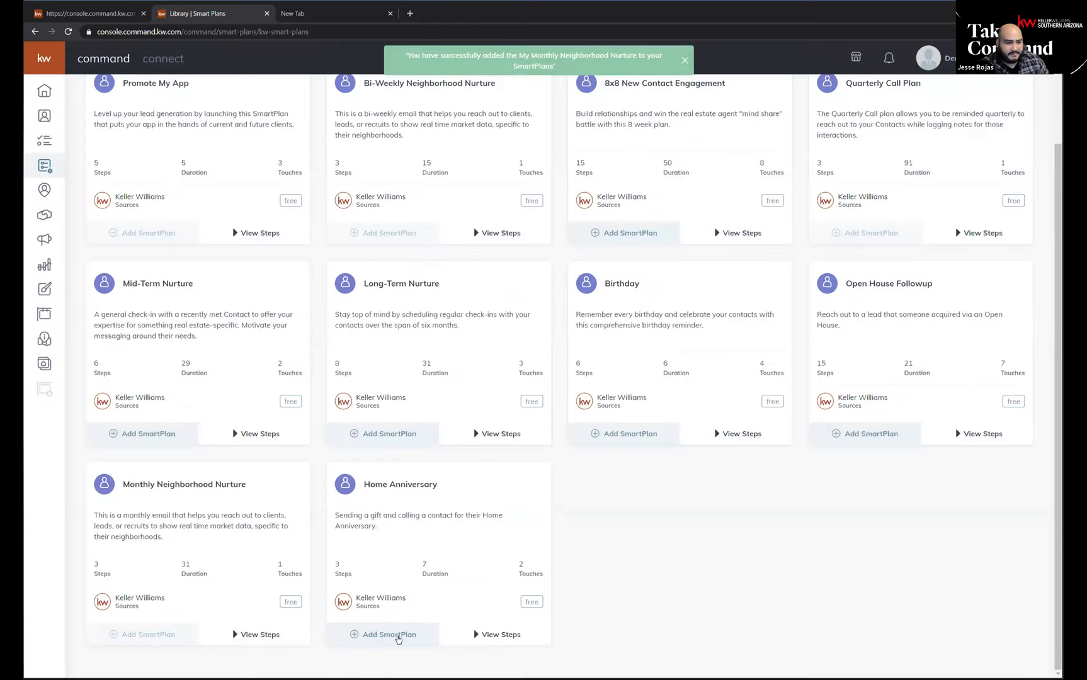
click(390, 636)
key(Return)
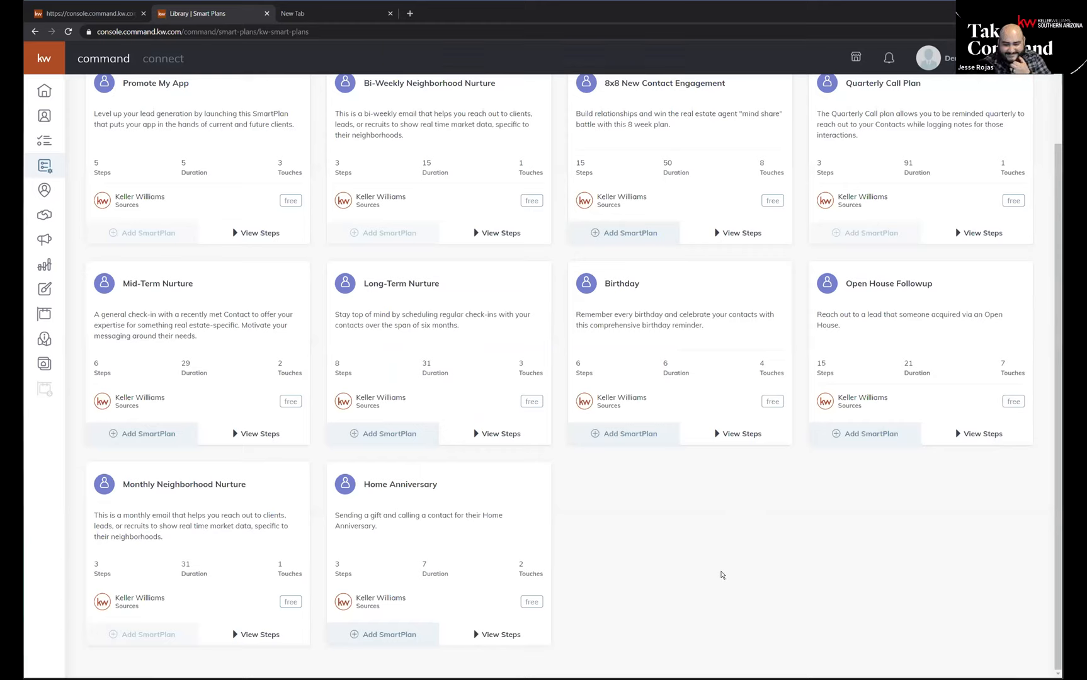
Open My SmartPlans and check through the list which of the added plans can be edited.
scroll(842, 499, up, 1)
scroll(569, 588, up, 2)
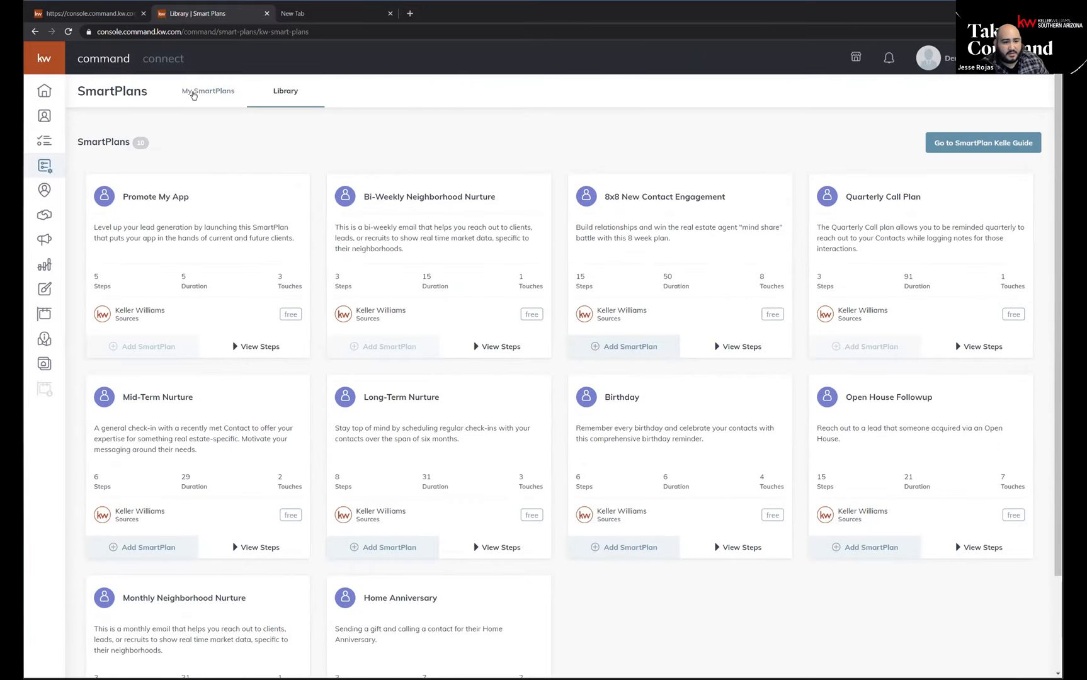
click(193, 95)
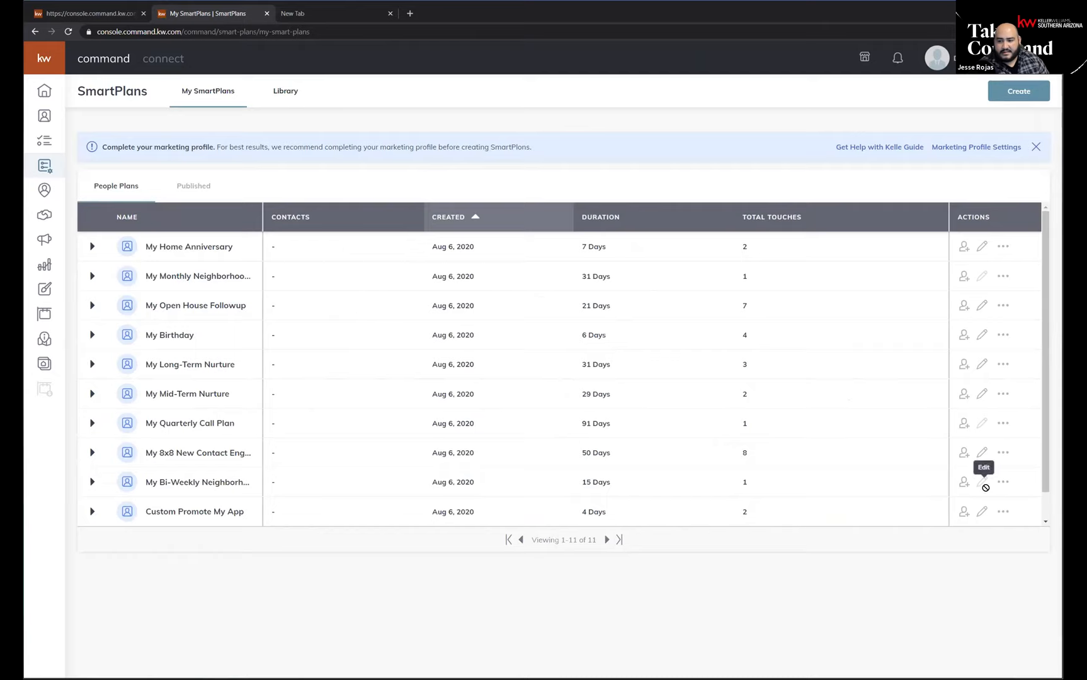
click(982, 251)
click(982, 277)
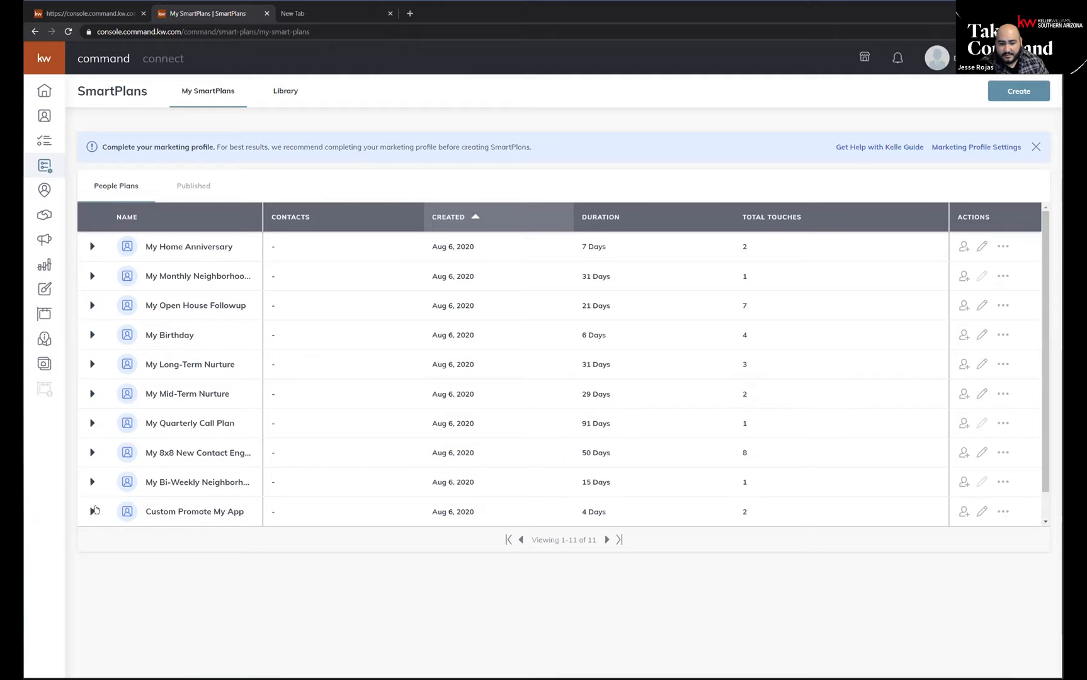
click(983, 480)
click(983, 480)
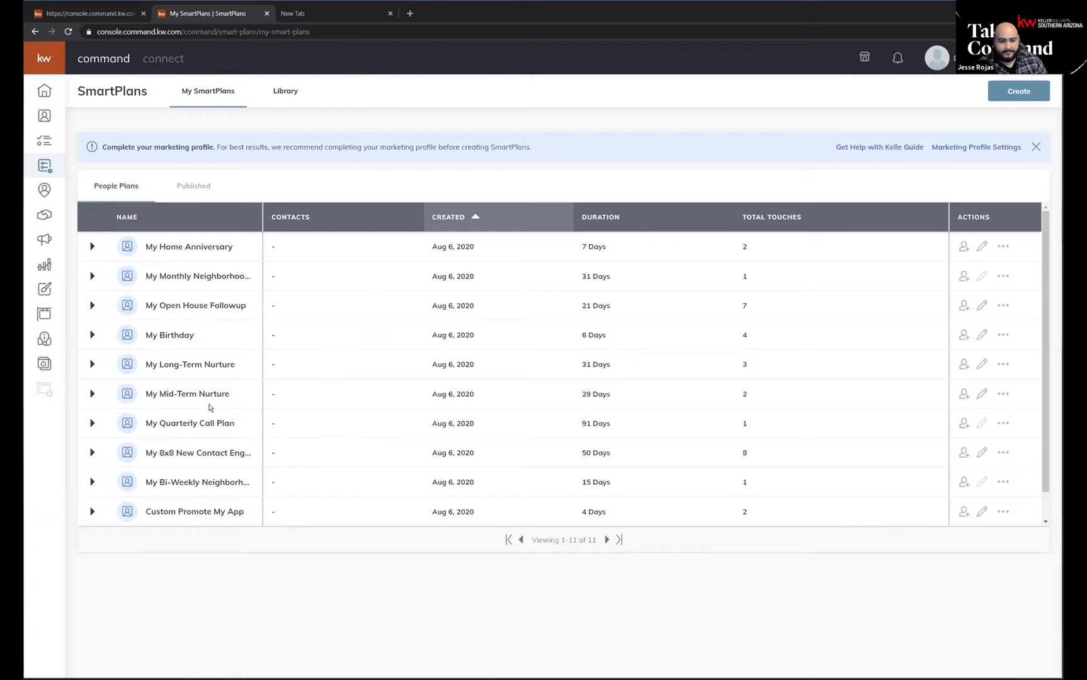
scroll(193, 359, down, 1)
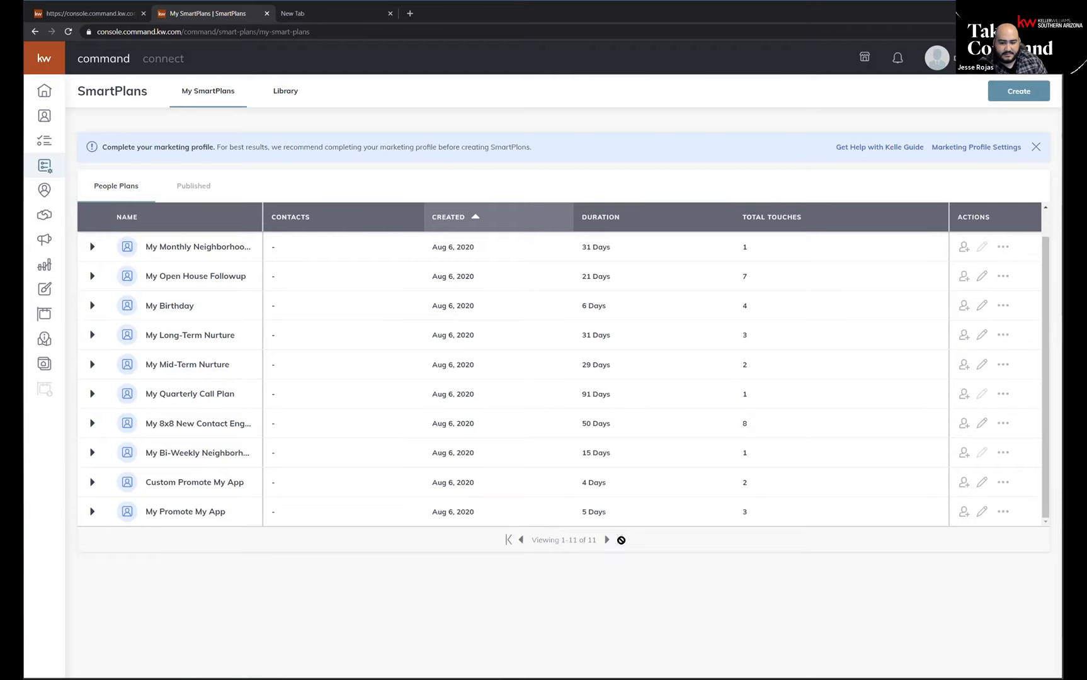
Open the My Promote My App plan from the My SmartPlans list for editing.
mouse_move(181, 513)
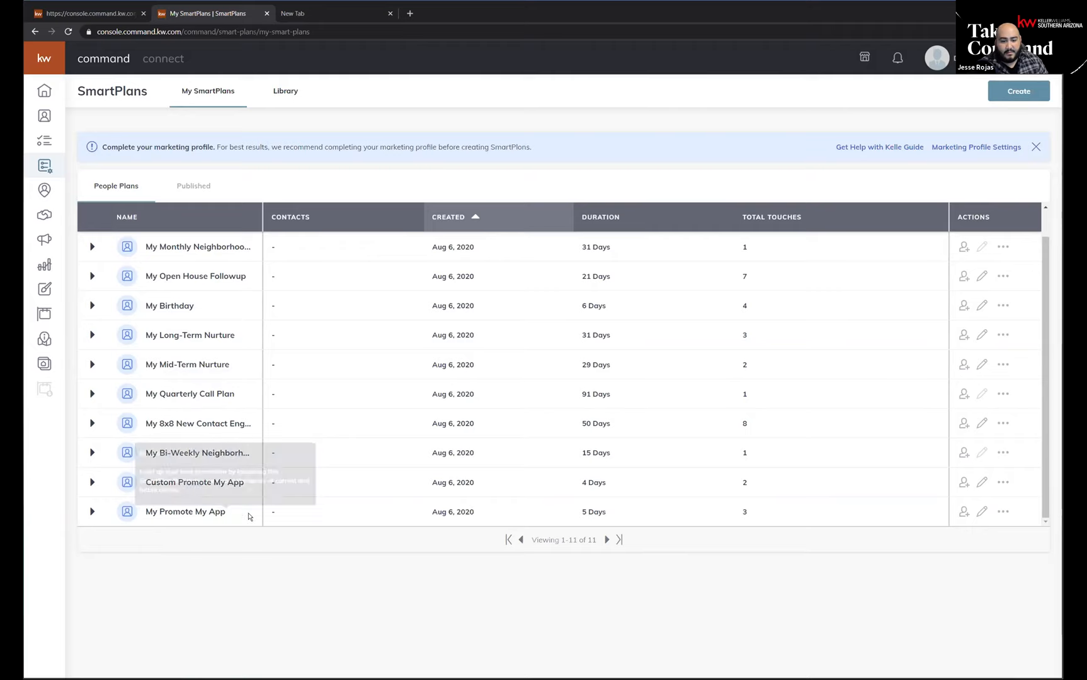
click(984, 513)
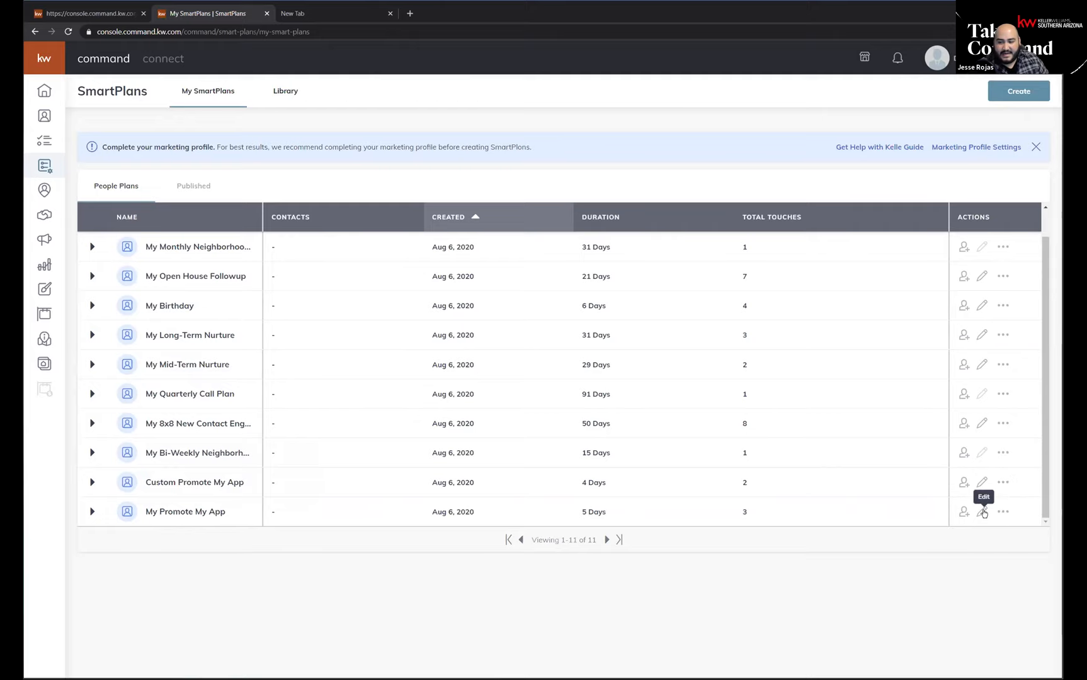
click(983, 514)
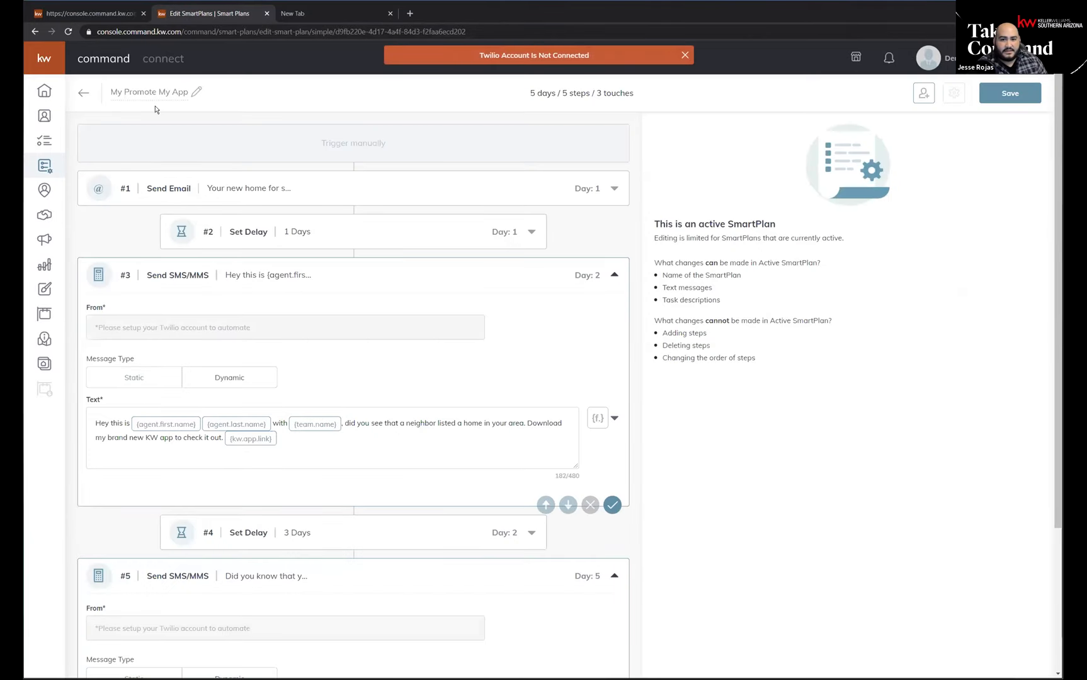
key(ctrl)
key(ctrl)
key(ctrl)
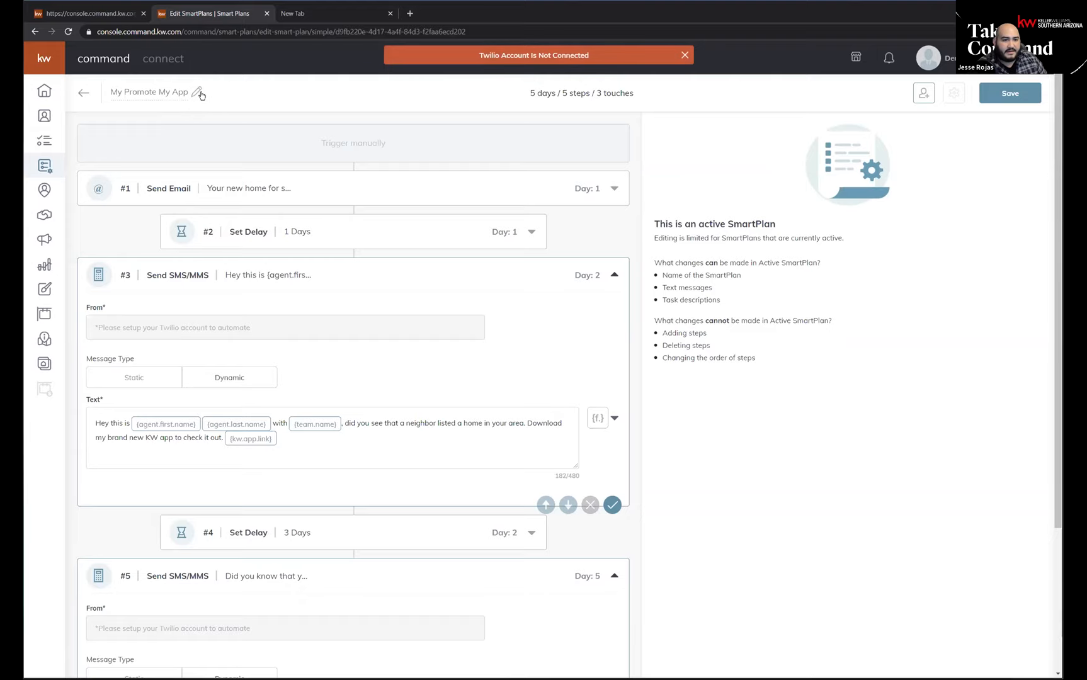
key(ctrl)
key(ctrl)
key(ctrl)
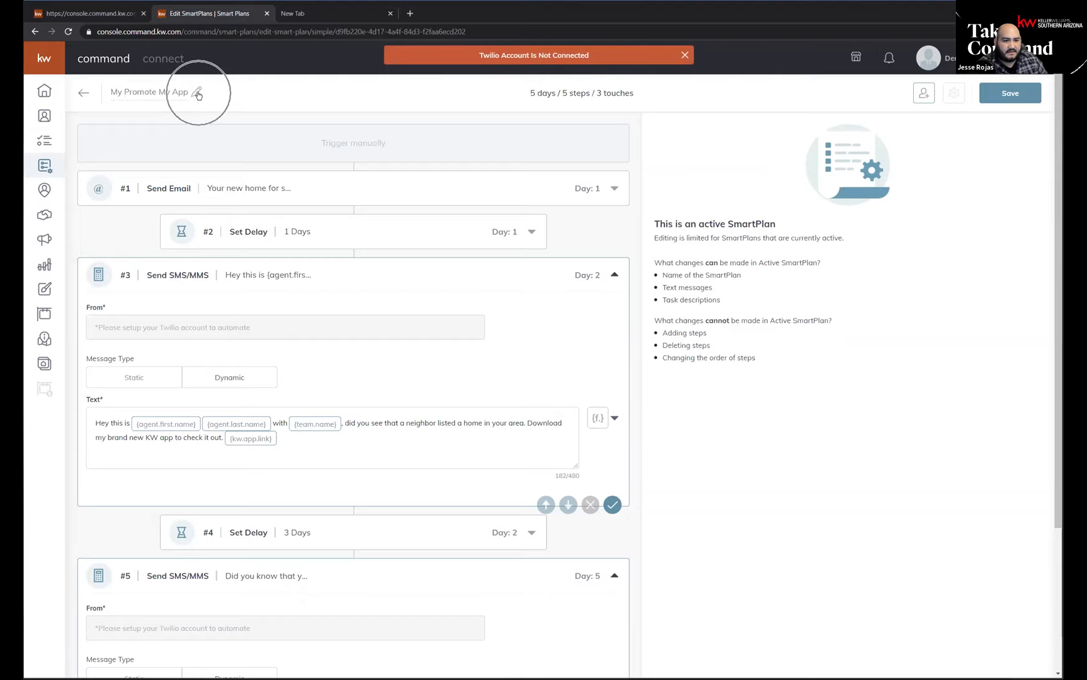
Try to rename the plan as Promote My App, and leave the editor without saving.
click(197, 93)
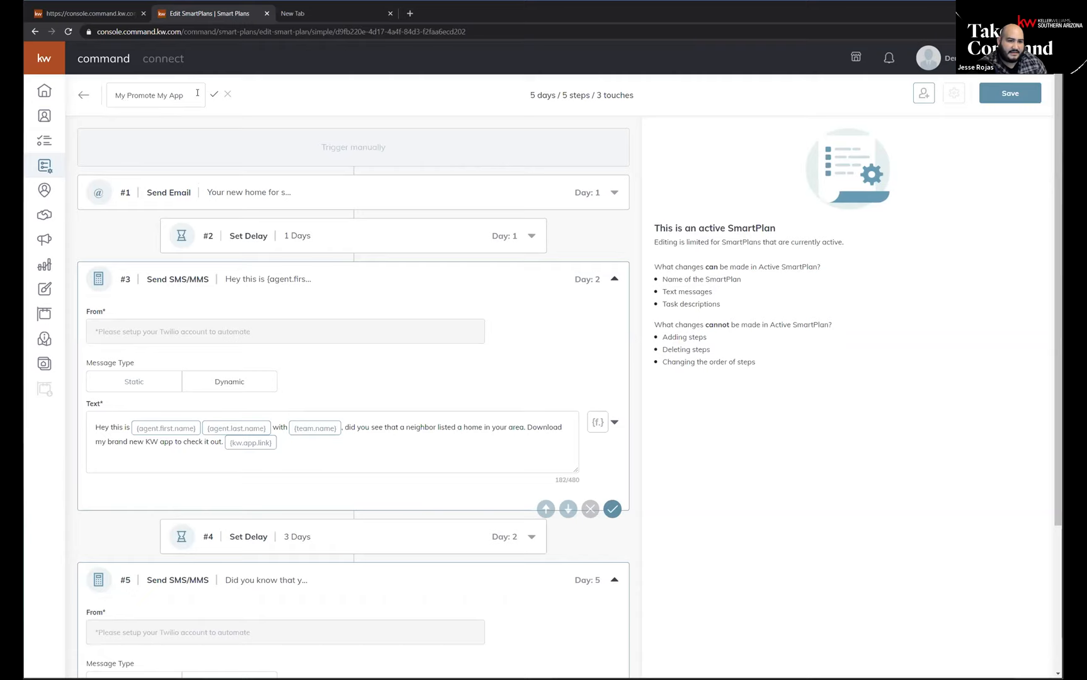
double_click(121, 95)
key(BackSpace)
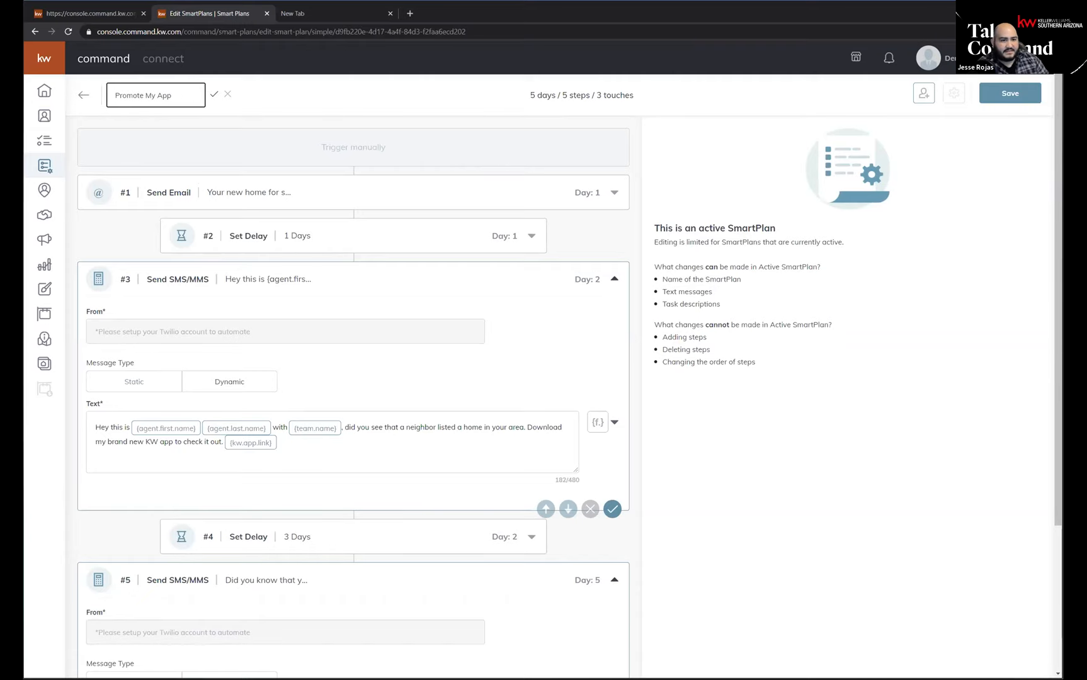
click(215, 93)
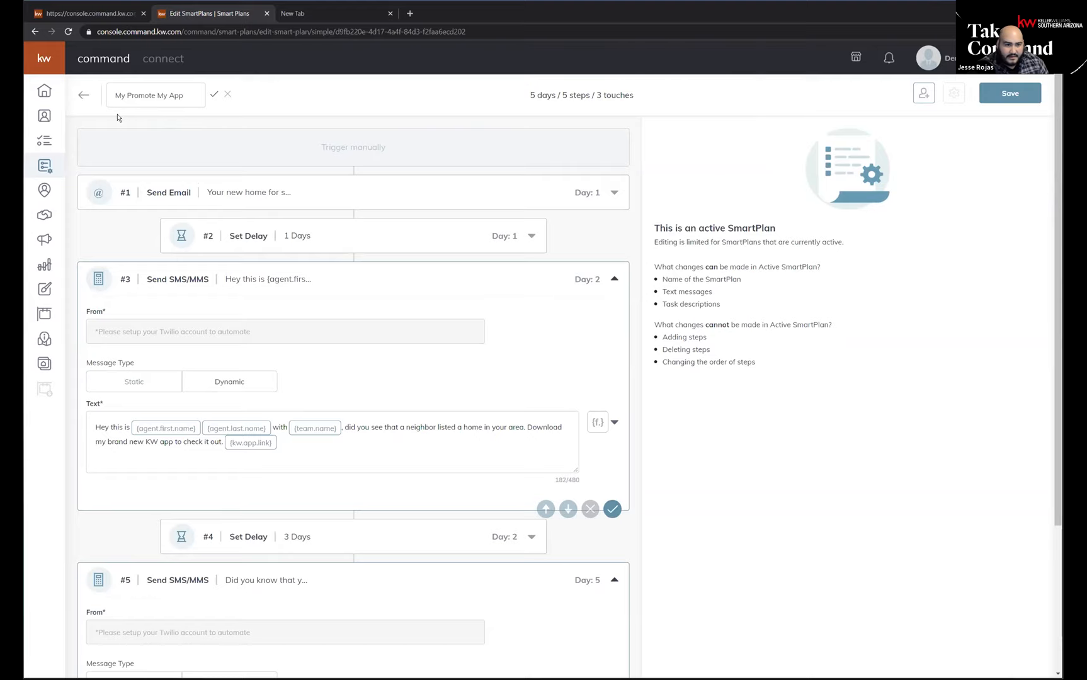
click(84, 95)
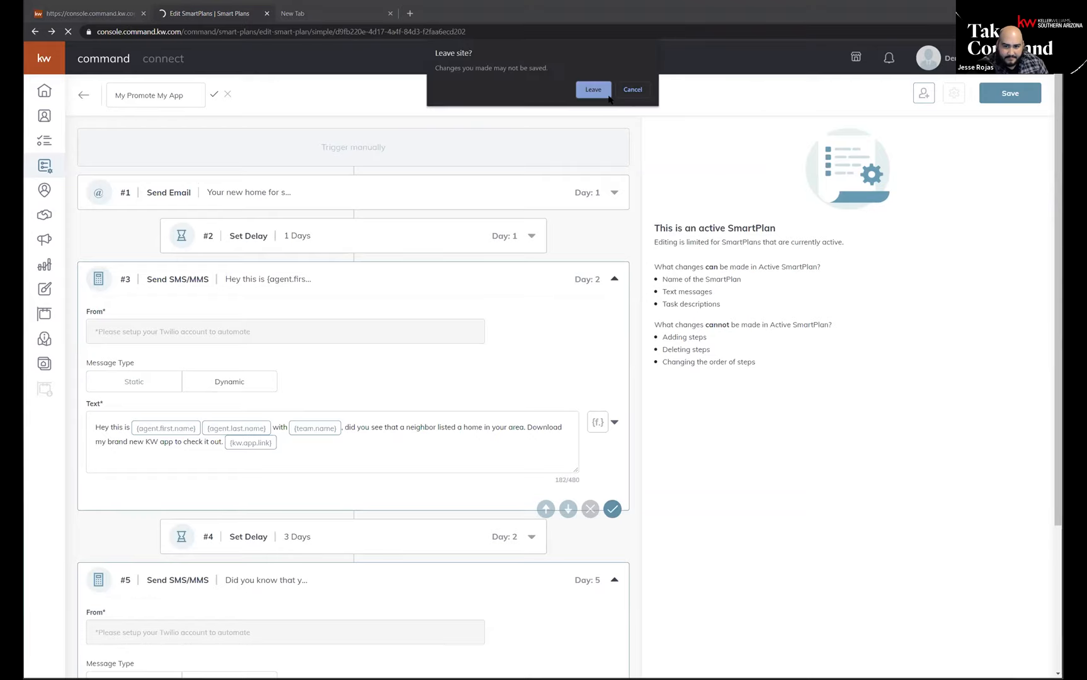
key(Return)
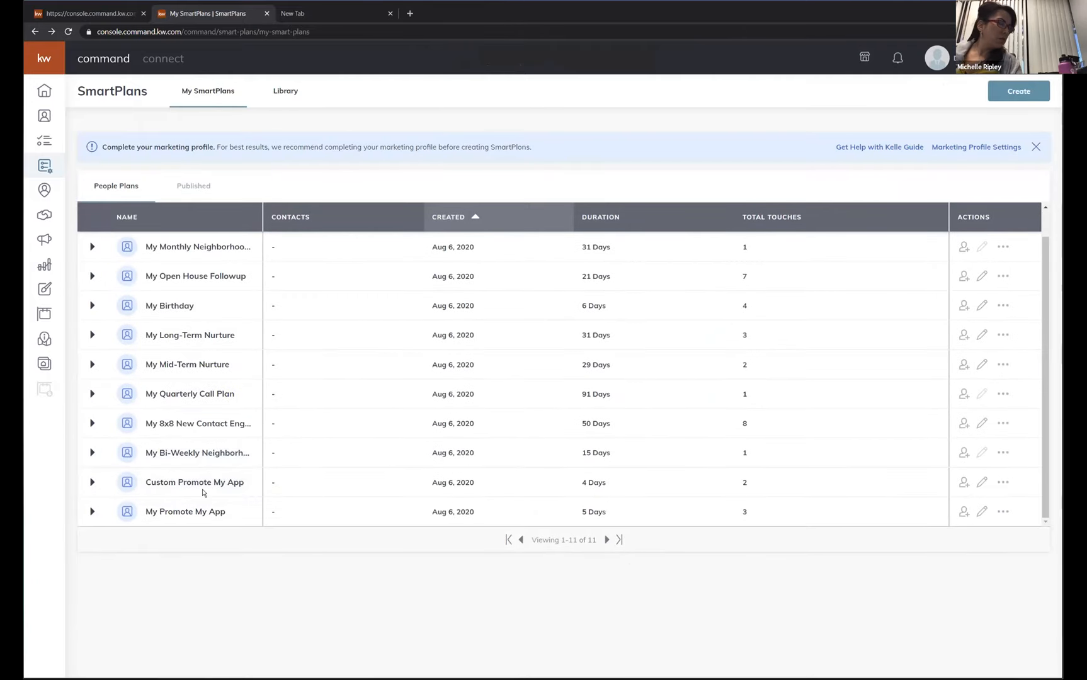
Look over the My SmartPlans list and reopen the My Promote My App plan for editing.
scroll(212, 391, up, 1)
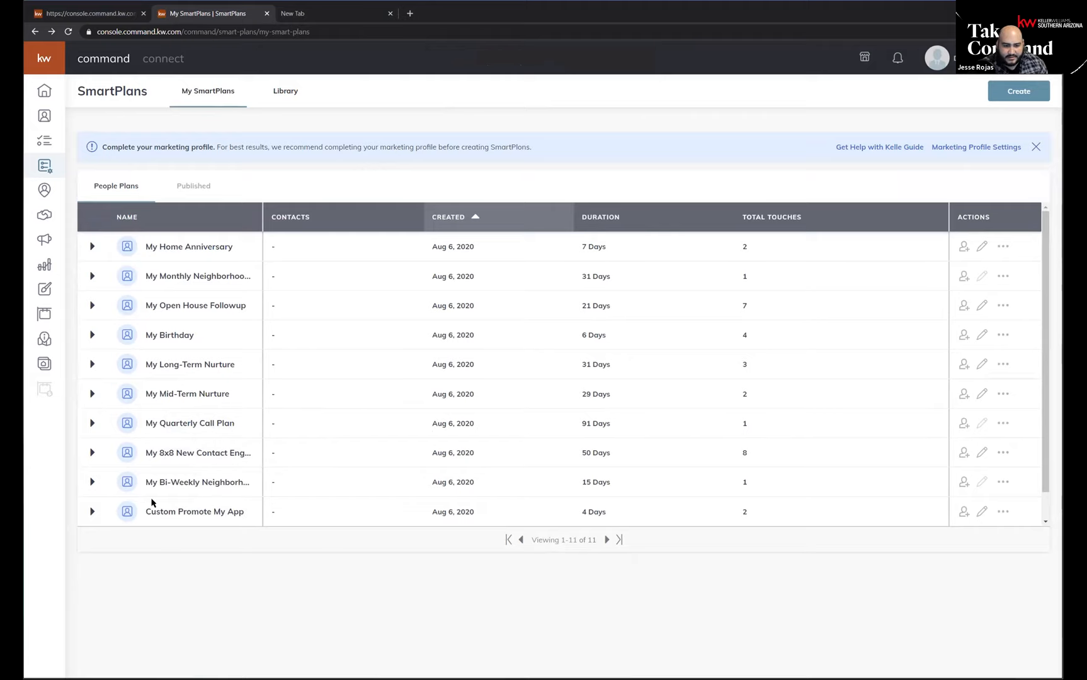
mouse_move(168, 478)
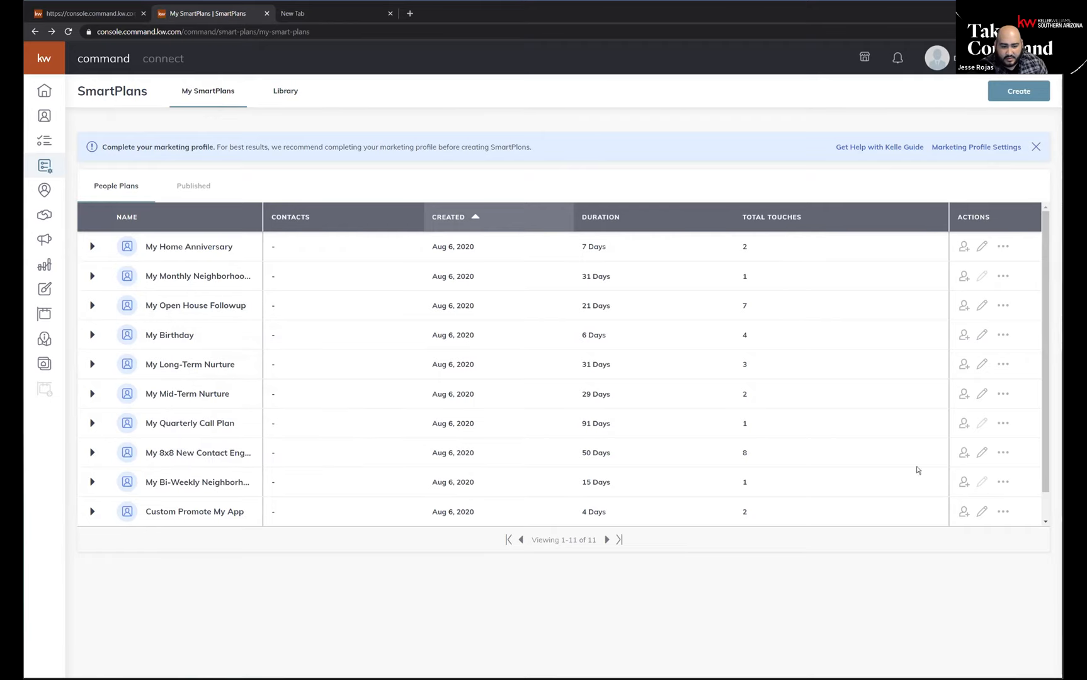
scroll(913, 479, down, 1)
click(982, 512)
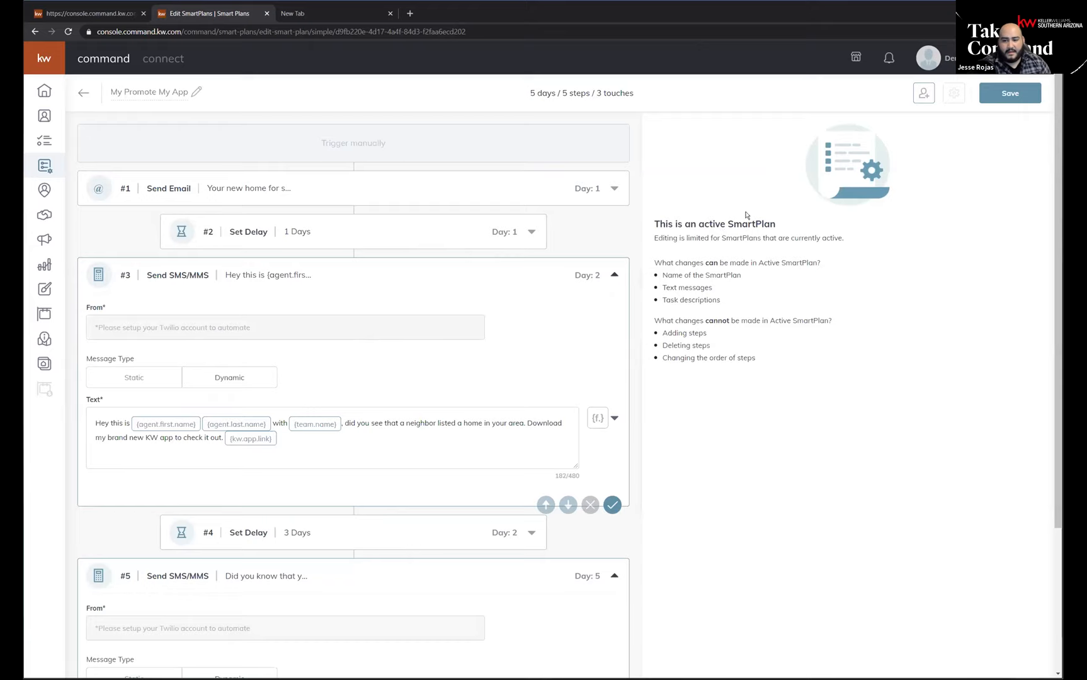
Read the notes on which changes an active SmartPlan allows, and look over the plan's text-message steps.
mouse_move(656, 224)
mouse_down()
mouse_move(816, 221)
mouse_move(656, 236)
mouse_up()
click(840, 234)
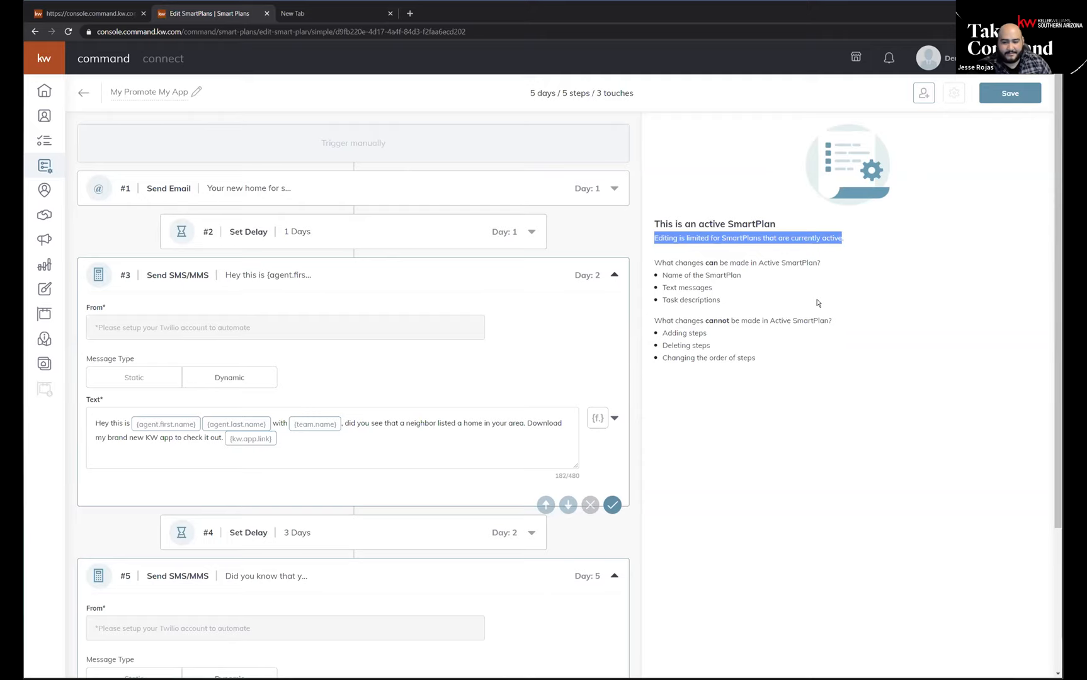
click(749, 288)
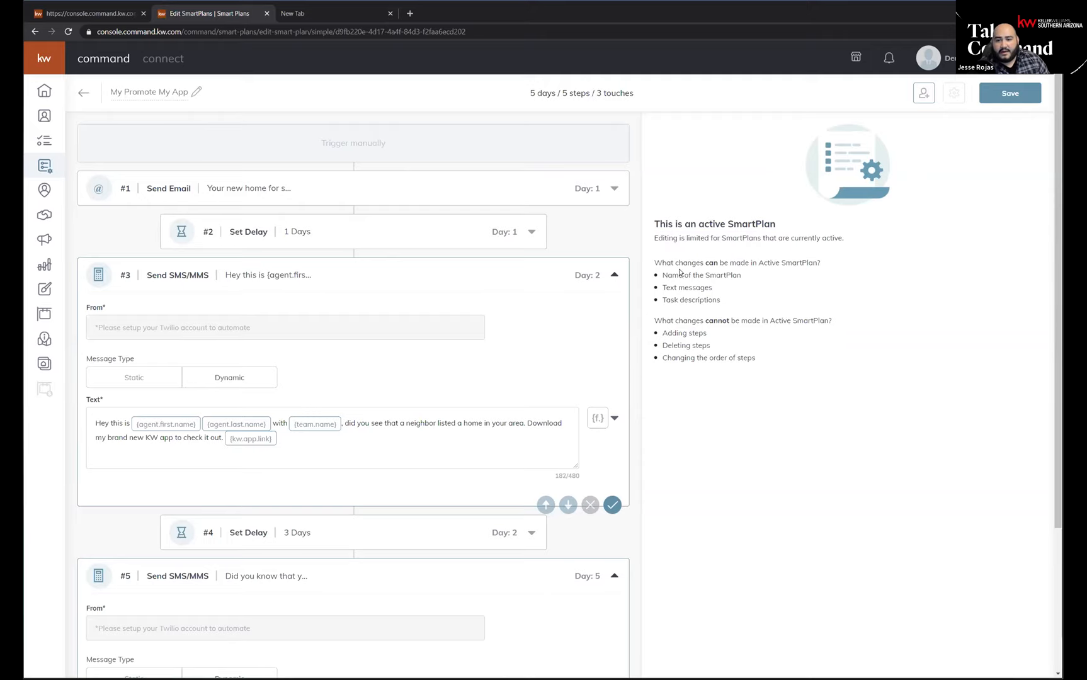
drag(653, 259, 815, 298)
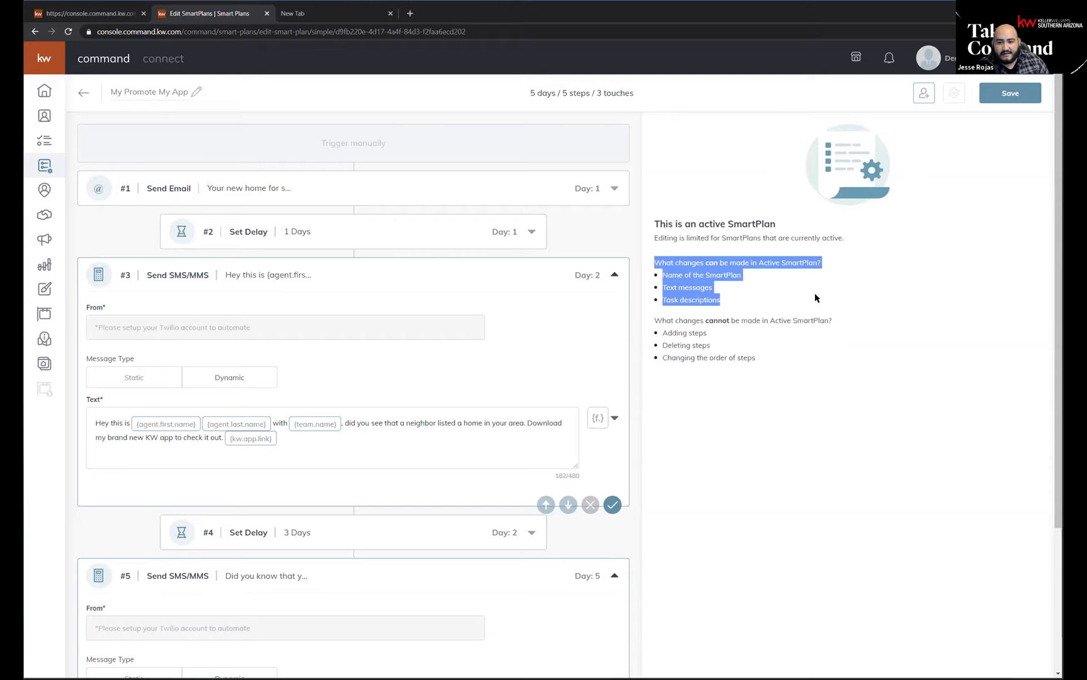
click(674, 278)
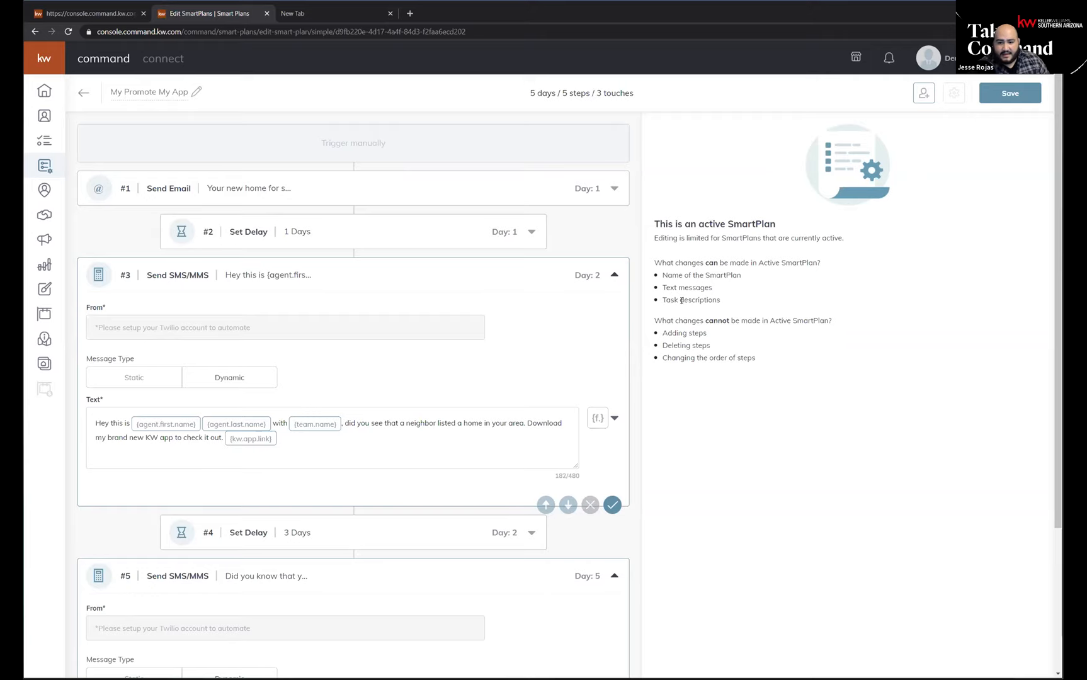
scroll(328, 432, down, 3)
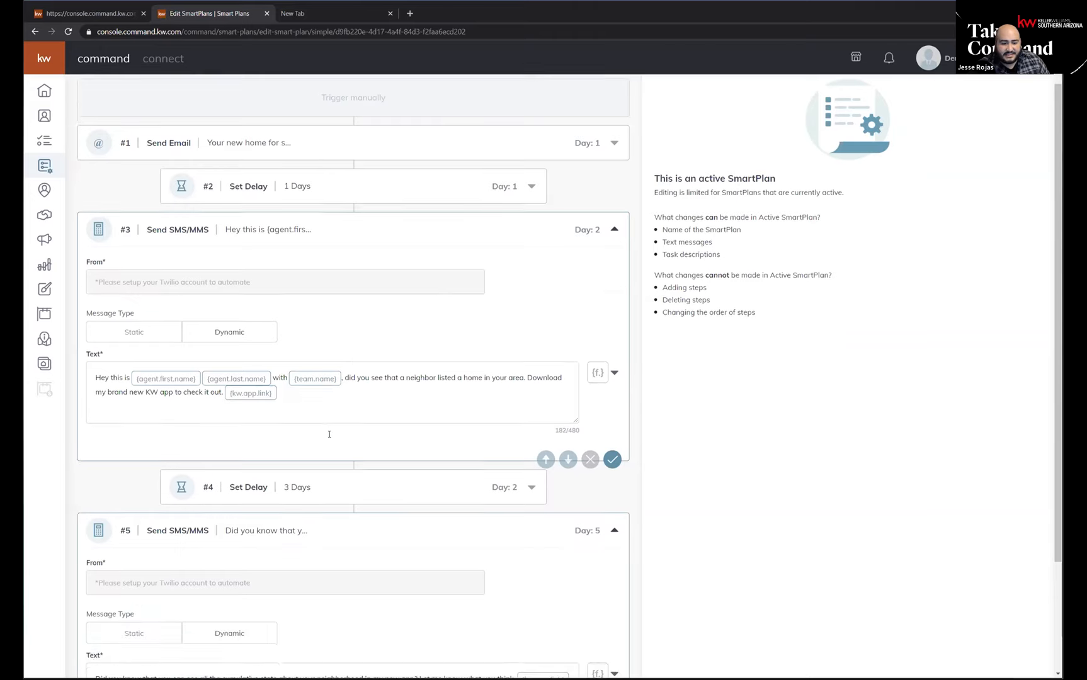
scroll(335, 459, up, 3)
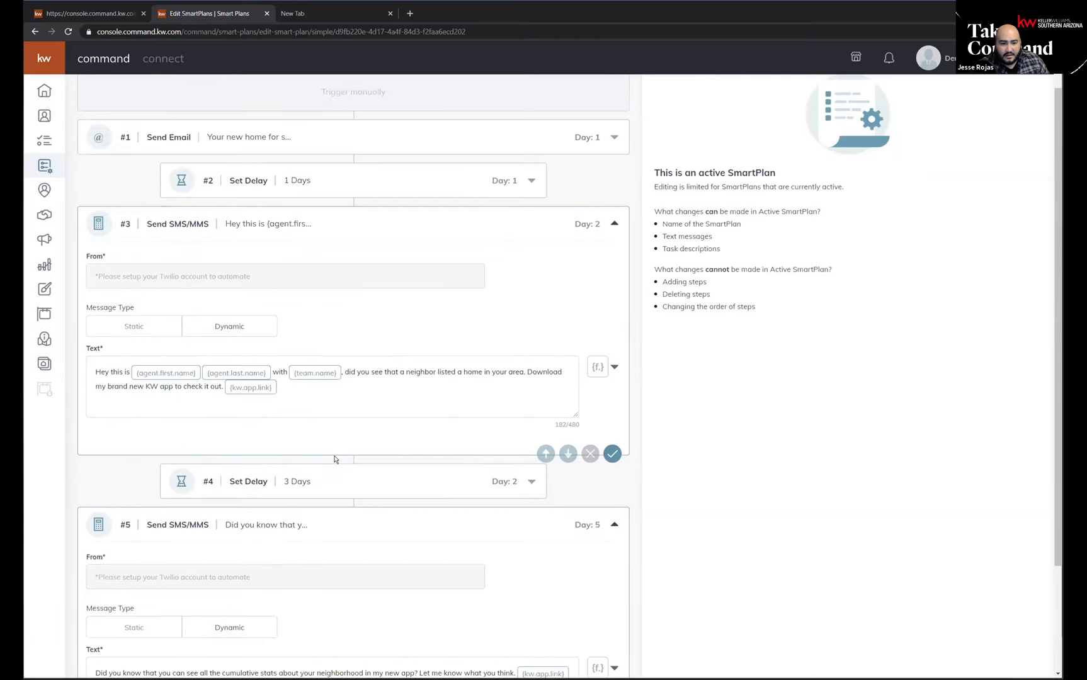
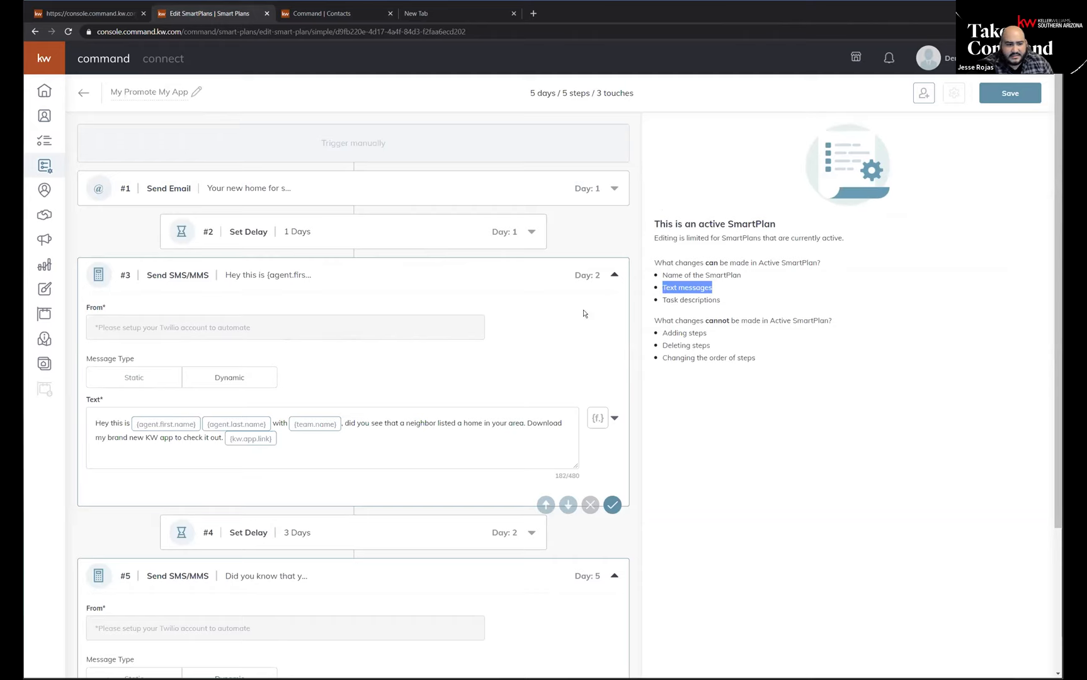
Look over the text of the Day 2 message step and the merge fields available for it, and close the field list.
click(94, 420)
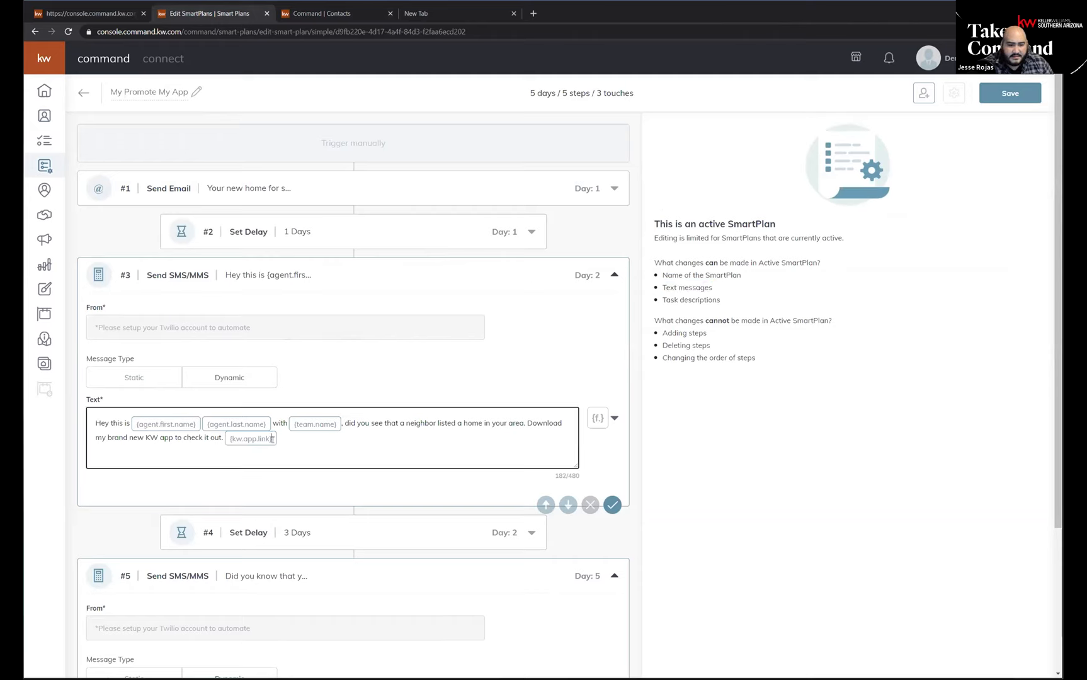
click(146, 438)
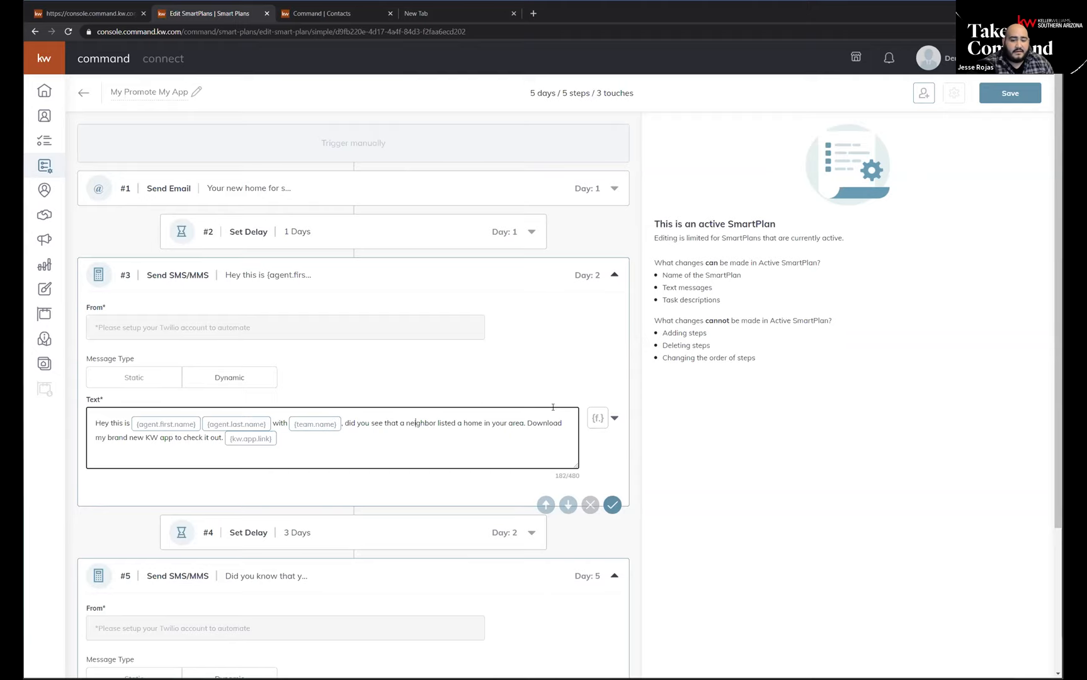
click(616, 418)
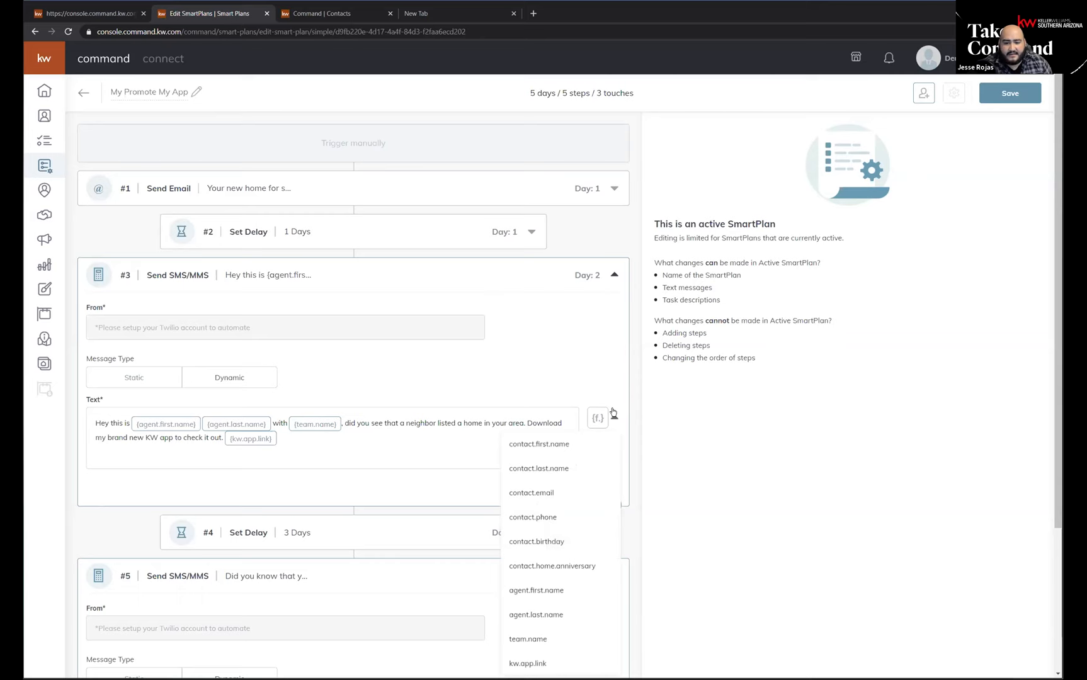
scroll(522, 374, down, 2)
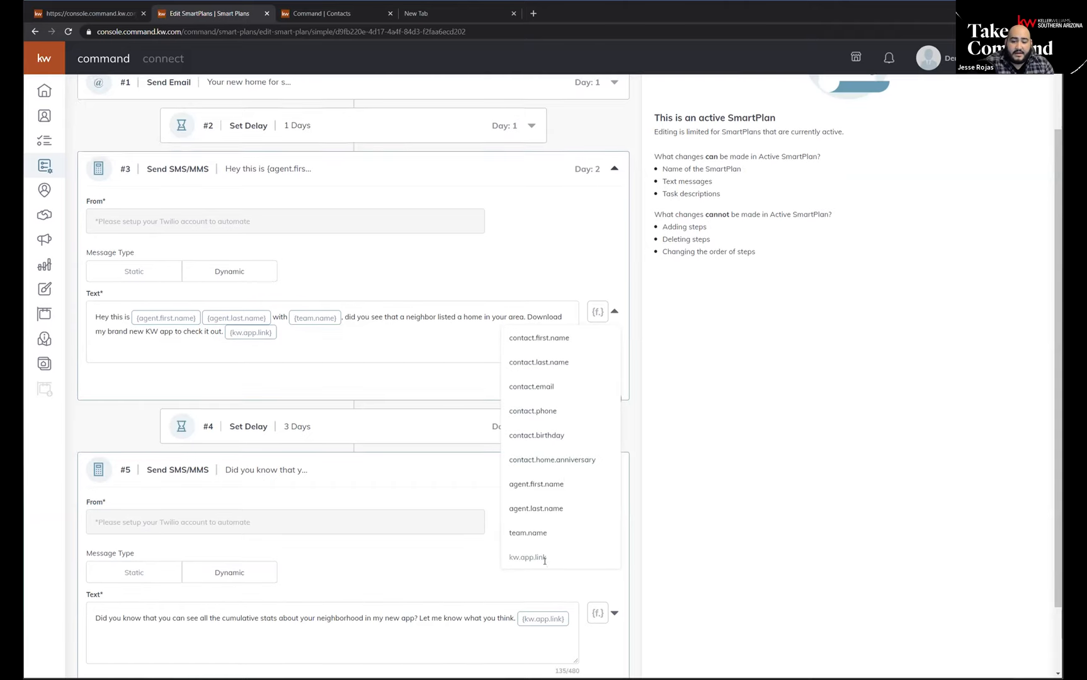
scroll(551, 555, down, 1)
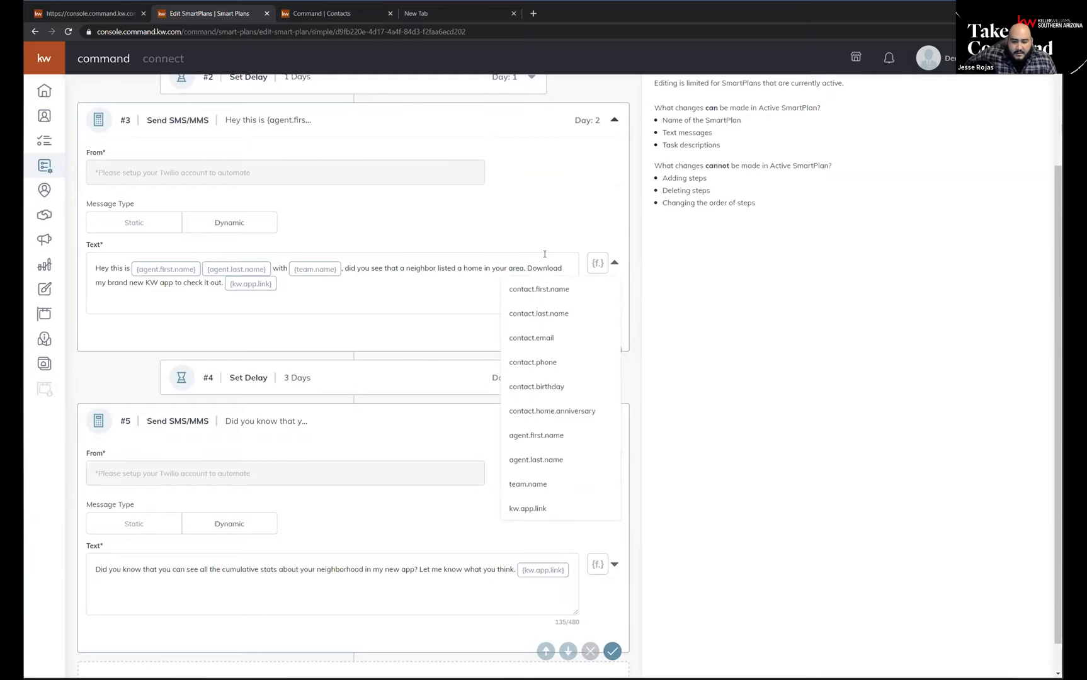
click(326, 291)
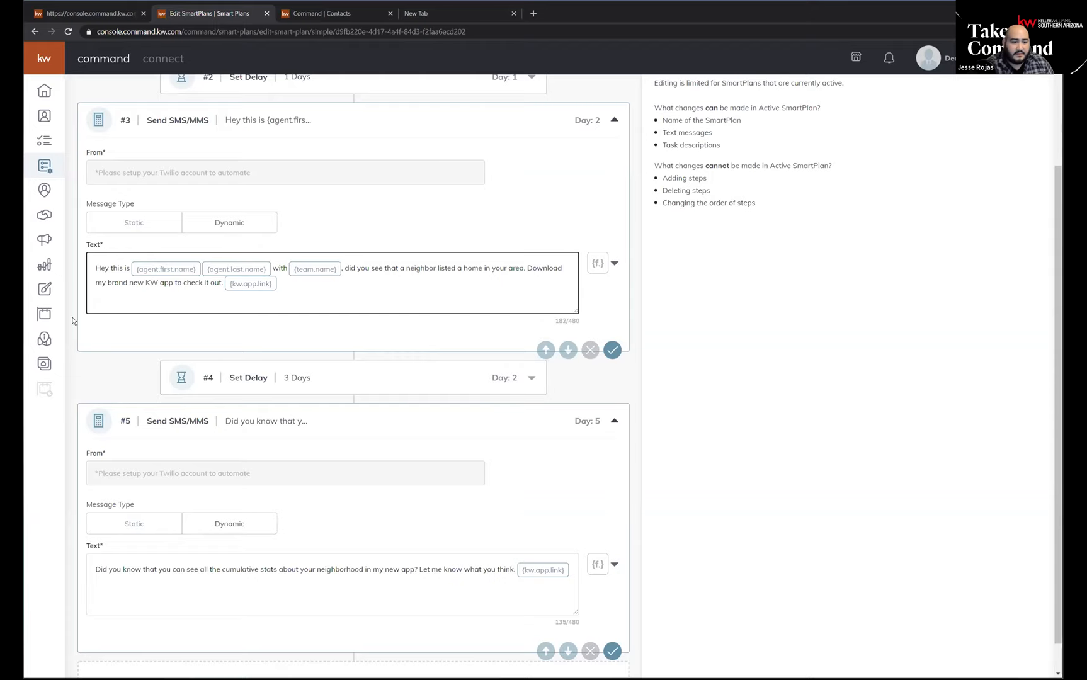
Go to the URL settings in the Consumer area's Site & App Settings and copy the app URL.
click(98, 19)
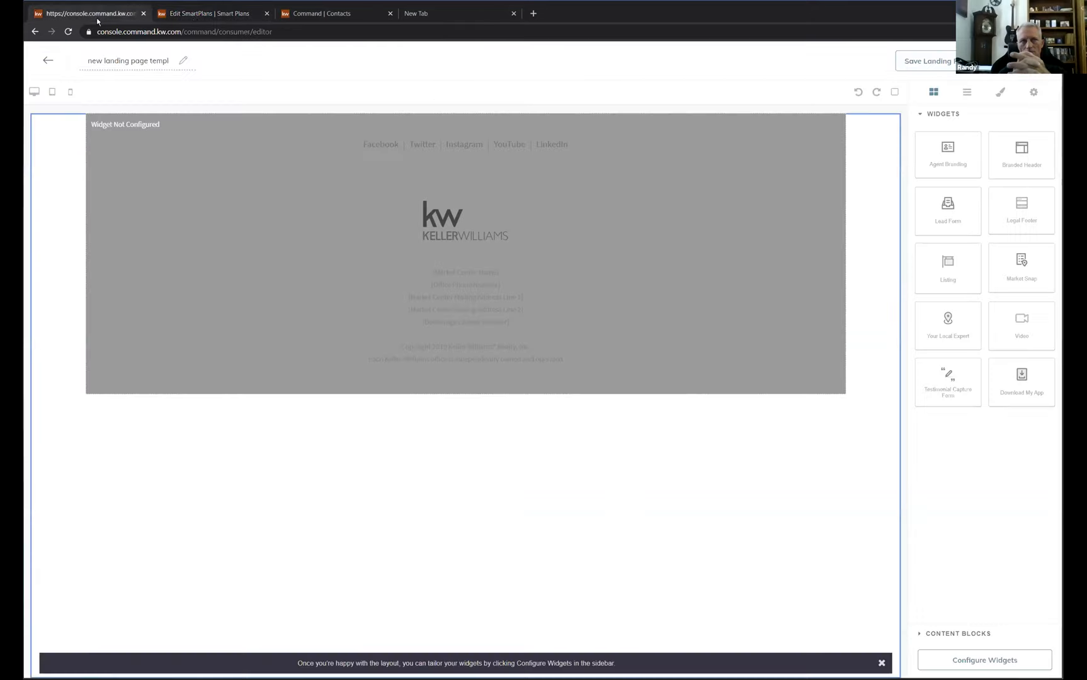
click(194, 20)
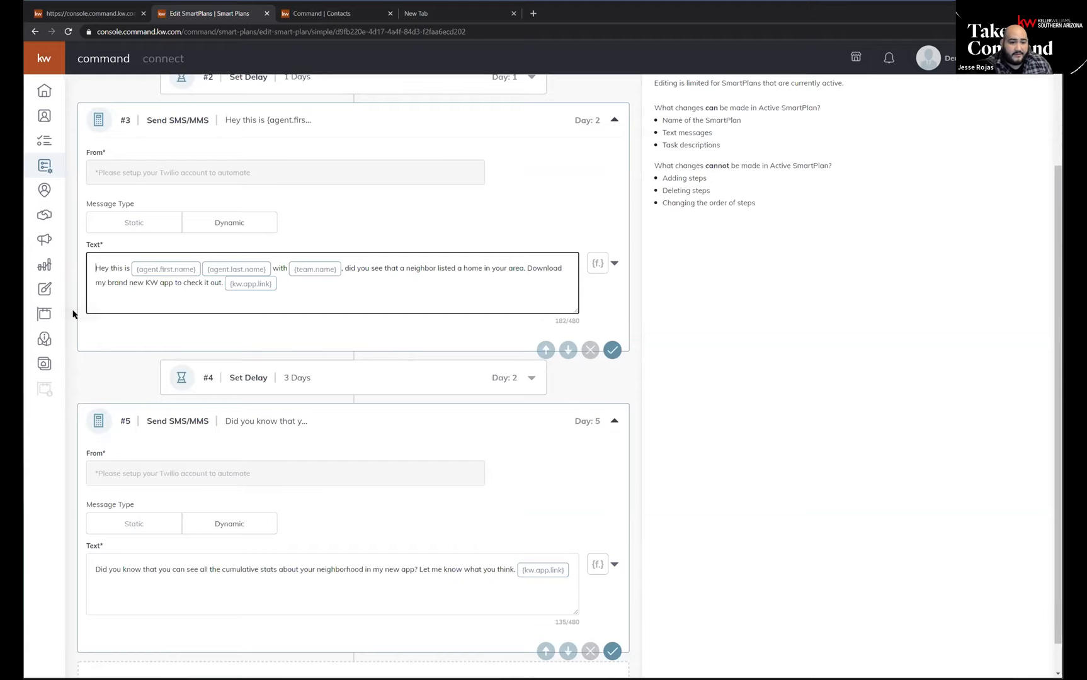
click(94, 19)
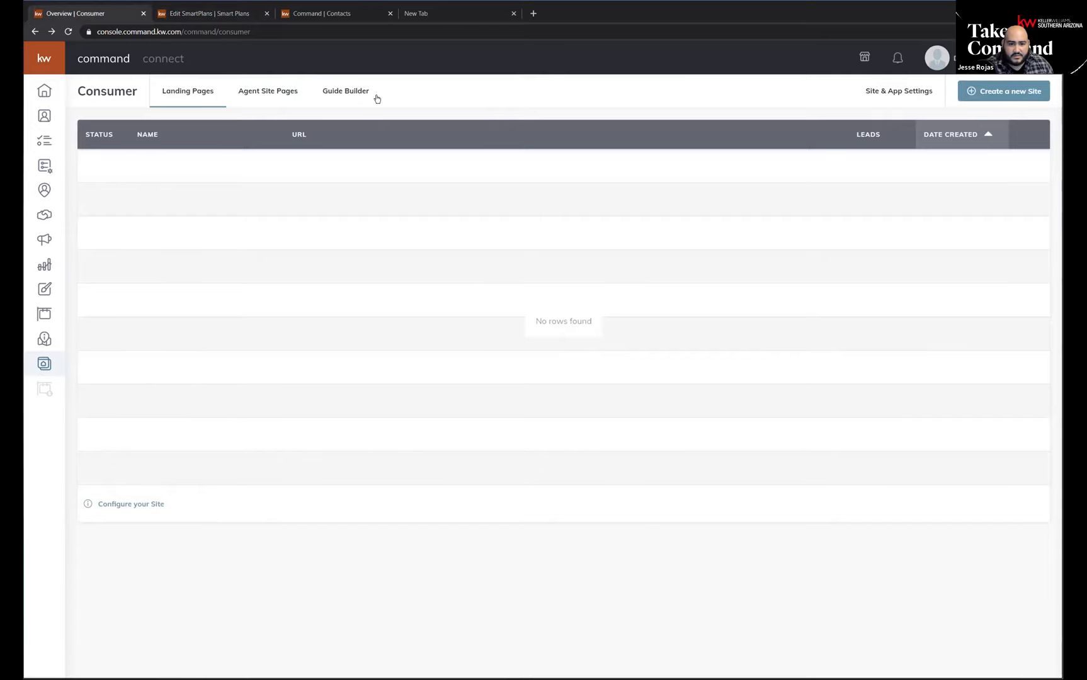
click(905, 96)
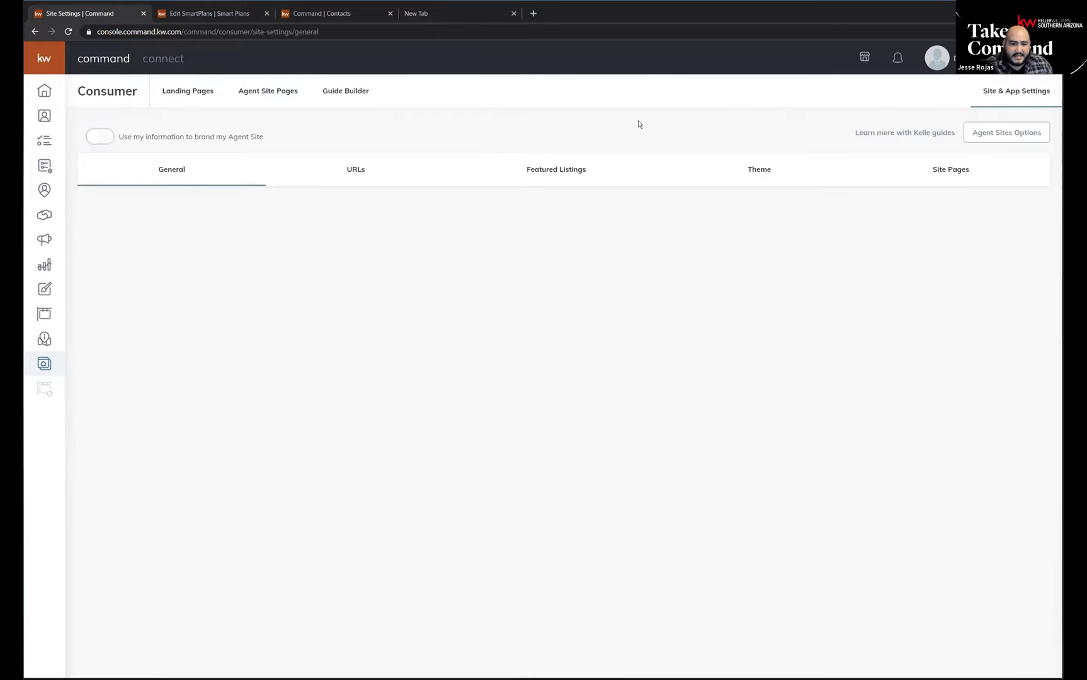
click(357, 175)
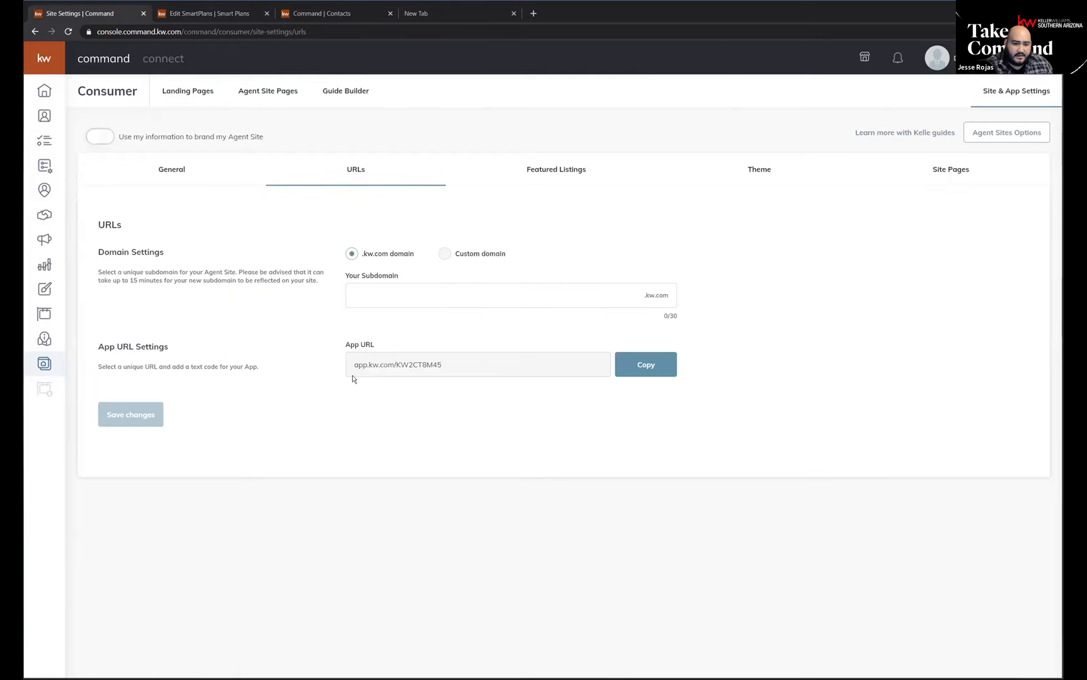
click(363, 354)
click(361, 358)
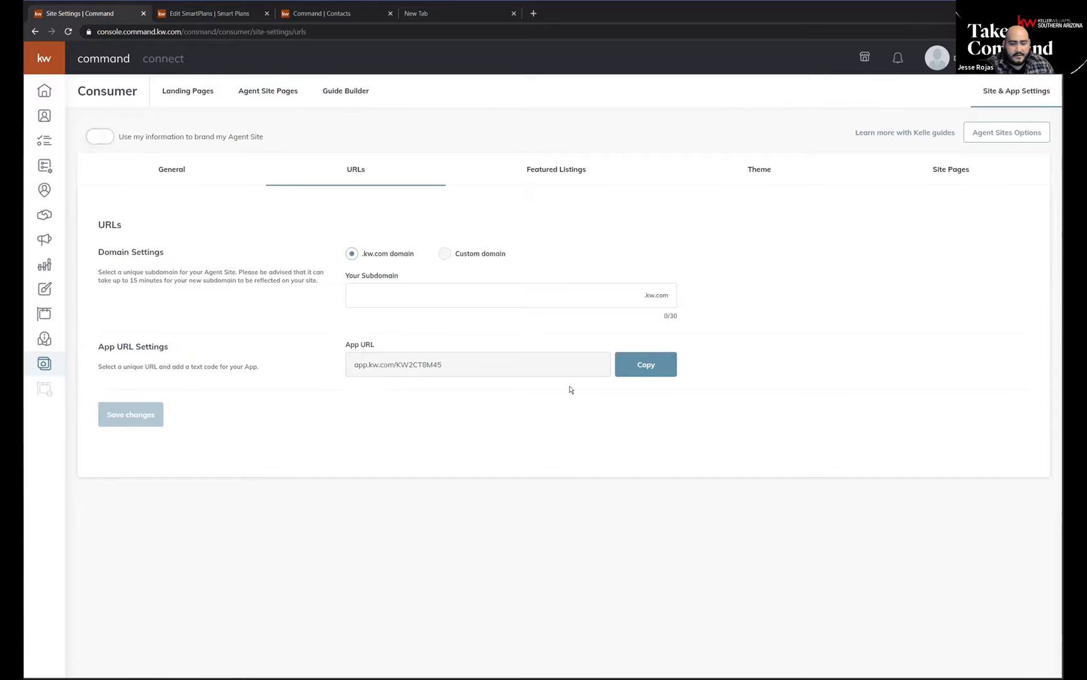
click(636, 368)
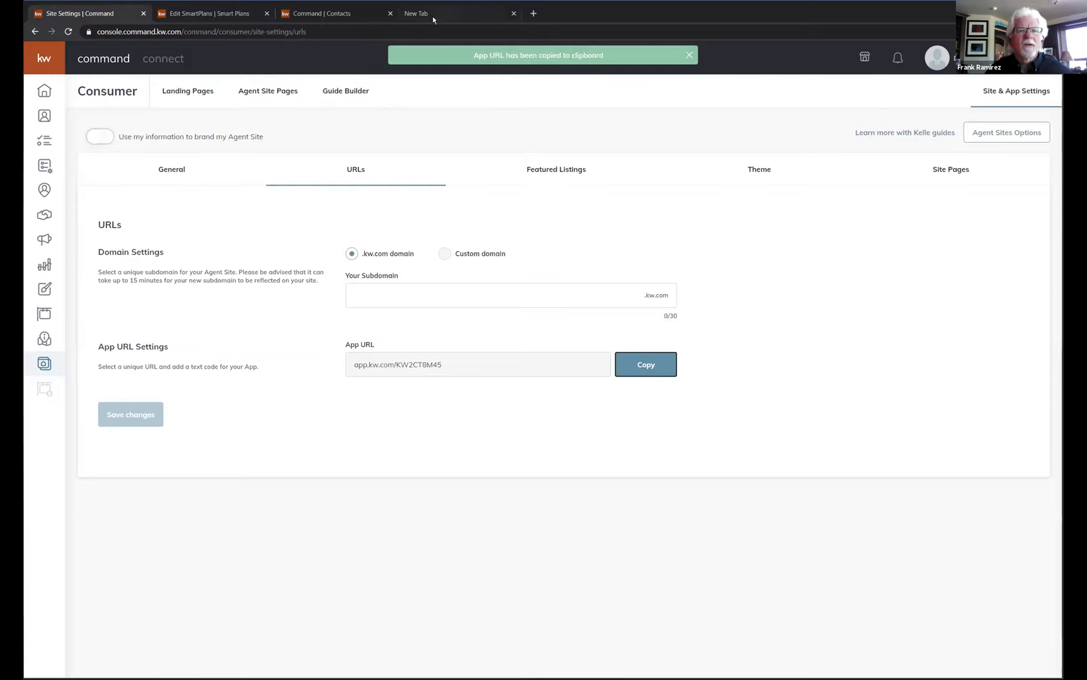
Open the copied app URL in the empty browser tab.
click(432, 16)
key(ctrl+v)
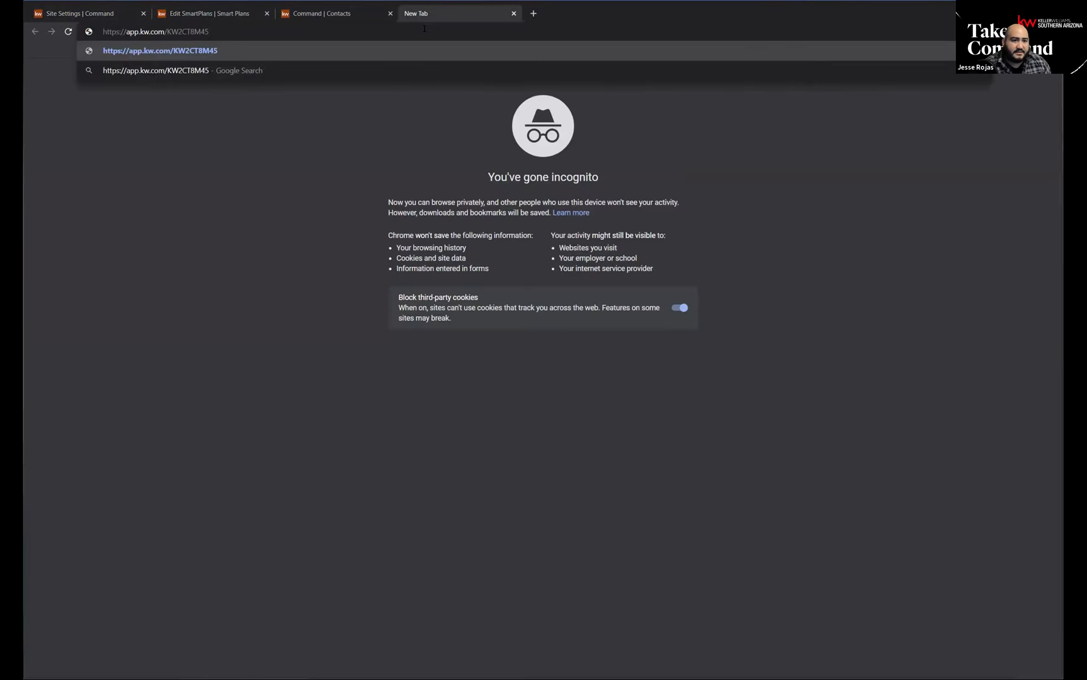
key(Return)
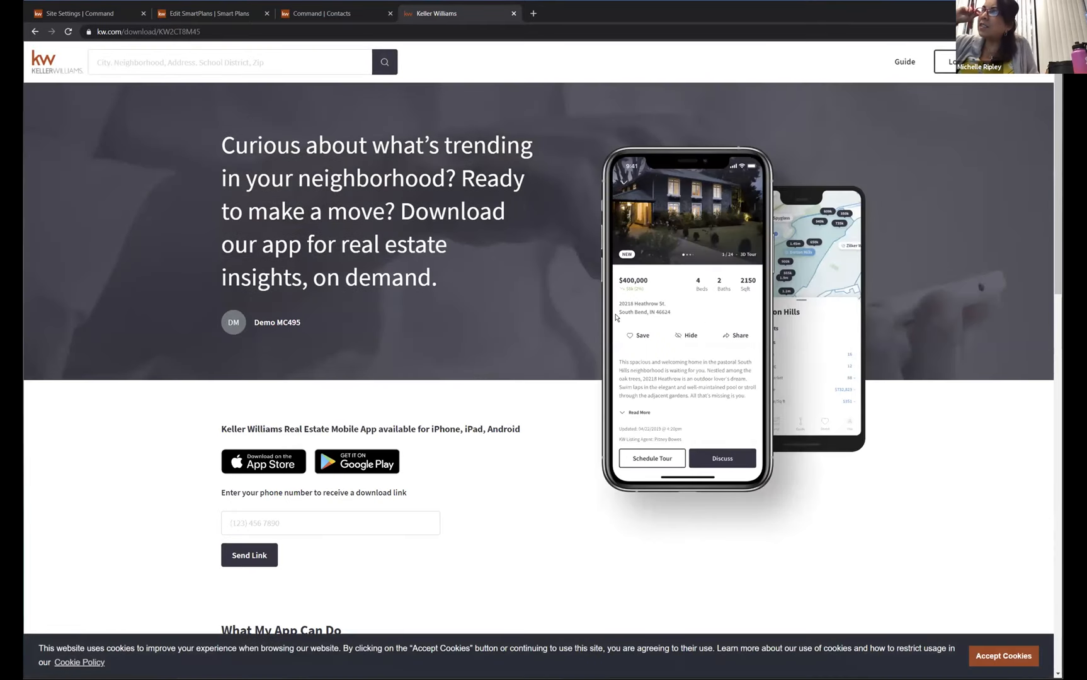
click(89, 20)
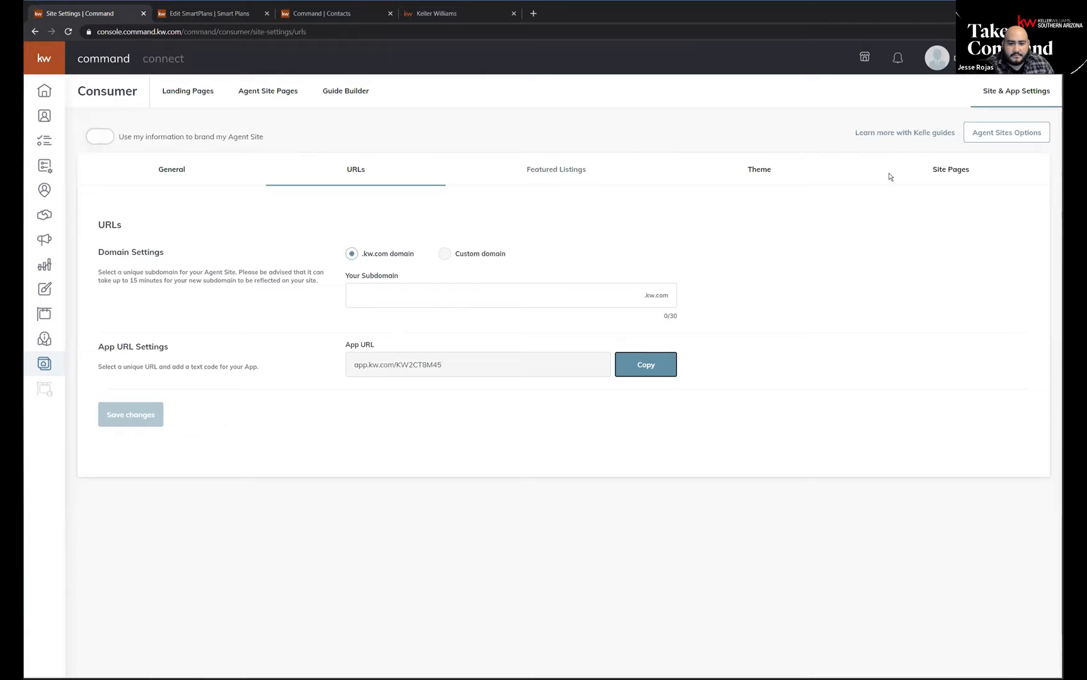
click(444, 17)
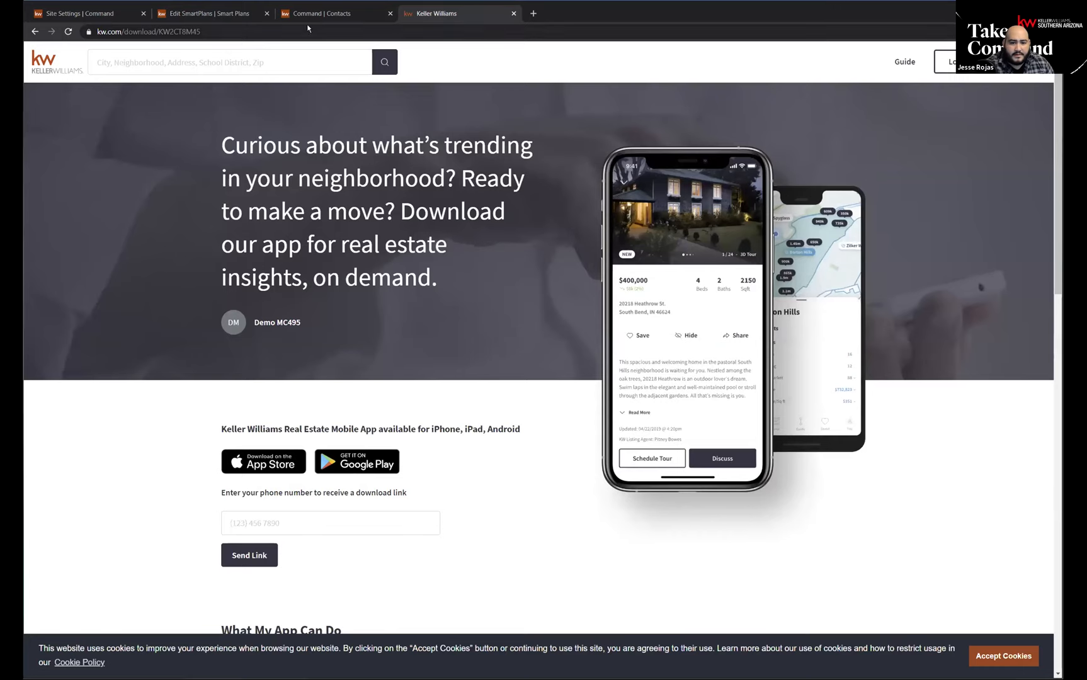
click(327, 14)
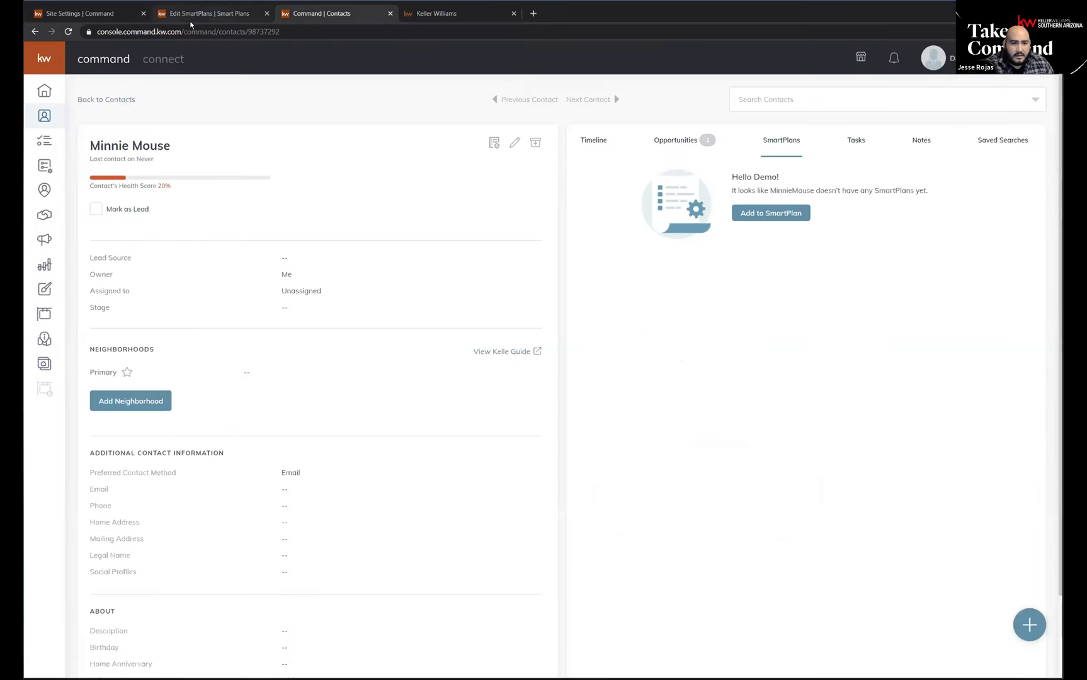
click(100, 16)
click(217, 17)
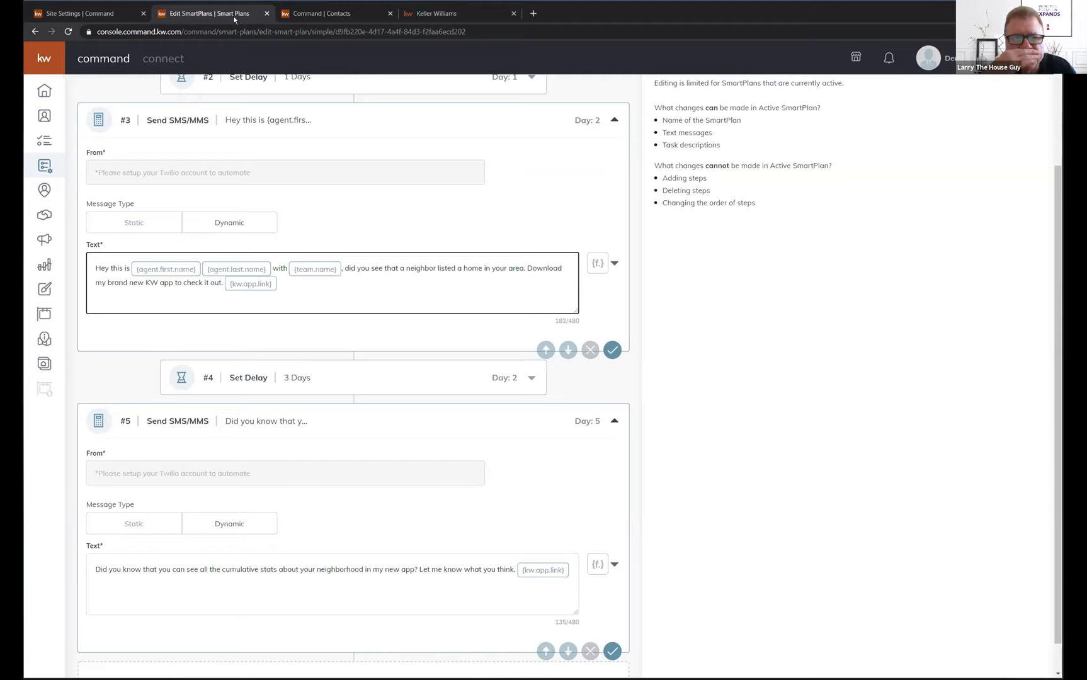
Return to the app download page and examine its headline, the agent name and the agent code in the web address.
click(450, 13)
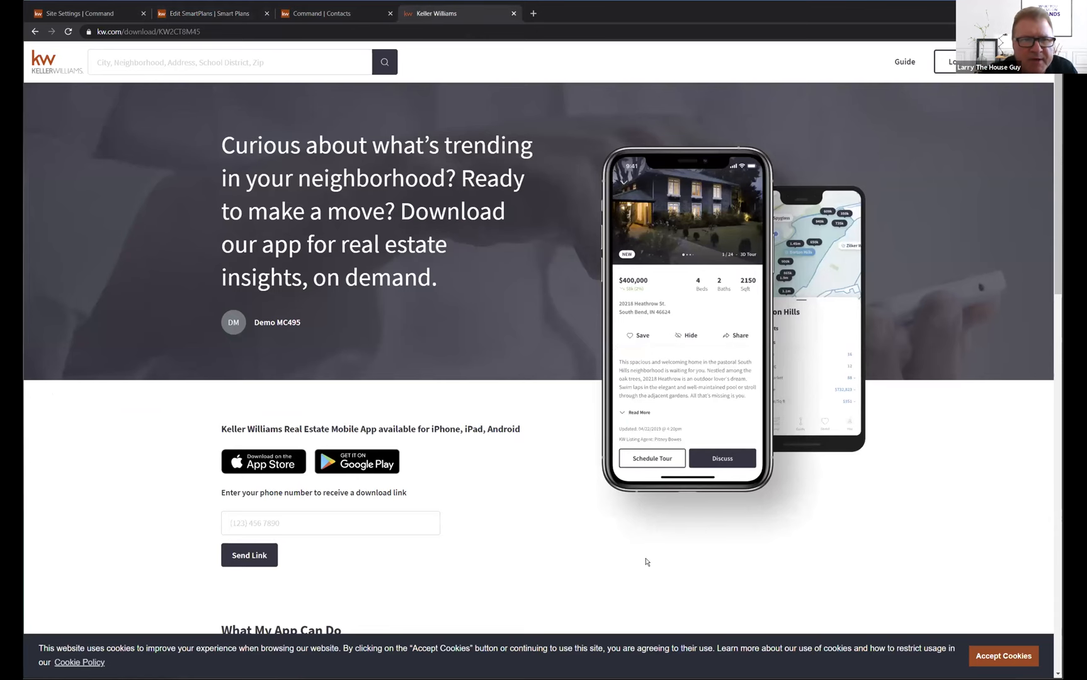
mouse_move(339, 345)
mouse_down()
mouse_move(187, 308)
mouse_move(331, 326)
mouse_up()
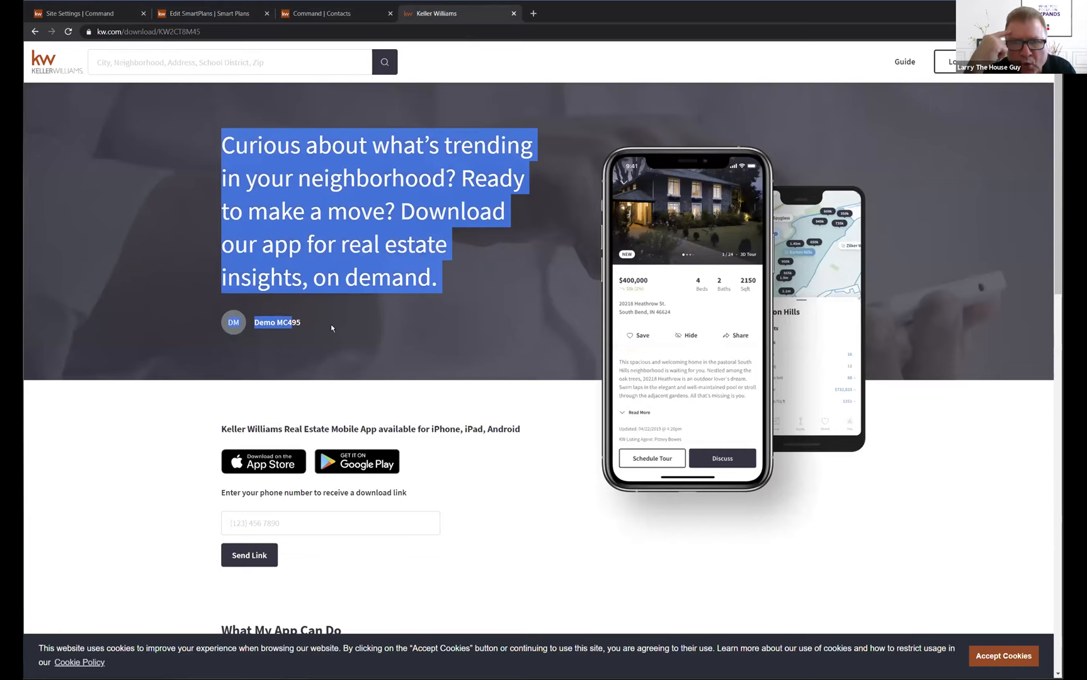
click(269, 324)
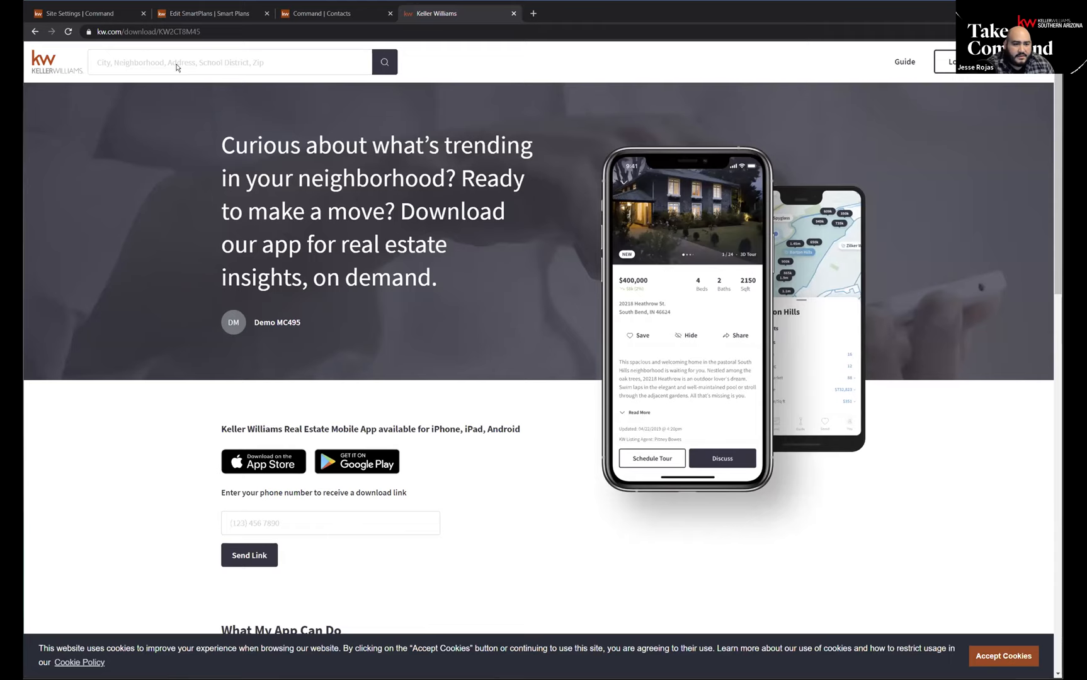
drag(205, 30, 159, 31)
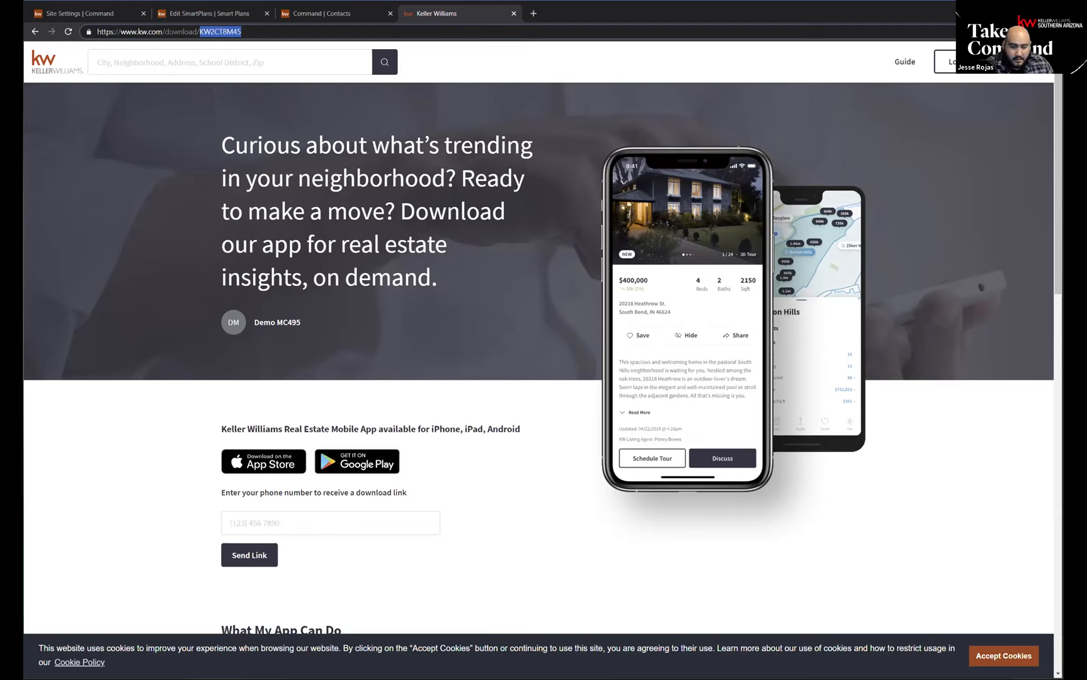
Return to the My Promote My App plan editor and reread the Day 2 and Day 5 text messages with their app link fields.
click(200, 14)
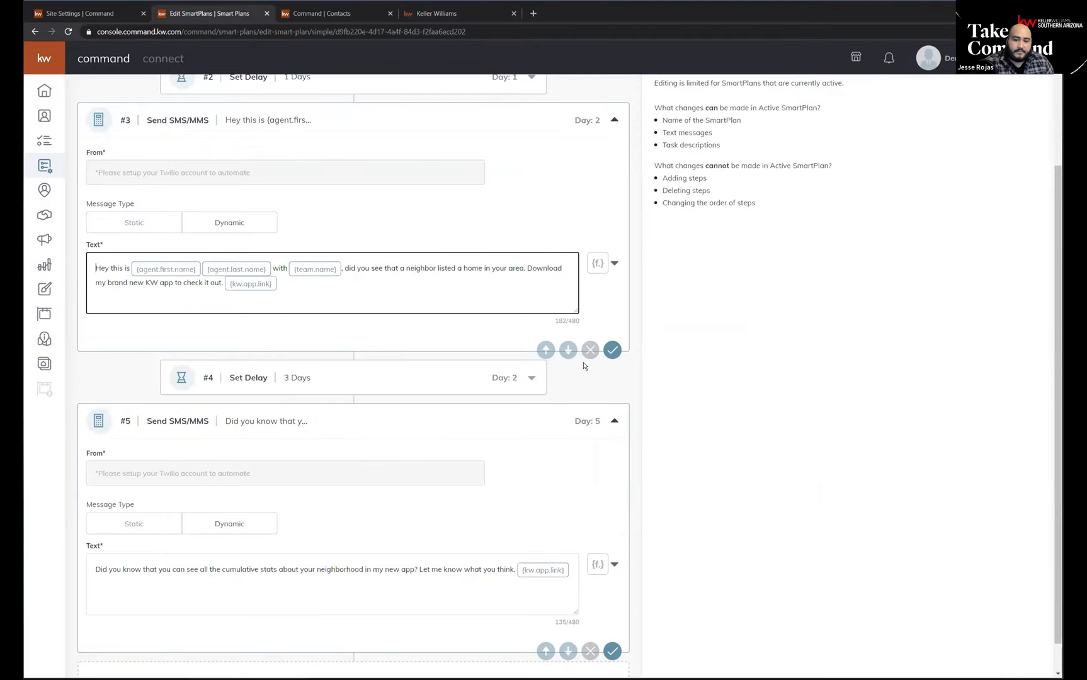
scroll(296, 278, up, 1)
scroll(296, 278, up, 2)
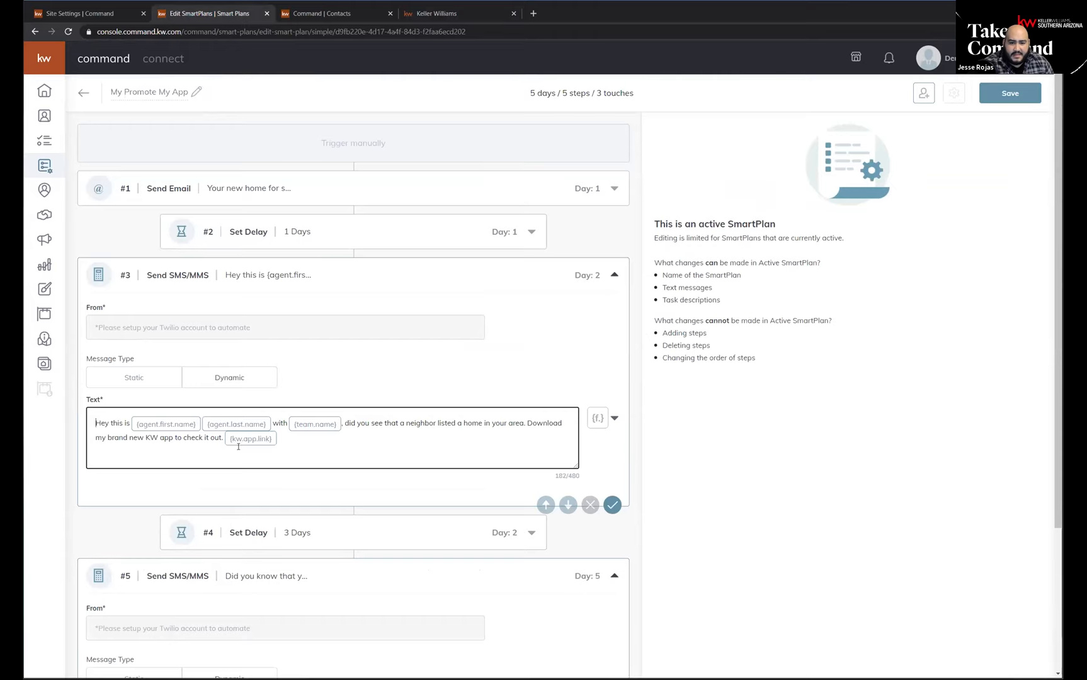
scroll(325, 379, down, 1)
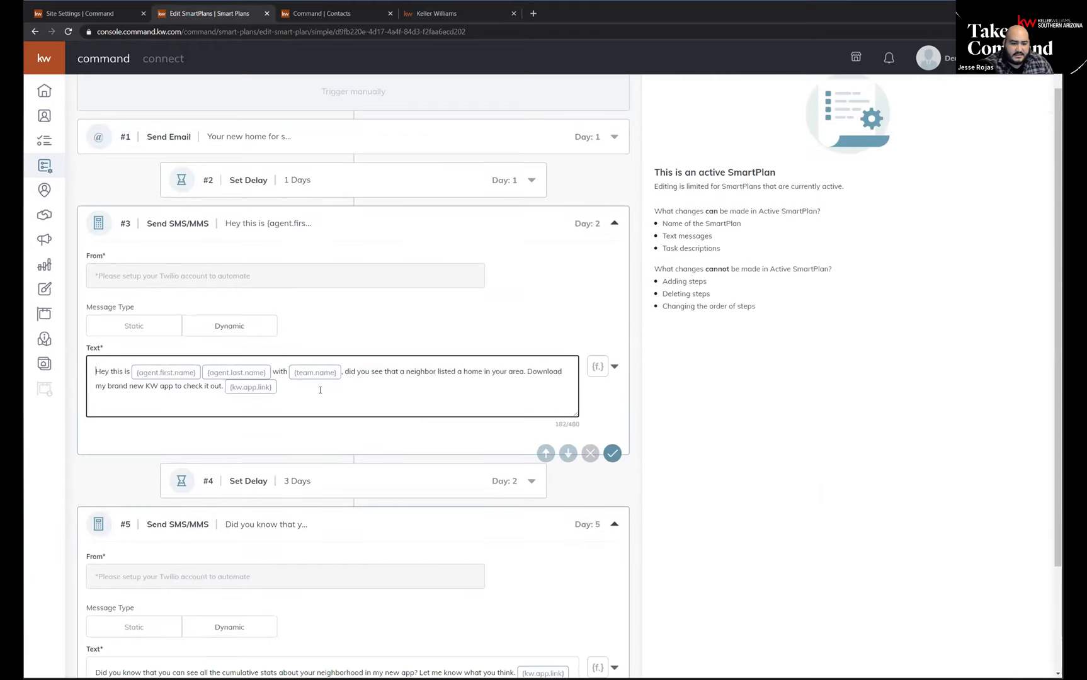
scroll(419, 329, up, 1)
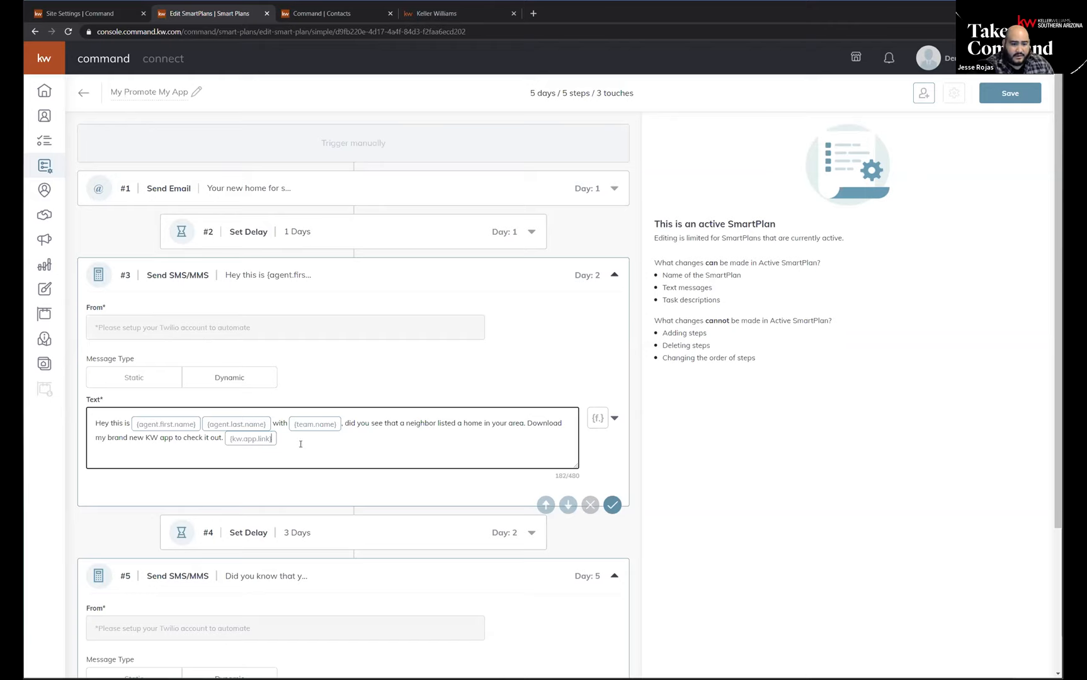
drag(301, 440, 62, 423)
click(394, 359)
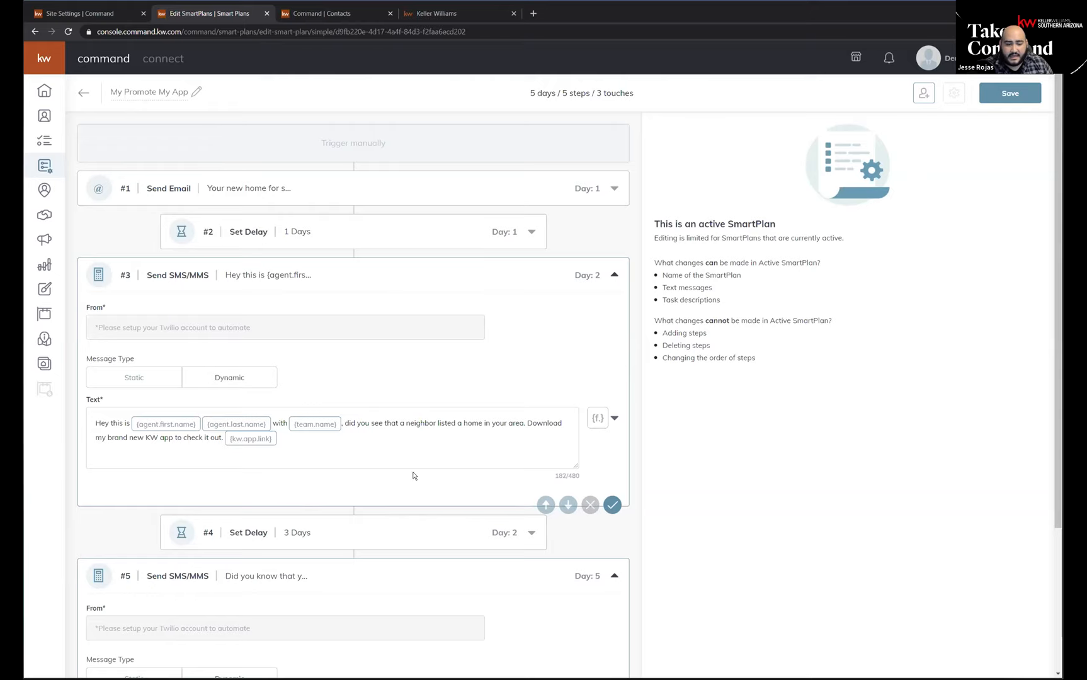
scroll(306, 360, down, 2)
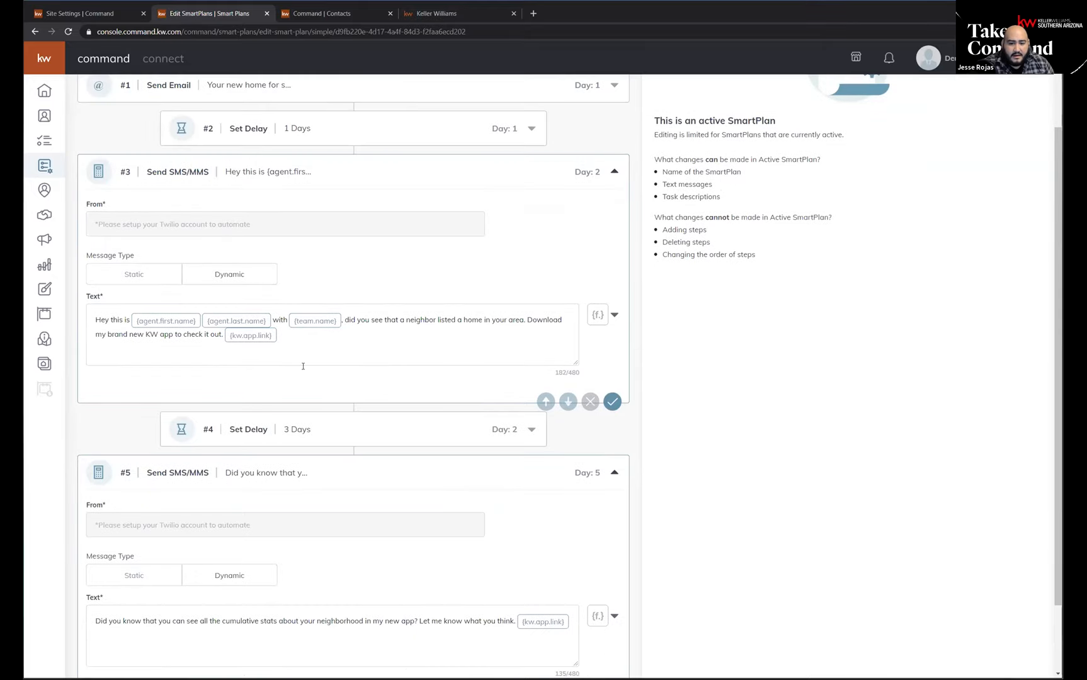
scroll(210, 469, up, 2)
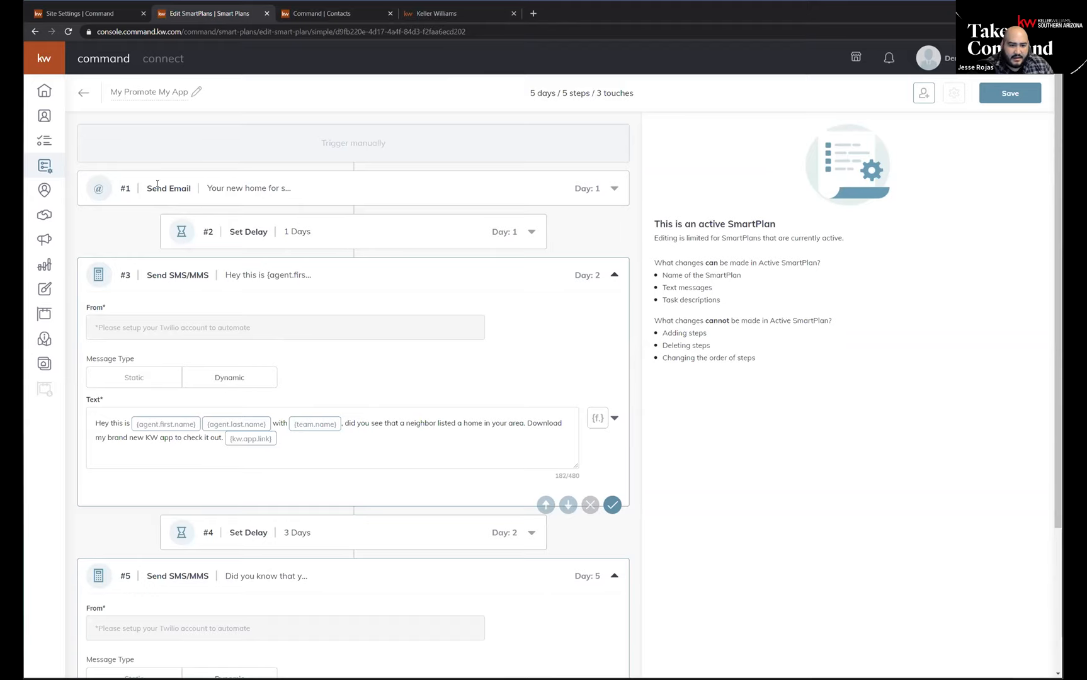
Highlight the subject line of the plan's first step, Send Email.
drag(208, 187, 298, 188)
click(300, 190)
drag(208, 188, 315, 191)
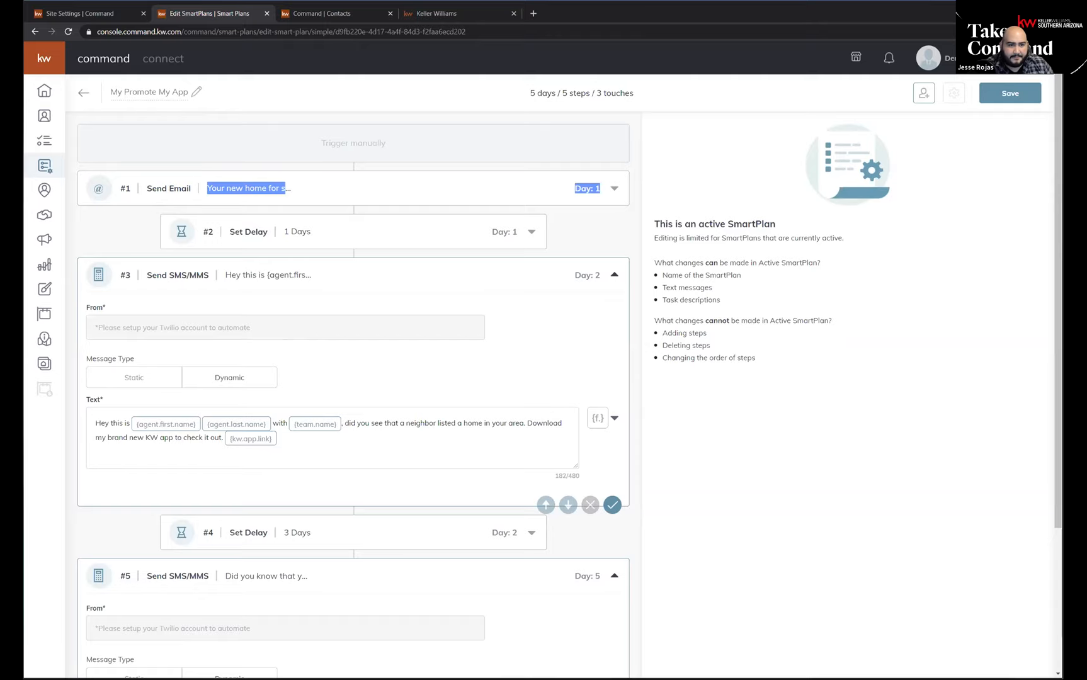
Open the My SmartPlans list in the site settings tab, expand My Promote My App, and preview its first SMS/MMS message.
click(88, 13)
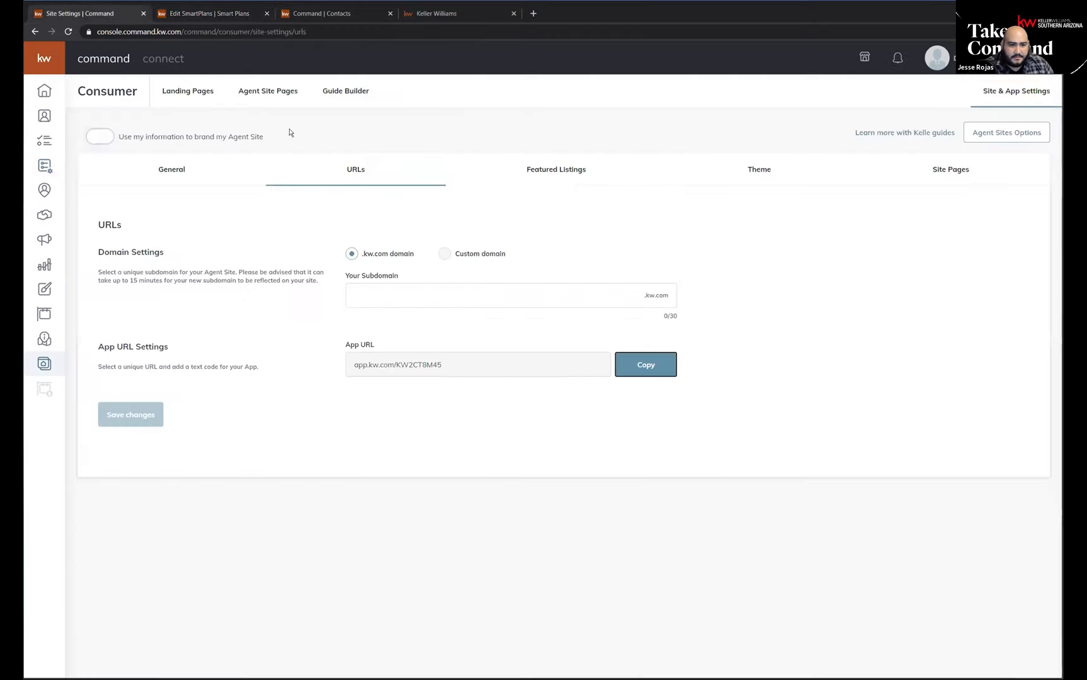
click(40, 167)
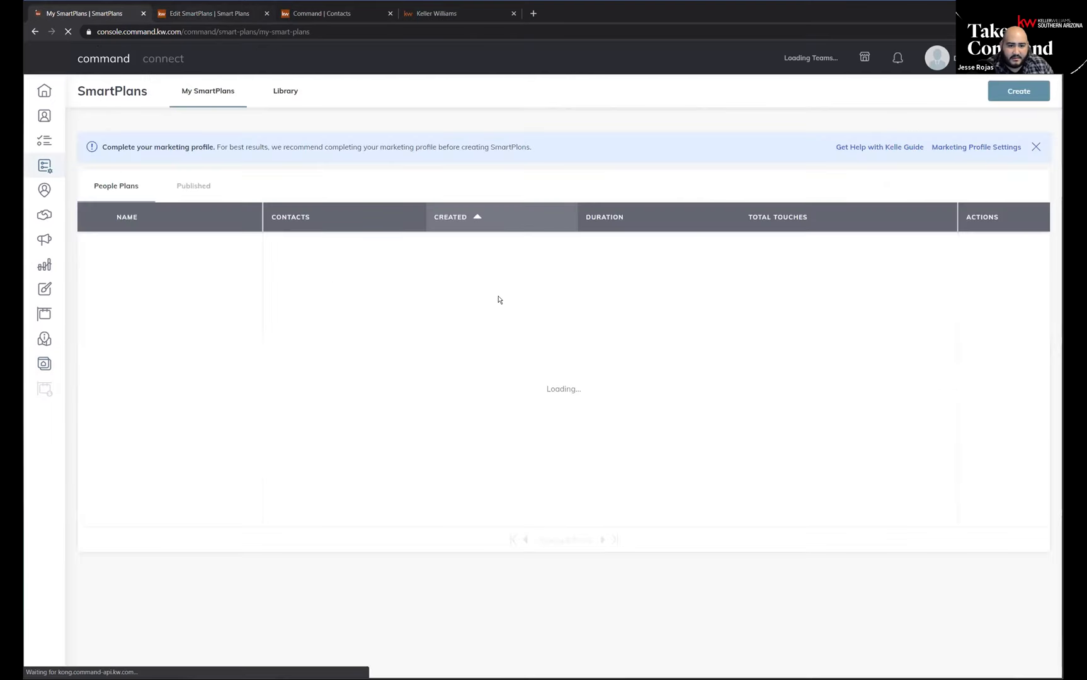
scroll(166, 491, down, 1)
click(92, 512)
scroll(103, 492, down, 4)
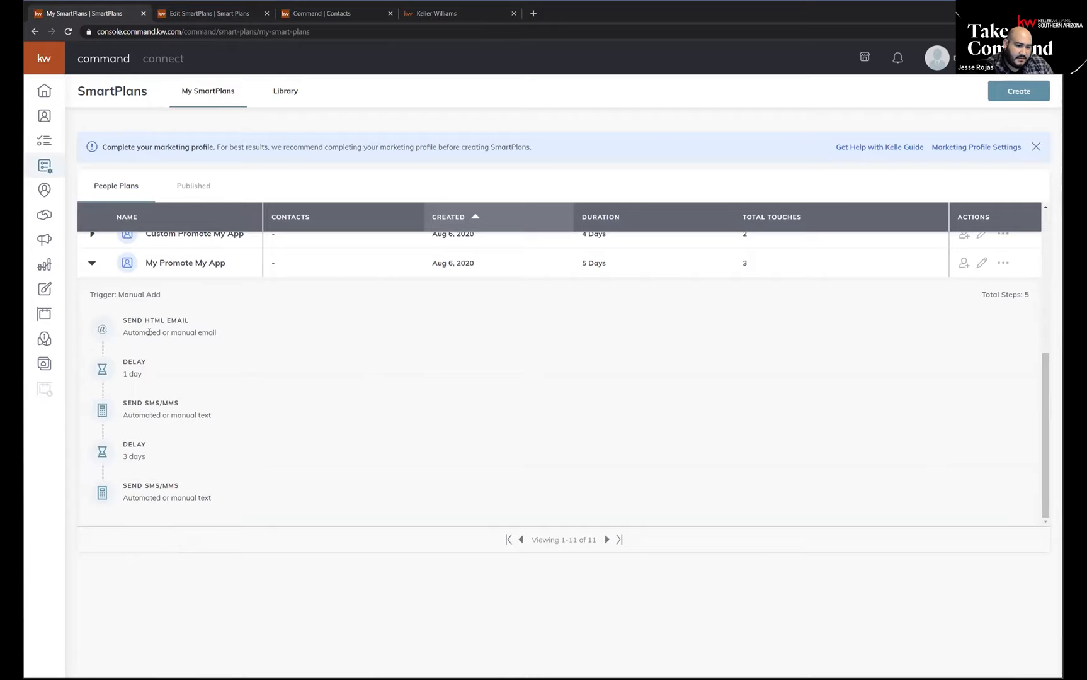
mouse_move(140, 405)
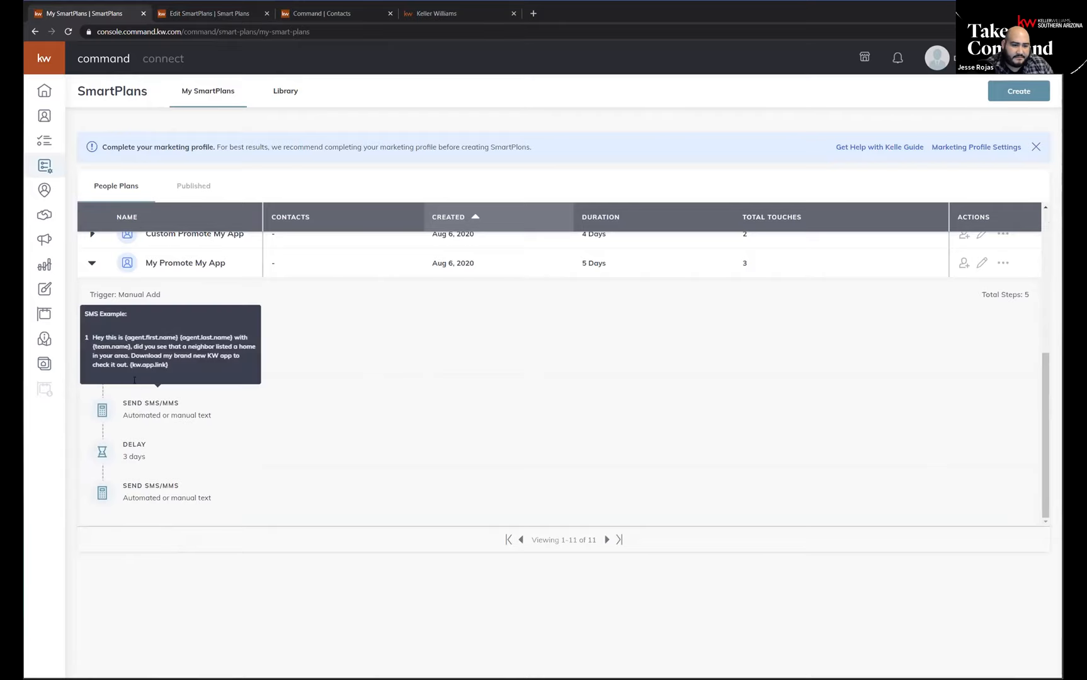
Preview the last SMS/MMS message of My Promote My App, collapse the plan, and return to its editor to review the steps.
mouse_move(137, 498)
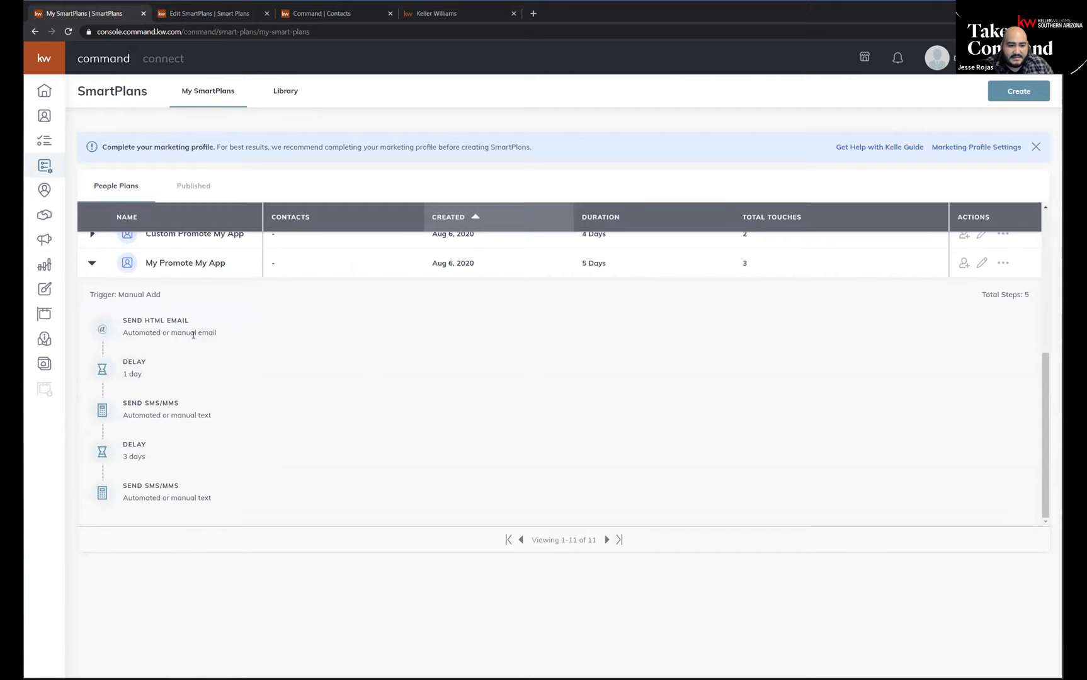
click(93, 264)
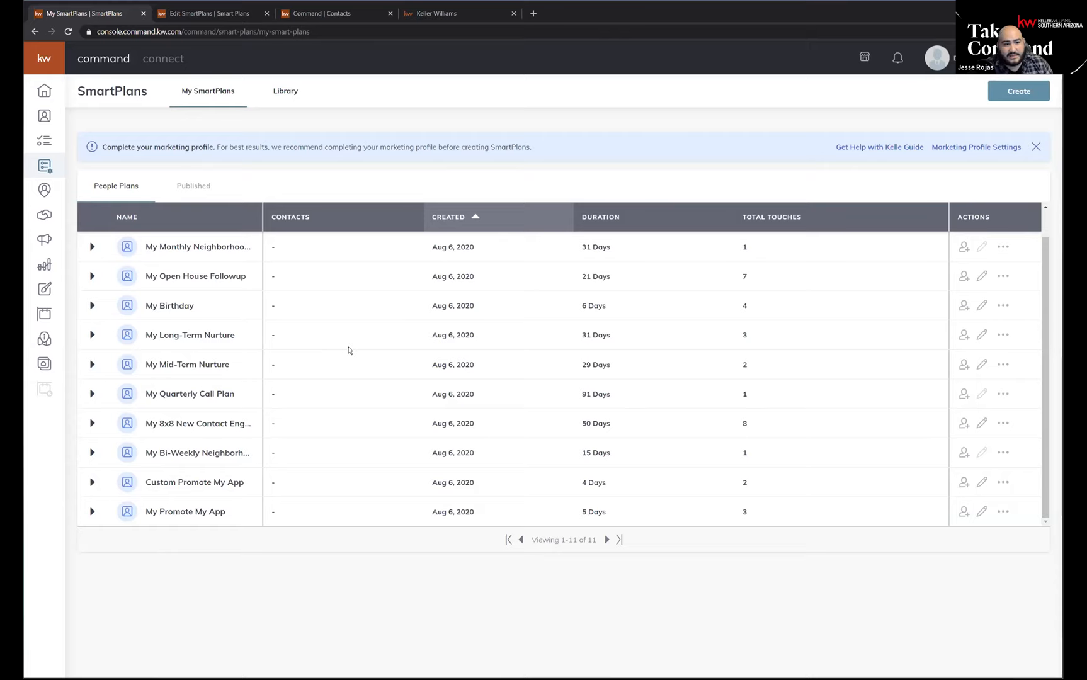
click(207, 14)
scroll(521, 406, down, 1)
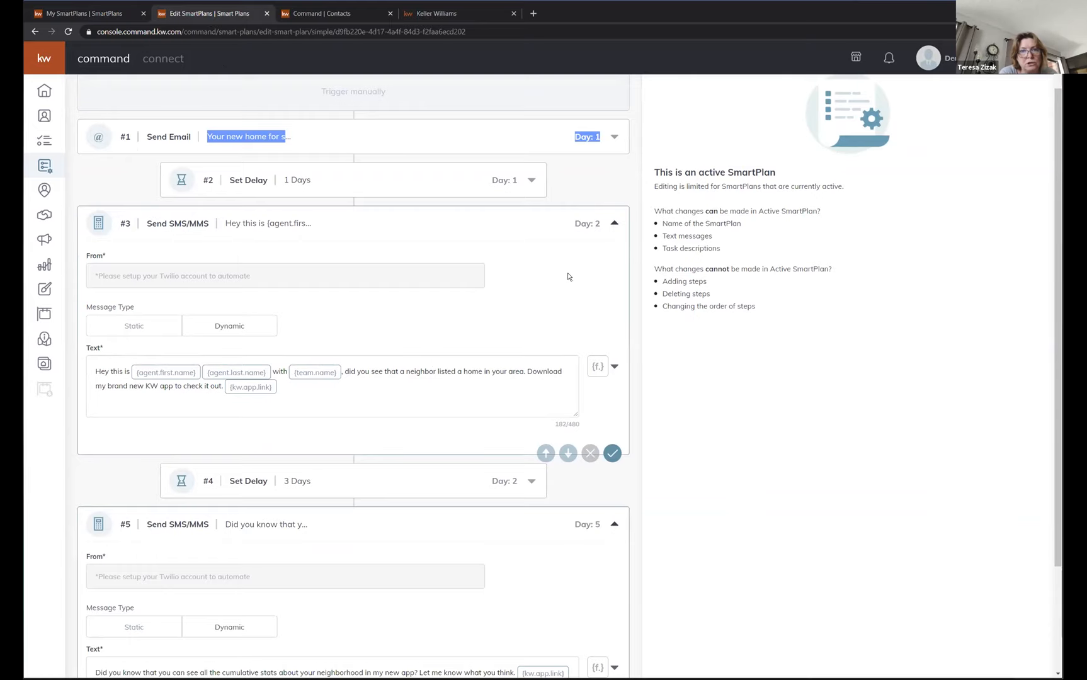
scroll(499, 269, up, 1)
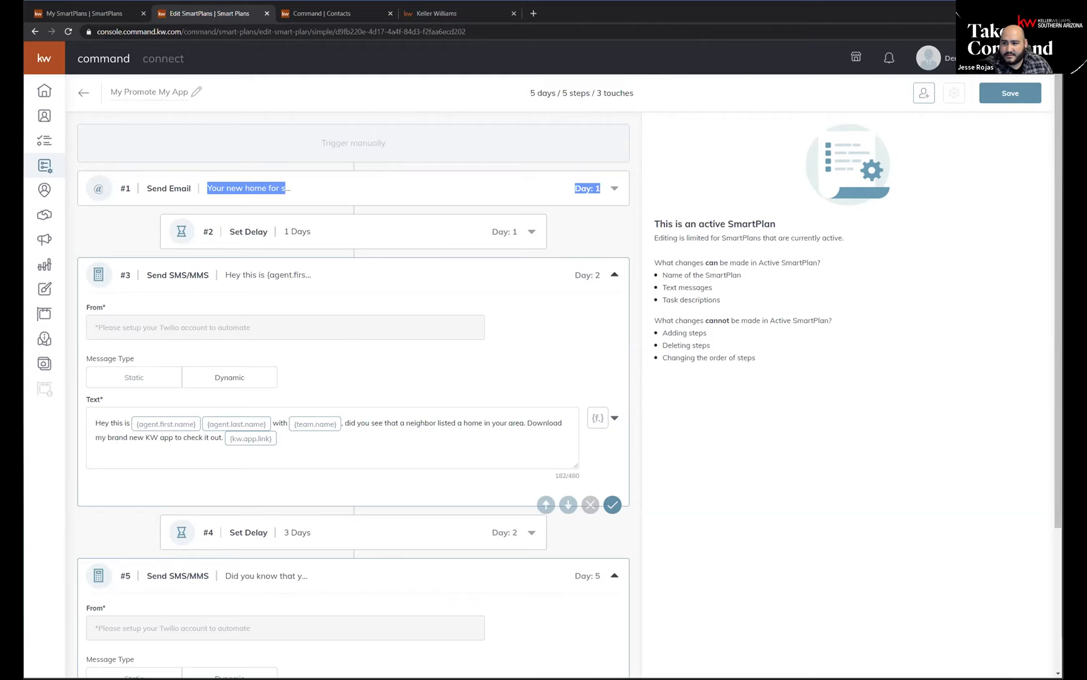
Open the account Settings page in a new browser tab and switch to it.
click(928, 58)
right_click(951, 142)
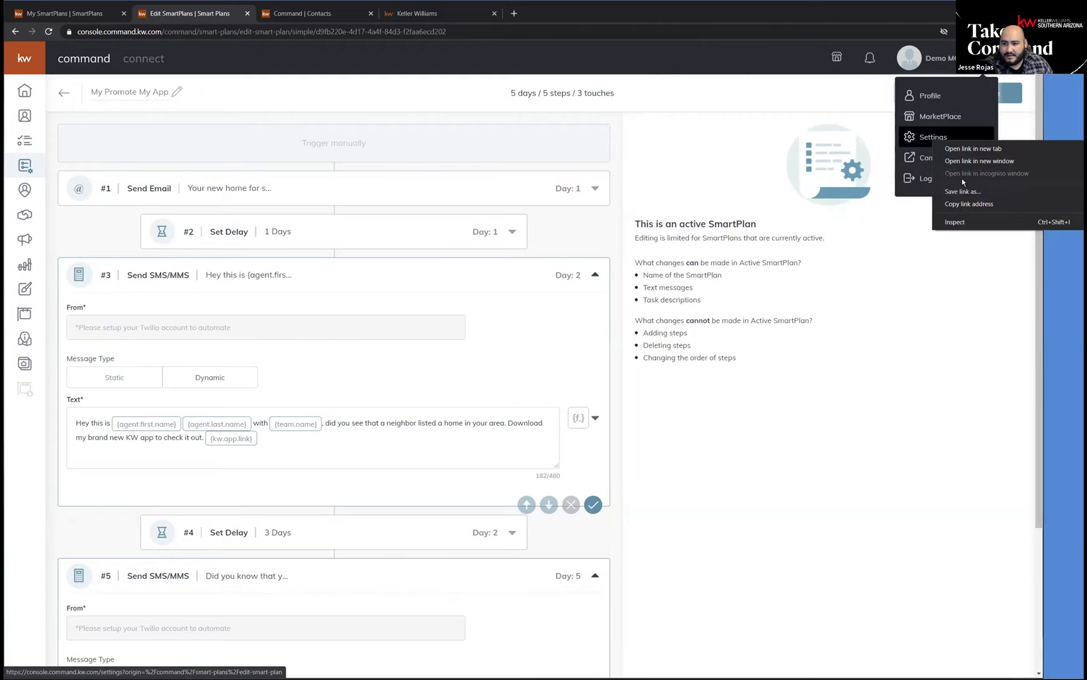
click(966, 146)
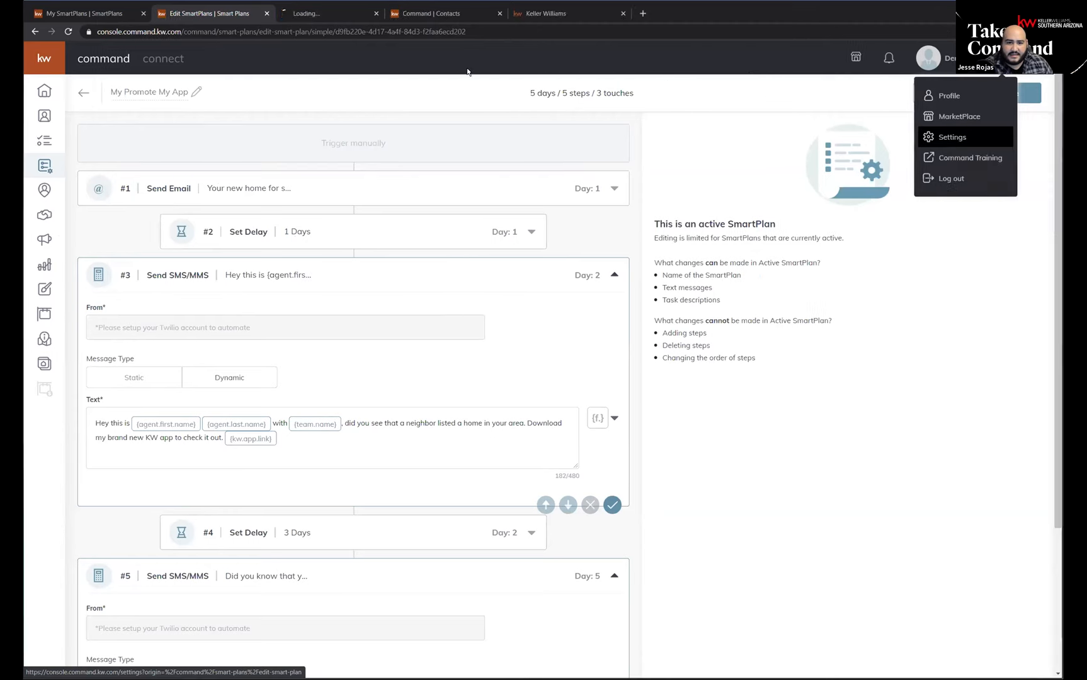
click(322, 14)
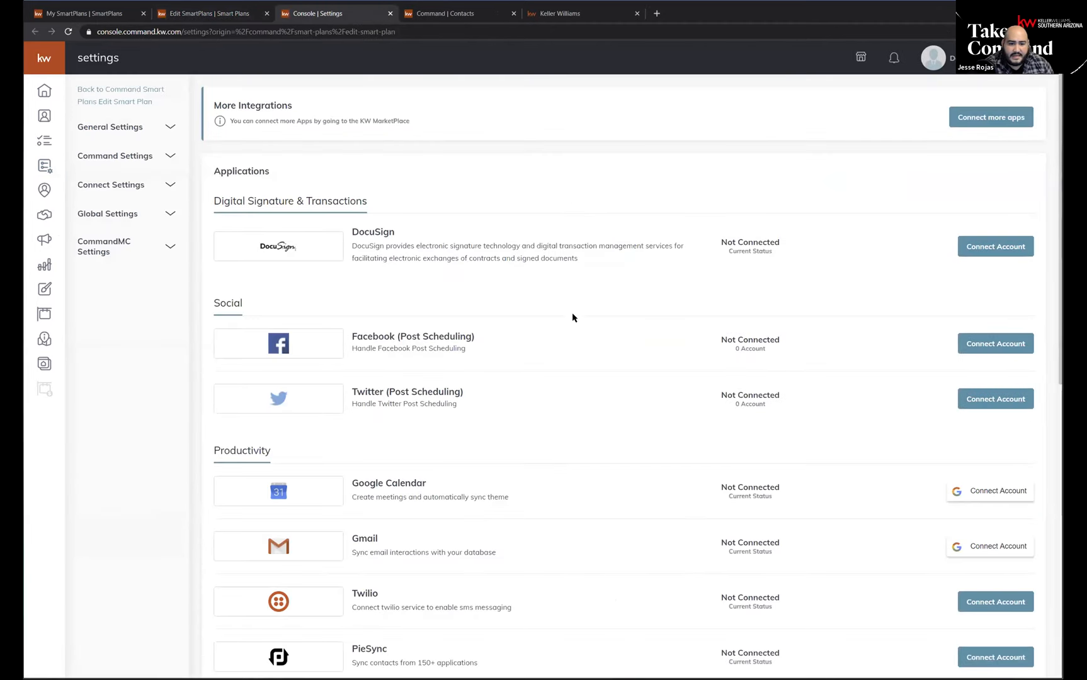
Find Command Email under Email Services and highlight its name, description and connection status.
scroll(551, 323, down, 3)
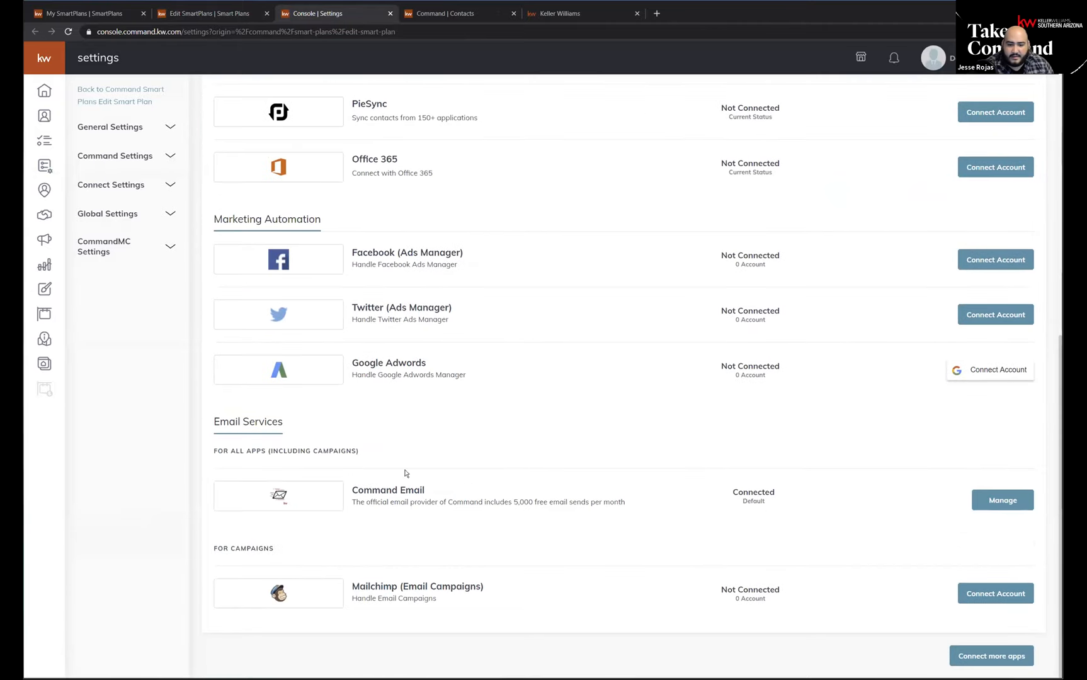
drag(375, 490, 627, 503)
drag(776, 505, 725, 495)
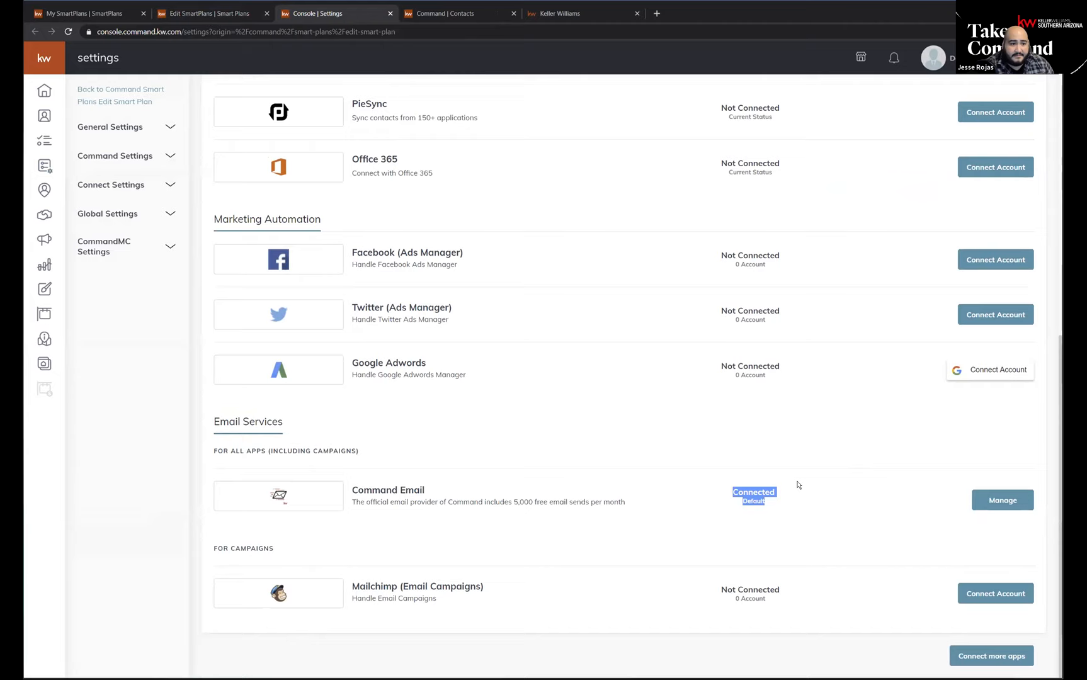
click(747, 504)
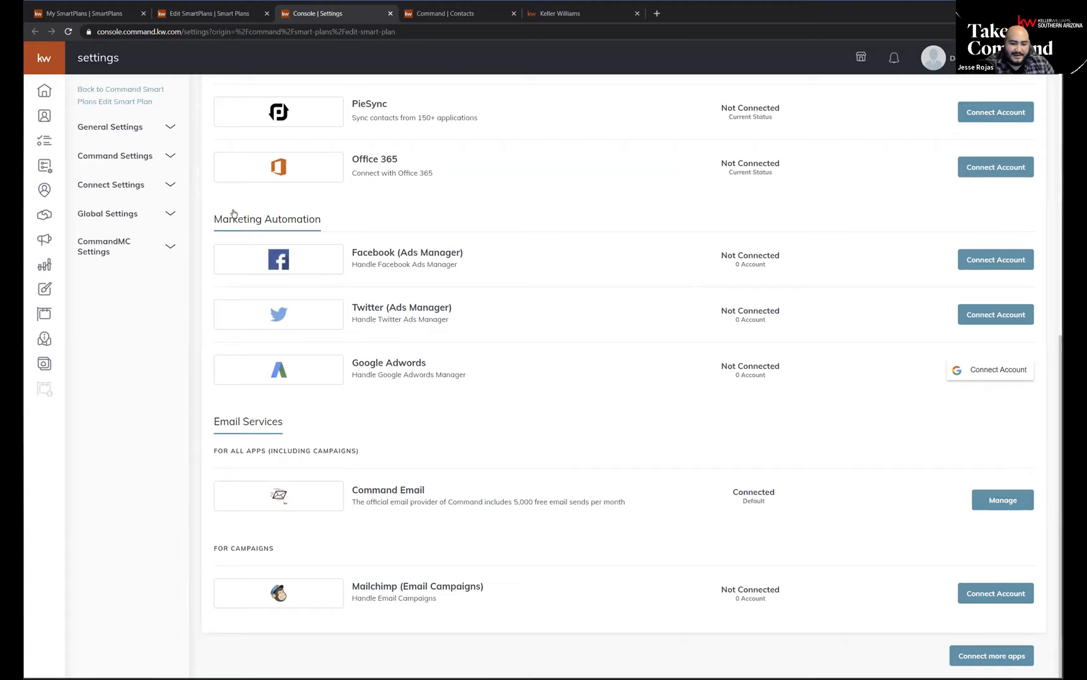
triple_click(368, 490)
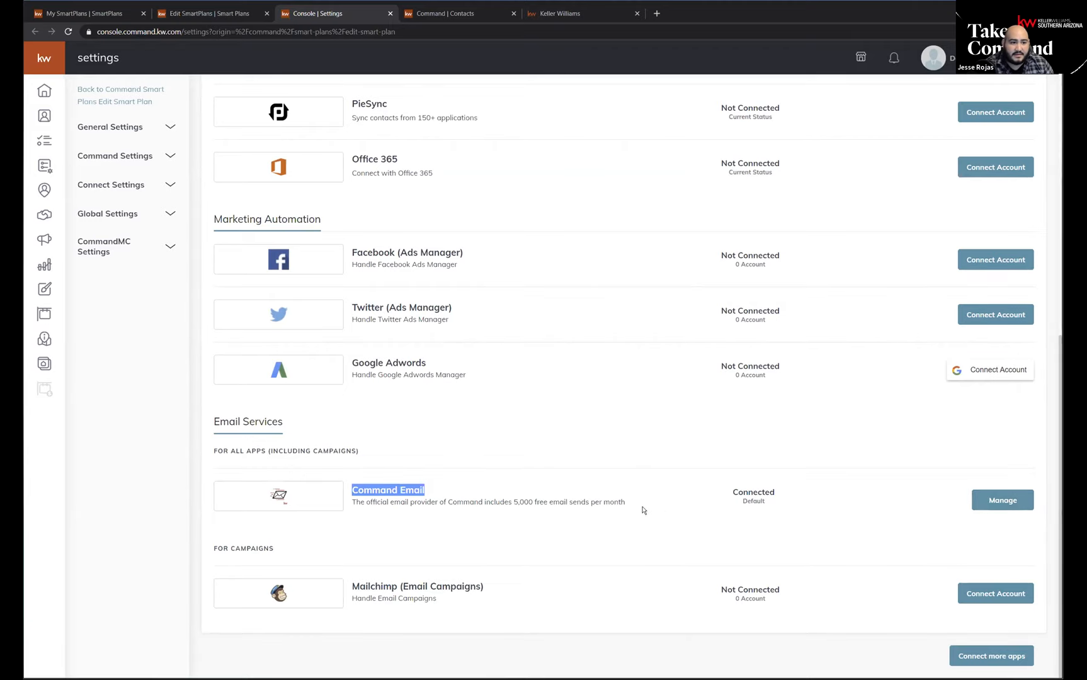
click(428, 493)
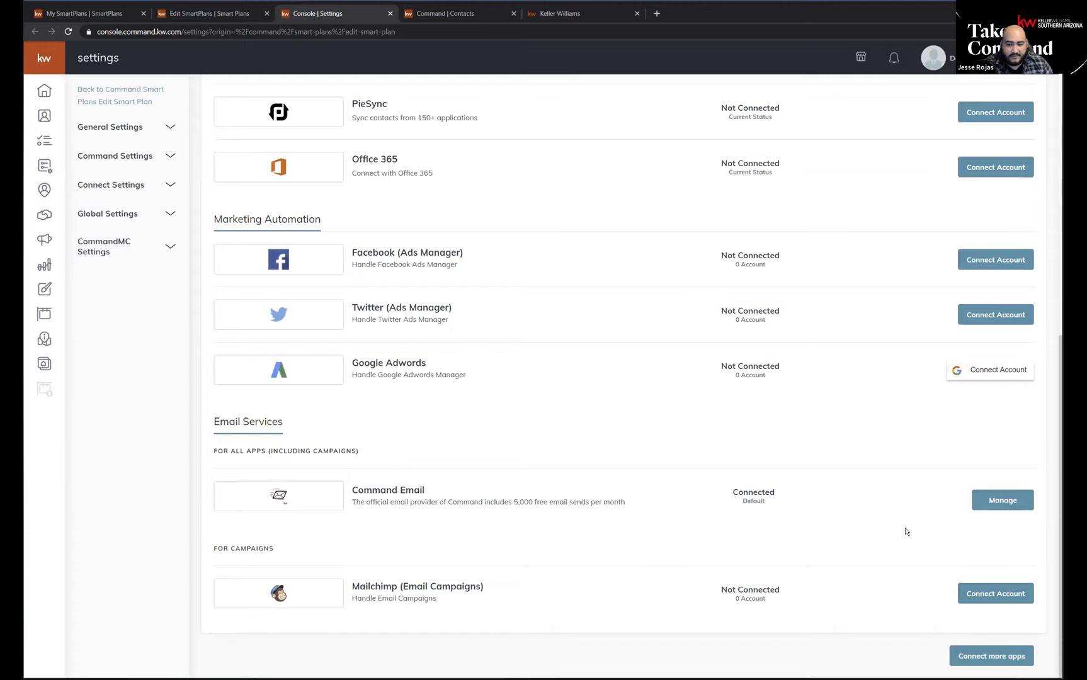
Open the Command Email management dialog and examine the Sender Name field and the Reply-To Email choices.
click(990, 502)
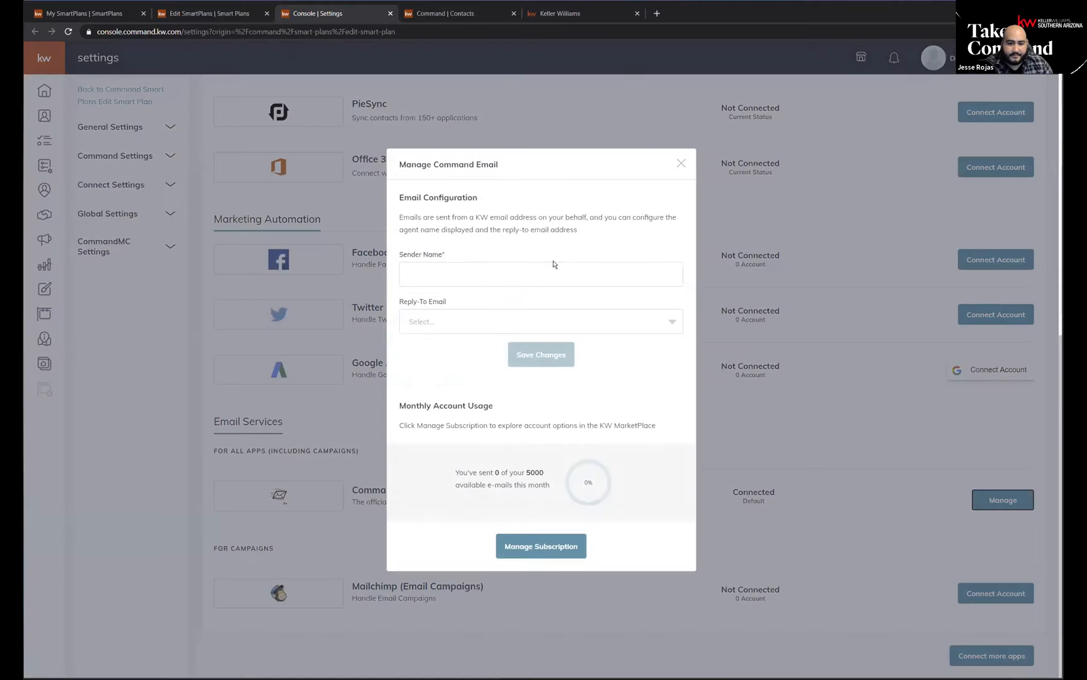
click(440, 276)
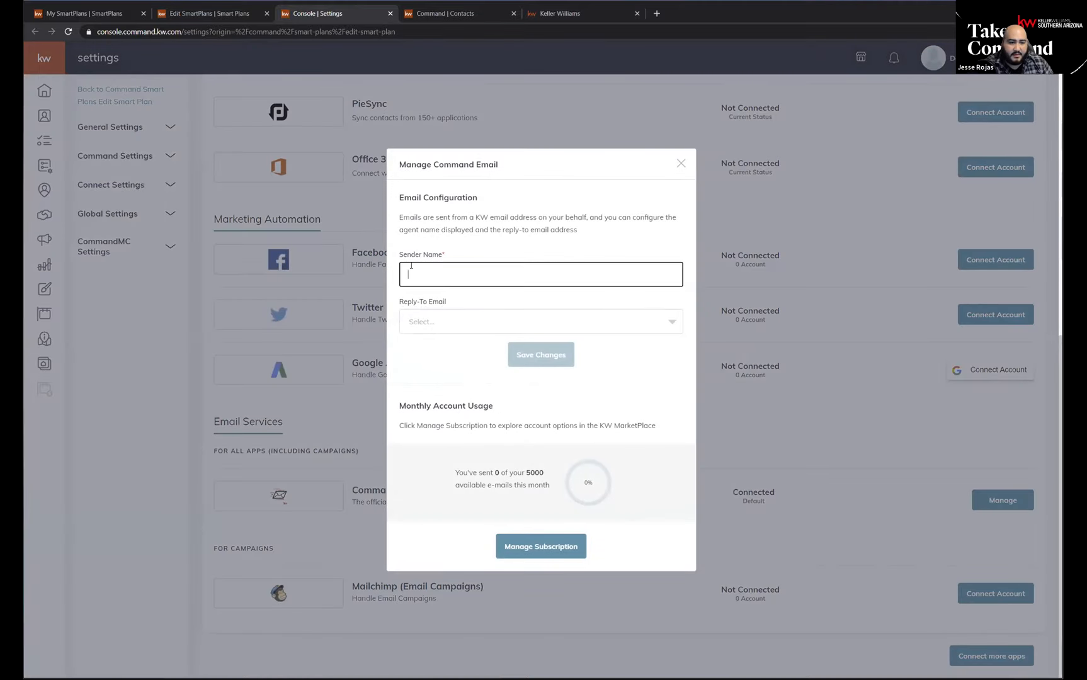
click(444, 330)
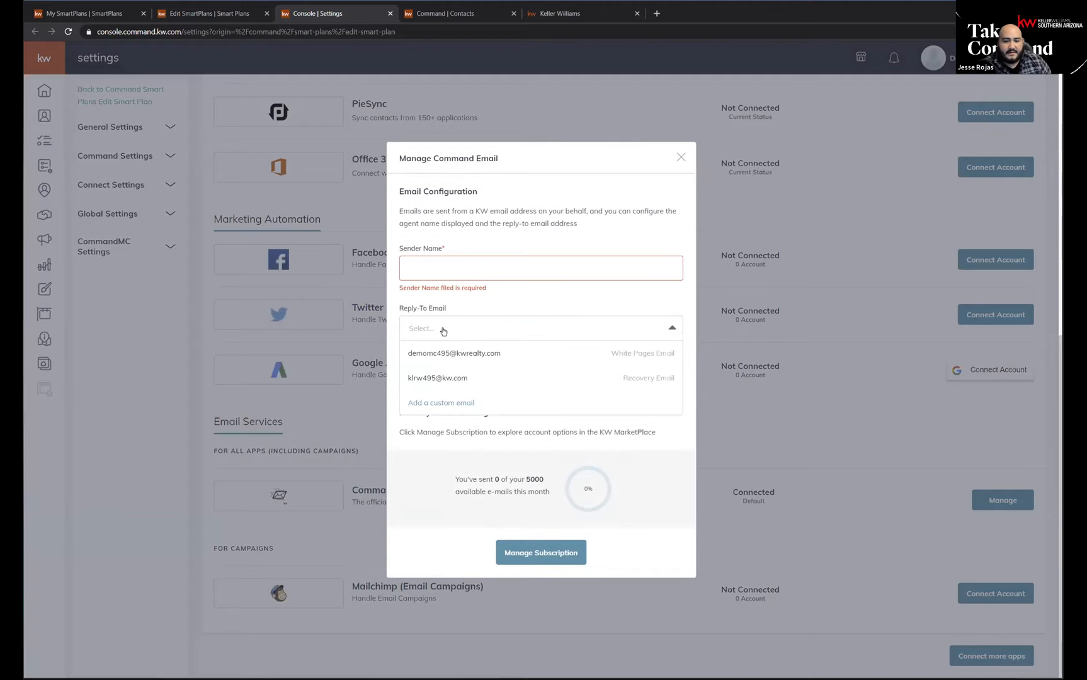
click(575, 303)
click(527, 329)
click(537, 285)
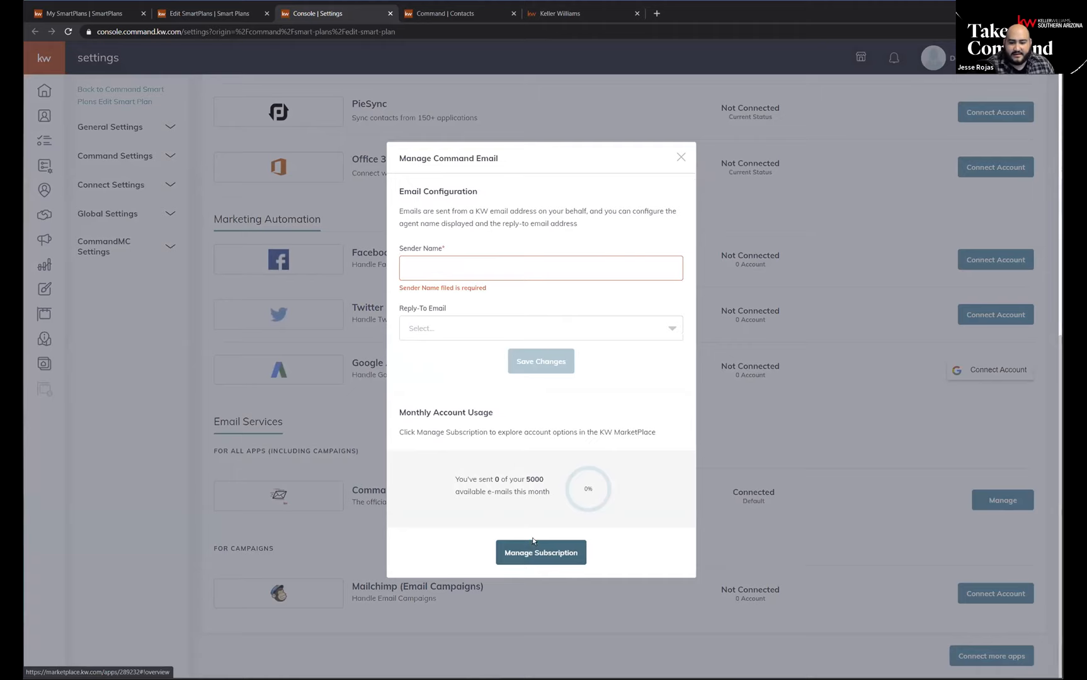
Highlight the monthly email allowance text under Monthly Account Usage.
key(ctrl)
key(ctrl)
key(ctrl)
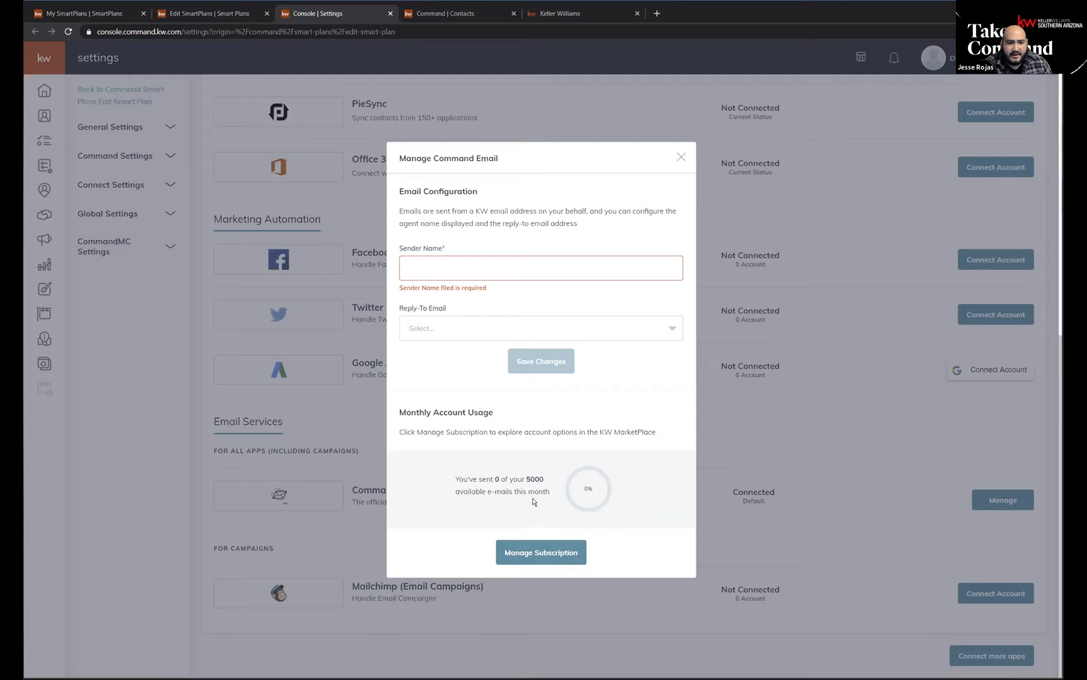
drag(543, 480, 467, 487)
click(492, 499)
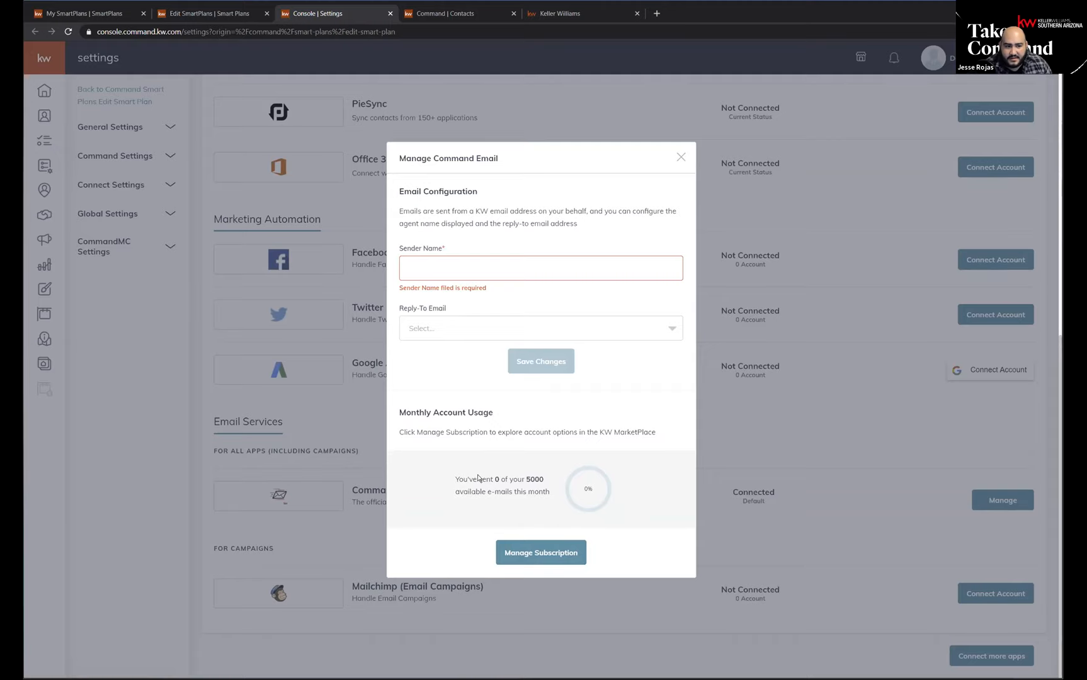
Open the Command Email subscription page in the KW MarketPlace and review its monthly pricing tiers.
click(527, 555)
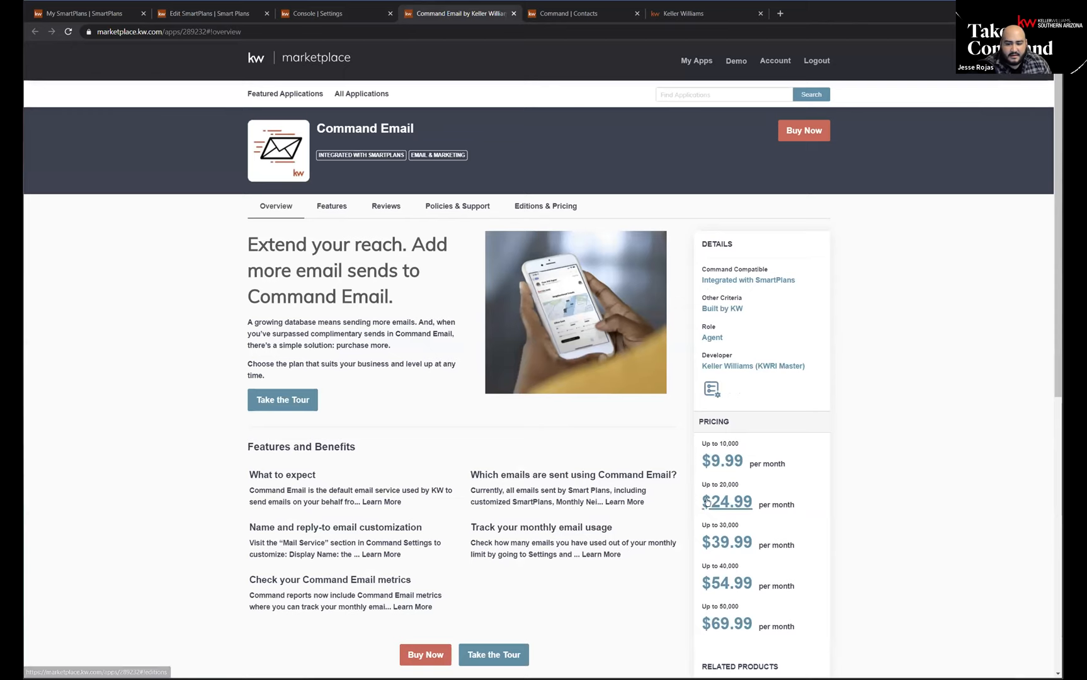
scroll(770, 595, down, 1)
scroll(769, 594, up, 1)
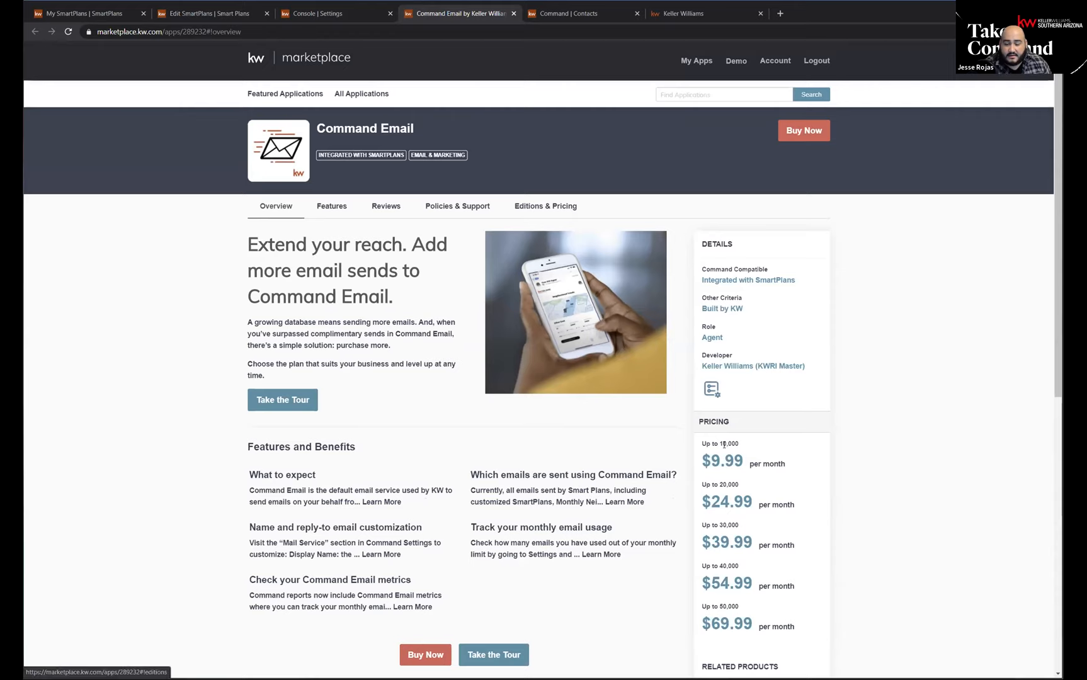
drag(740, 444, 714, 443)
click(728, 443)
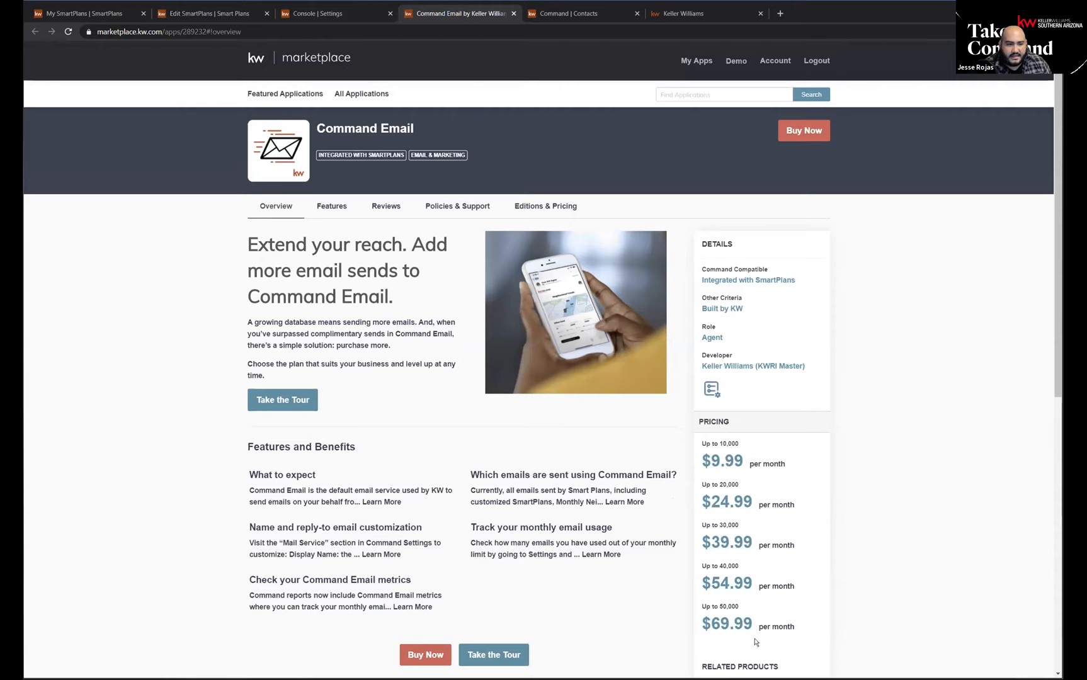
scroll(749, 583, down, 2)
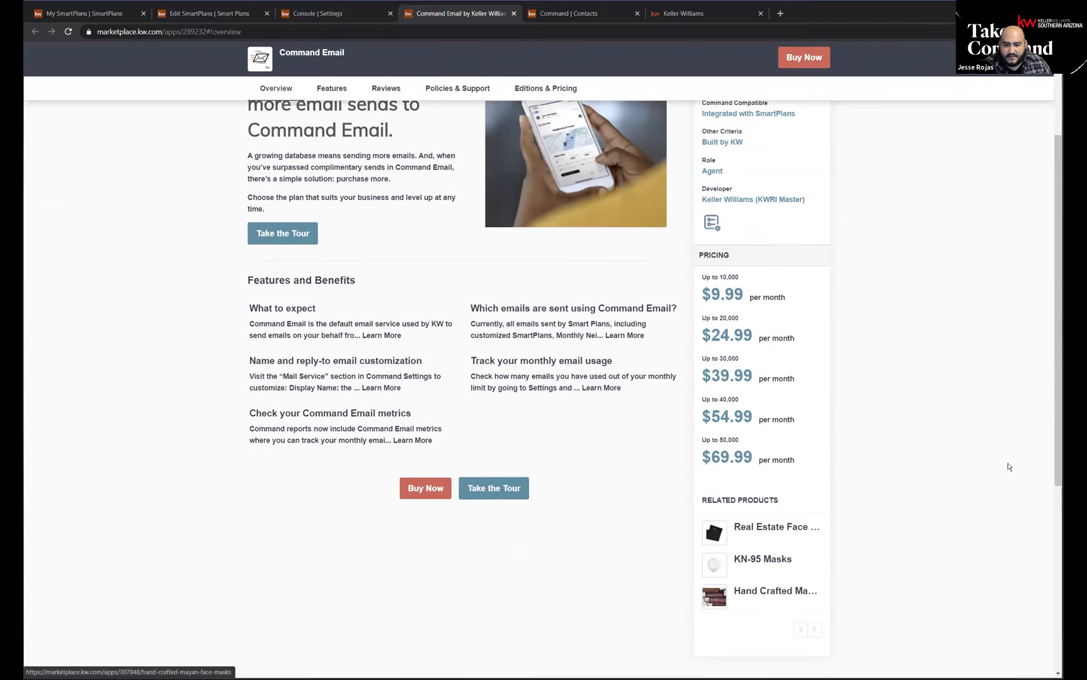
scroll(819, 441, up, 3)
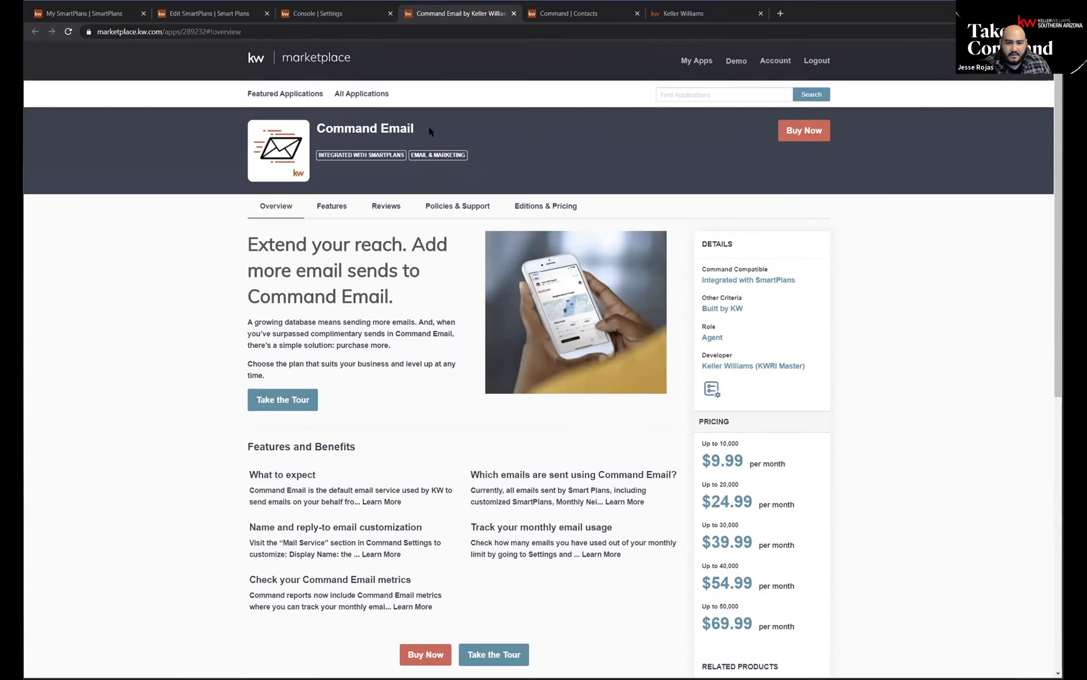
Return to the My Promote My App plan editor and close the open account menu.
click(319, 17)
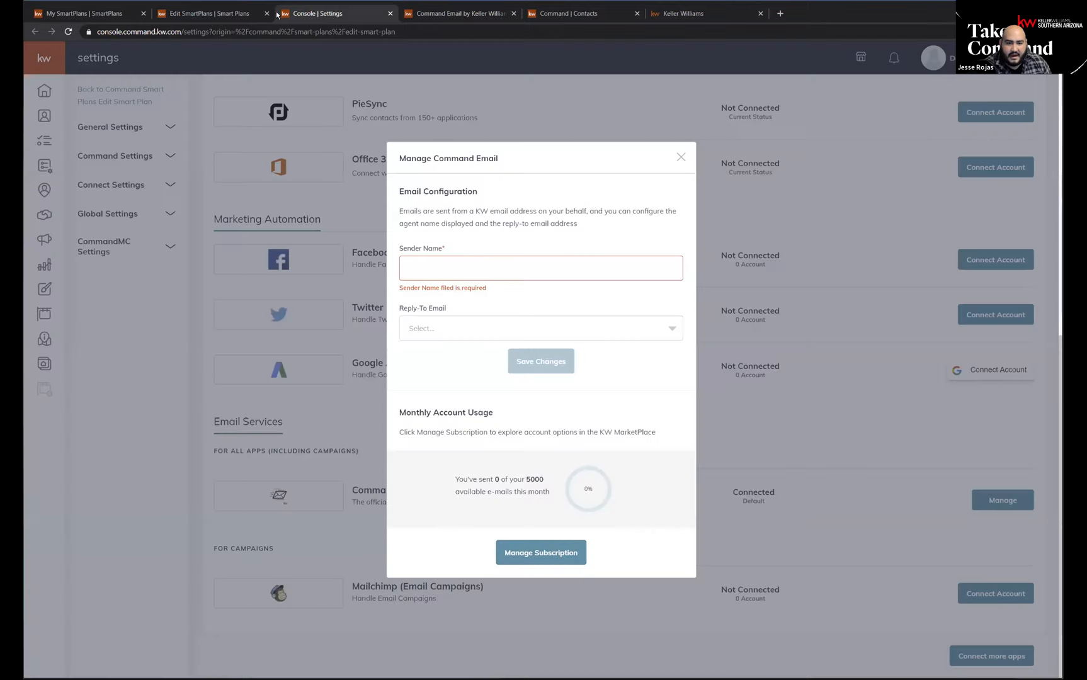
click(211, 13)
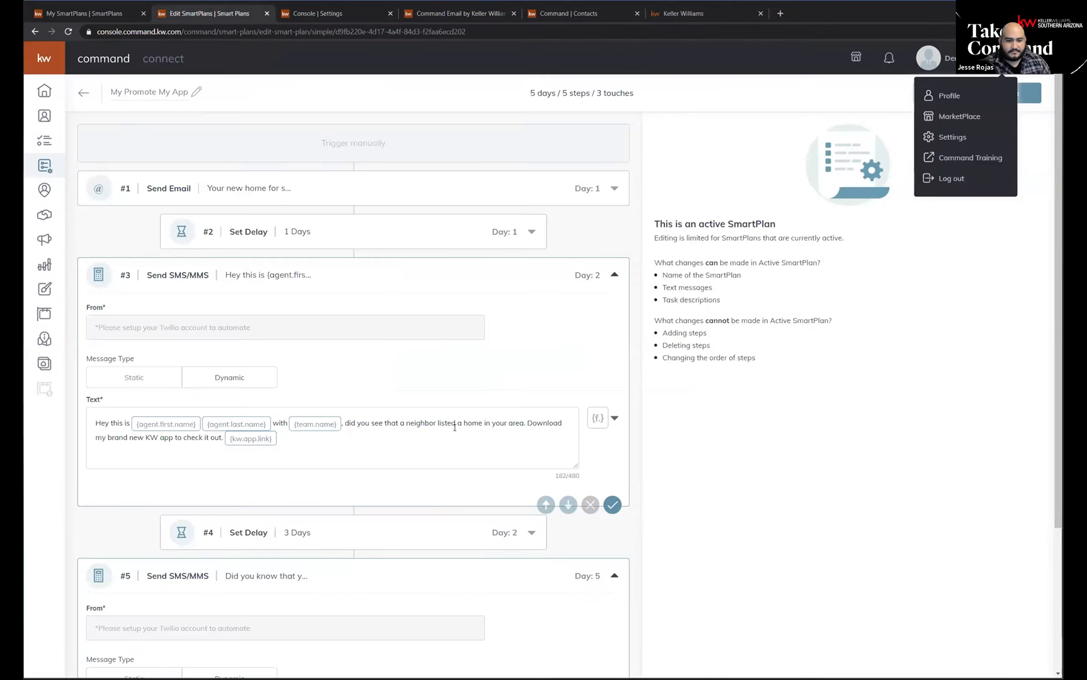
scroll(457, 429, down, 1)
scroll(407, 355, up, 1)
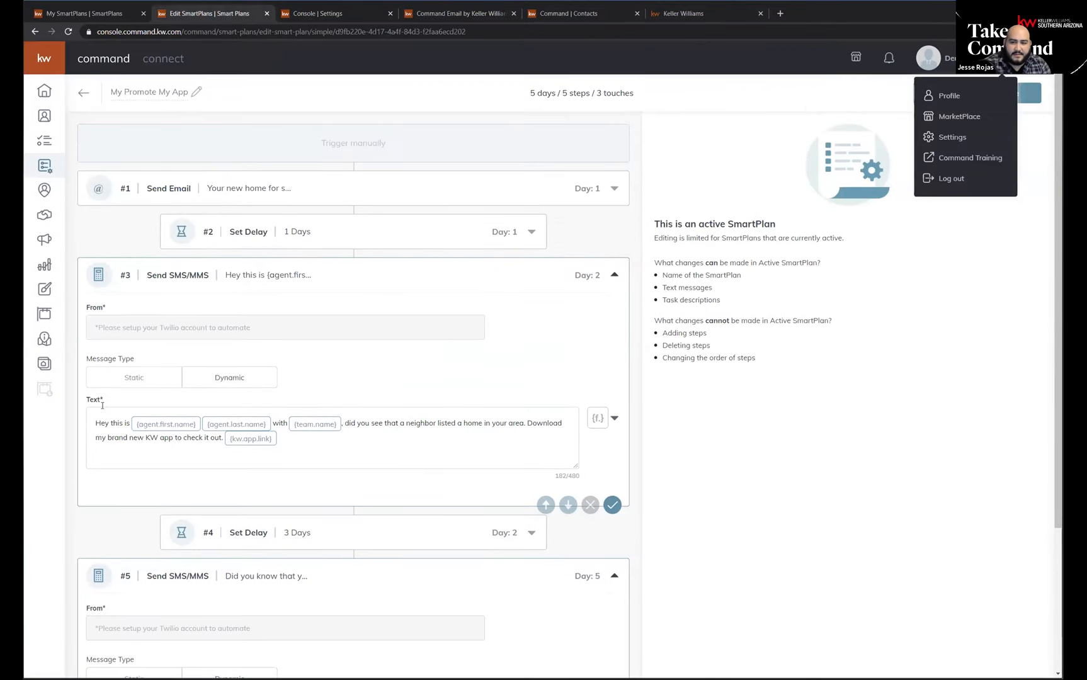
click(776, 356)
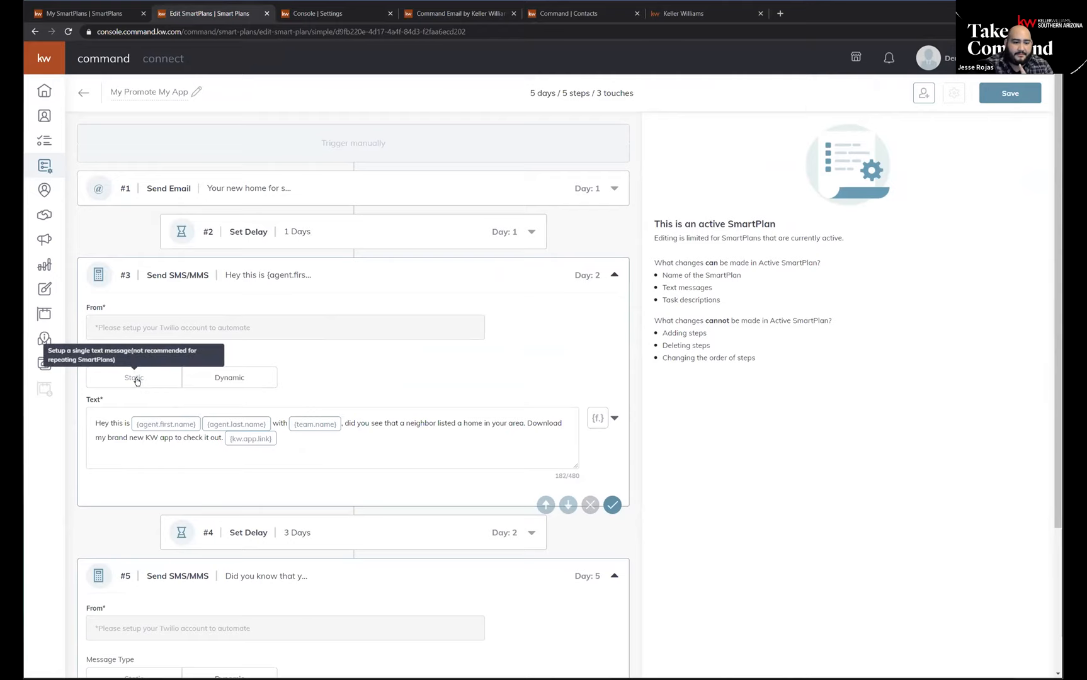
Switch the Day 2 SMS/MMS step to the Dynamic message type, add text options up to #6, and look over the message fields.
click(217, 378)
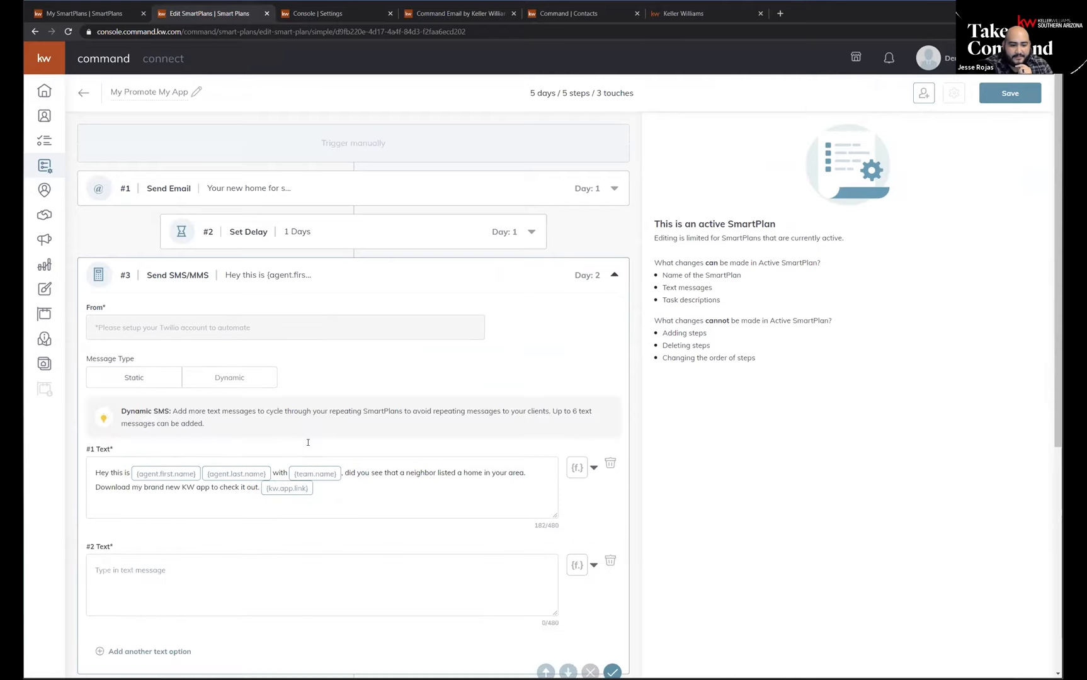
scroll(308, 442, down, 3)
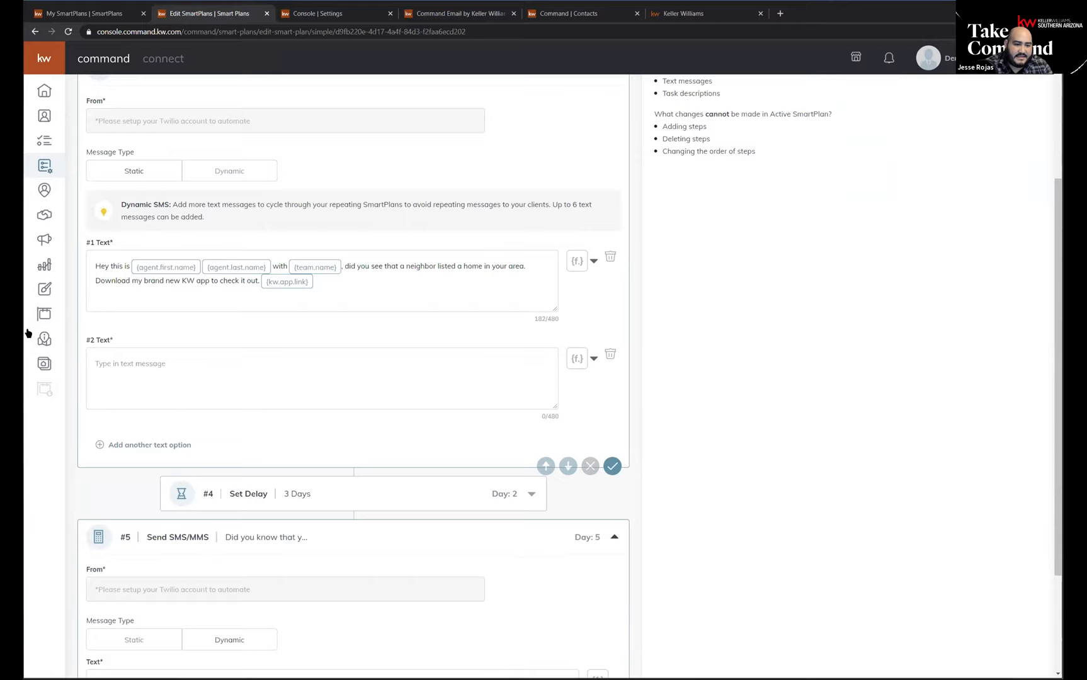
click(174, 446)
click(139, 446)
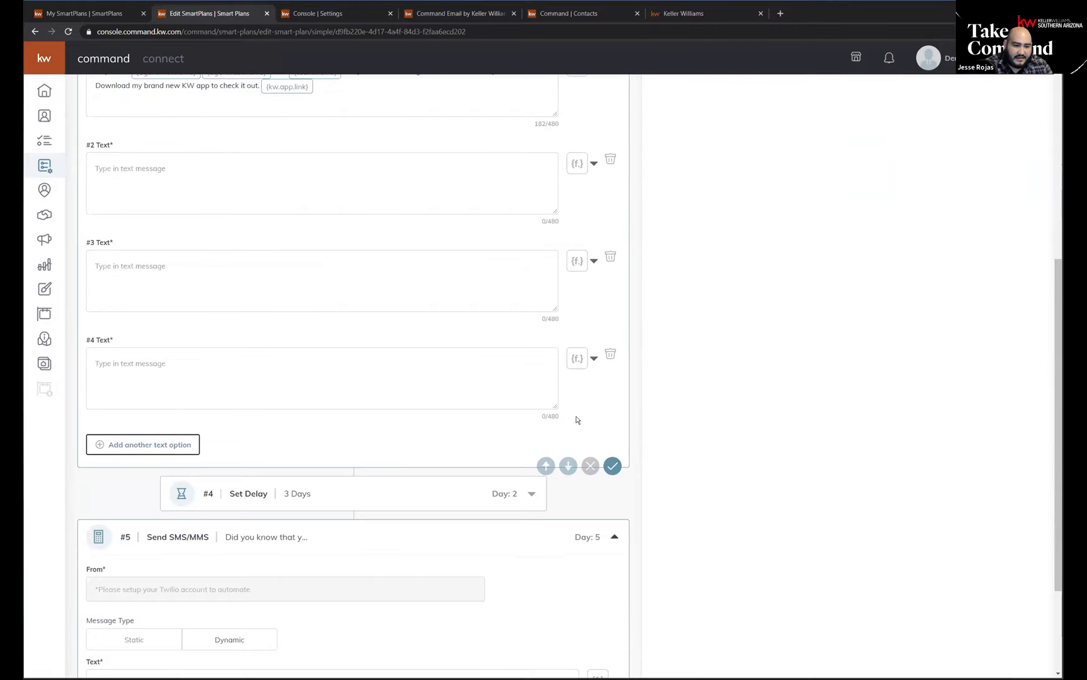
click(128, 447)
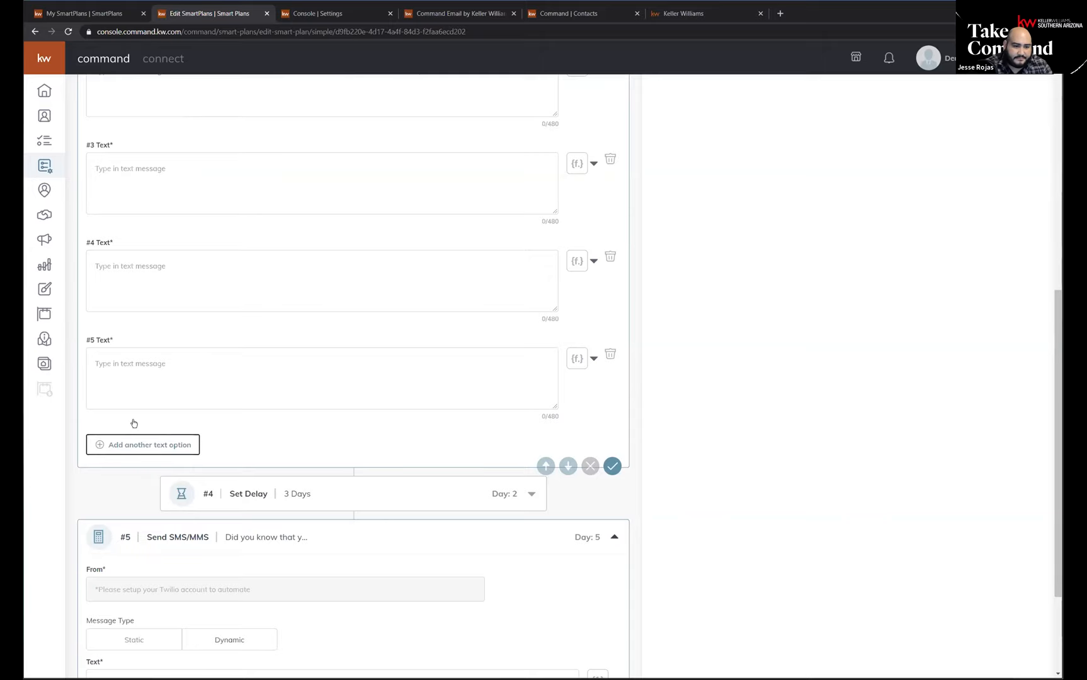
click(147, 451)
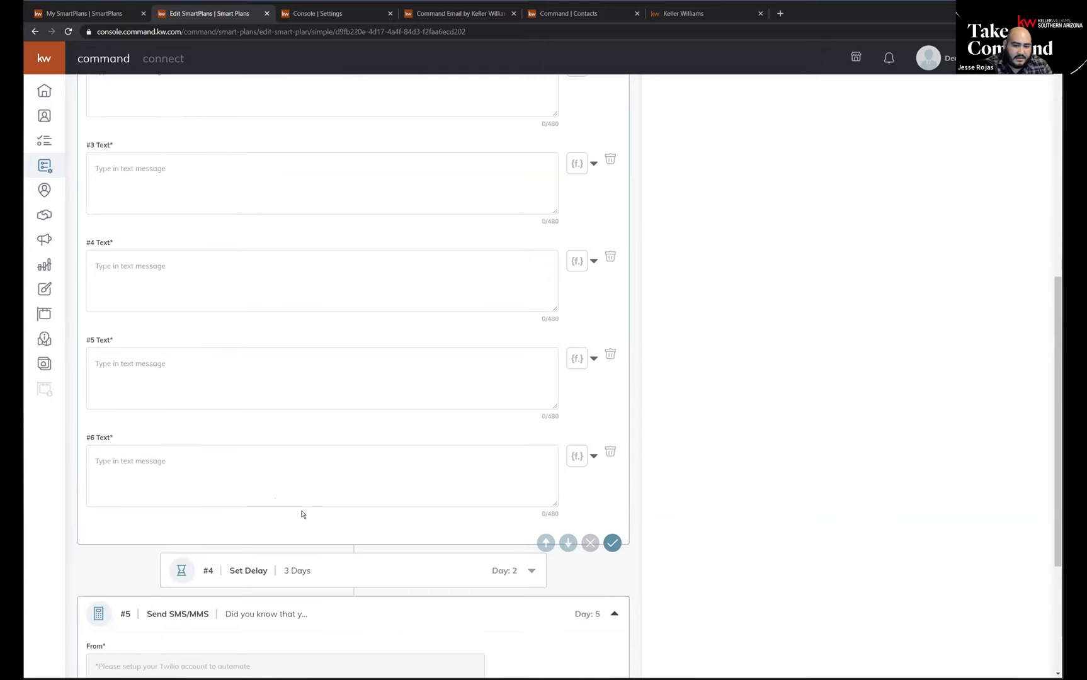
scroll(301, 512, up, 3)
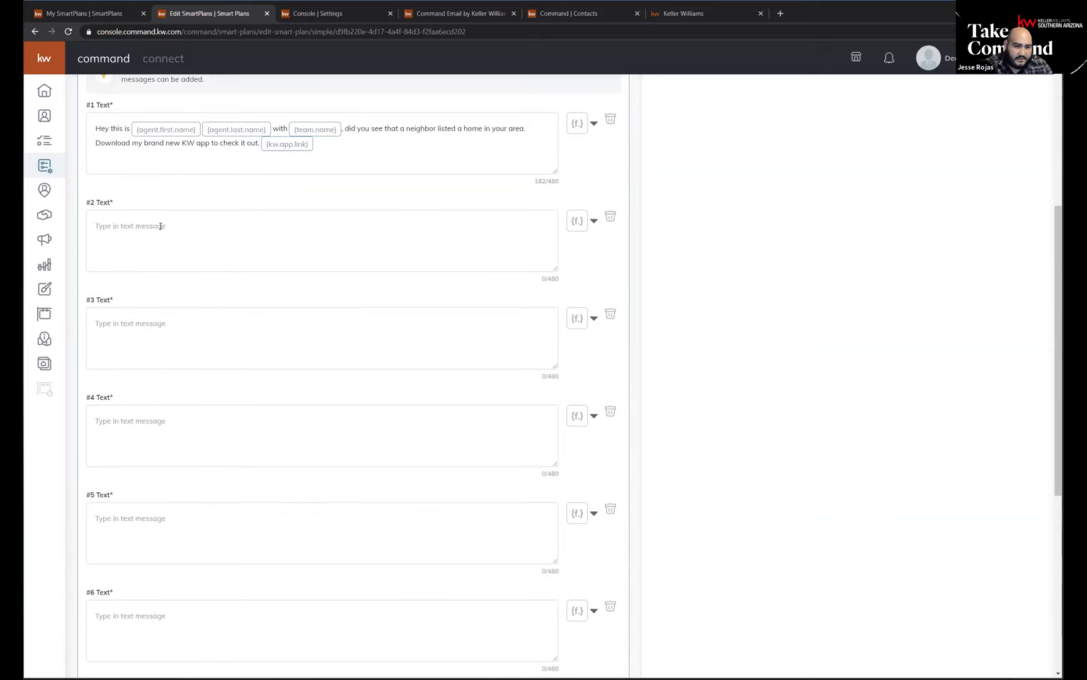
scroll(161, 227, down, 2)
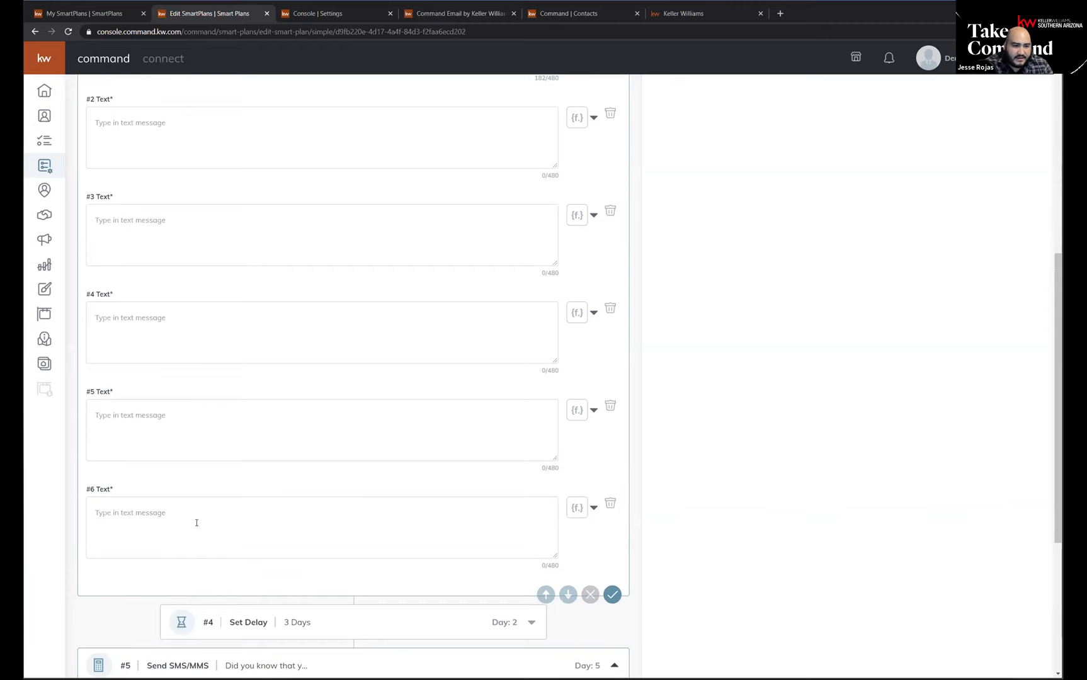
scroll(196, 524, up, 3)
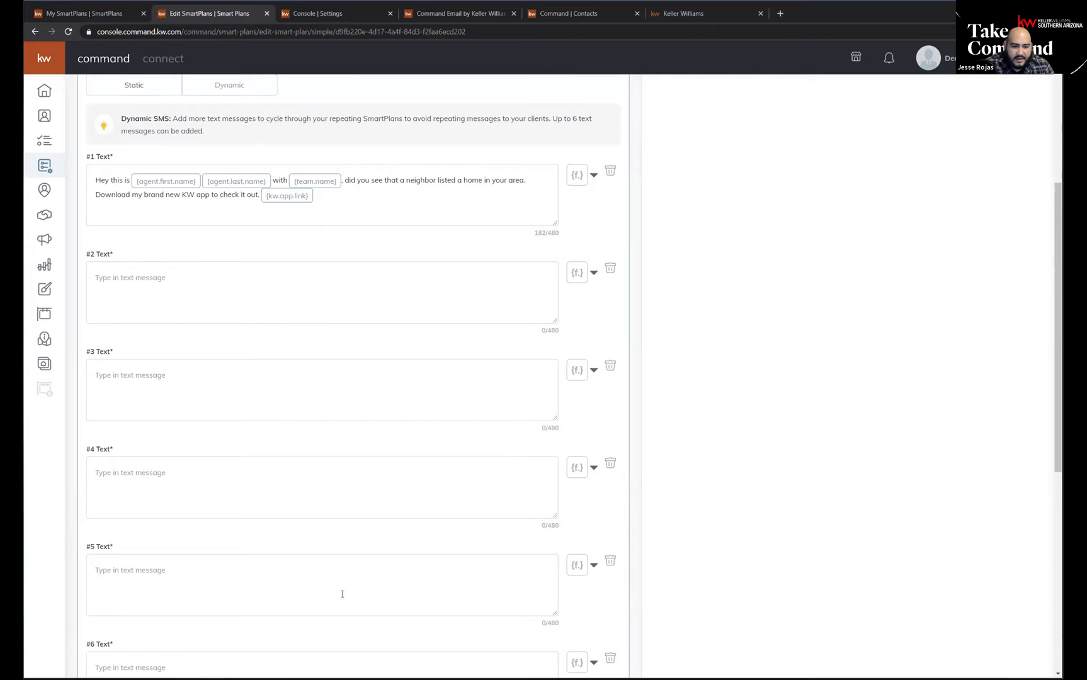
Delete the empty text options #6 through #2 from the Day 2 SMS/MMS step.
scroll(323, 573, down, 1)
scroll(166, 488, down, 3)
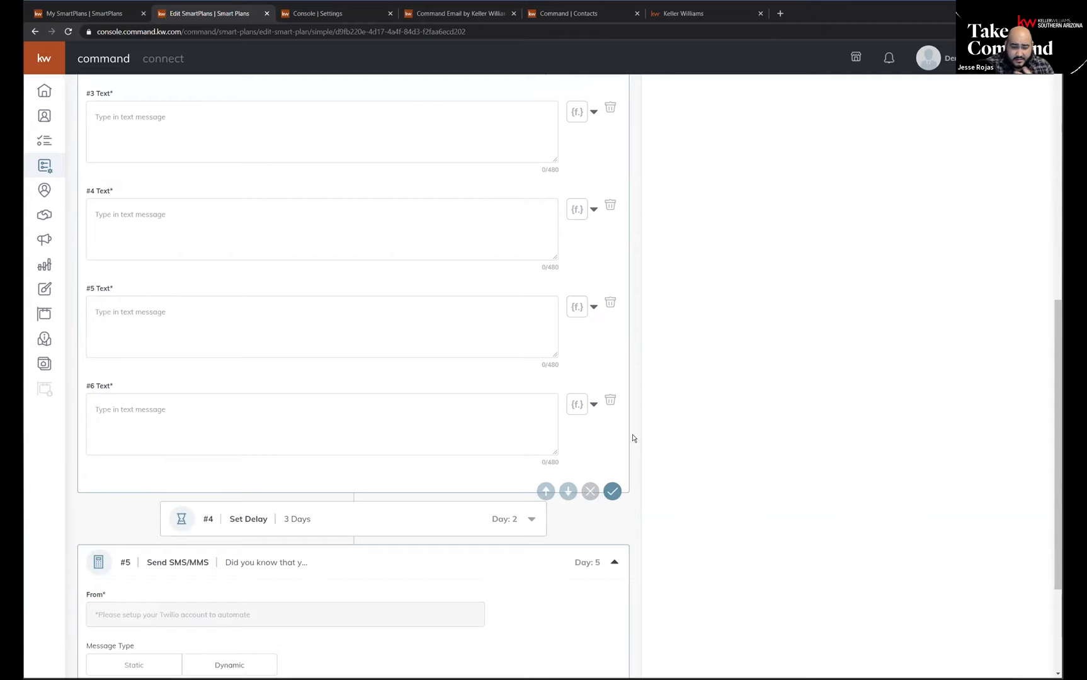
click(610, 403)
click(611, 305)
click(611, 205)
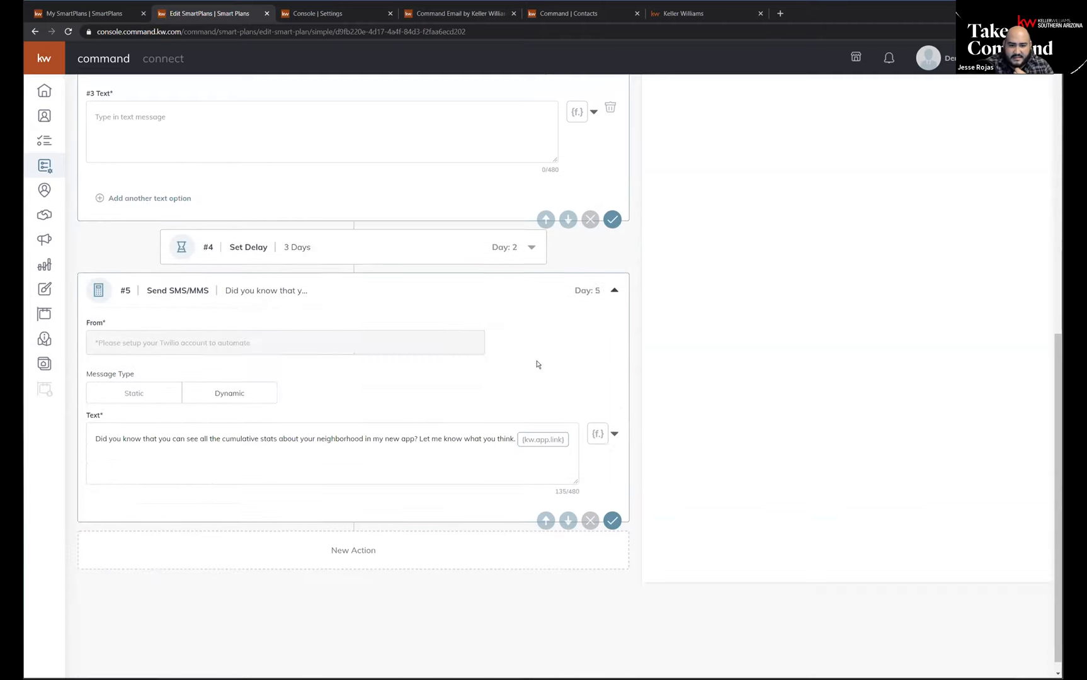
scroll(538, 364, up, 5)
click(608, 410)
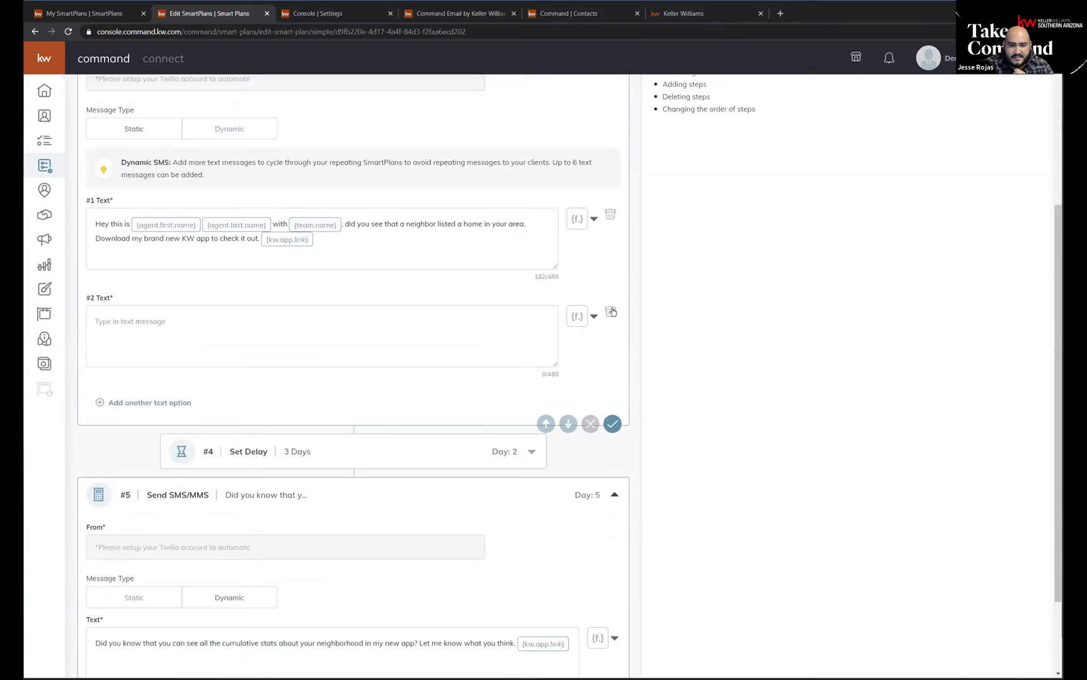
click(610, 312)
scroll(175, 588, up, 5)
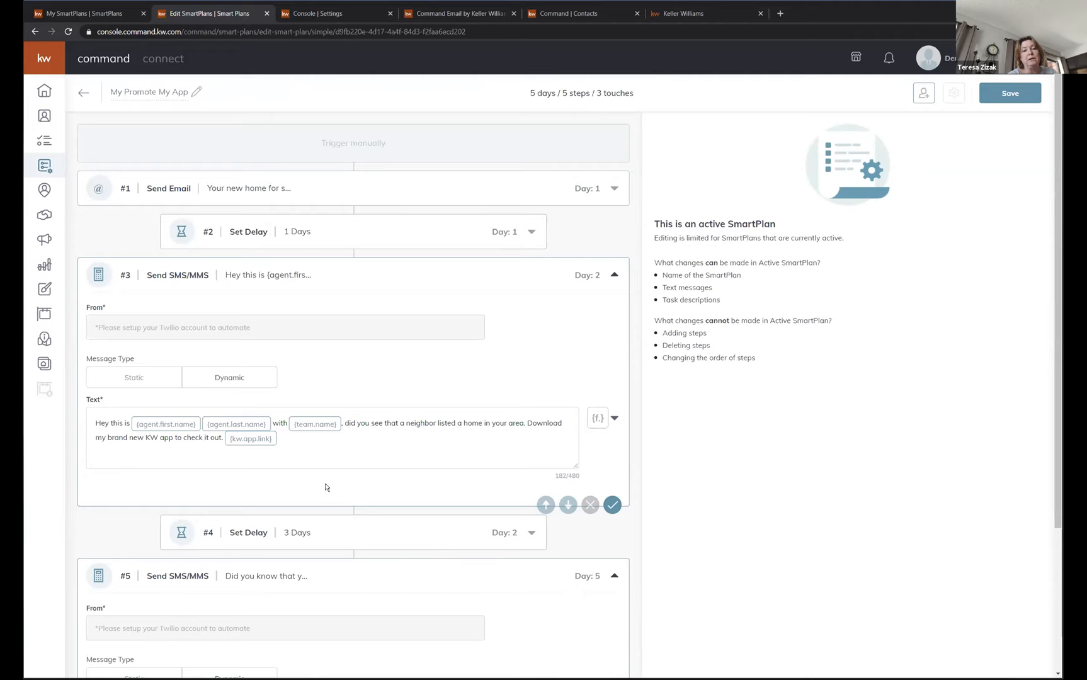
scroll(324, 488, down, 2)
scroll(326, 485, down, 1)
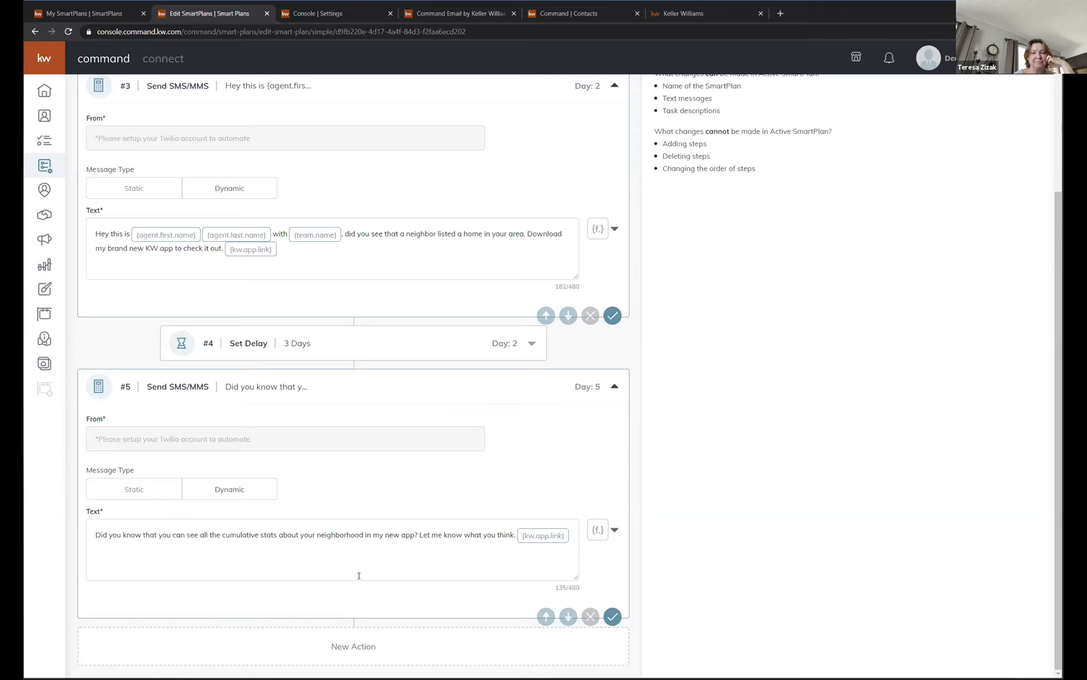
scroll(352, 572, up, 3)
scroll(352, 571, up, 1)
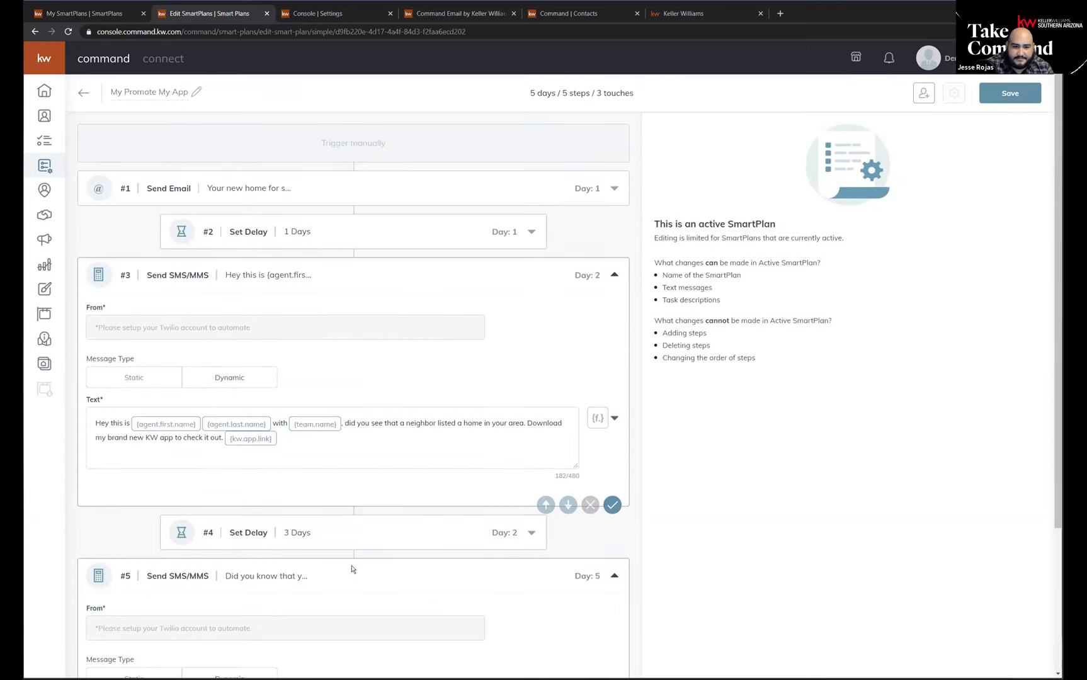
scroll(349, 564, down, 3)
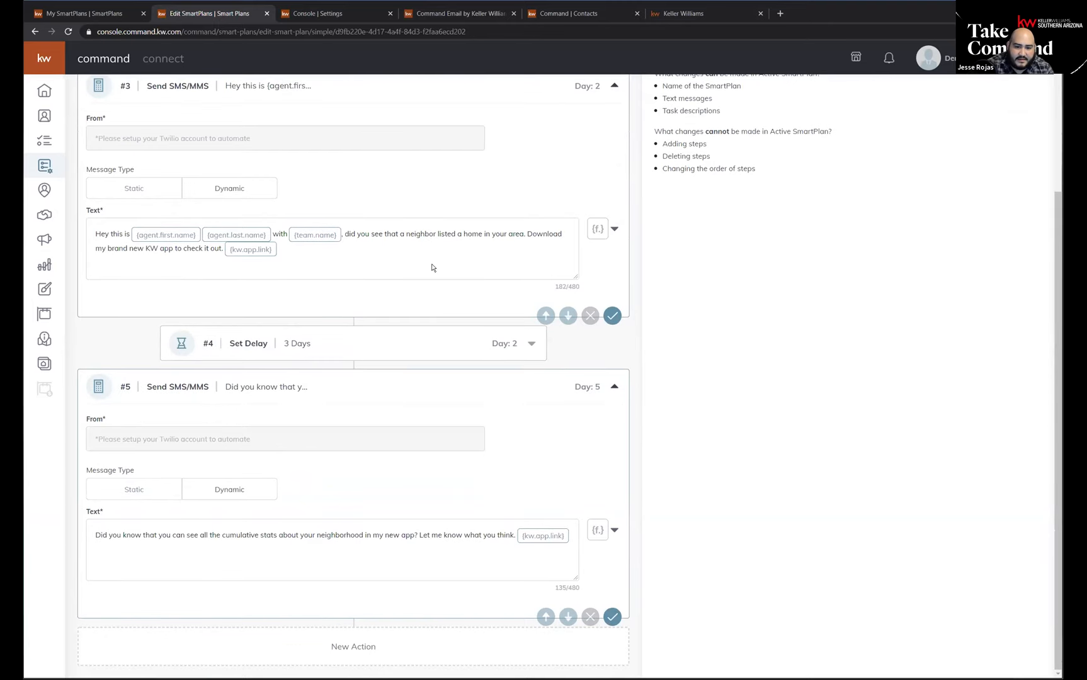
scroll(319, 441, up, 3)
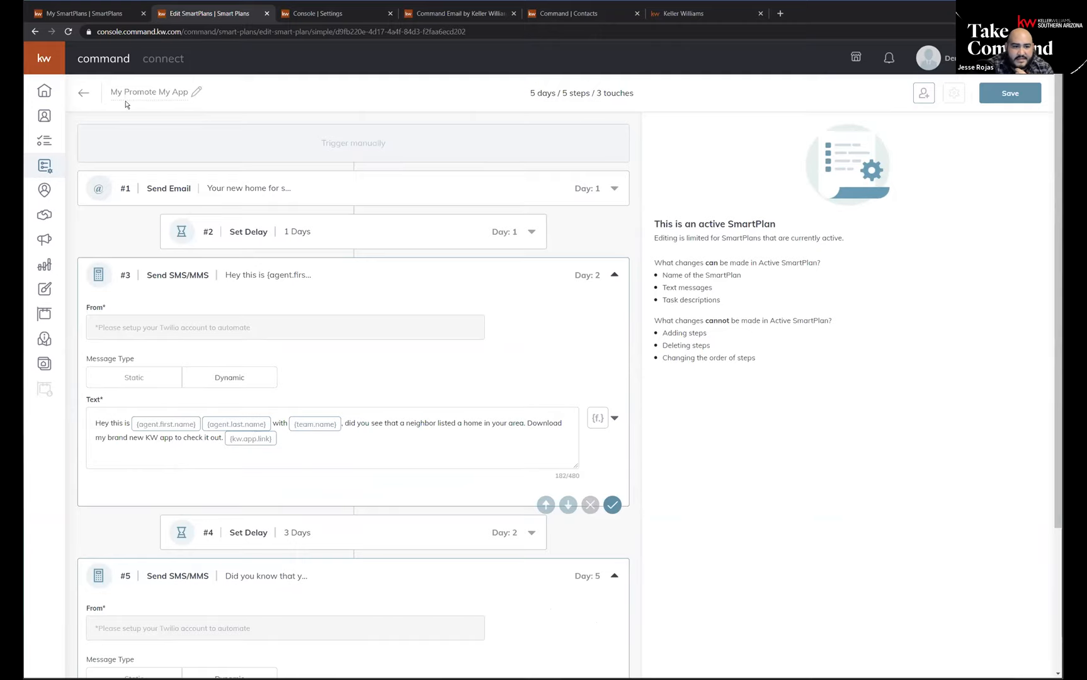
Return to the My SmartPlans list and delete the Custom Promote My App plan.
click(83, 92)
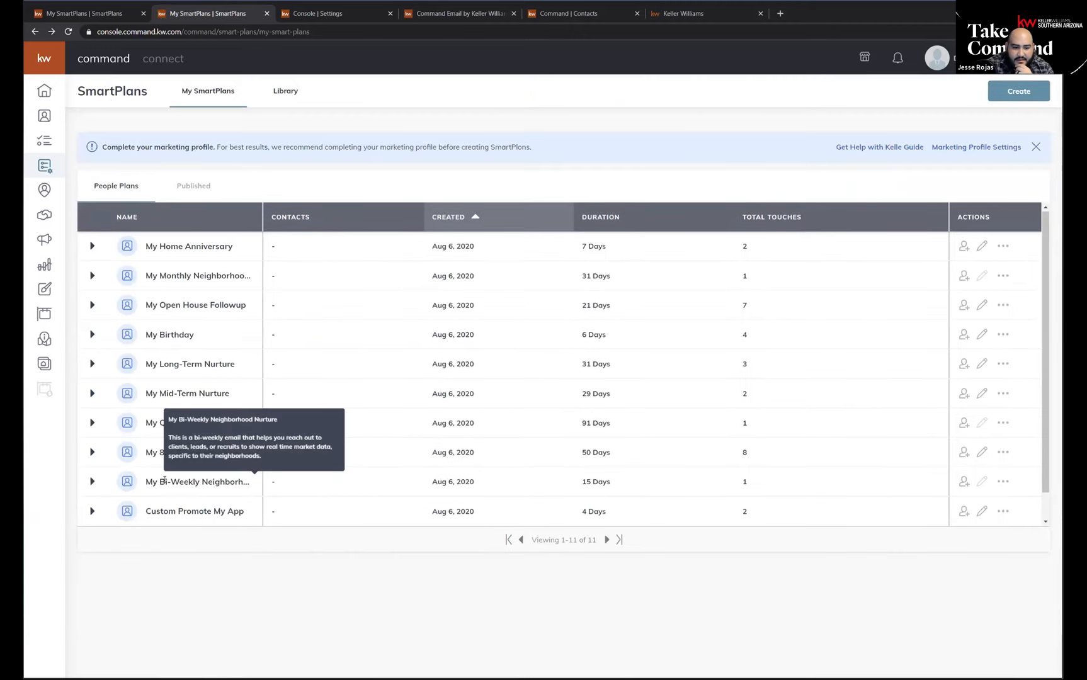
scroll(170, 482, down, 1)
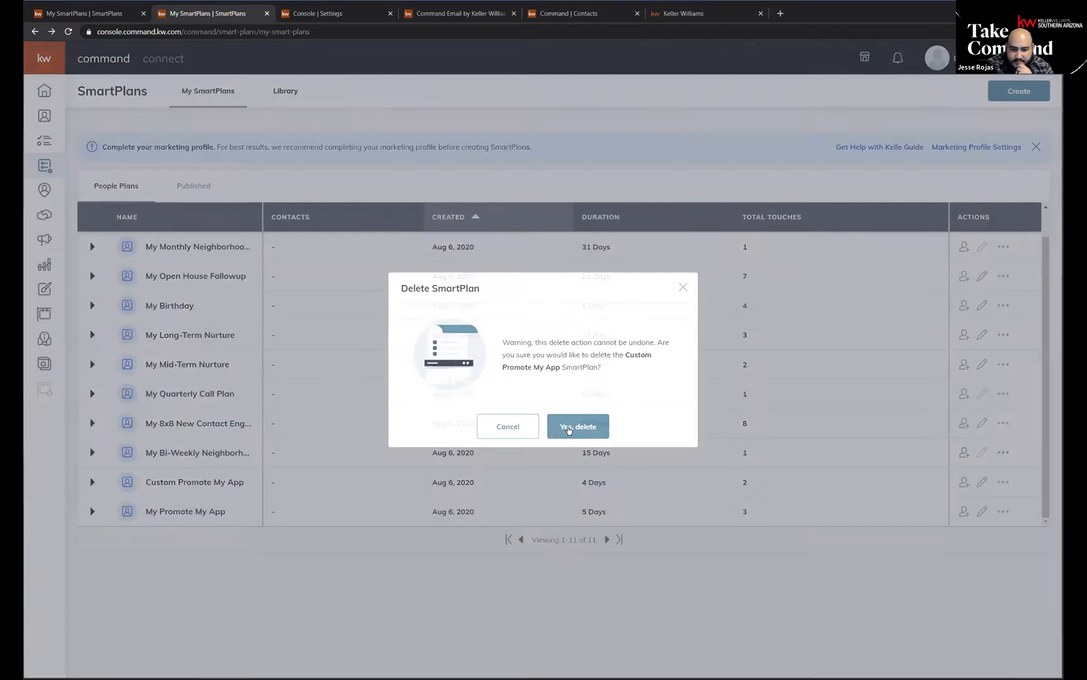
click(568, 430)
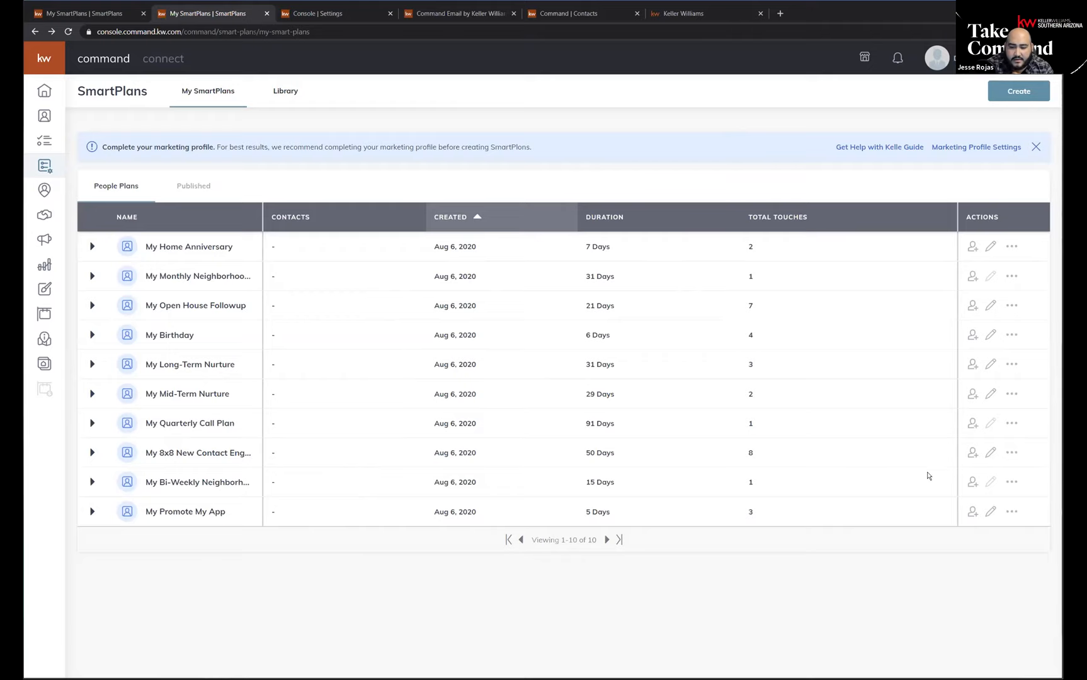
Show the available actions for My Promote My App, view the SmartPlans Library, and return to My SmartPlans.
click(1015, 513)
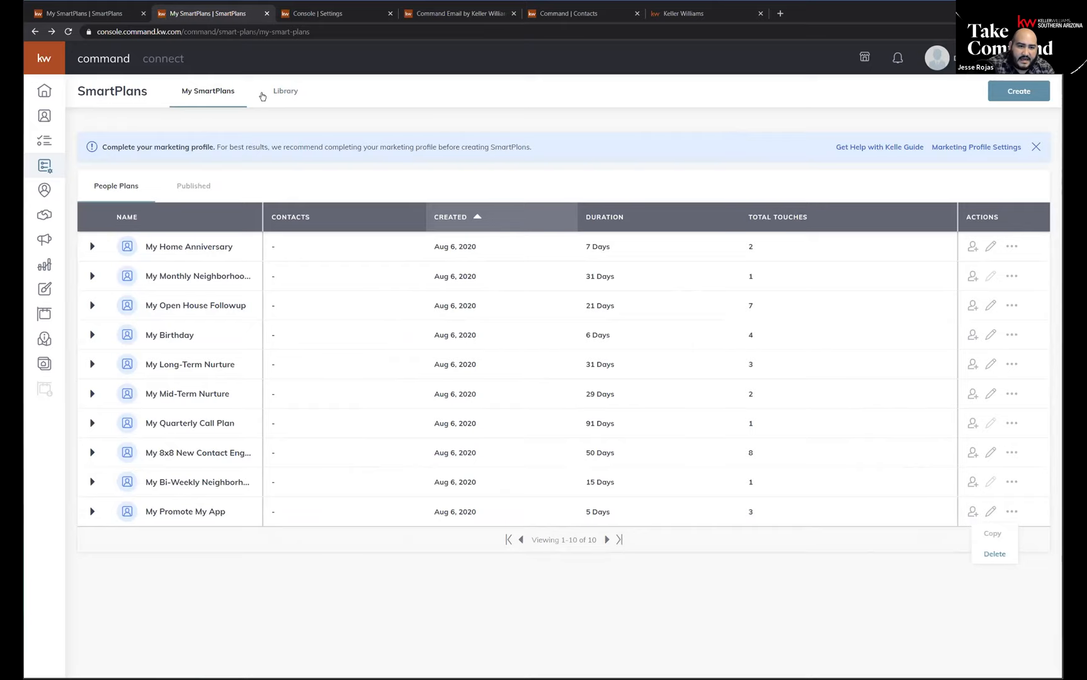
click(280, 90)
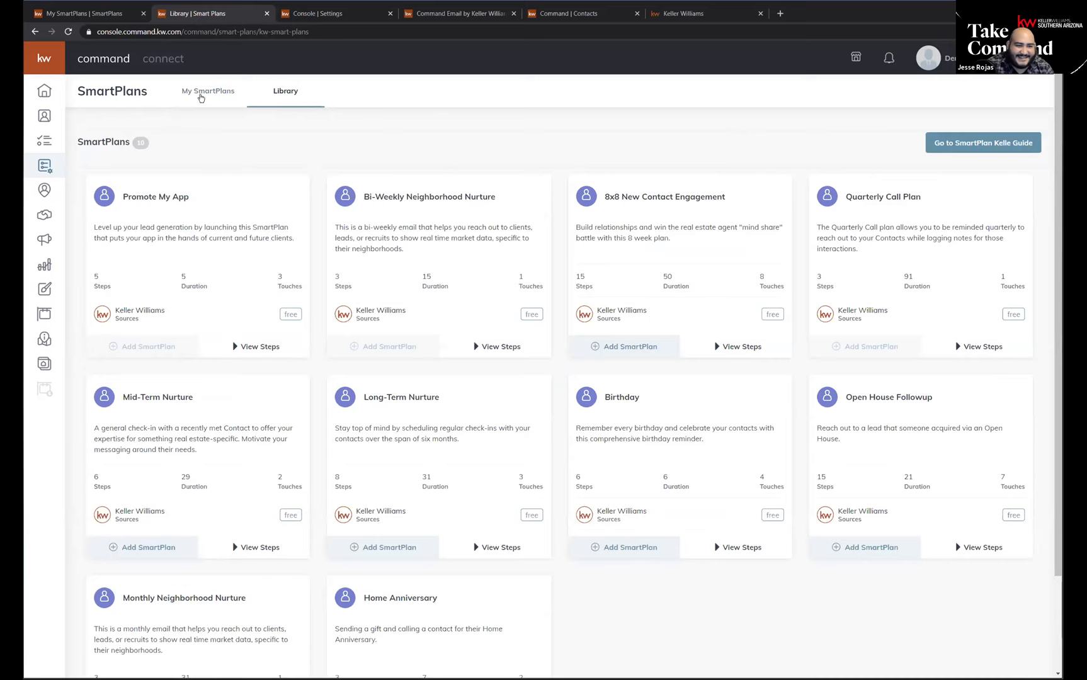
click(202, 92)
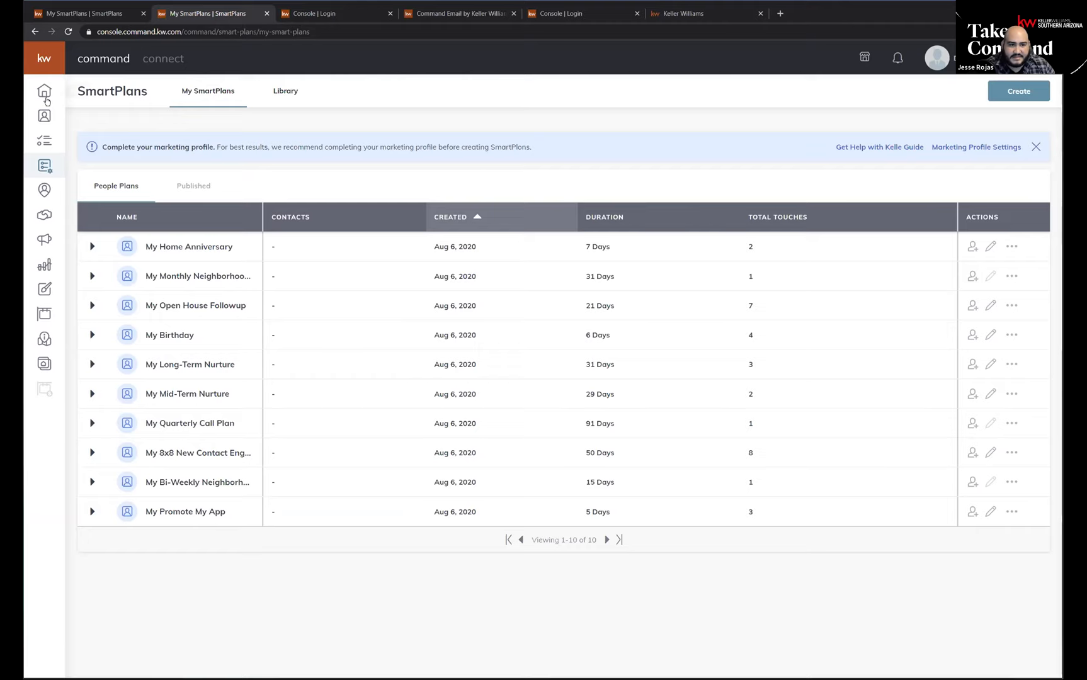
Try to open the Command home page from the other My SmartPlans browser tab and begin signing in there.
click(76, 11)
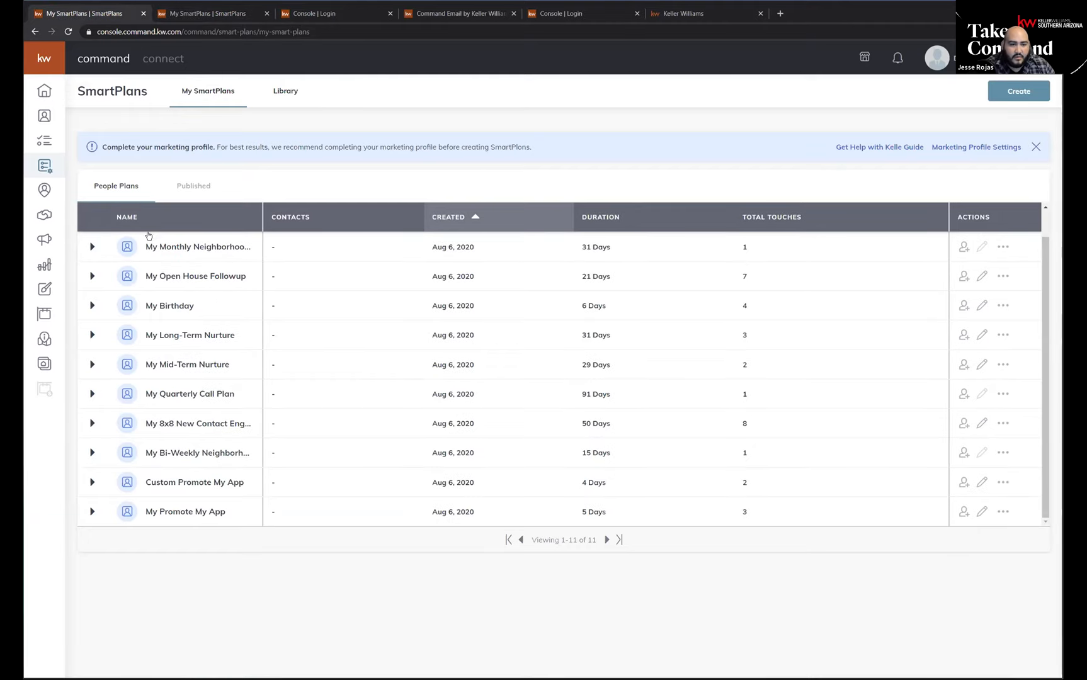
click(301, 13)
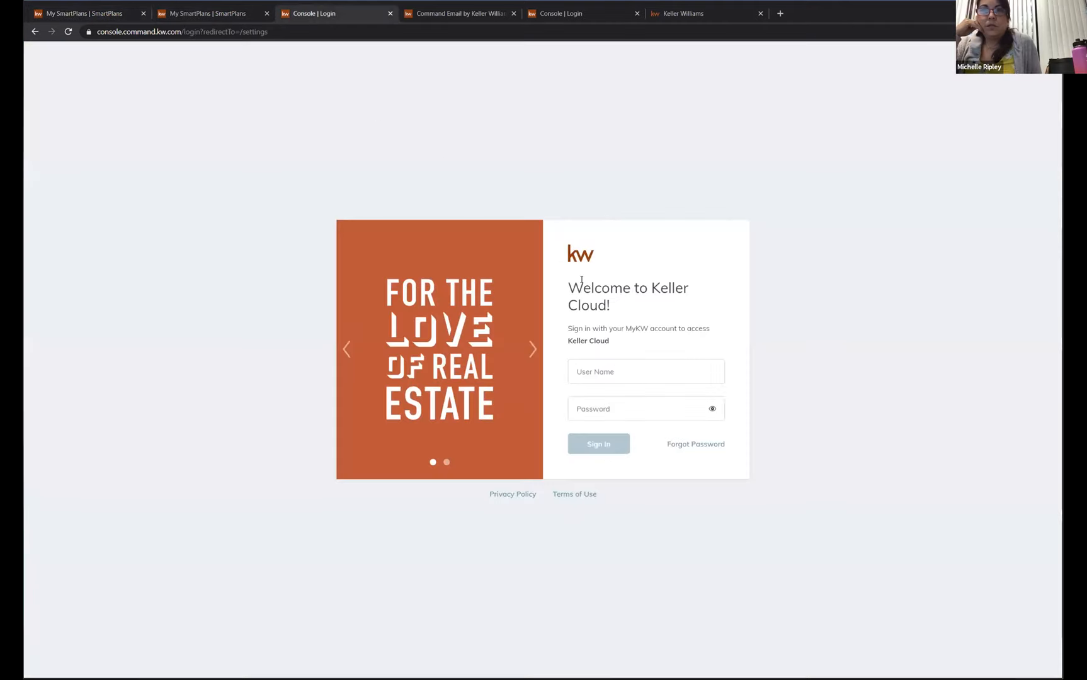
click(135, 18)
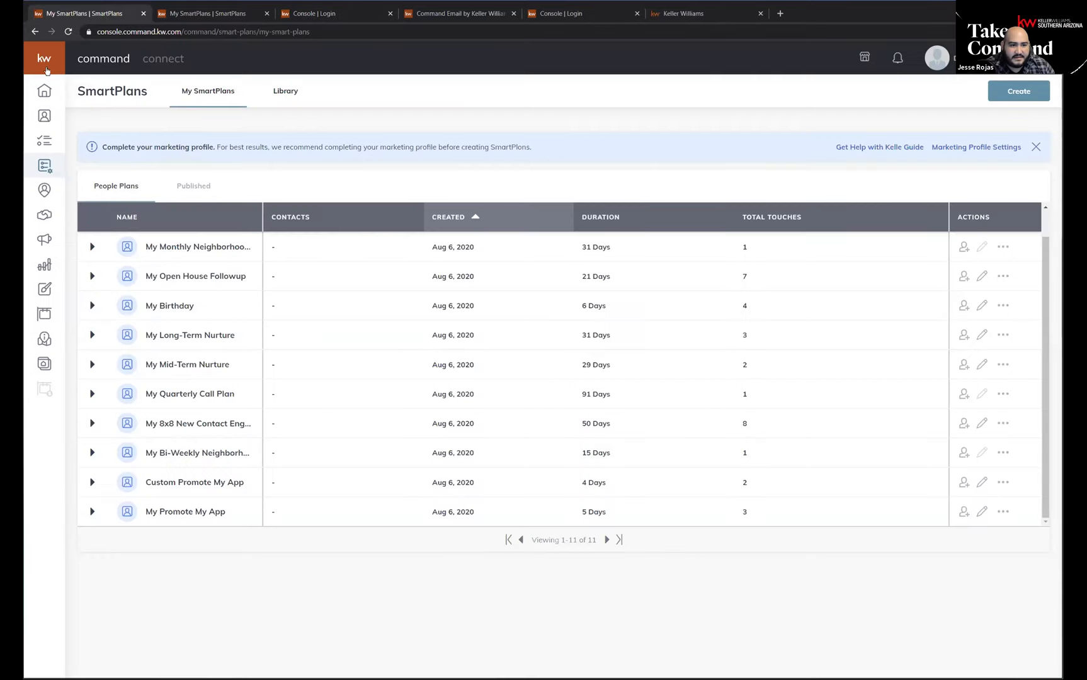
click(45, 93)
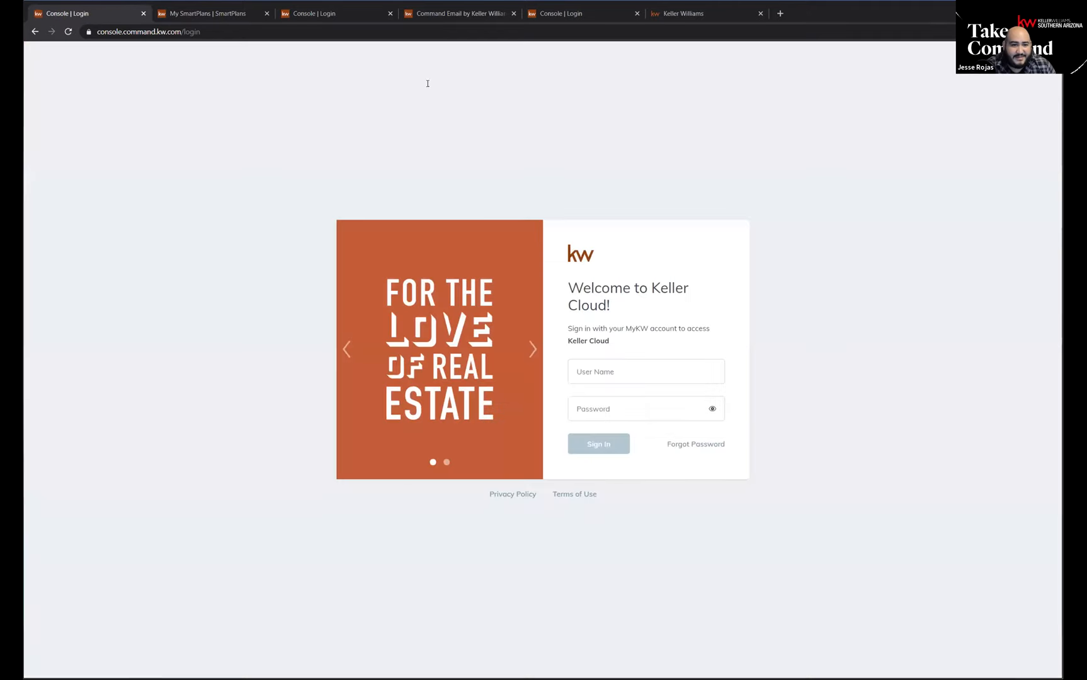
click(633, 372)
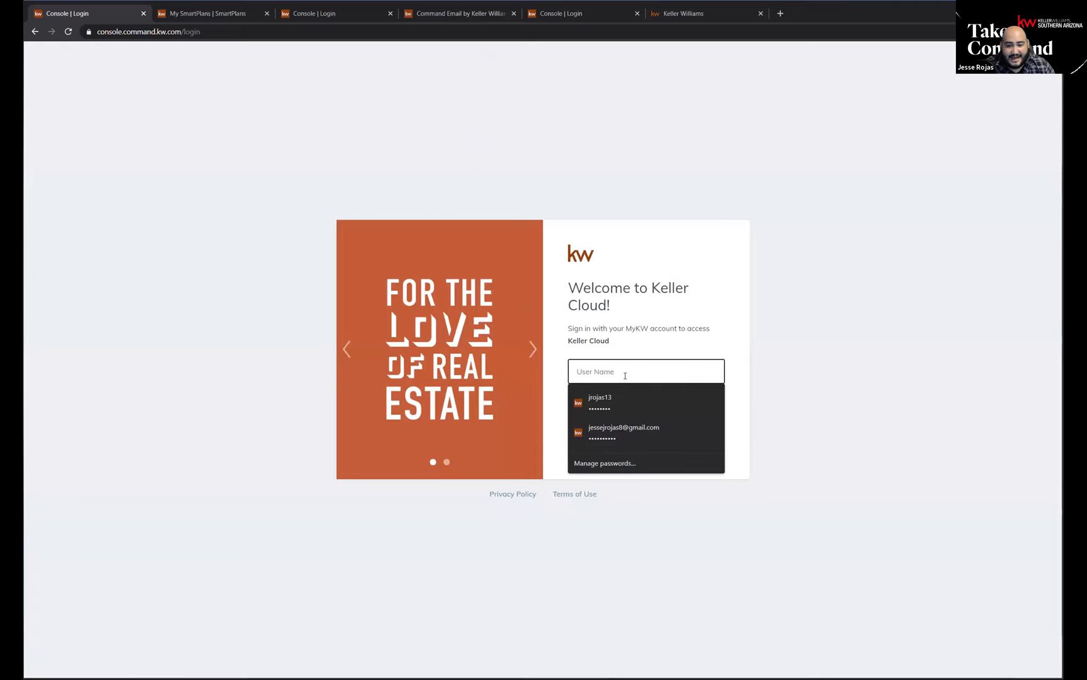
click(827, 342)
click(655, 376)
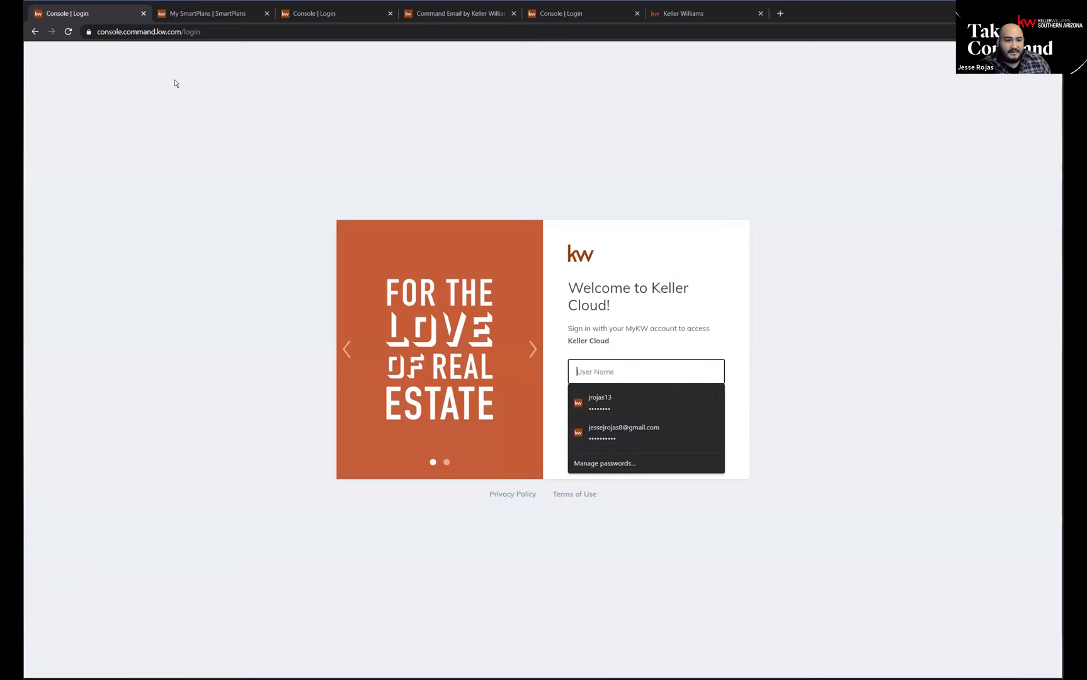
Open the Command home page in a new browser tab from My SmartPlans and close the first signed-out login tab.
click(199, 15)
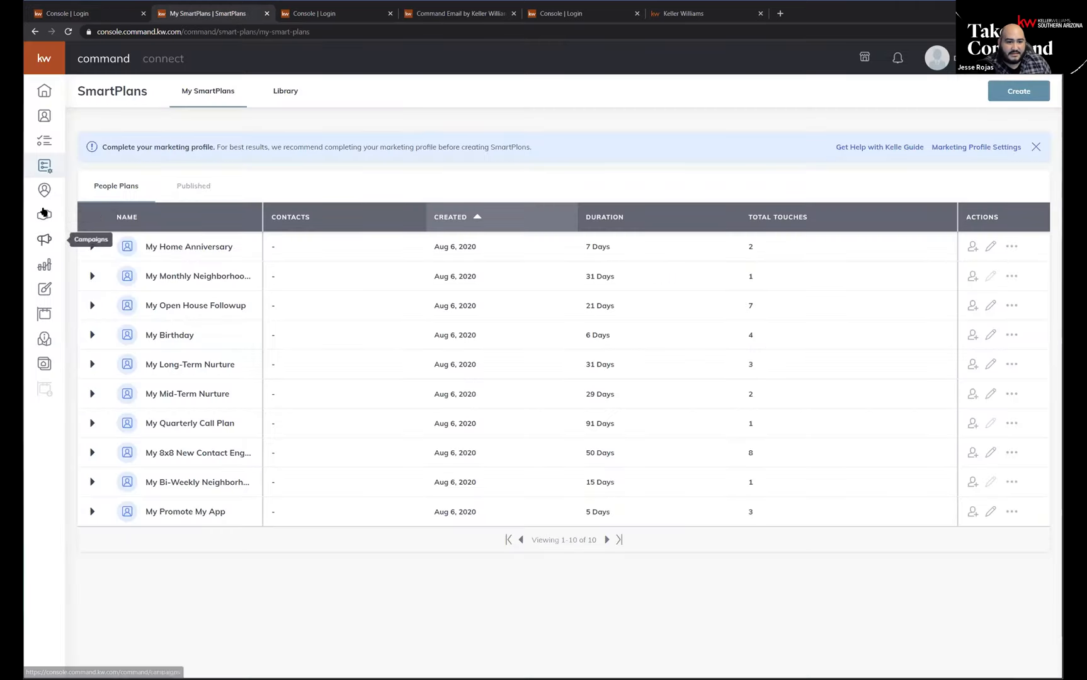
right_click(46, 146)
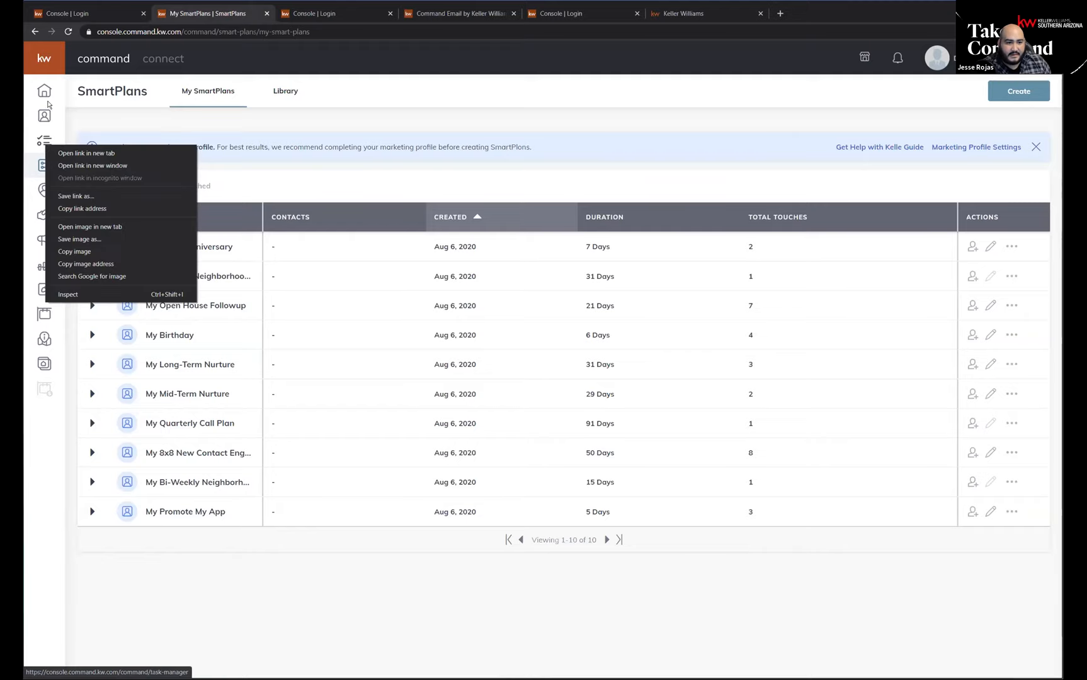
click(69, 104)
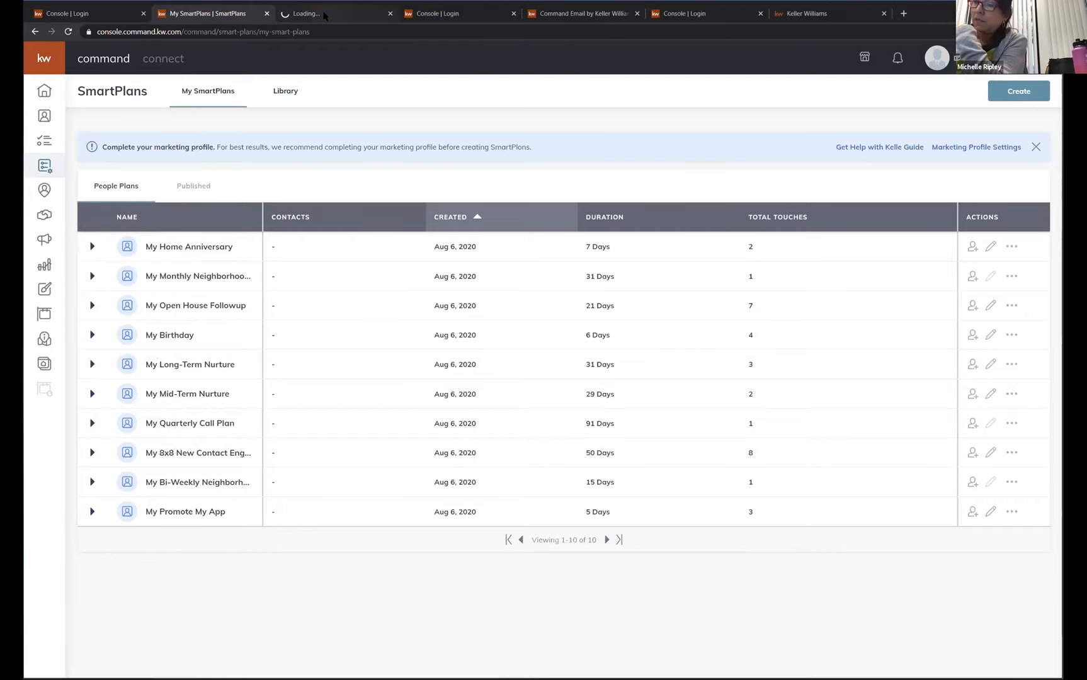
click(319, 20)
click(137, 18)
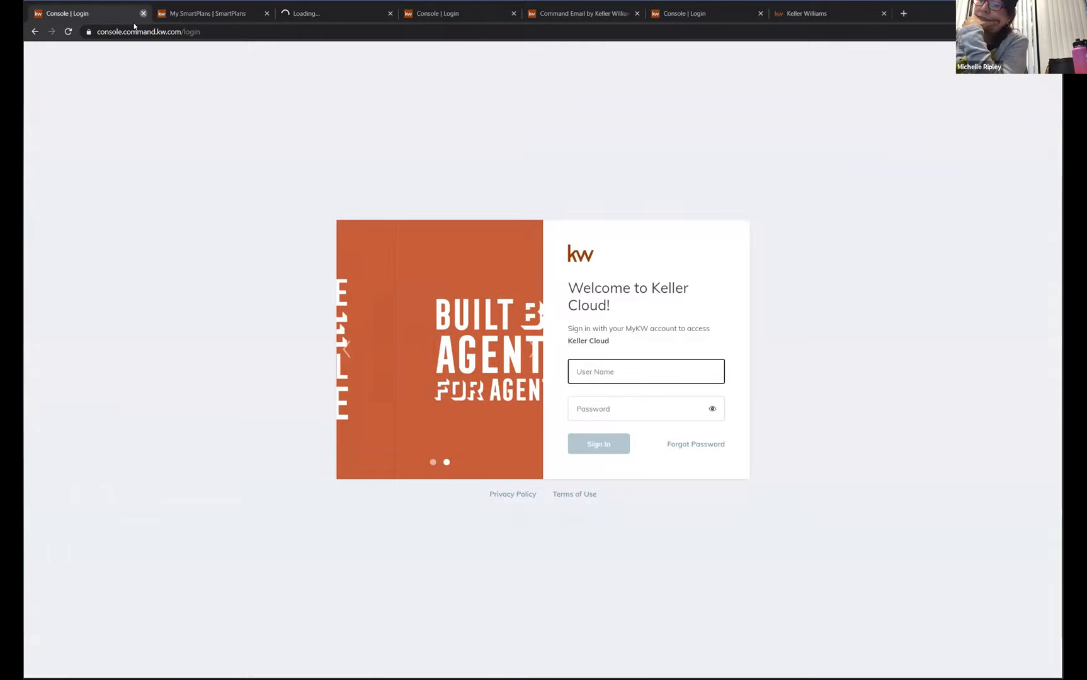
click(143, 14)
click(184, 15)
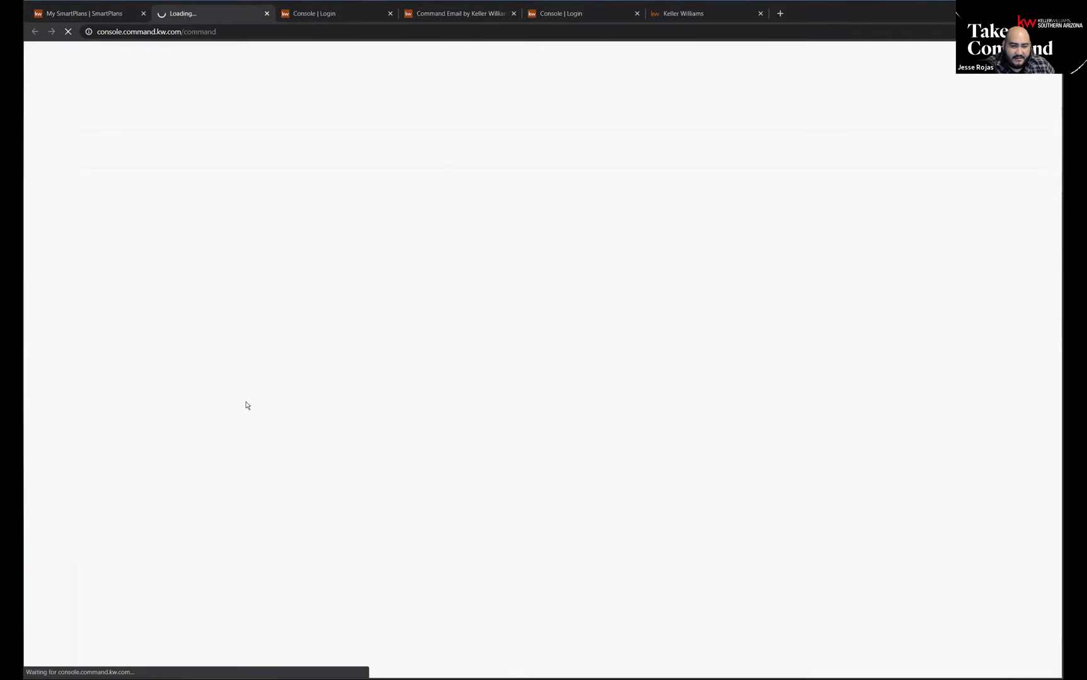
click(98, 15)
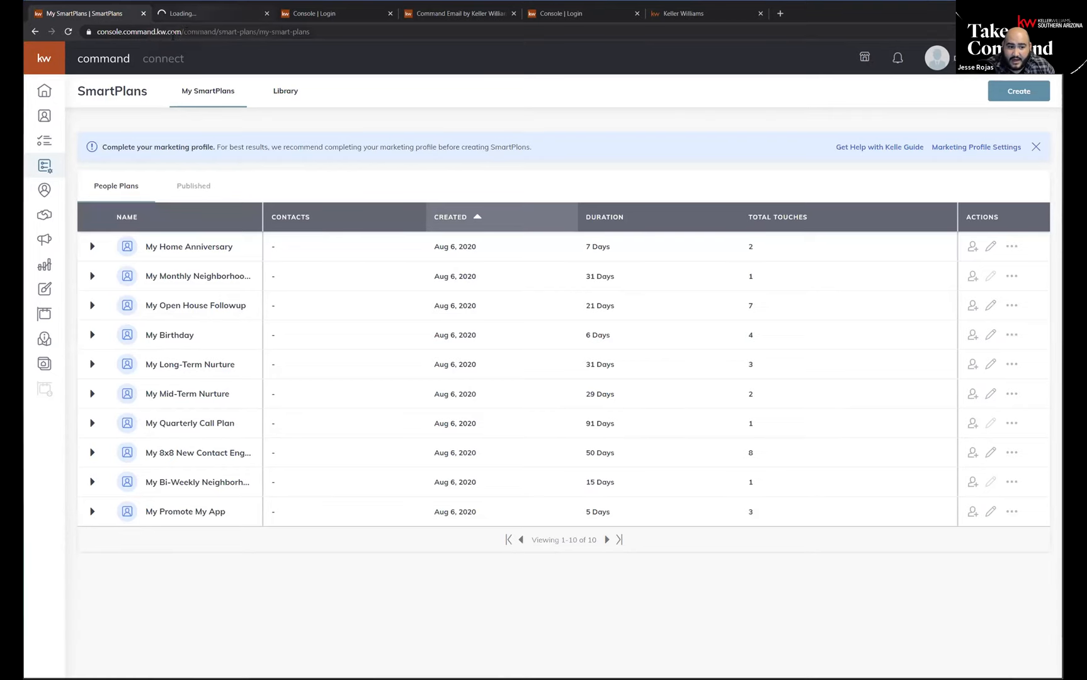
click(211, 14)
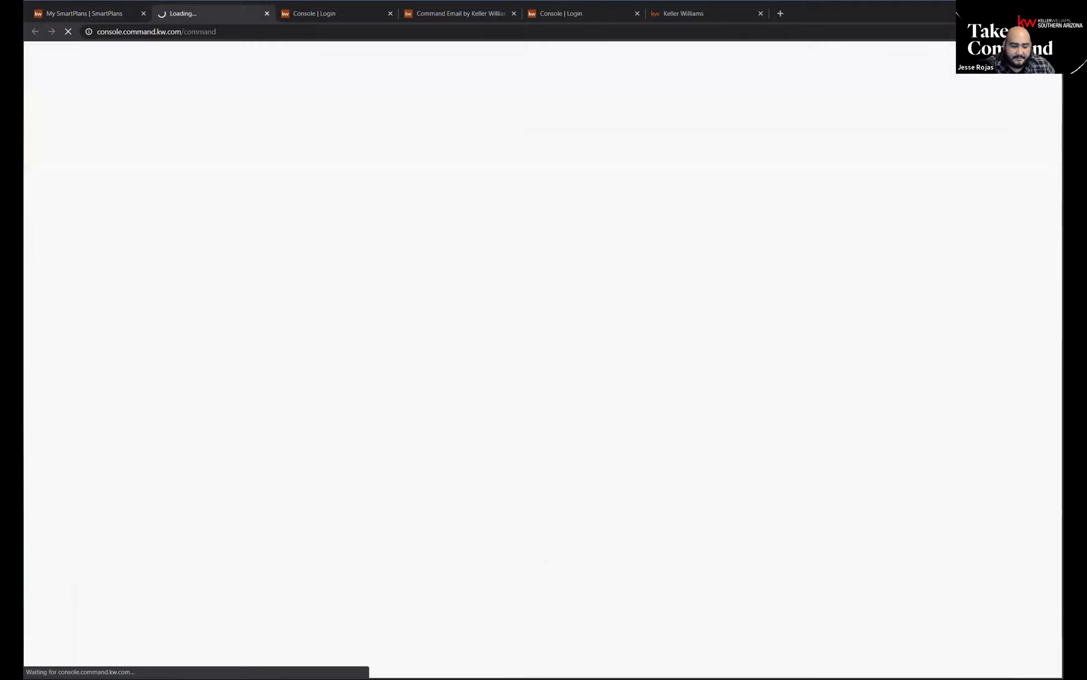
Sign in to Keller Cloud by entering the demo account's user name and password.
click(595, 365)
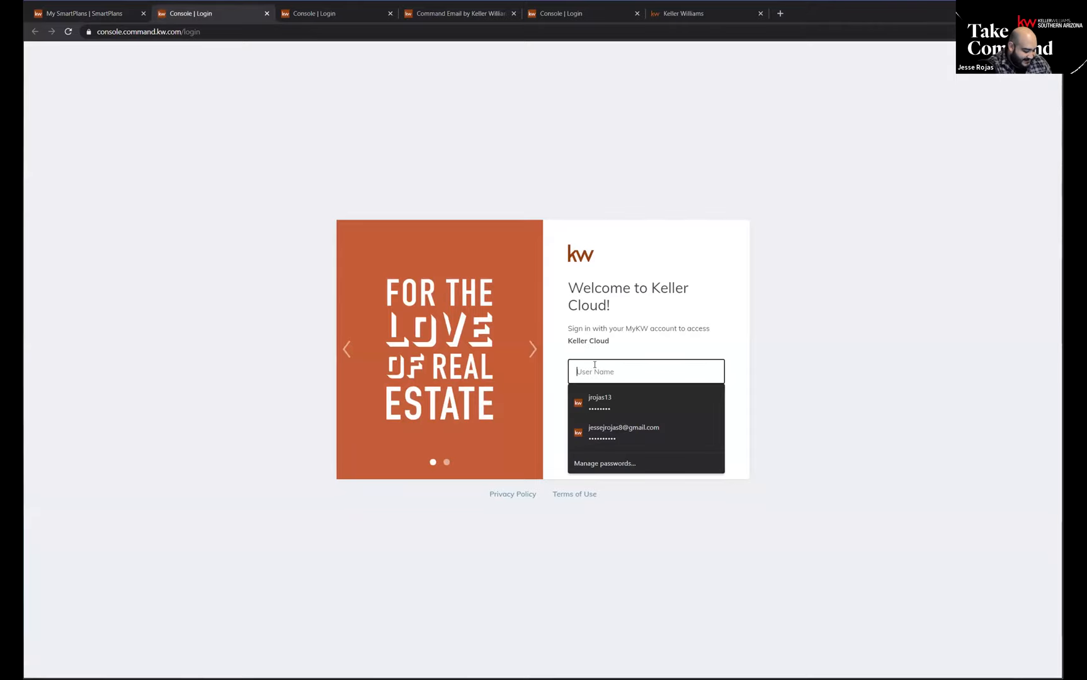
text(demomc)
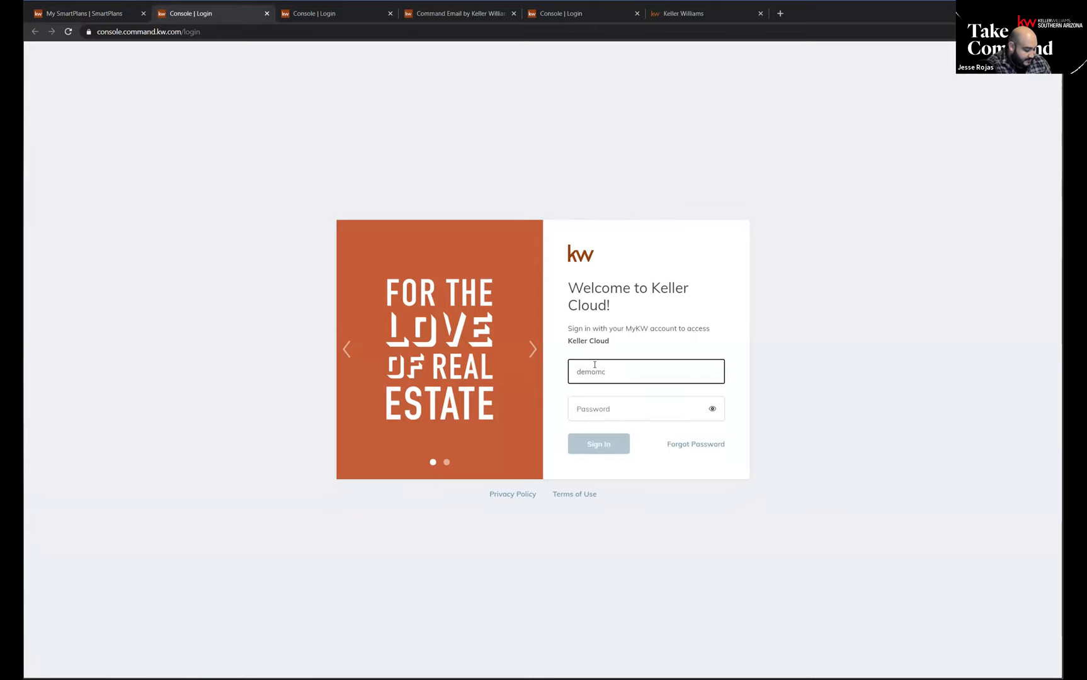
text(495)
key(Tab)
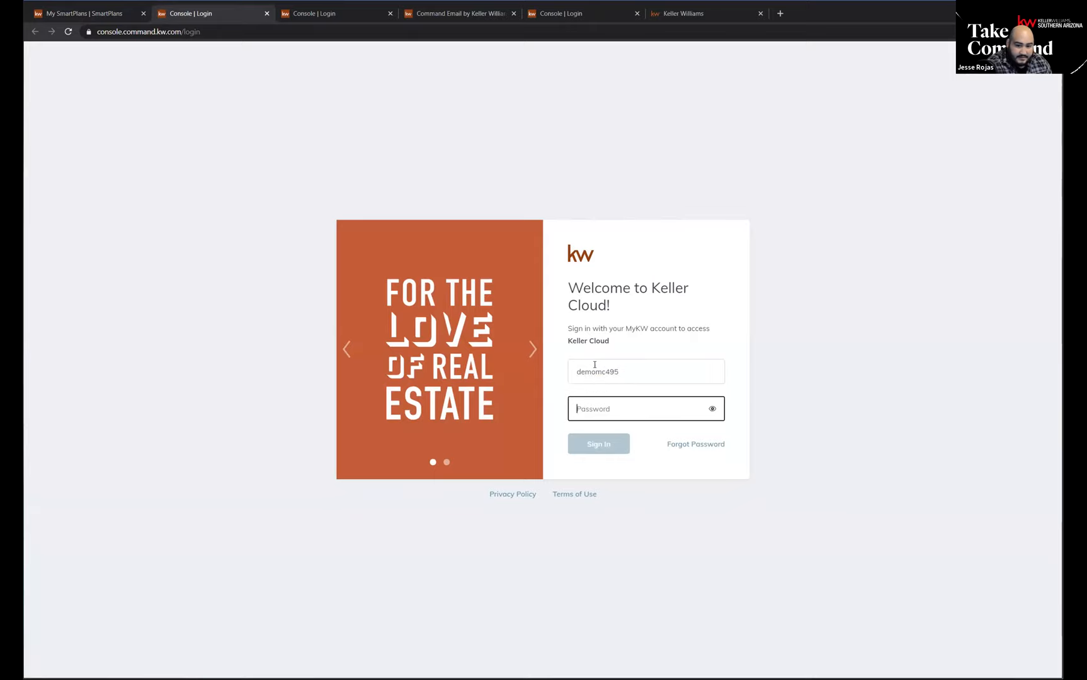
text(••••••••)
key(Return)
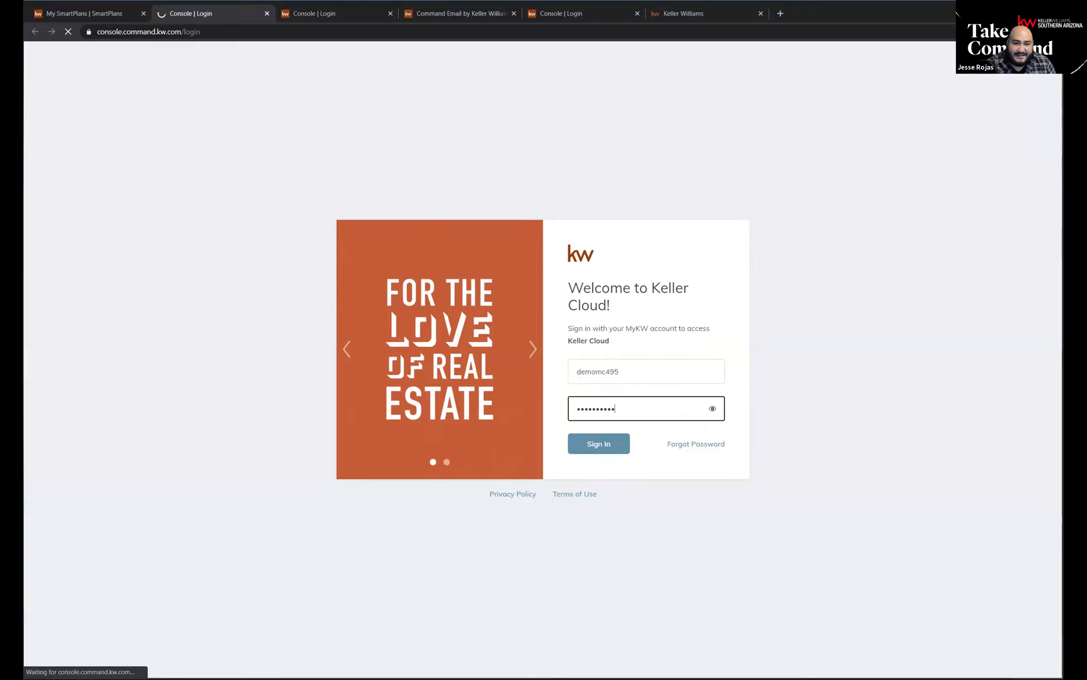
Close the signed-out login tab that previously held the Console settings.
click(372, 13)
click(391, 13)
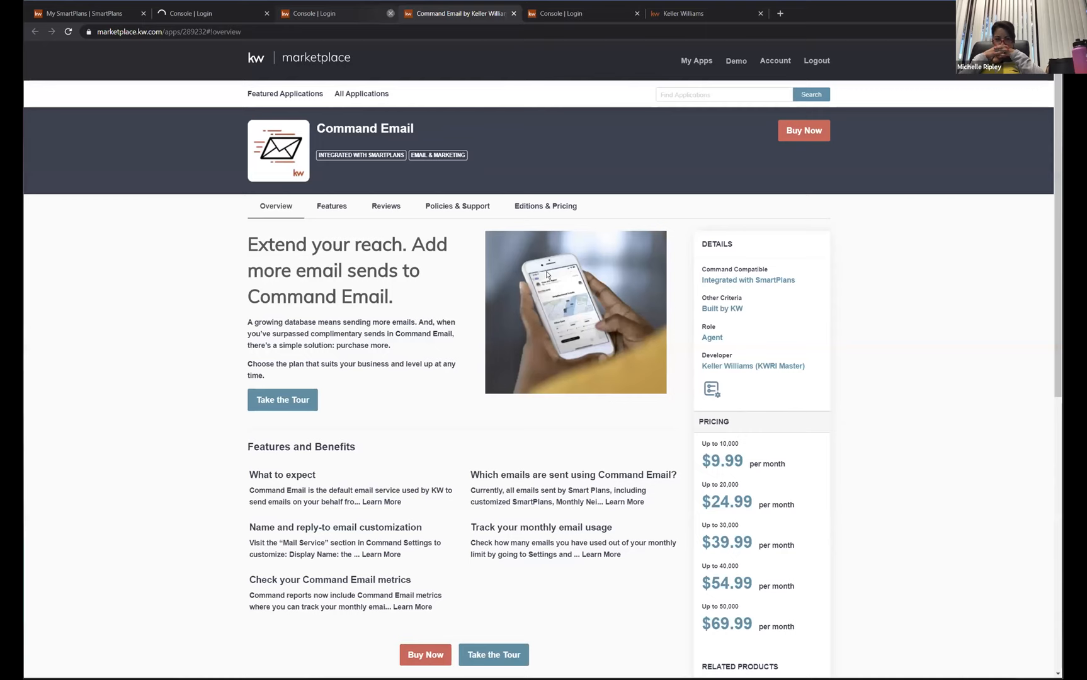
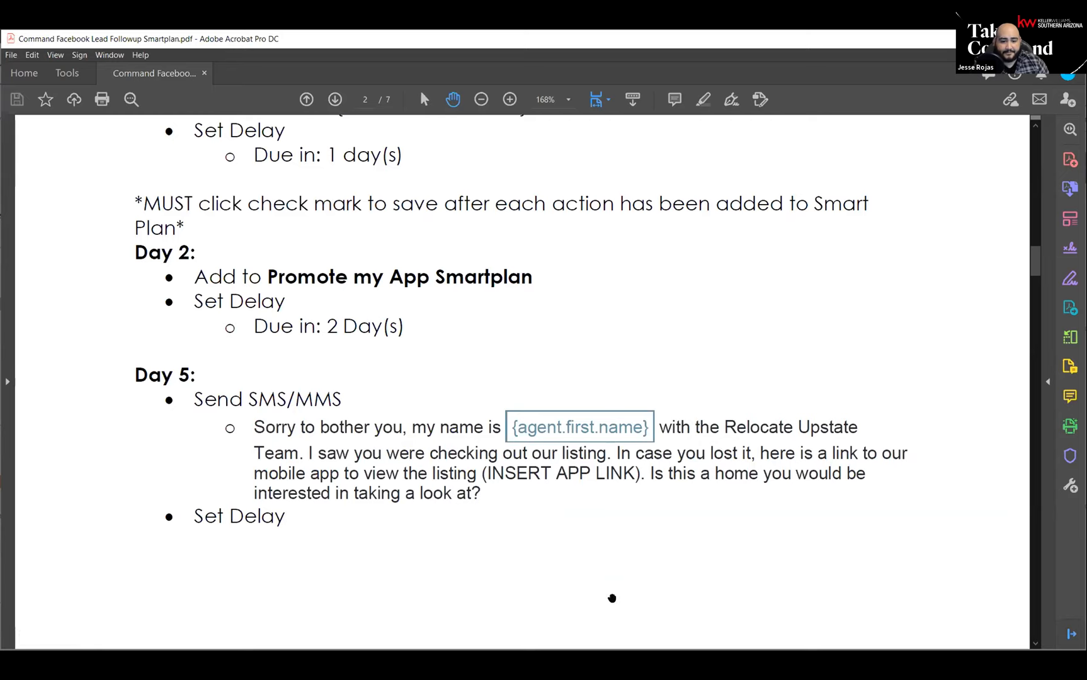
Read the Day 2 to Day 5 actions in the Command Facebook Lead Followup Smartplan PDF.
scroll(372, 448, down, 3)
scroll(349, 450, down, 3)
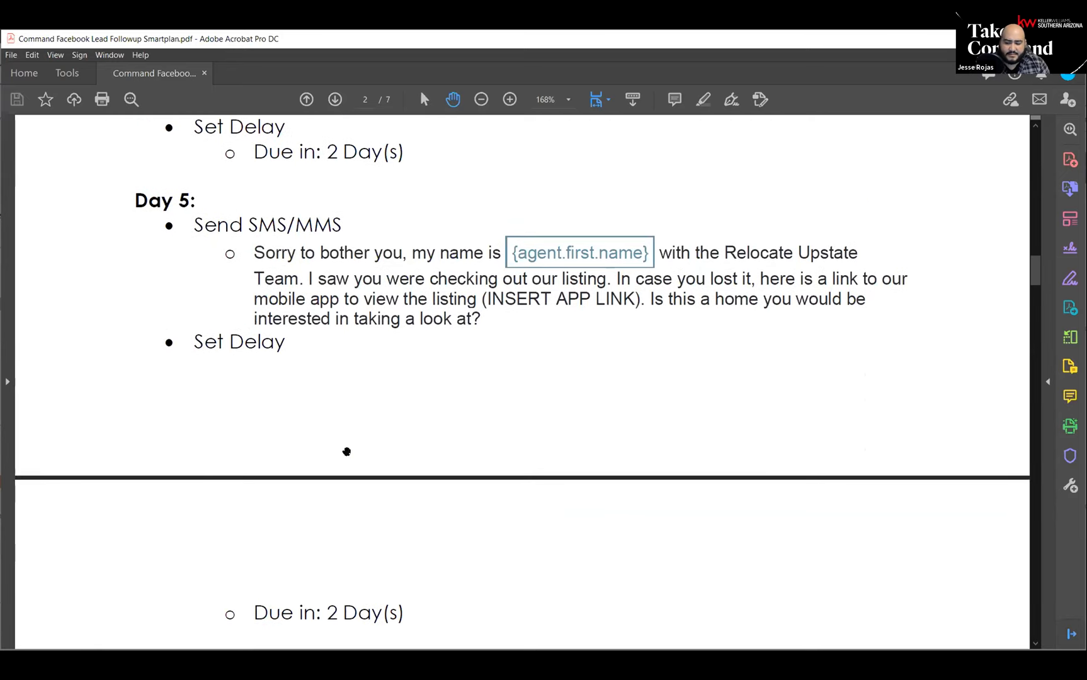
scroll(344, 431, down, 3)
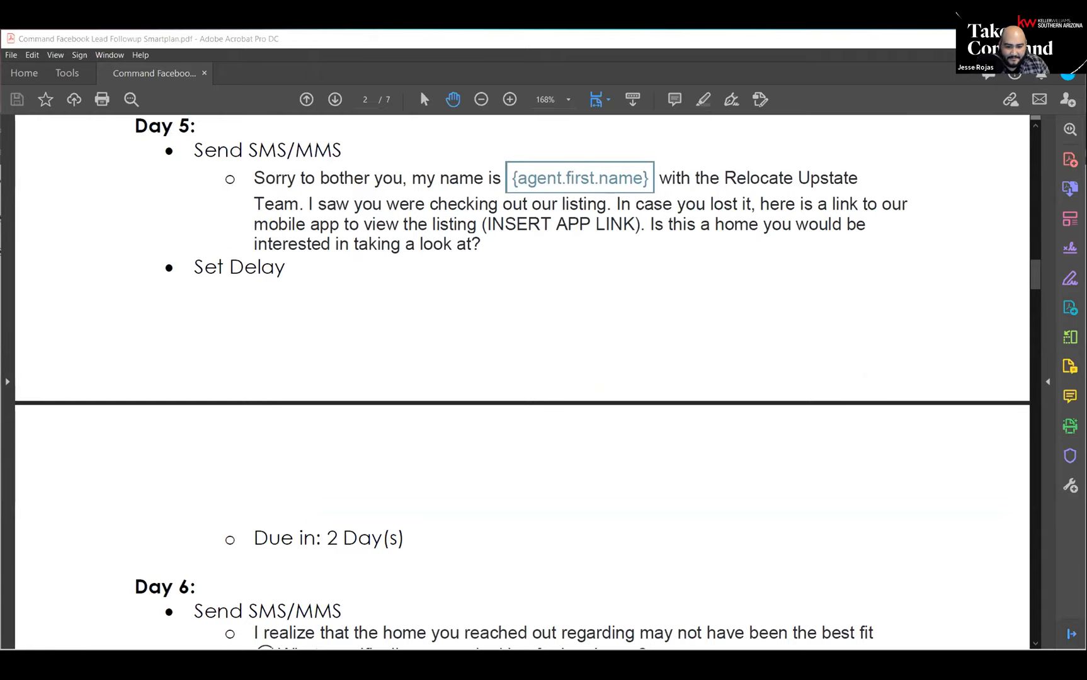
Switch to Command in the browser and open the Cultivate phase of the Listings opportunities.
key(alt+Tab)
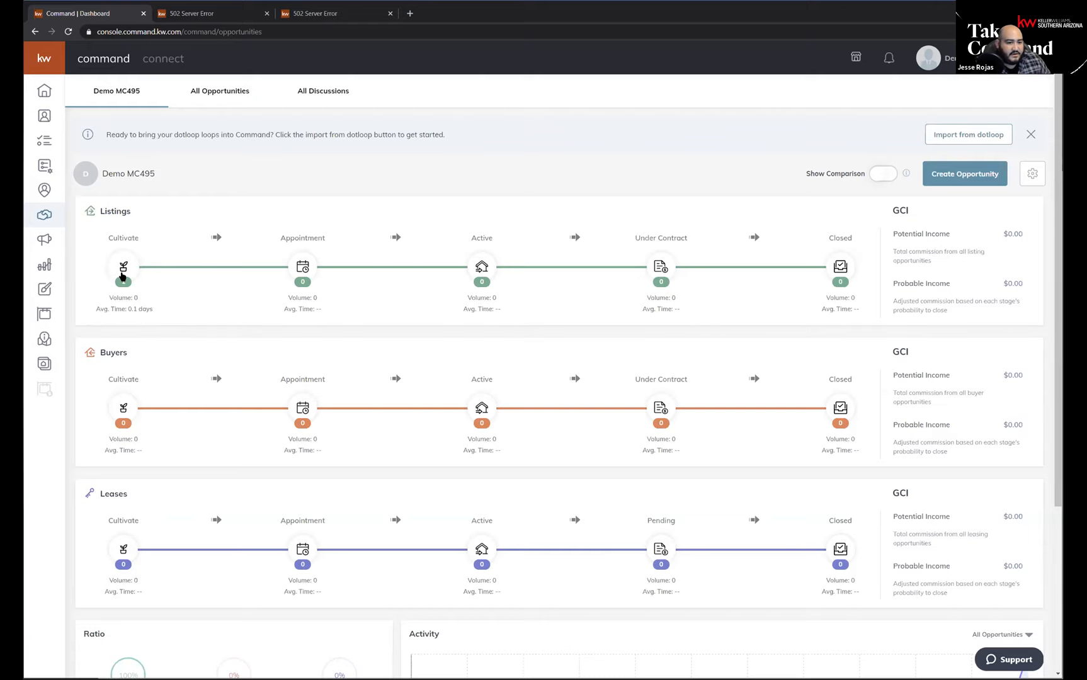
click(126, 267)
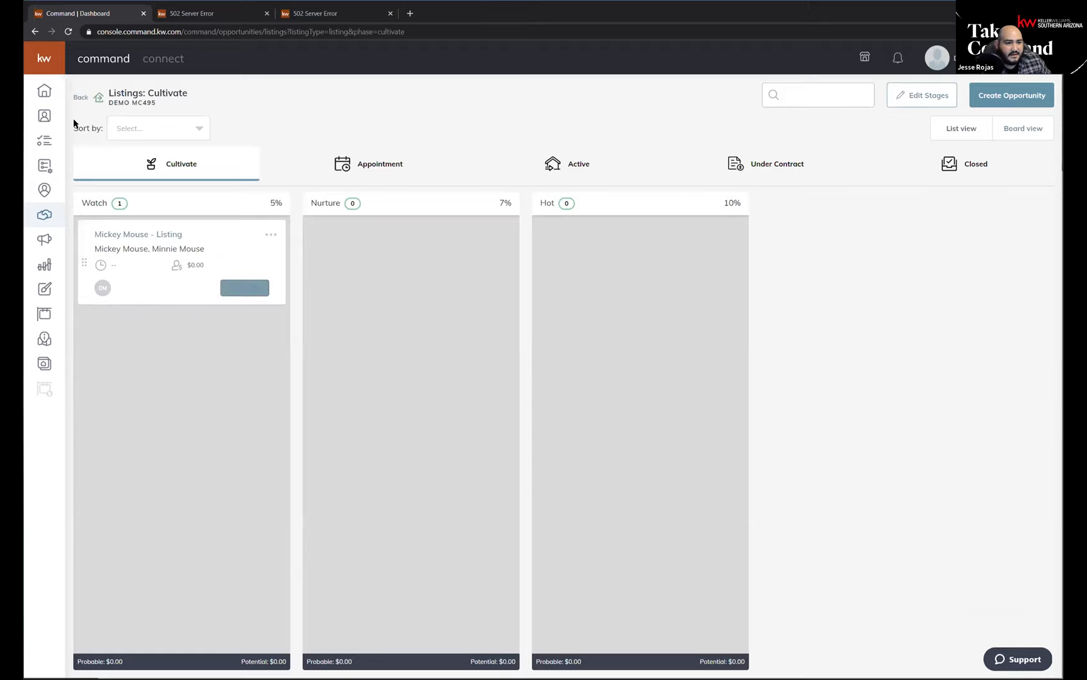
click(48, 58)
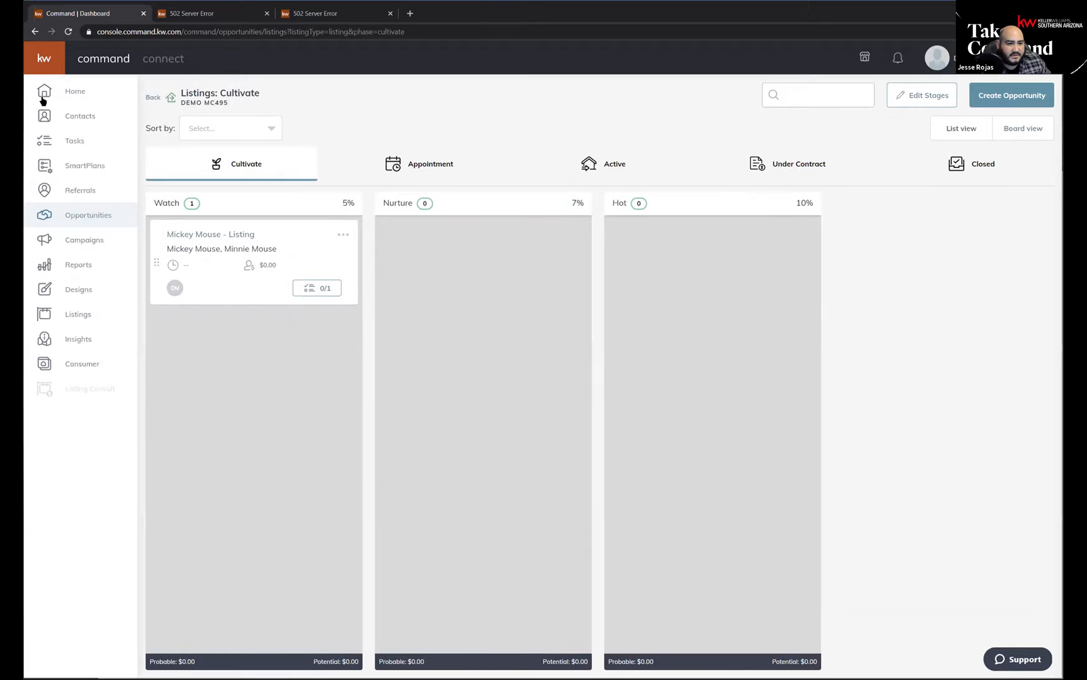
key(ctrl)
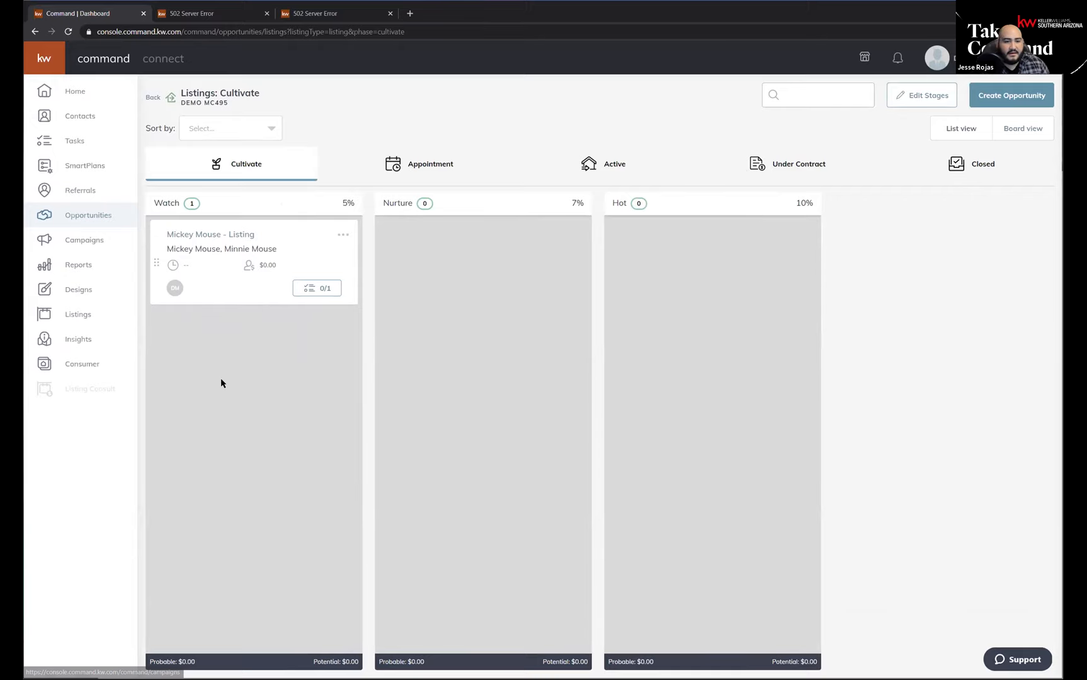
click(46, 61)
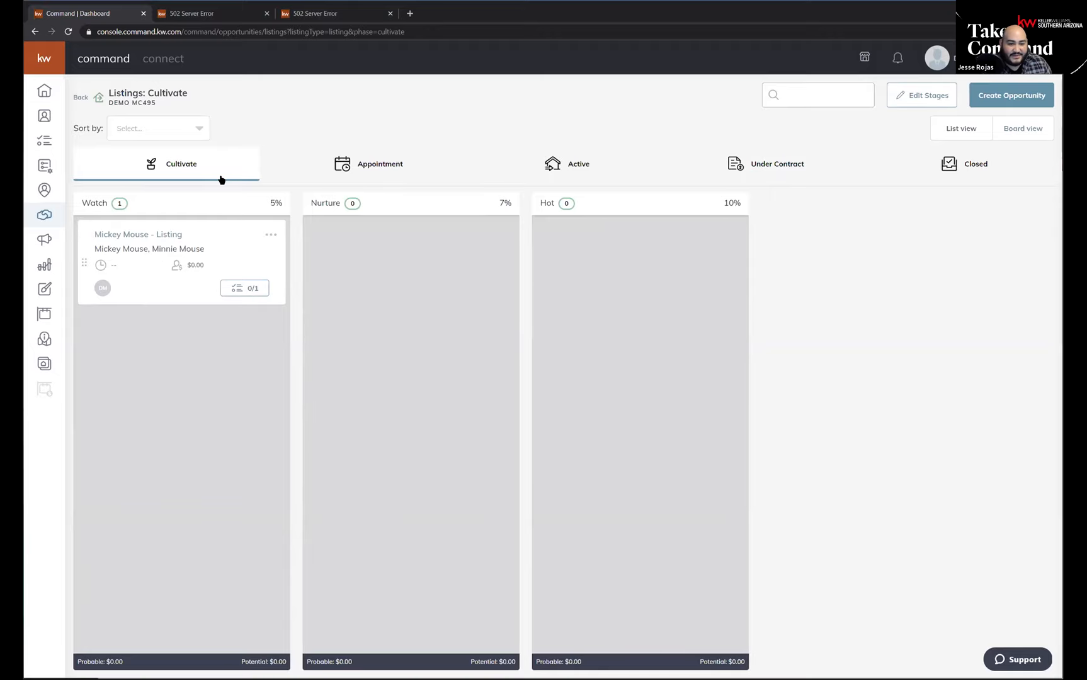
View the checklist of the Mickey Mouse listing opportunity in the Watch stage and close it.
click(247, 291)
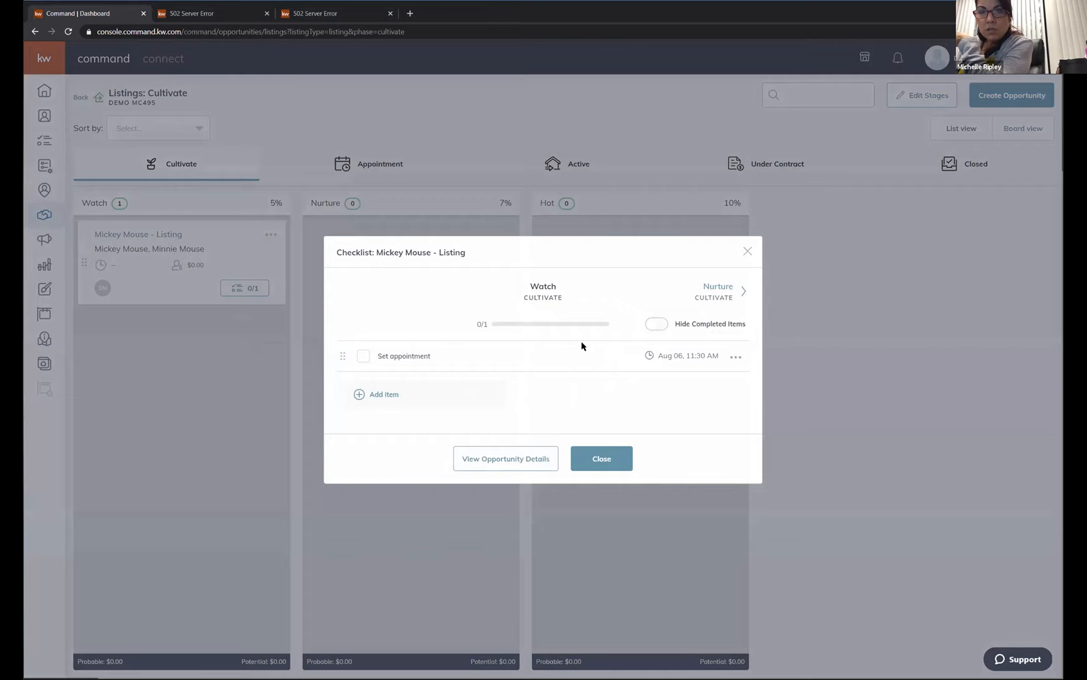
click(748, 252)
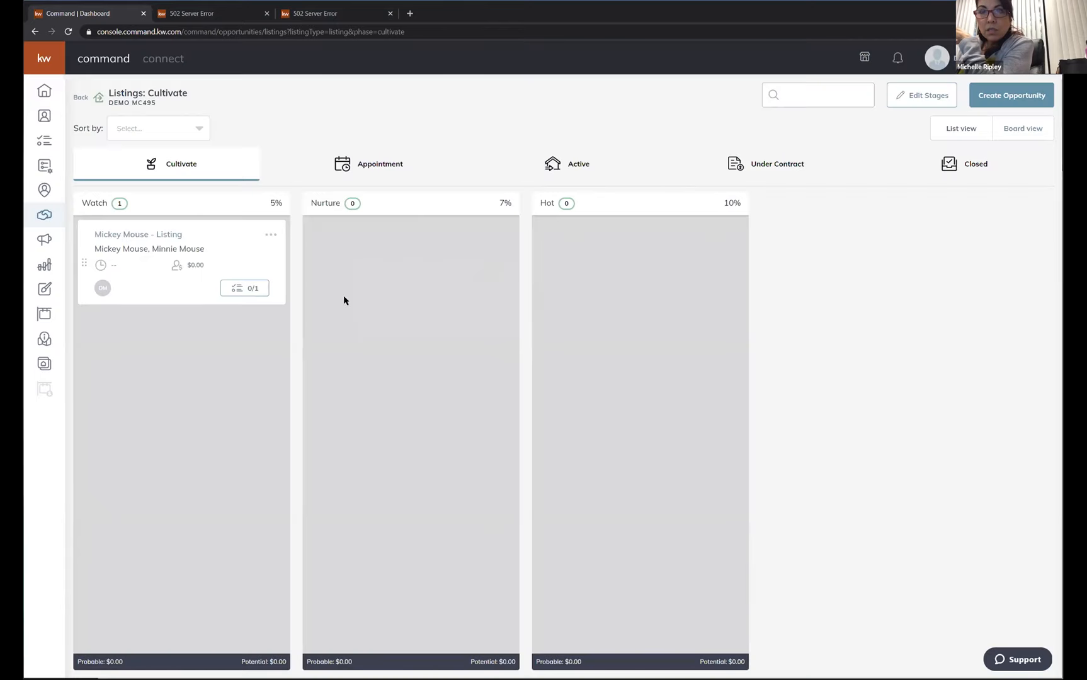
Move the Mickey Mouse listing opportunity from Watch to Nurture and return it to Watch.
click(244, 291)
key(ctrl)
key(ctrl)
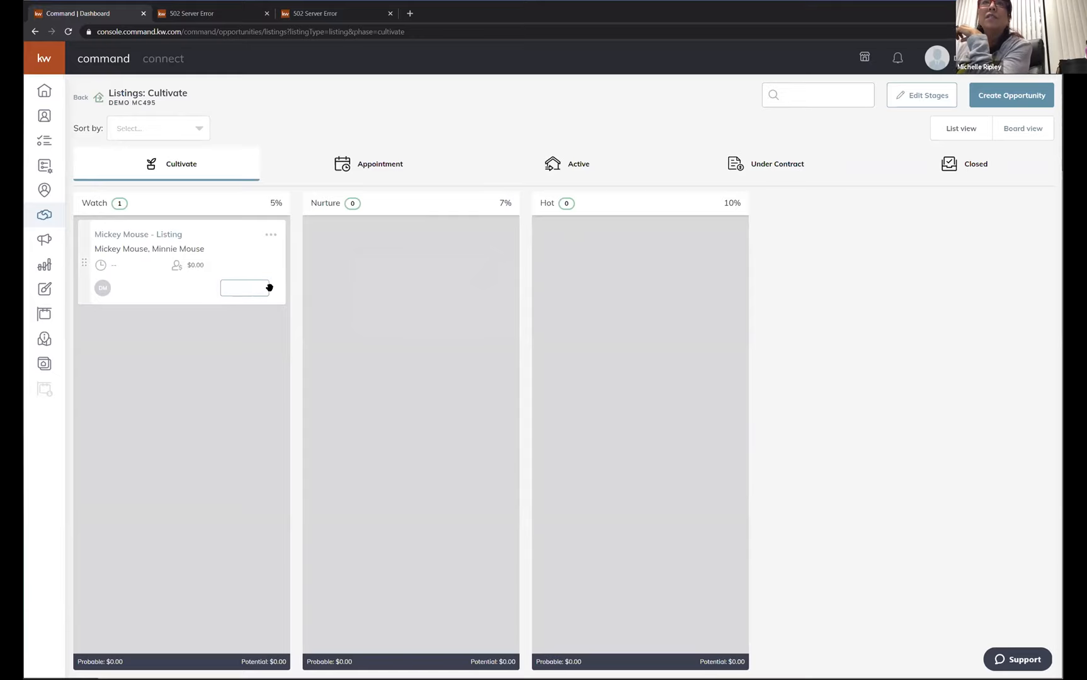
drag(83, 262, 329, 271)
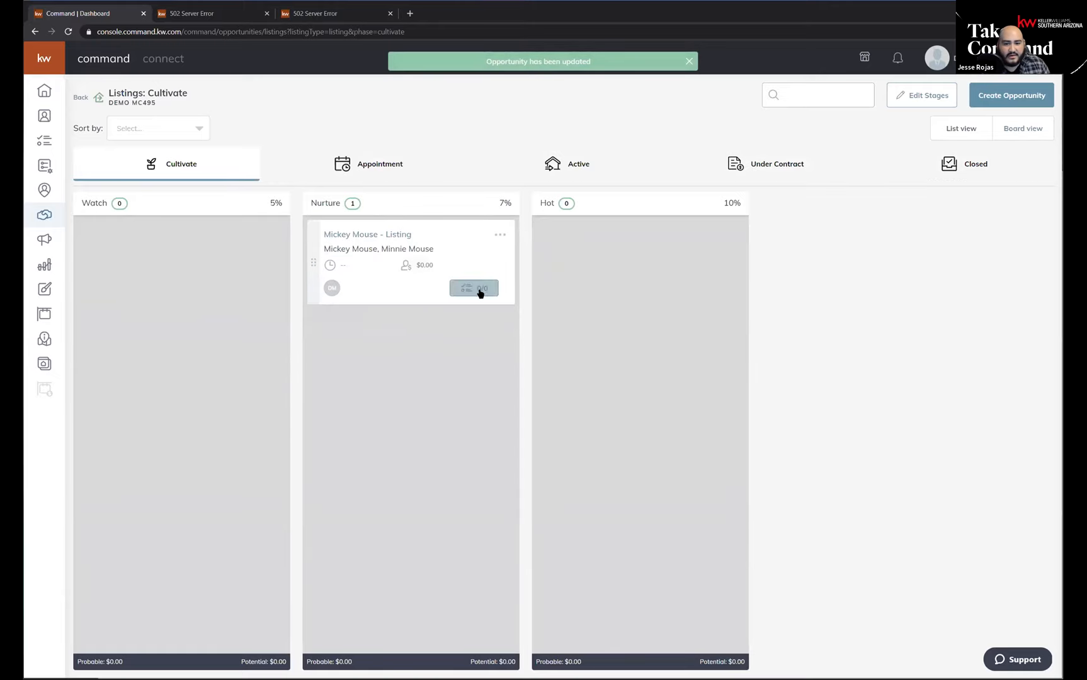
drag(312, 259, 117, 266)
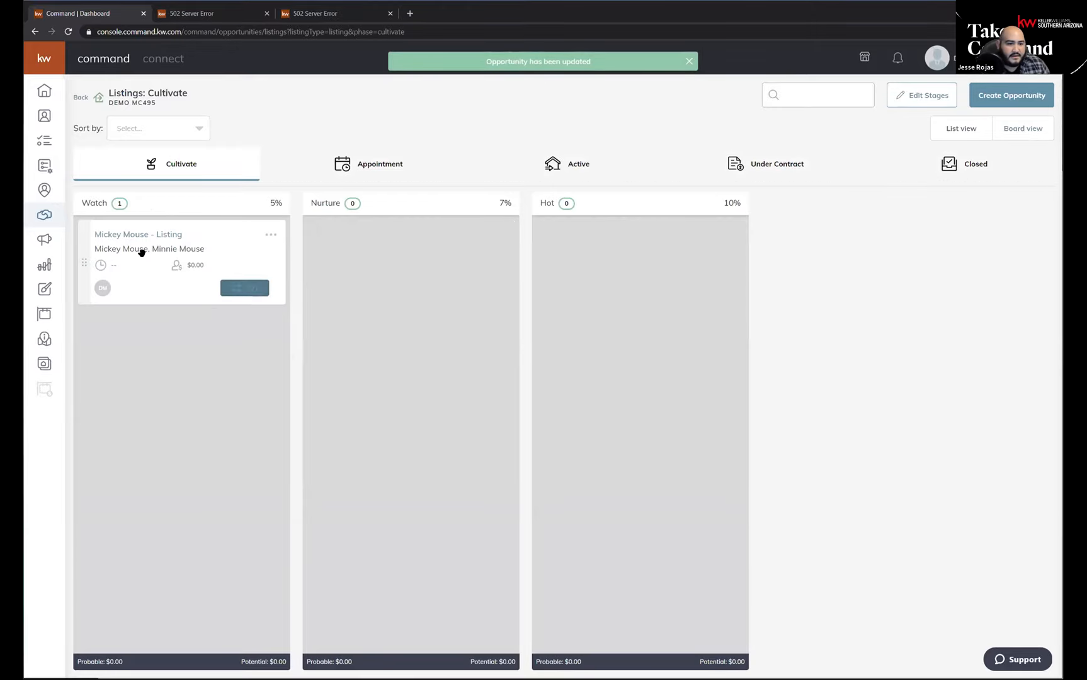
Set the Set appointment checklist item of the Mickey Mouse listing to Aug 06, 02:30 PM and recheck the checklist.
click(240, 289)
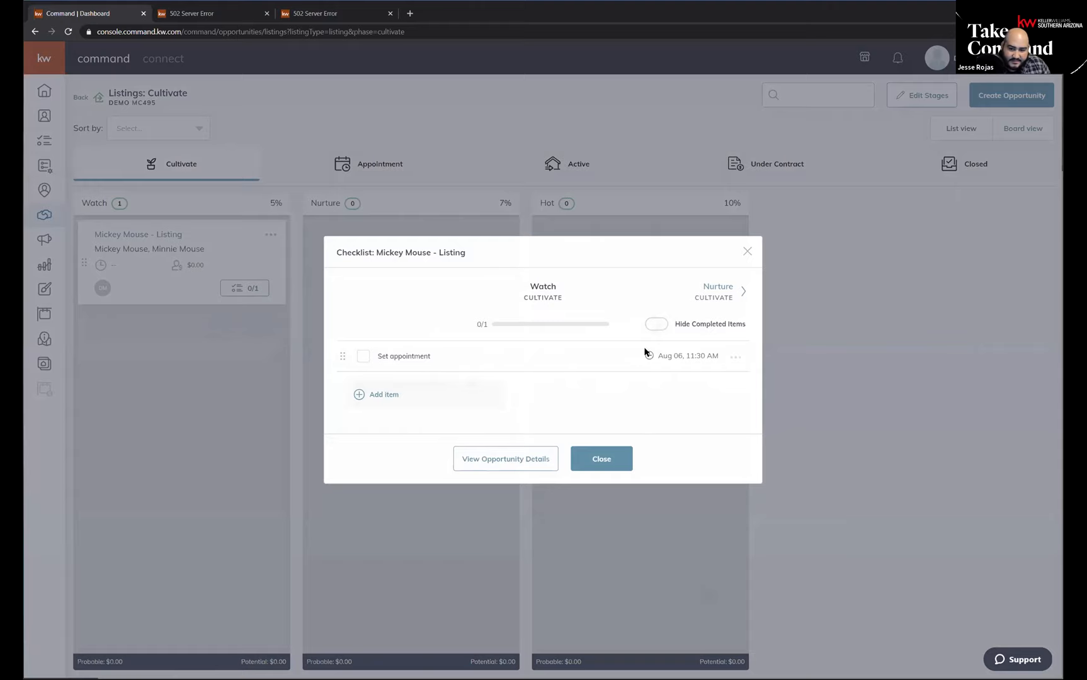
click(735, 357)
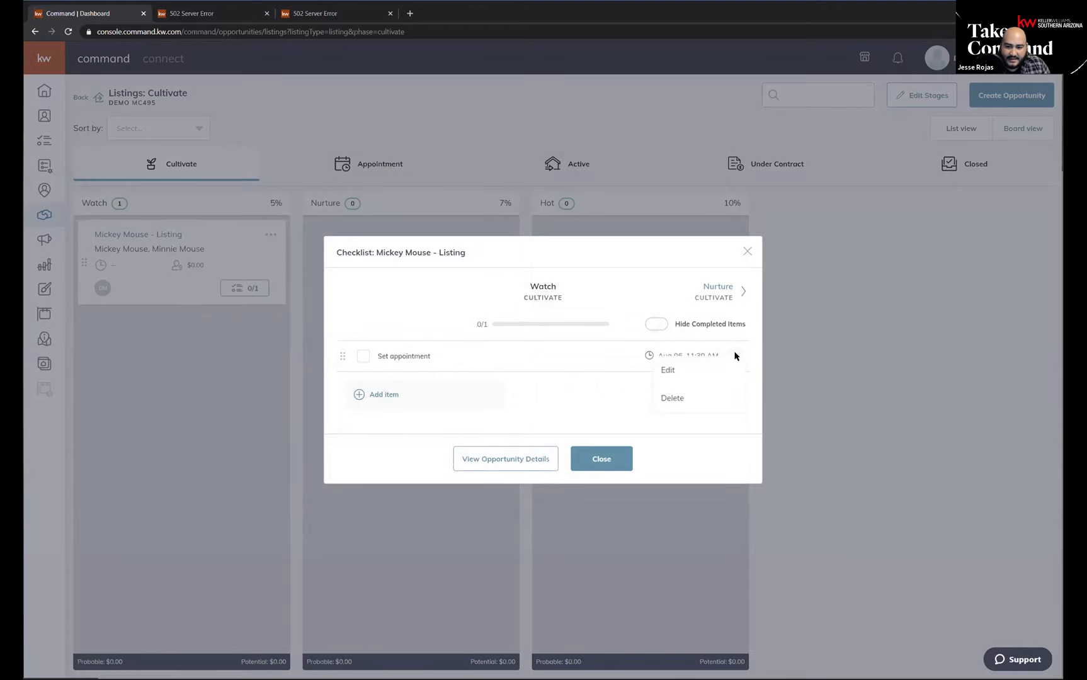
click(665, 366)
click(391, 372)
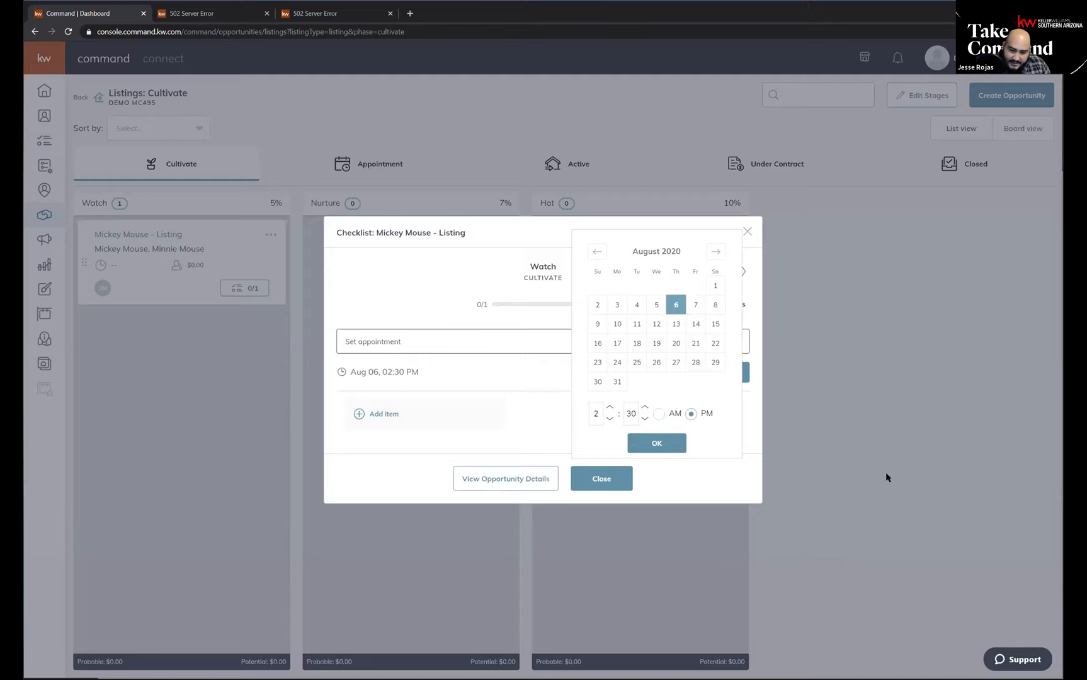
click(657, 444)
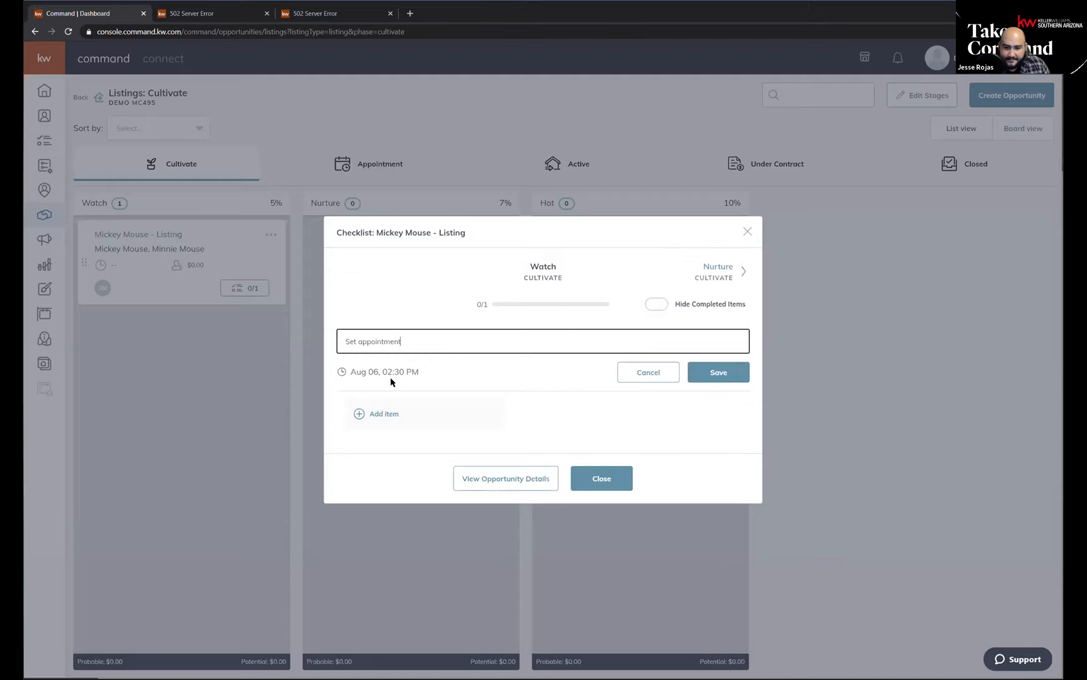
click(715, 377)
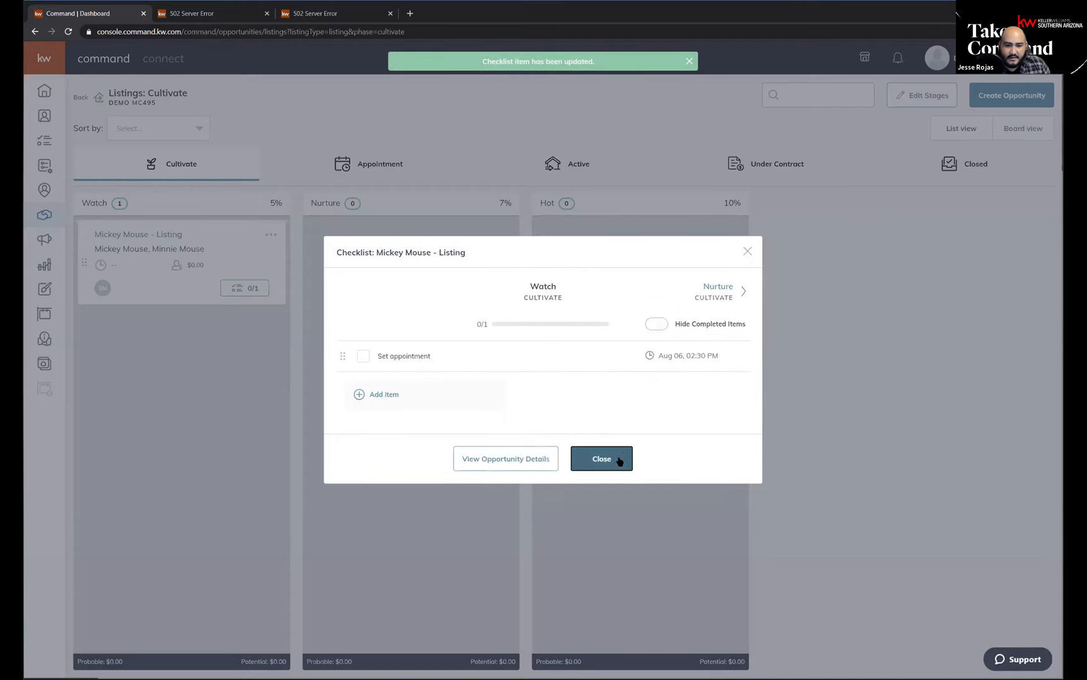
click(617, 458)
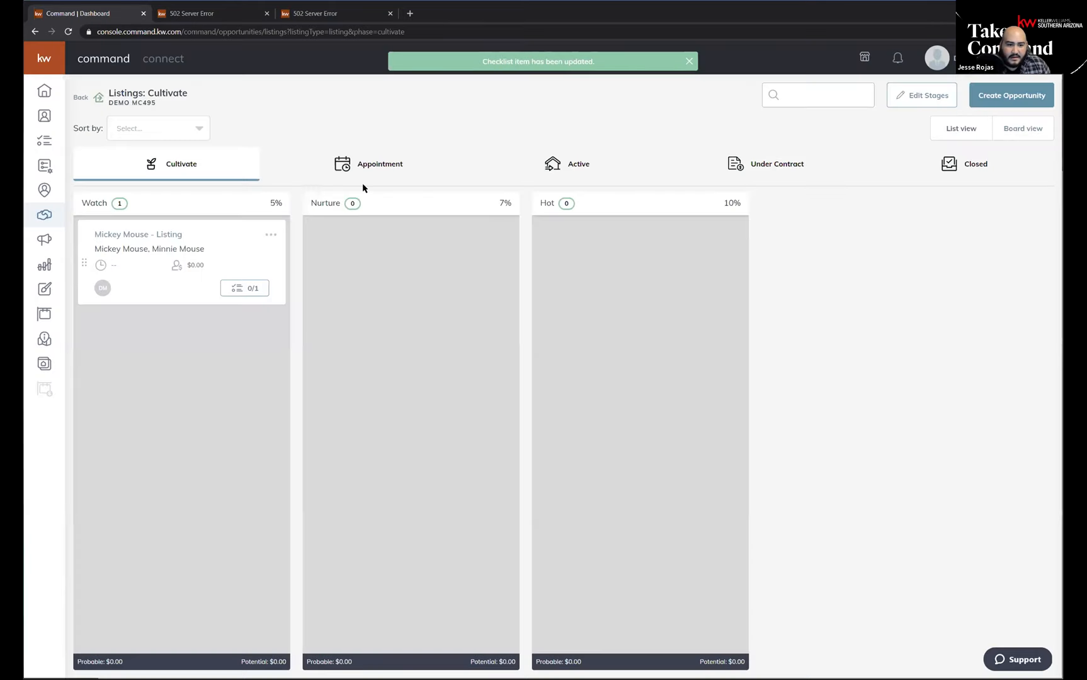
click(241, 290)
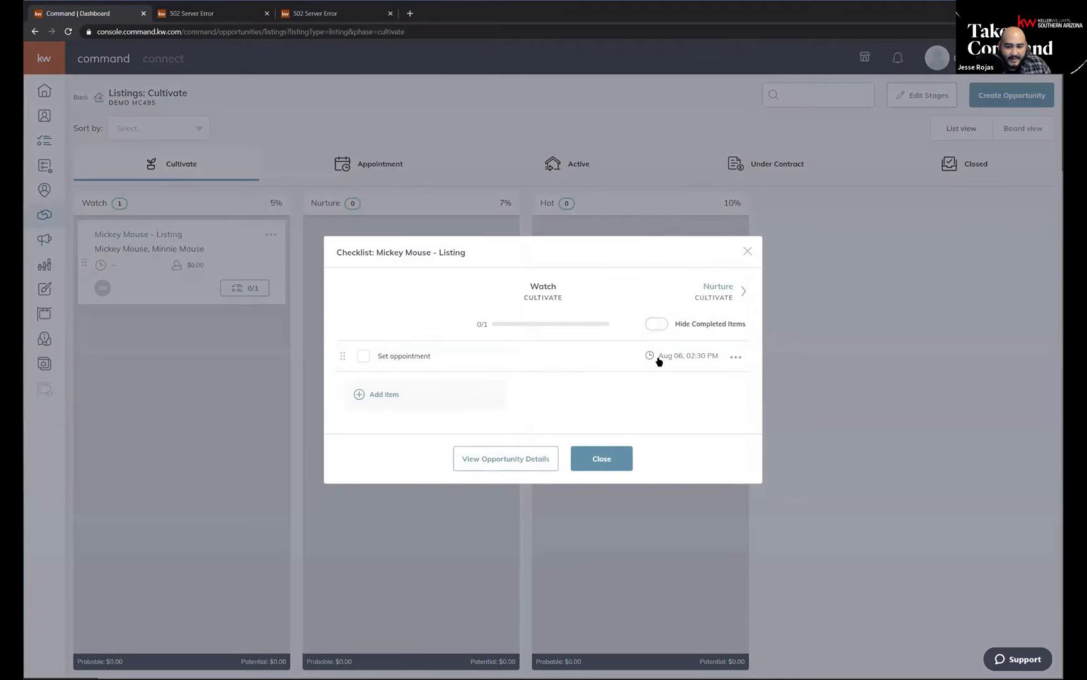
click(620, 450)
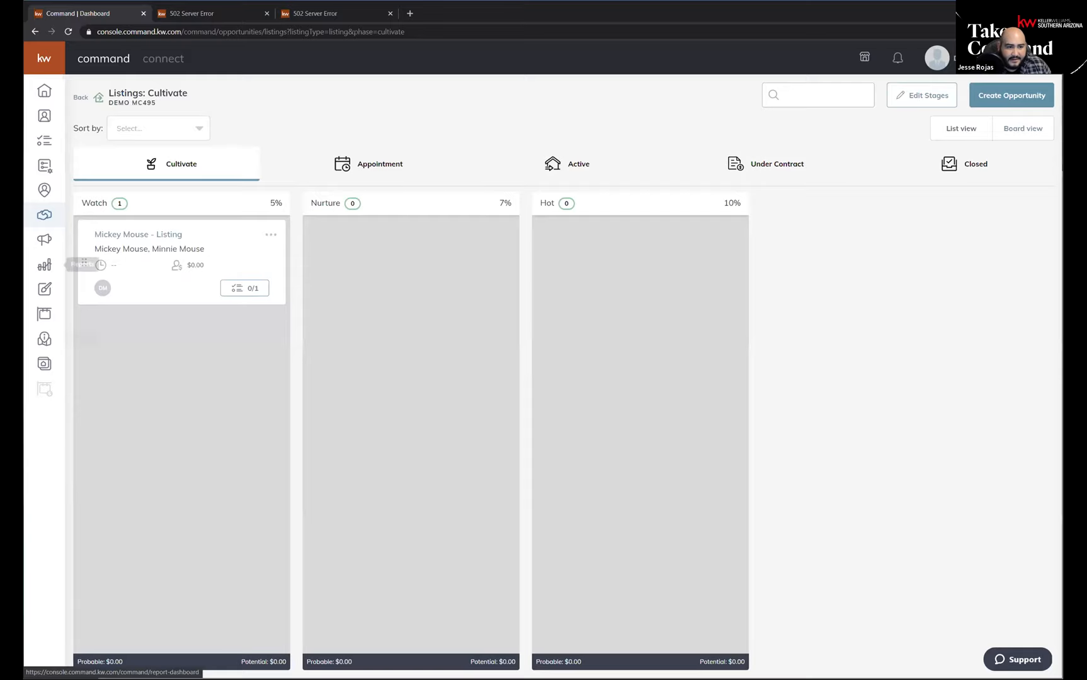
Open the Command home page, view the Set appointment with Mickey Mouse task's details and reload the page.
click(31, 101)
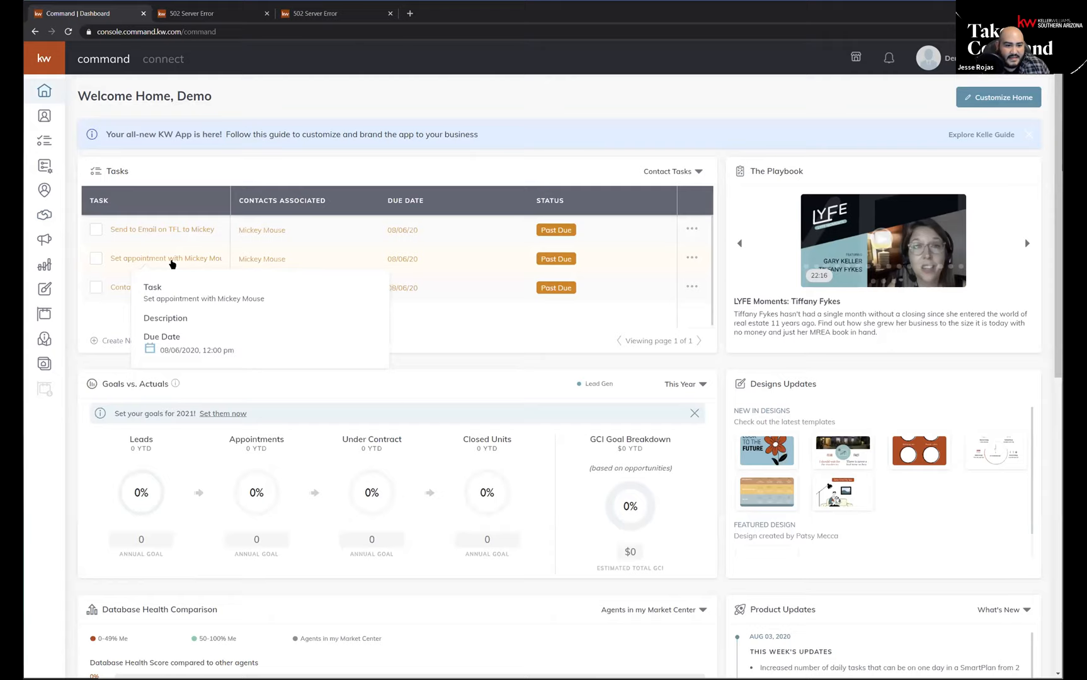
mouse_move(188, 260)
click(67, 33)
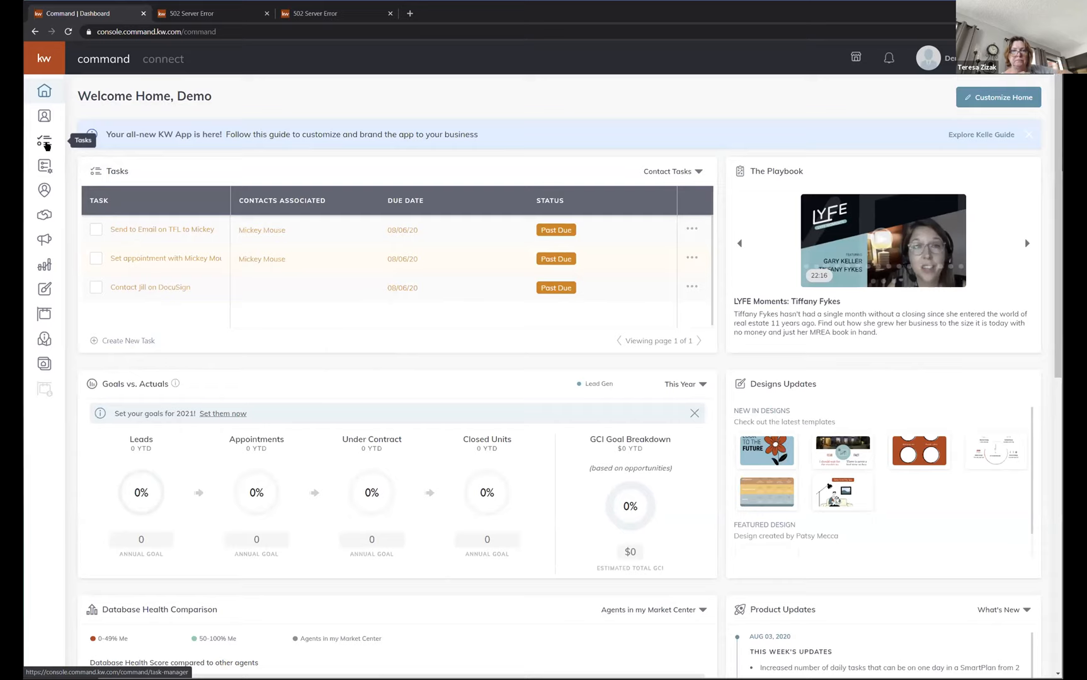
Open the task manager, dismiss the feedback pop-up and view the opportunity tasks.
click(45, 144)
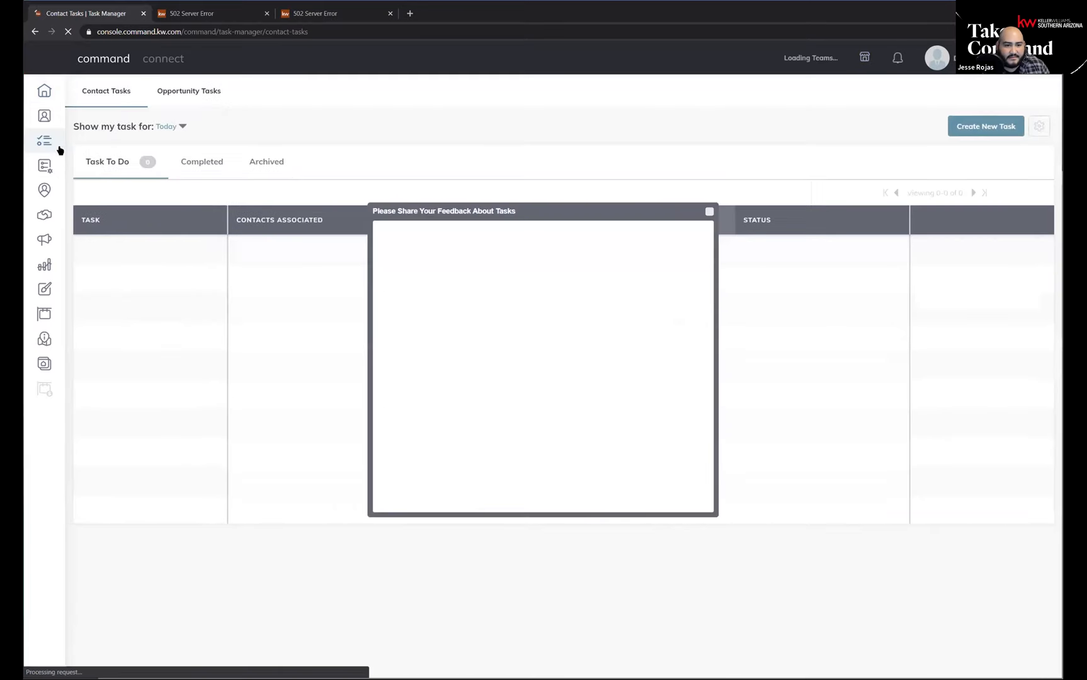
click(708, 213)
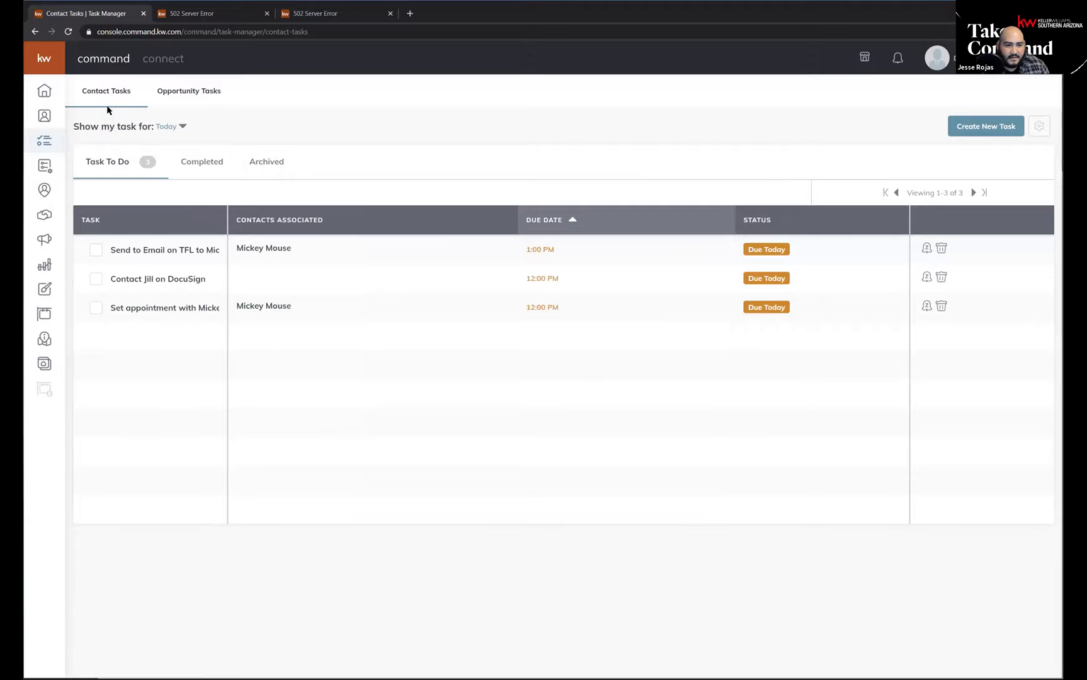
click(189, 93)
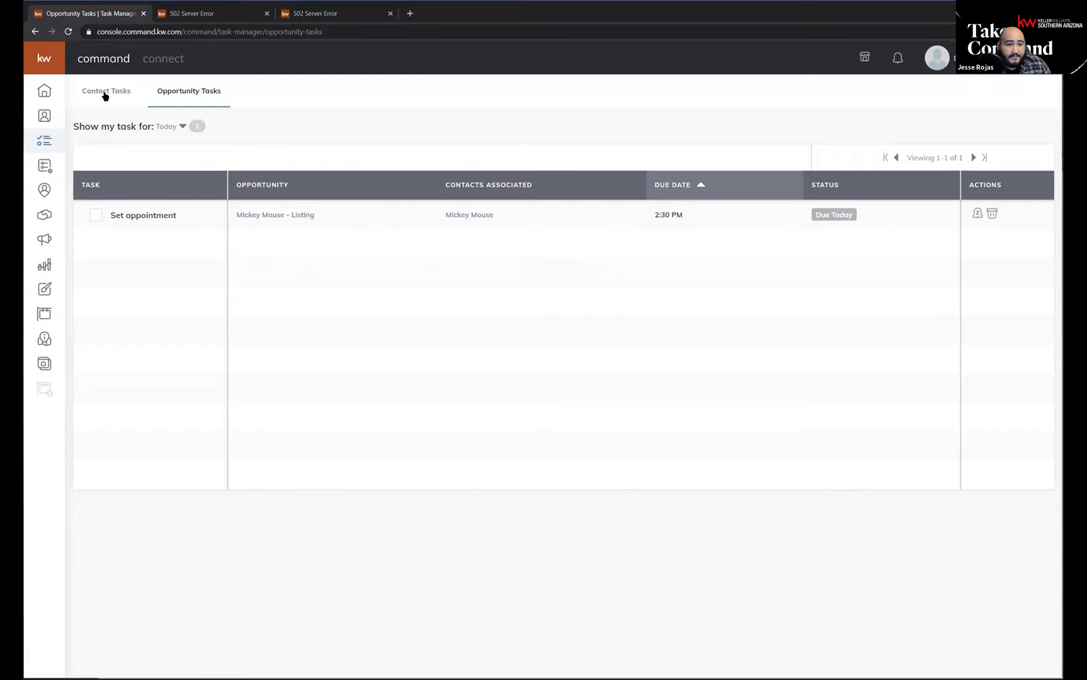
Return to the home page and switch its Tasks widget to Opportunity Tasks and back to Contact Tasks.
click(49, 91)
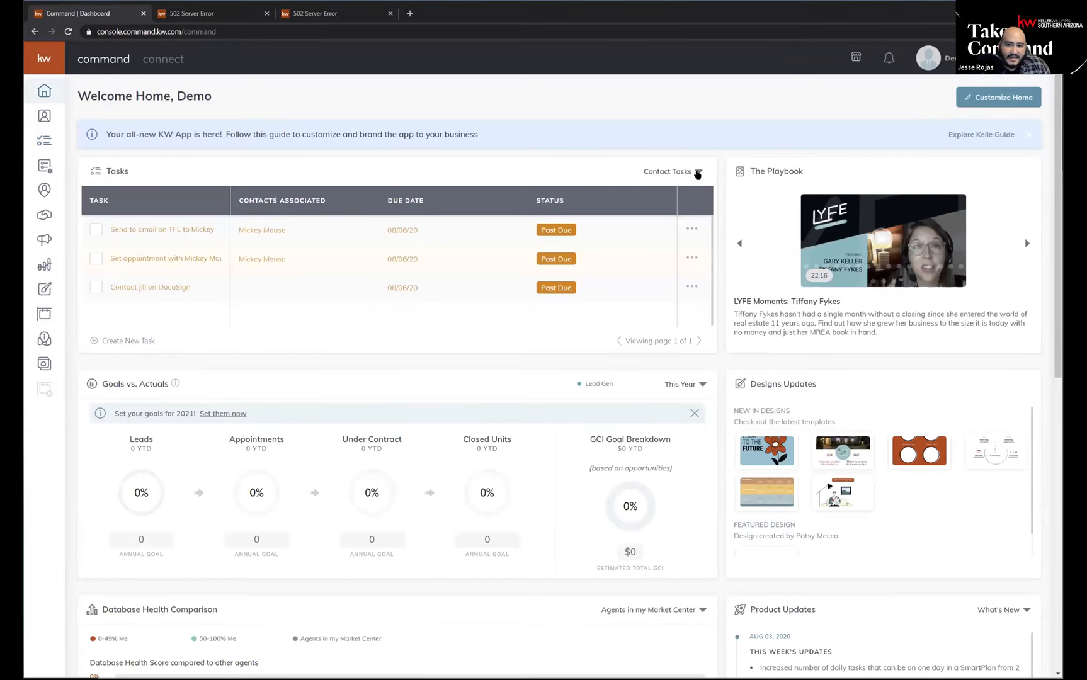
click(697, 172)
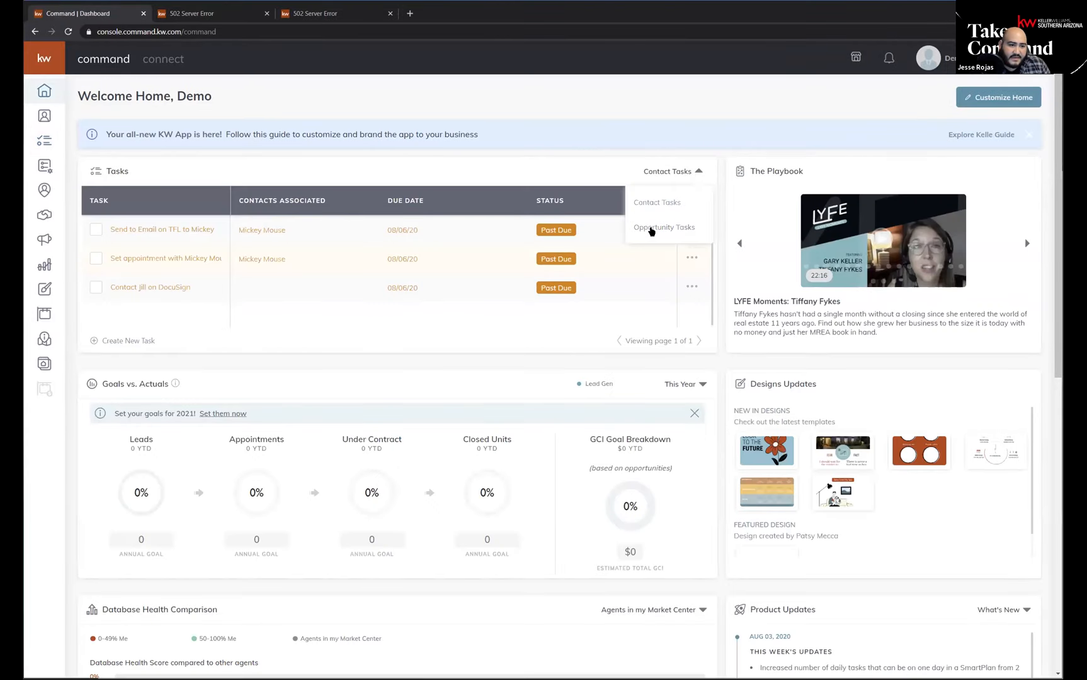
click(652, 228)
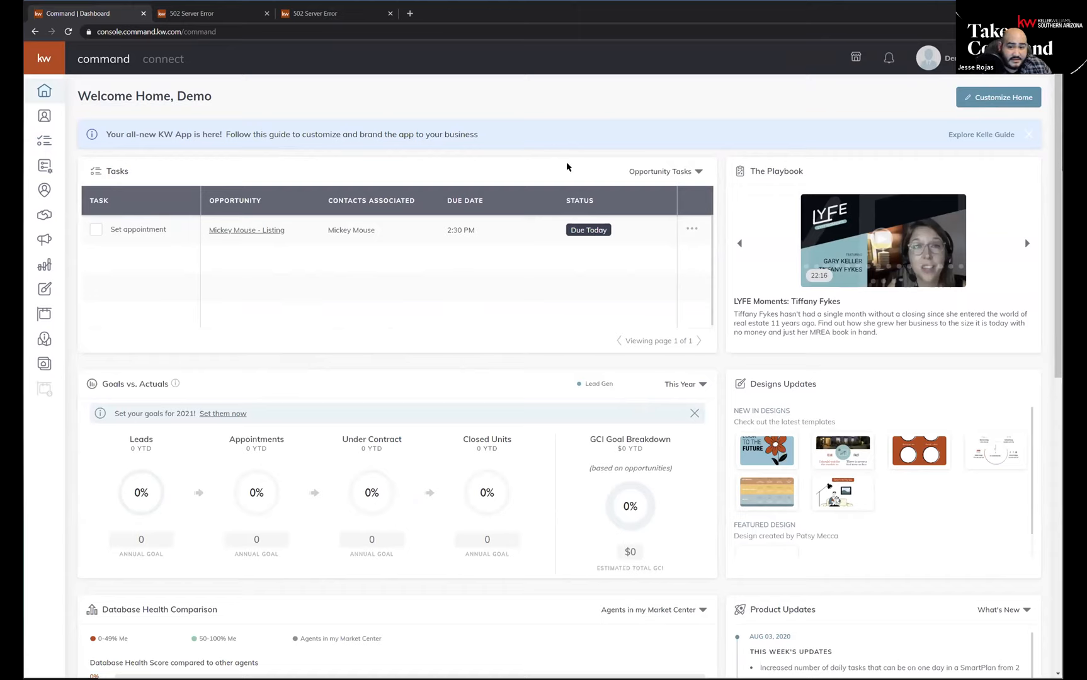
click(670, 172)
click(672, 207)
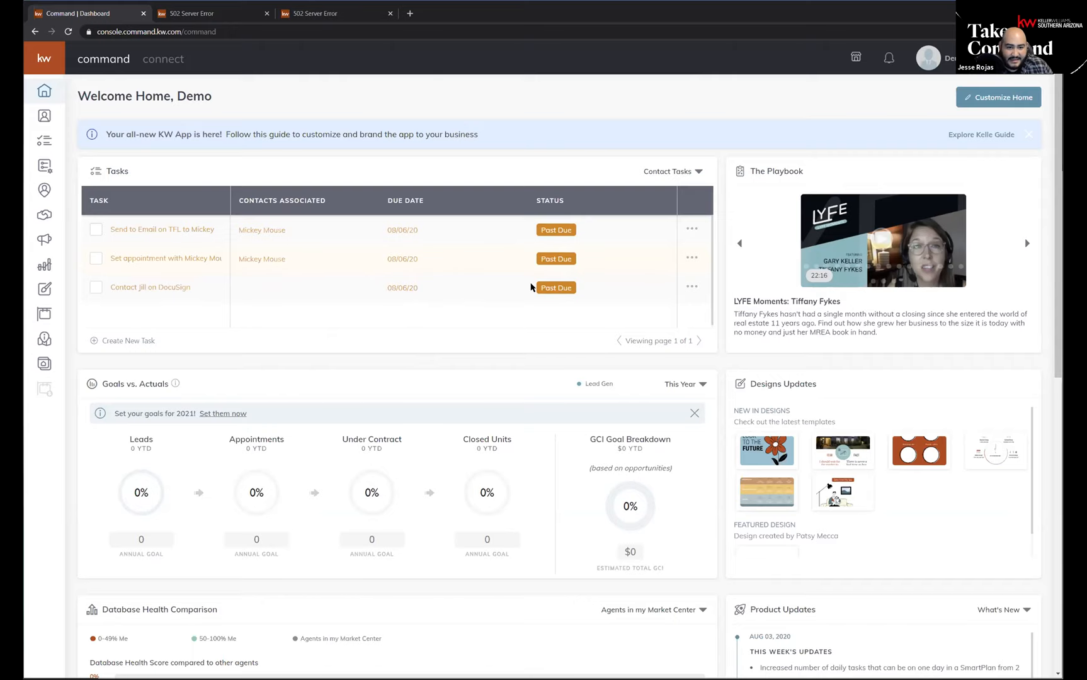
Examine the details of the individual contact tasks listed in the home page's Tasks widget.
mouse_move(117, 287)
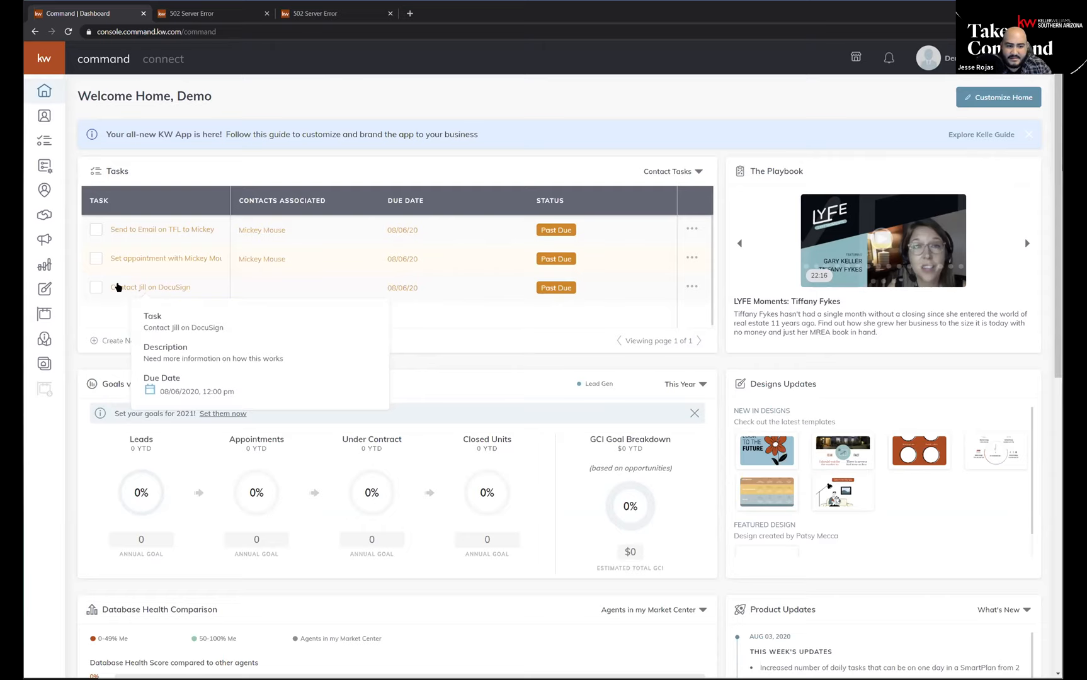
mouse_move(144, 264)
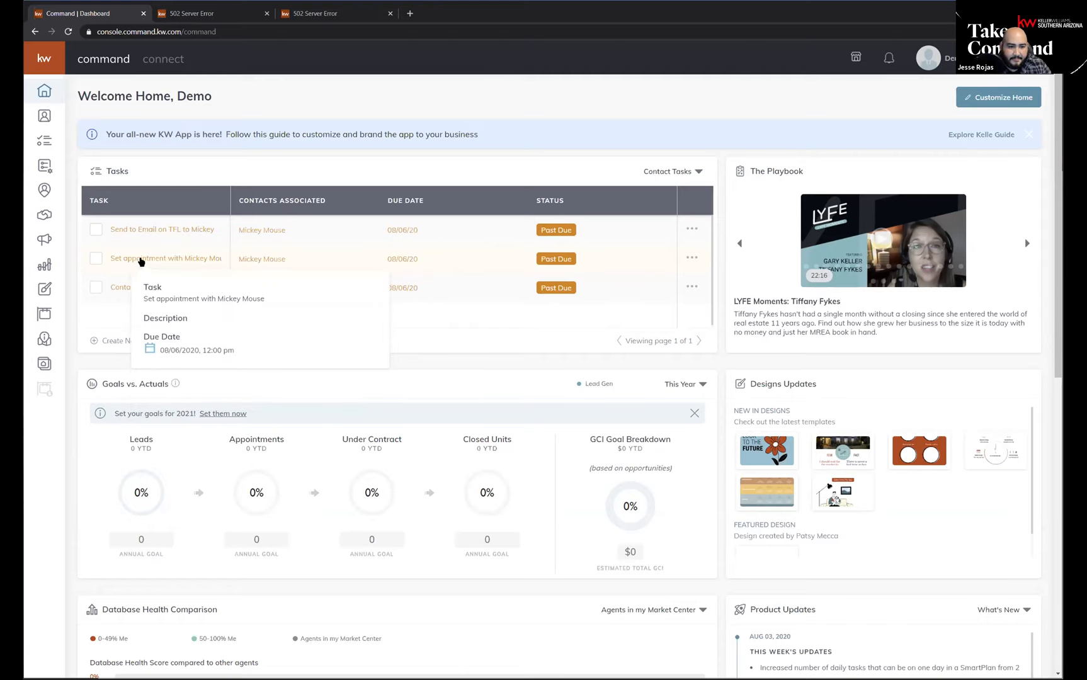
mouse_move(132, 230)
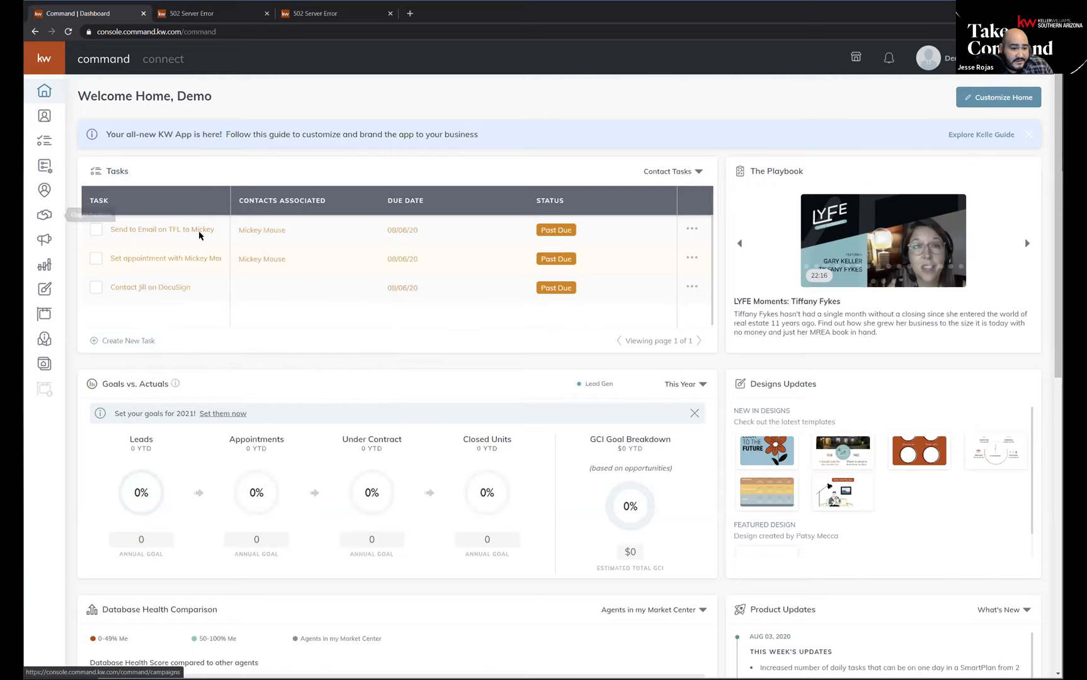
Open the Cultivate phase of the Listings opportunities and view the Mickey Mouse listing's checklist again.
click(47, 217)
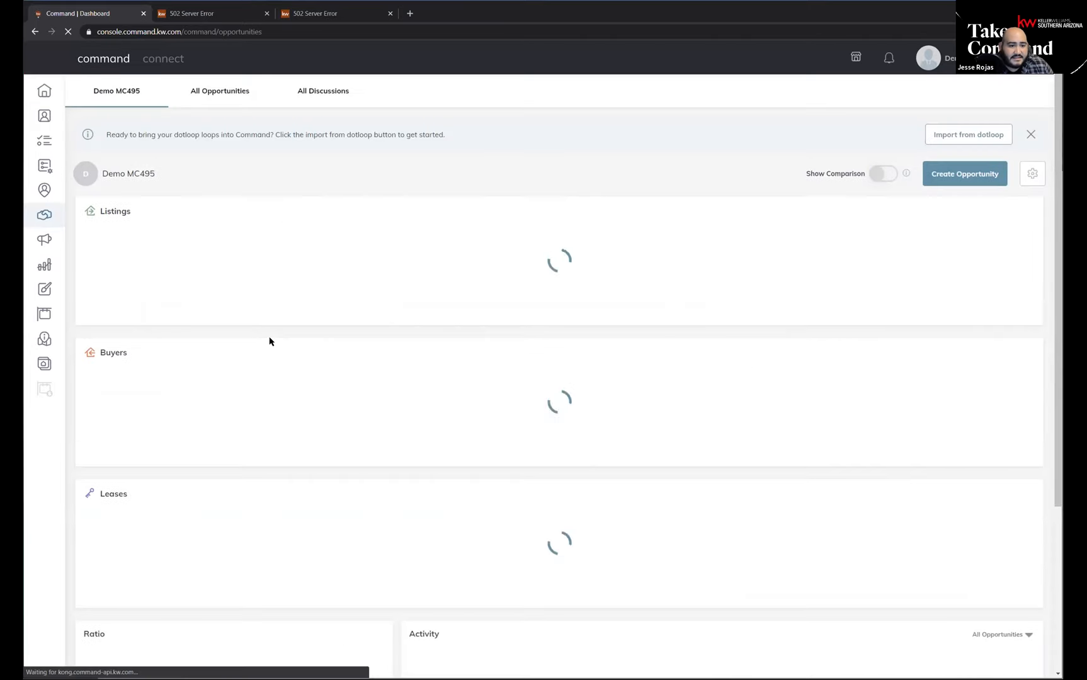
click(123, 270)
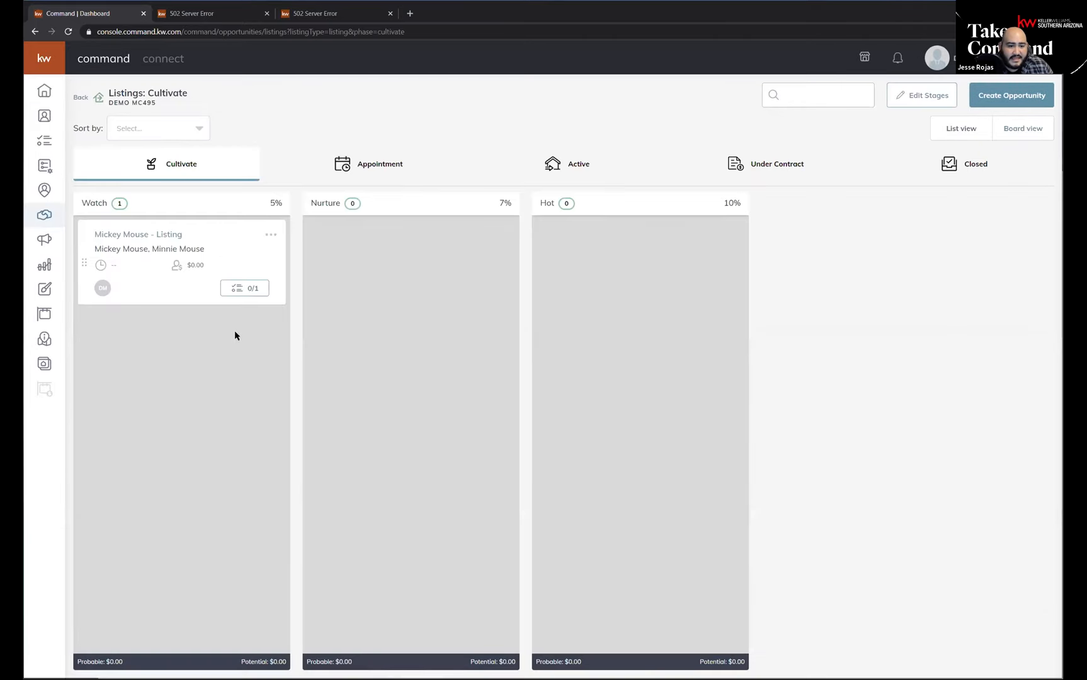
click(246, 290)
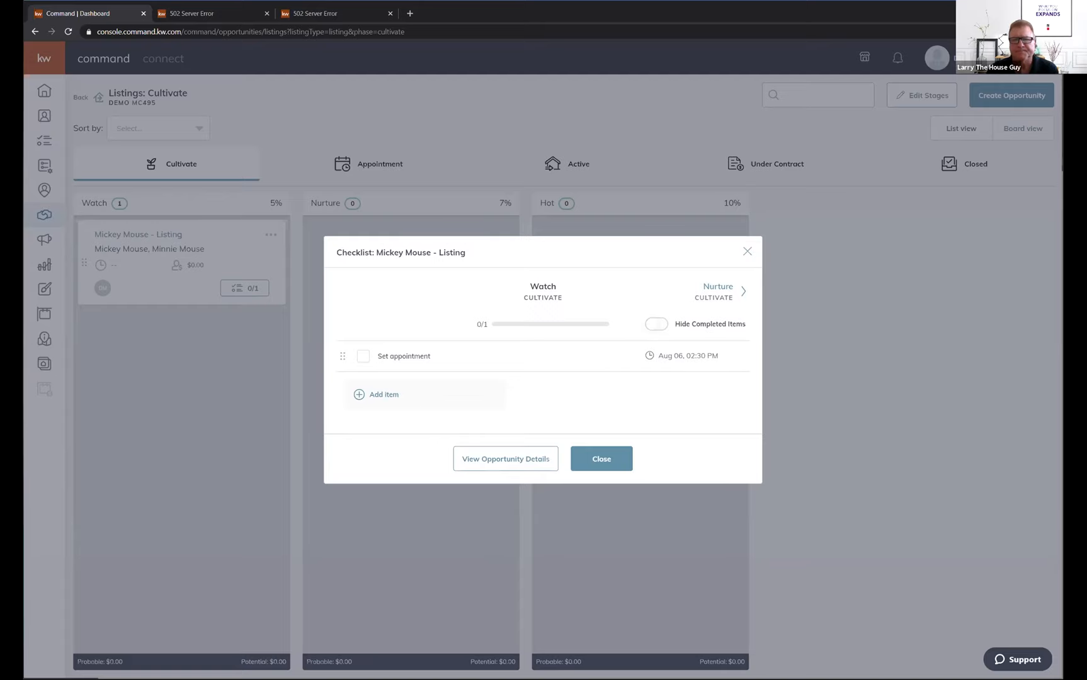
Close the Mickey Mouse listing's checklist.
click(746, 252)
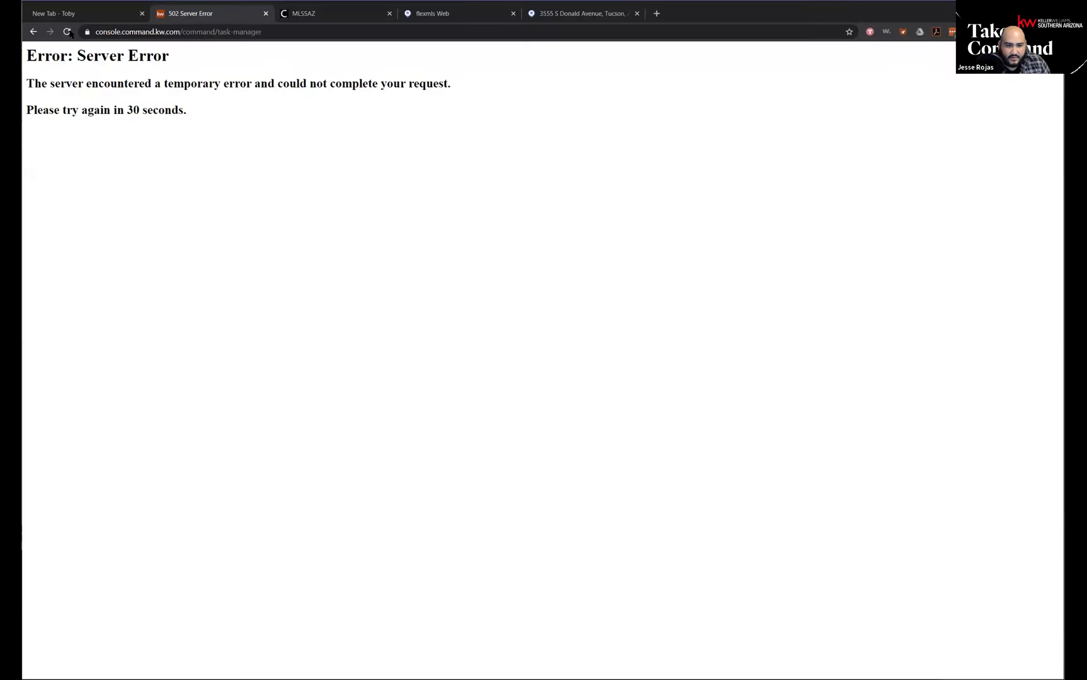
Reload the failed task manager page in the team account's browser window and open the Contacts list.
click(68, 32)
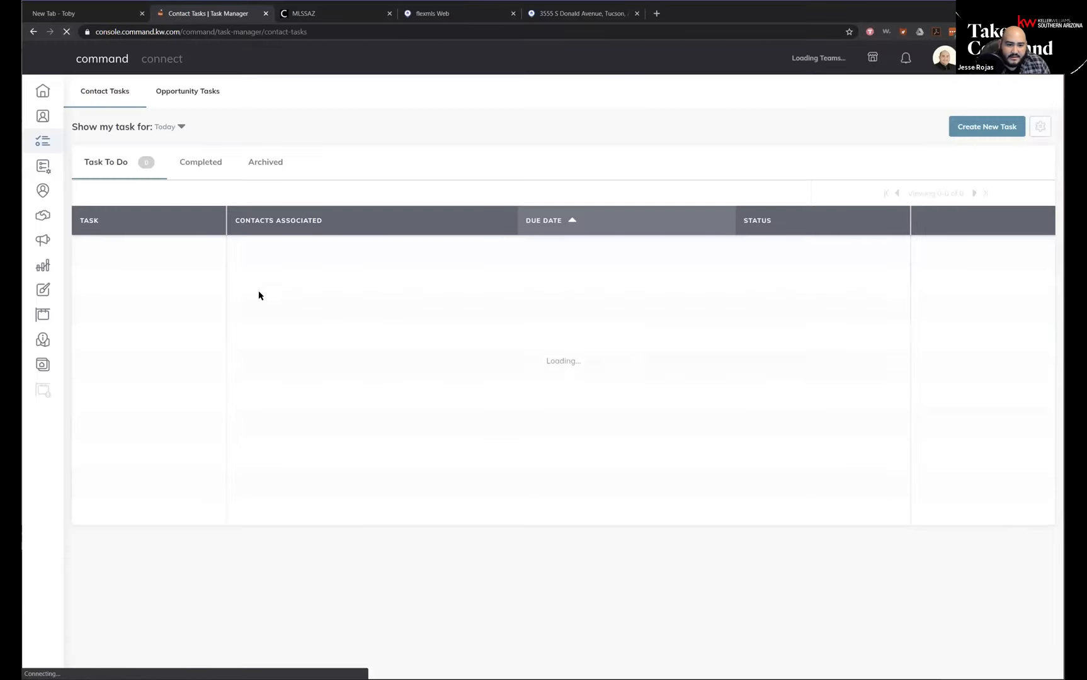
click(43, 122)
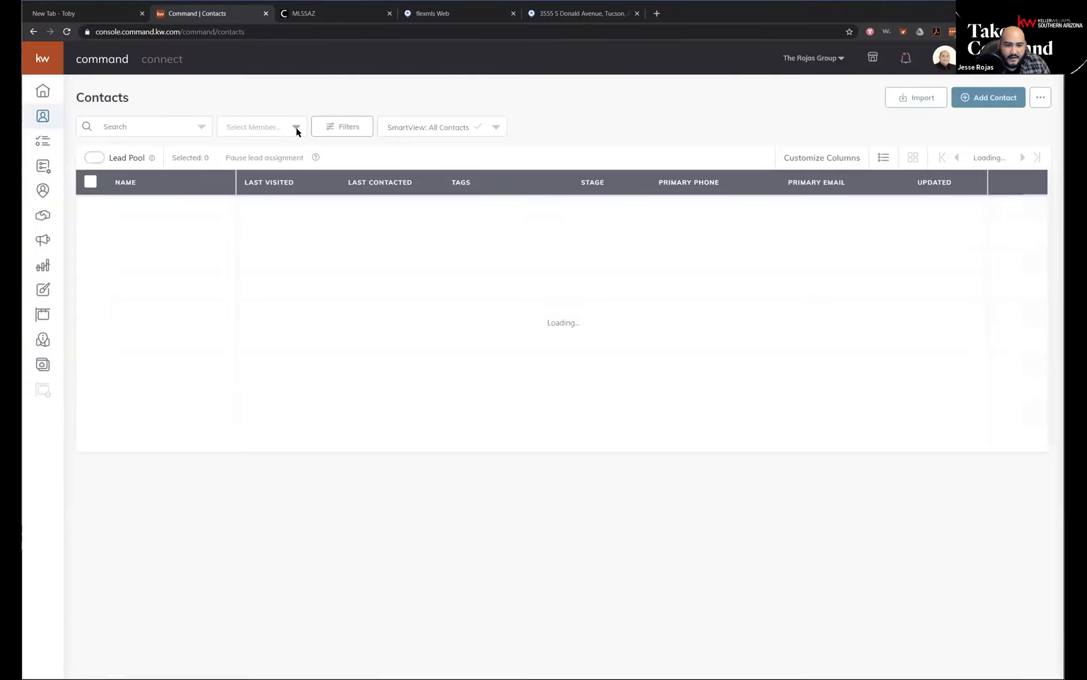
Filter the Contacts list by individual team members in turn, then show the contacts of all members.
click(284, 130)
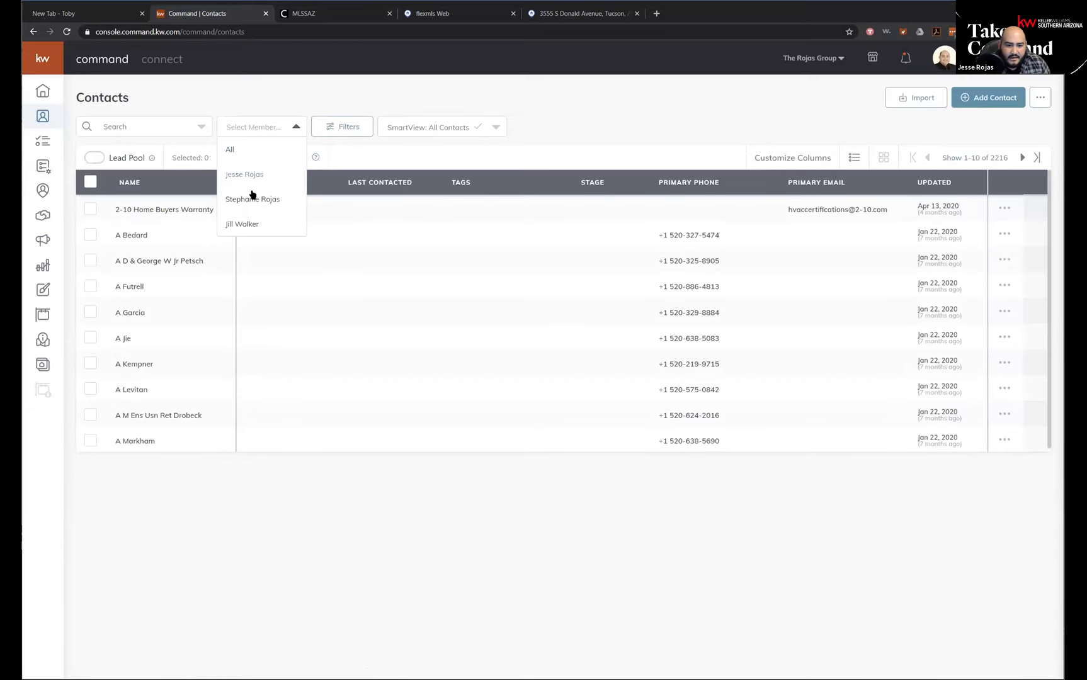
click(251, 131)
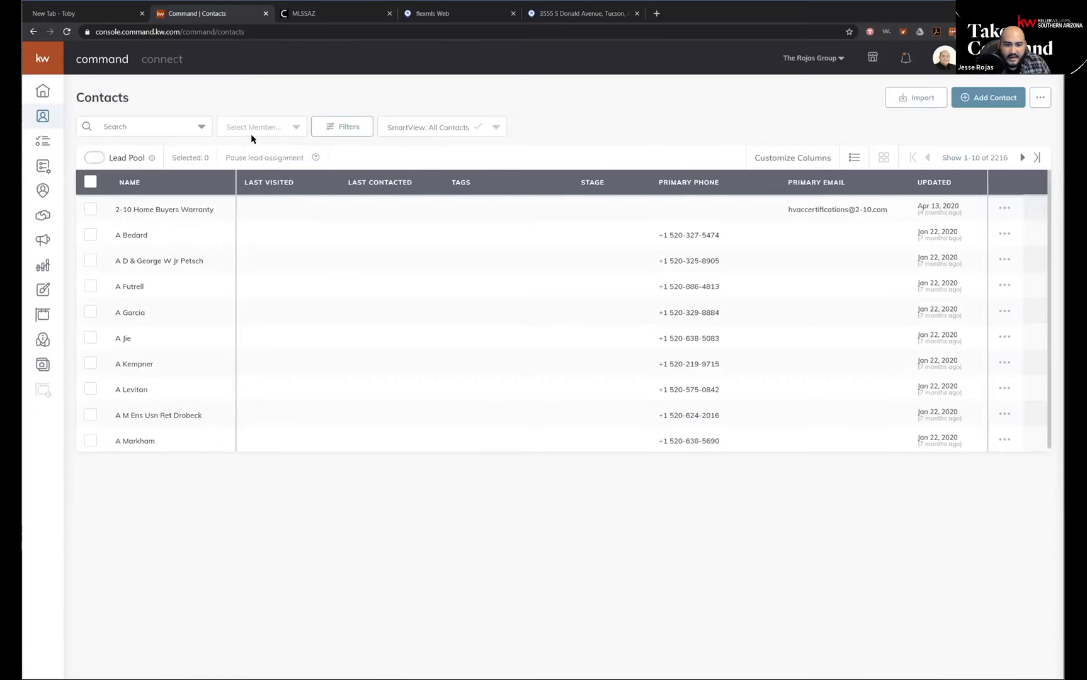
click(294, 129)
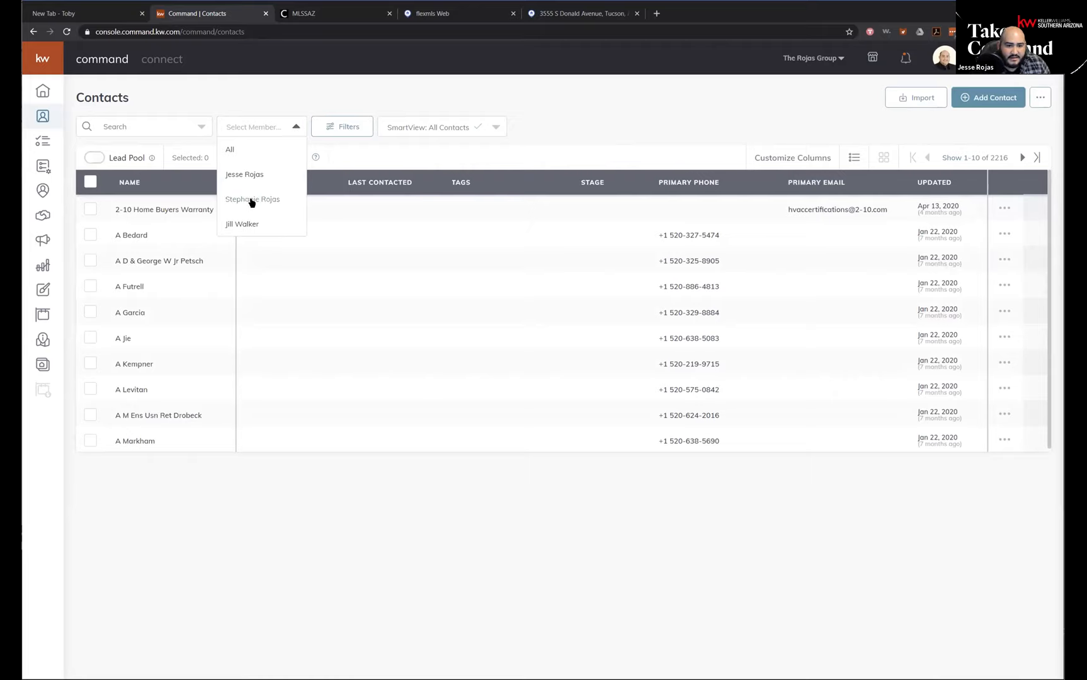
click(252, 199)
click(299, 129)
click(274, 221)
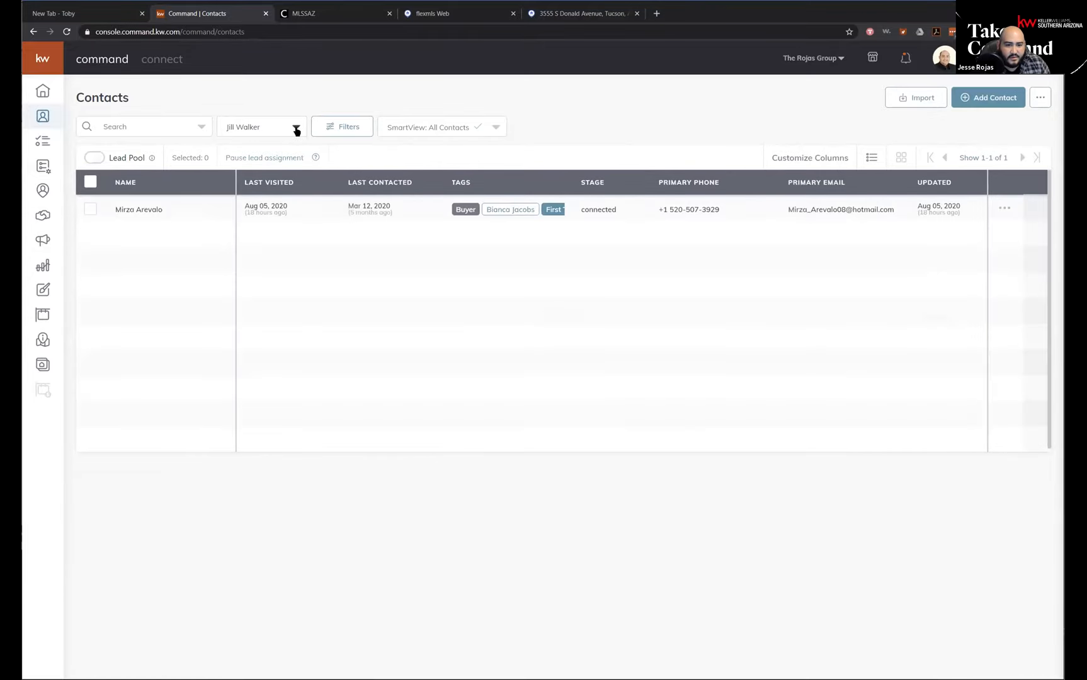
click(296, 128)
click(280, 177)
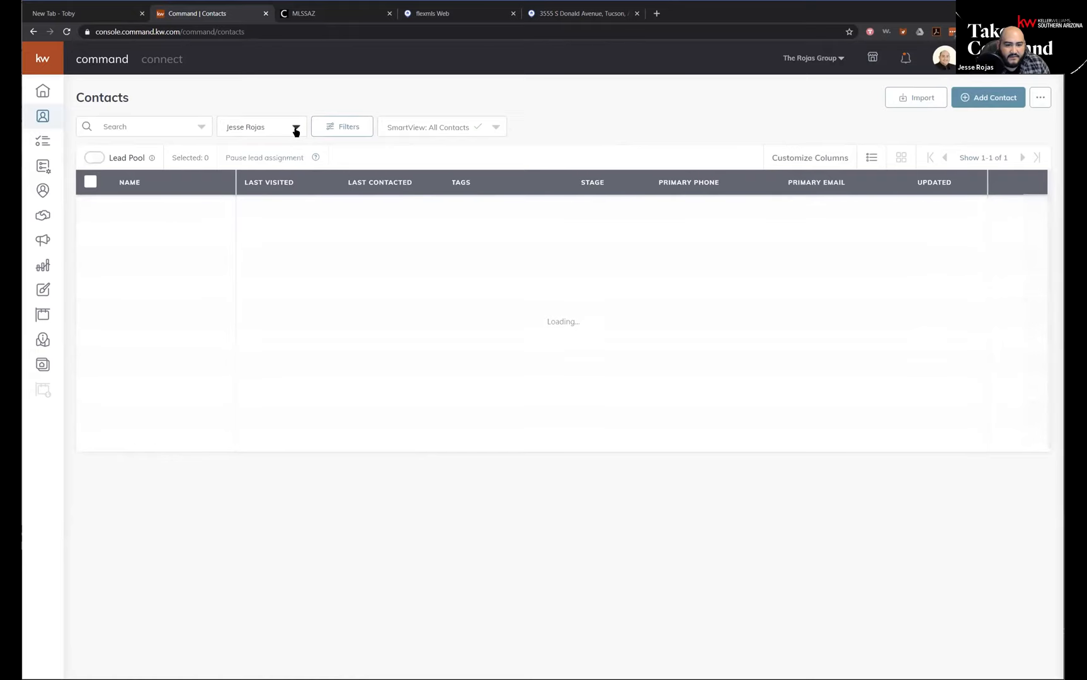
click(296, 129)
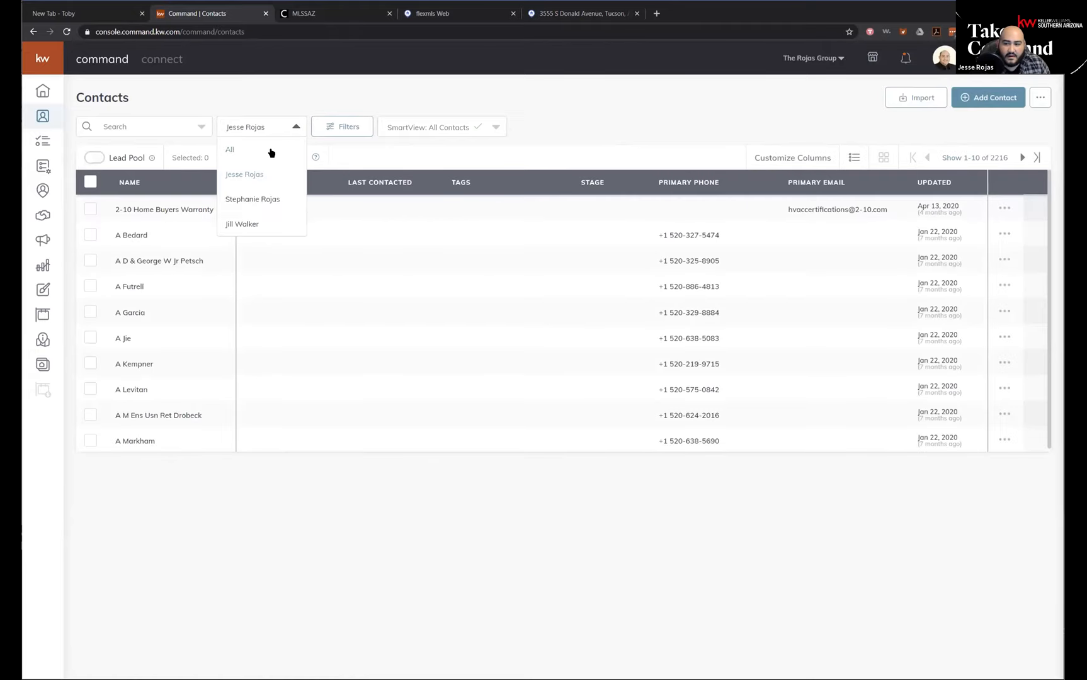
click(271, 151)
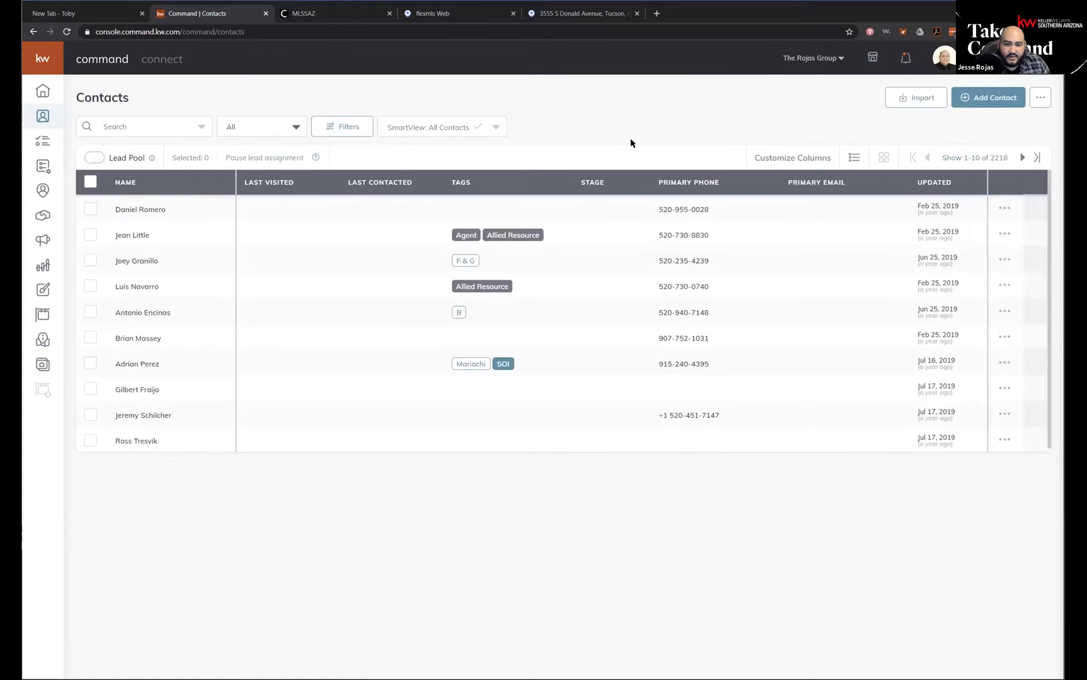
Return to the home page, then open the team's reports and show the Opportunities Report for the second listed team member.
click(42, 91)
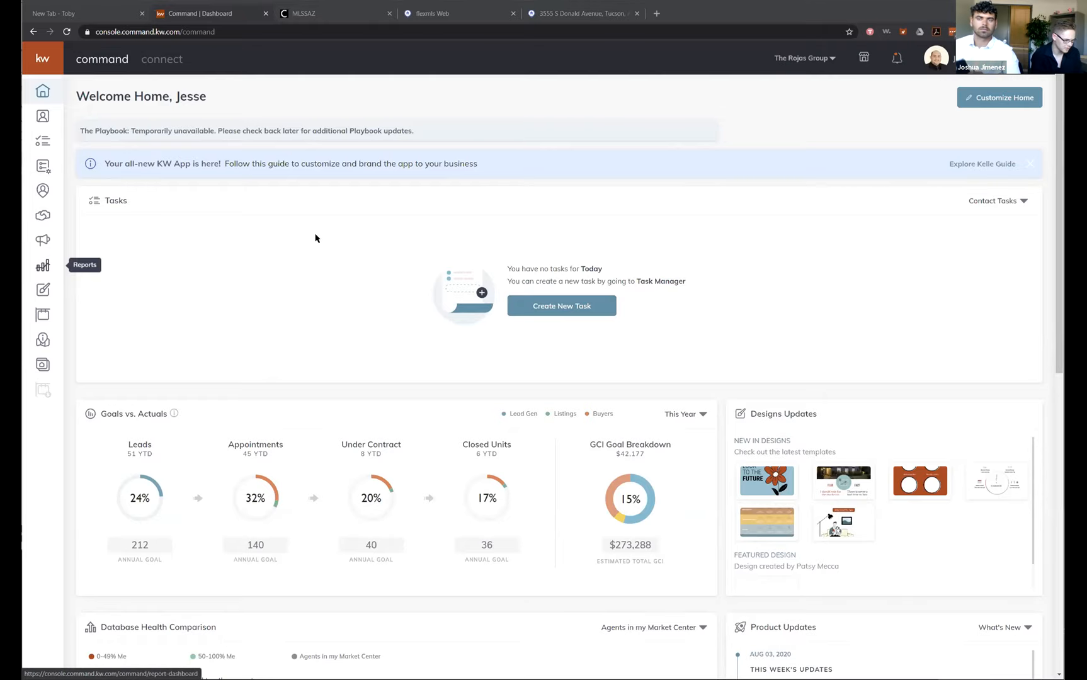
click(158, 93)
click(327, 127)
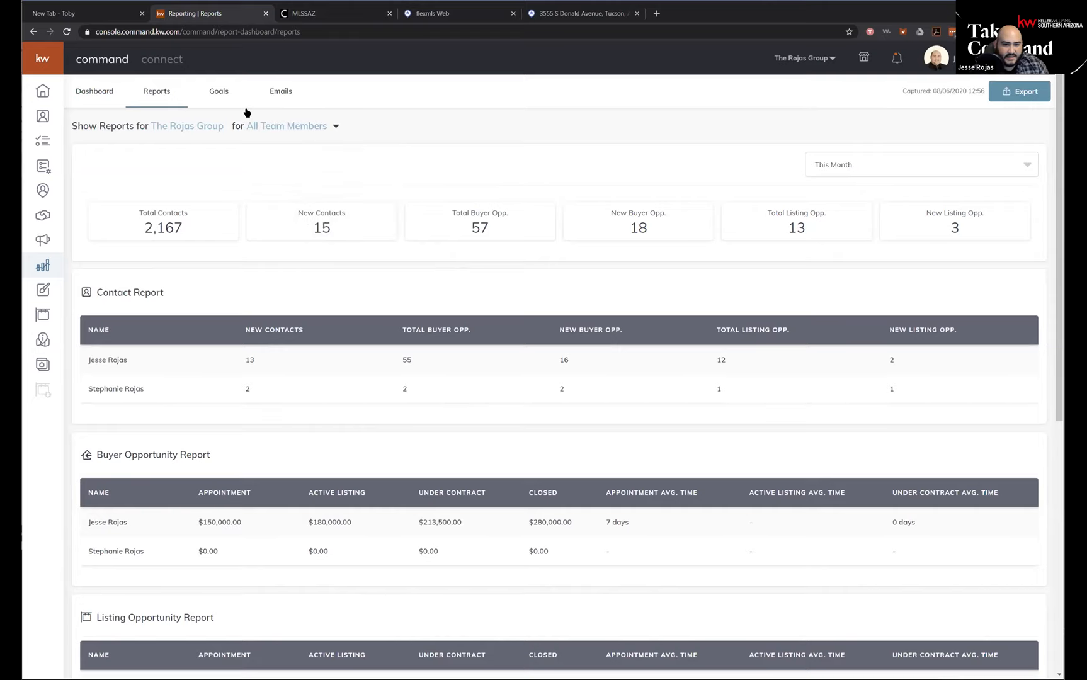
click(336, 126)
click(330, 199)
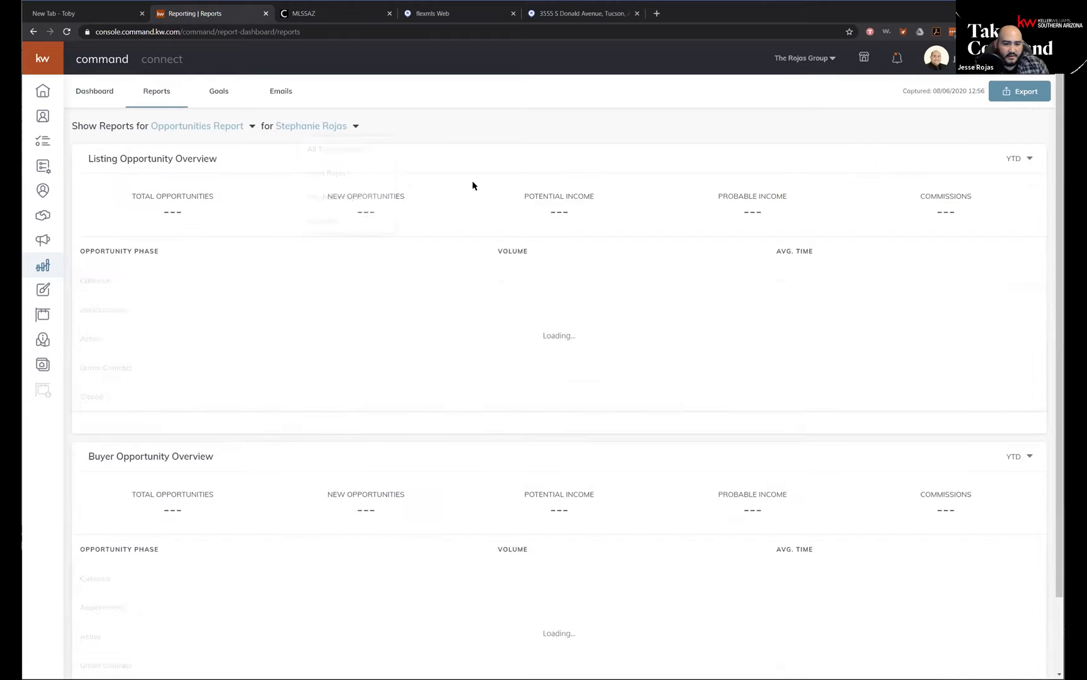
Show the Opportunities Report for the first listed team member and then for the last one.
click(352, 127)
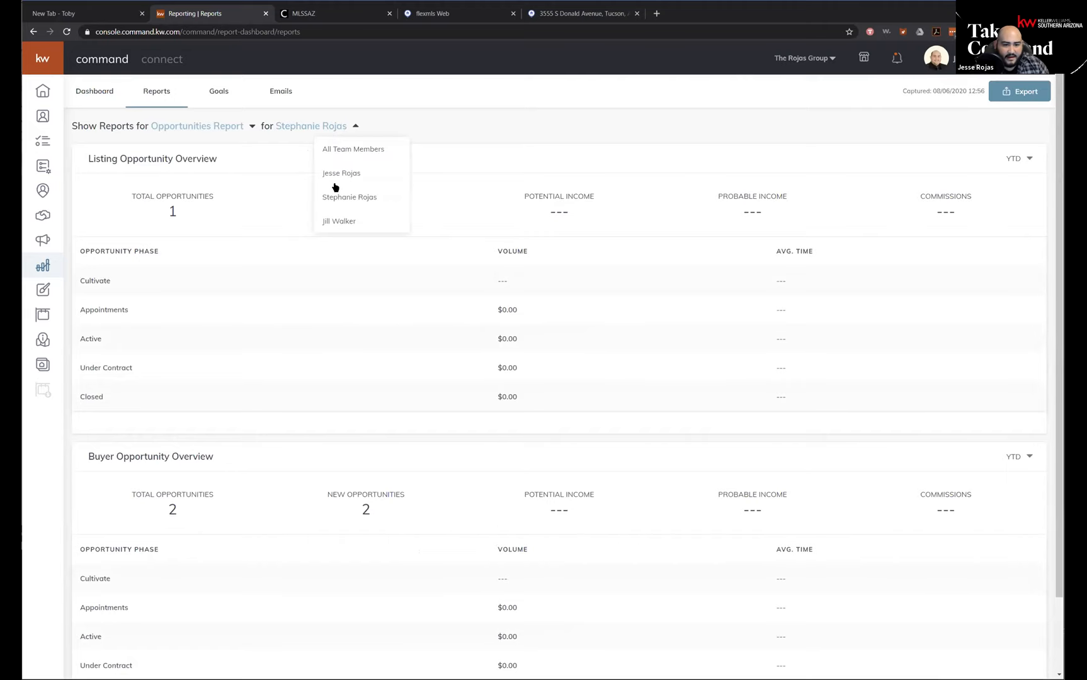
click(354, 173)
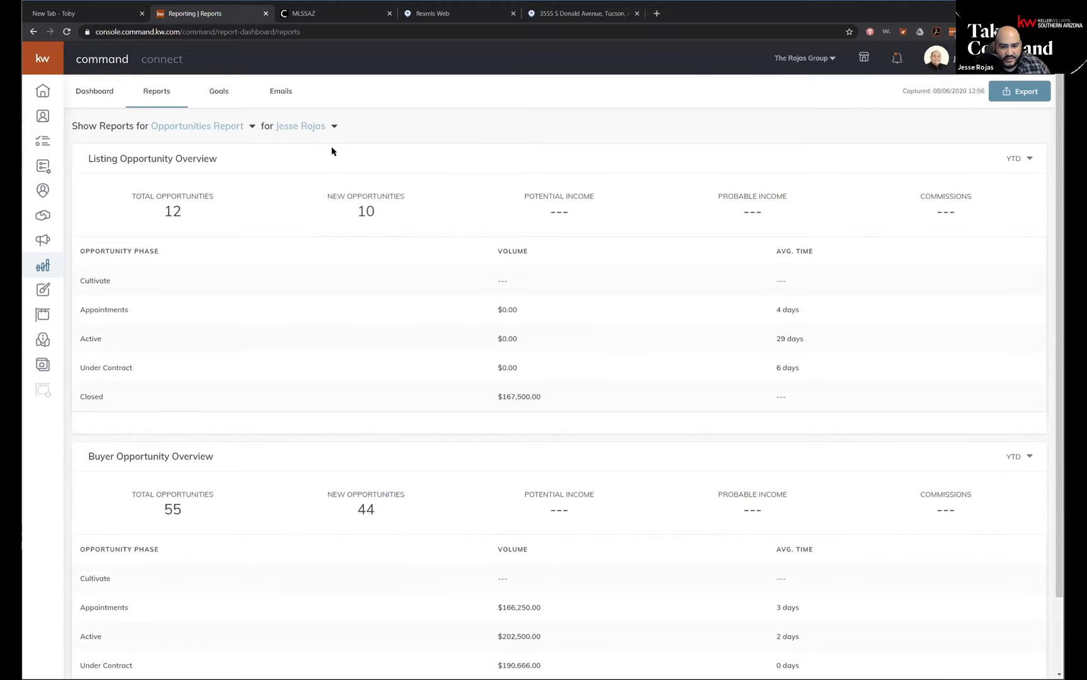
click(332, 127)
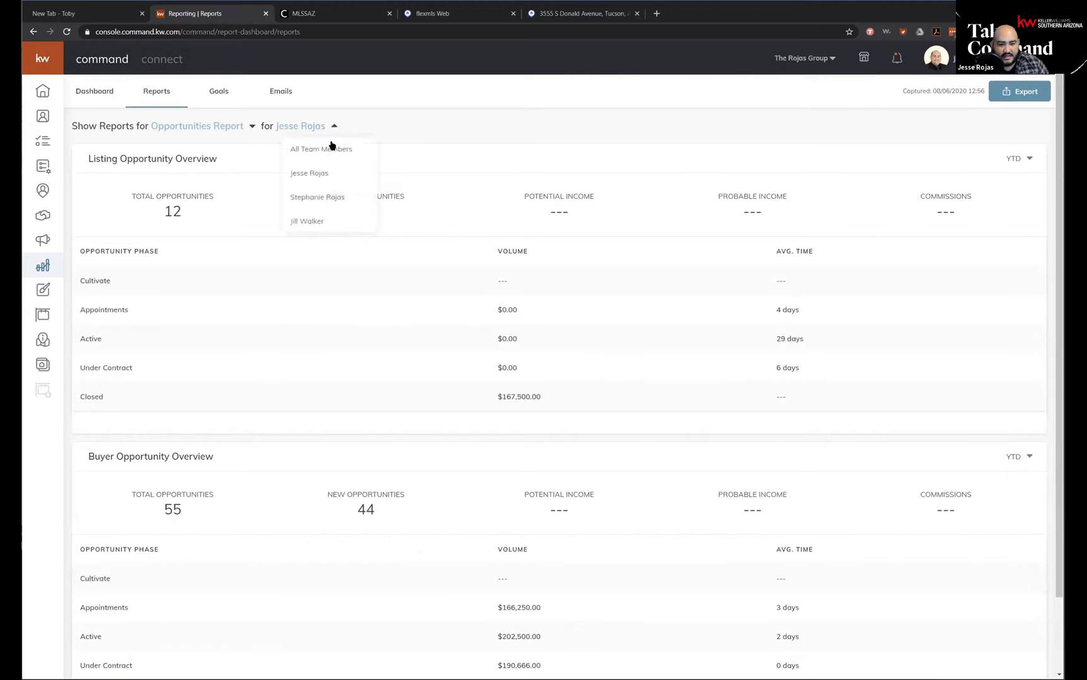
click(328, 219)
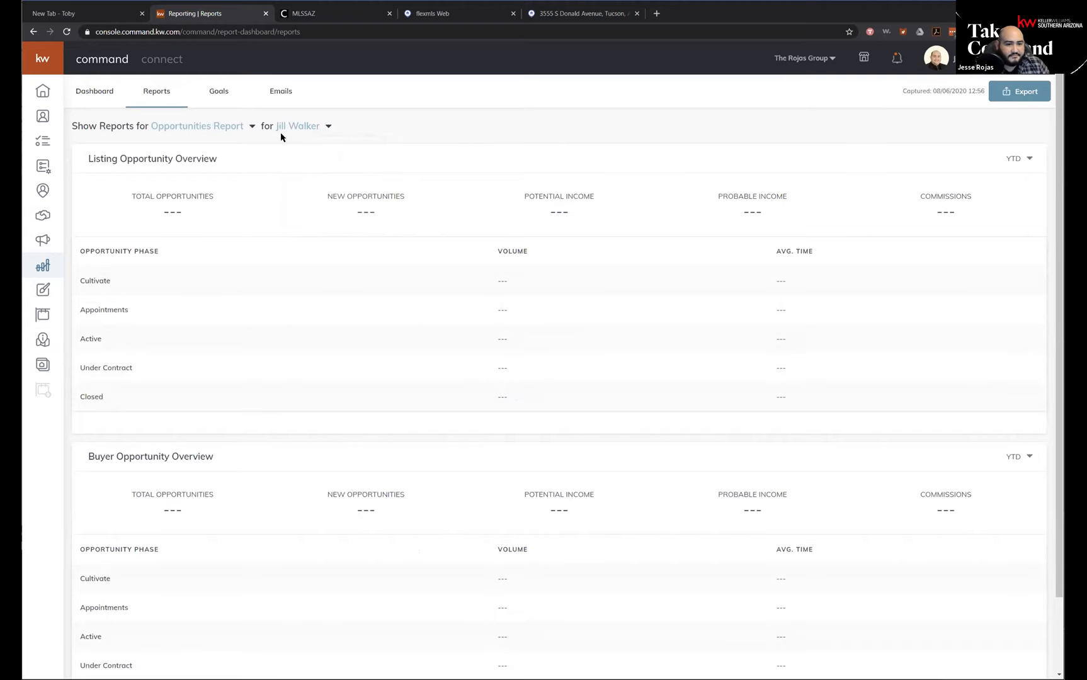
Switch the team member's report to Database Report, then Goals Report and back to Opportunities Report.
click(251, 127)
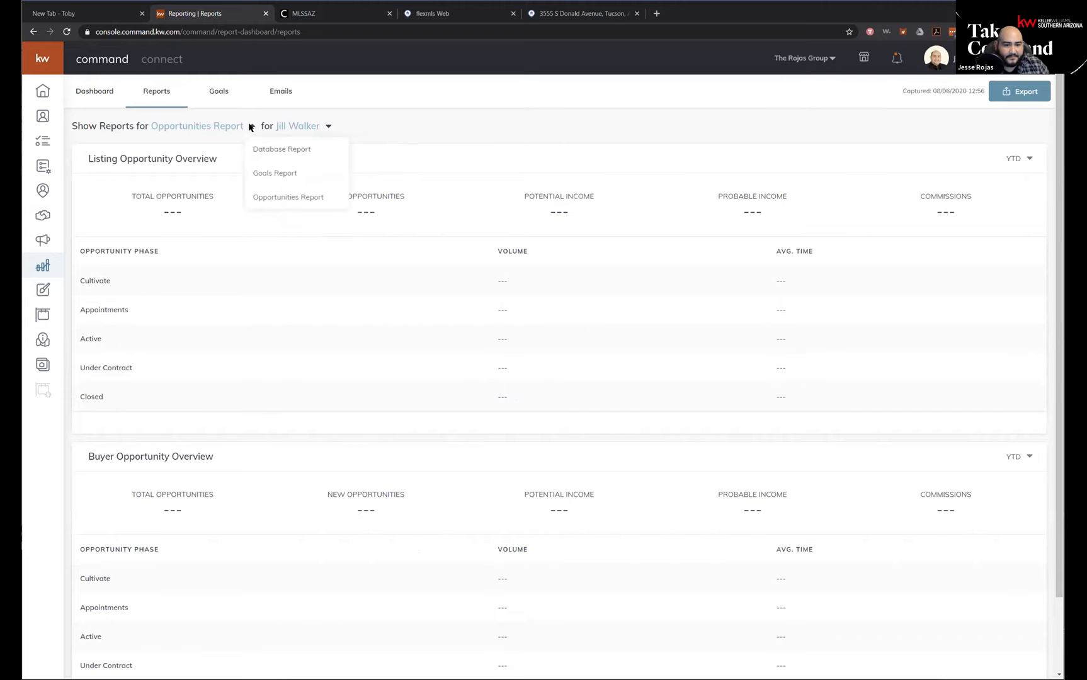
click(282, 149)
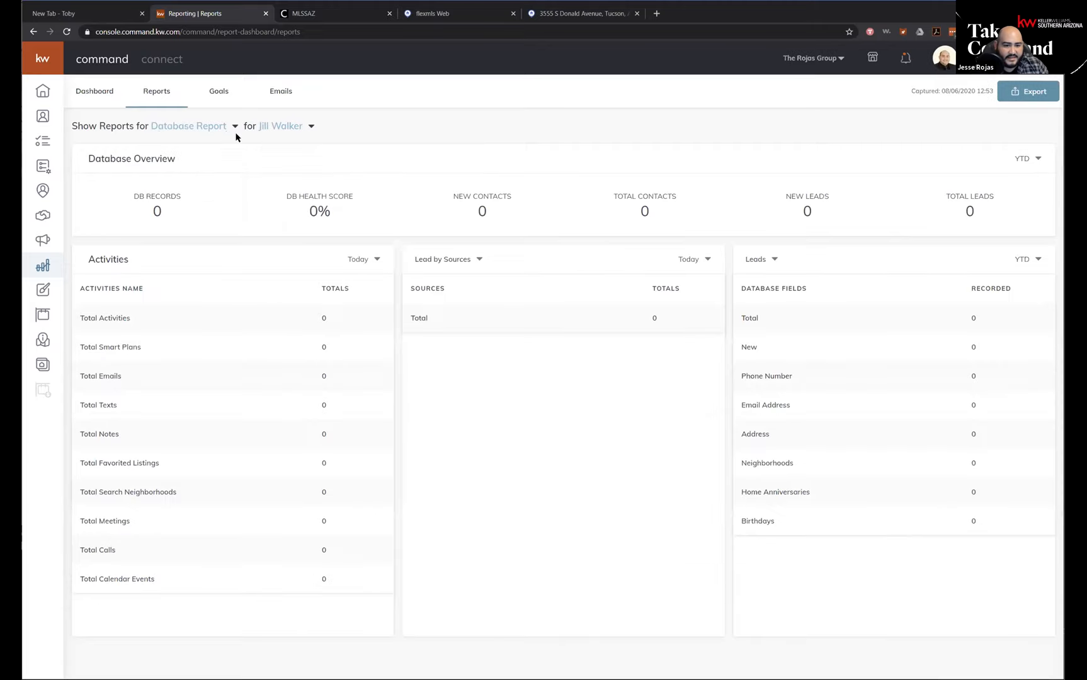
click(235, 127)
click(243, 174)
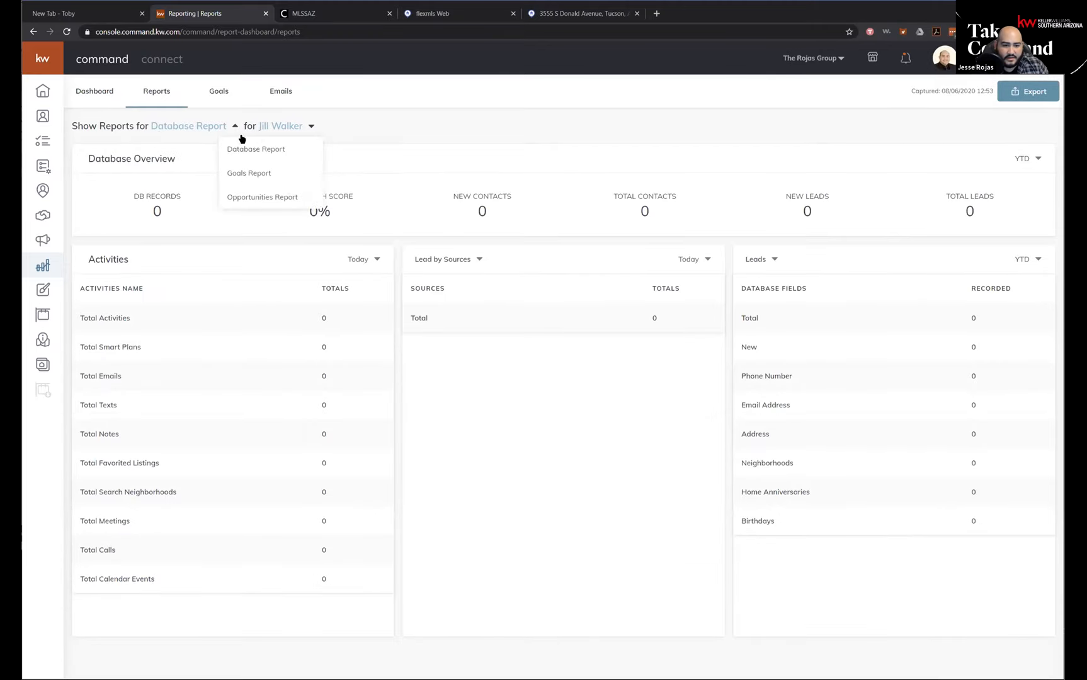
click(216, 128)
click(234, 201)
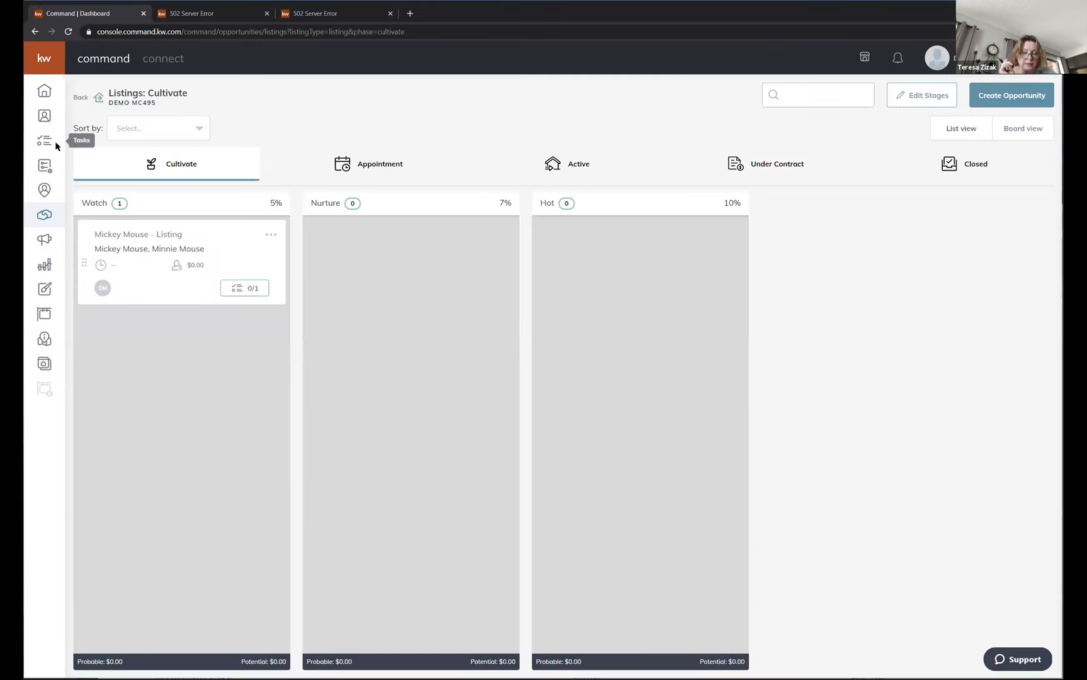
In the demo account, create a new SmartPlan named "Facebook lead plan".
click(44, 165)
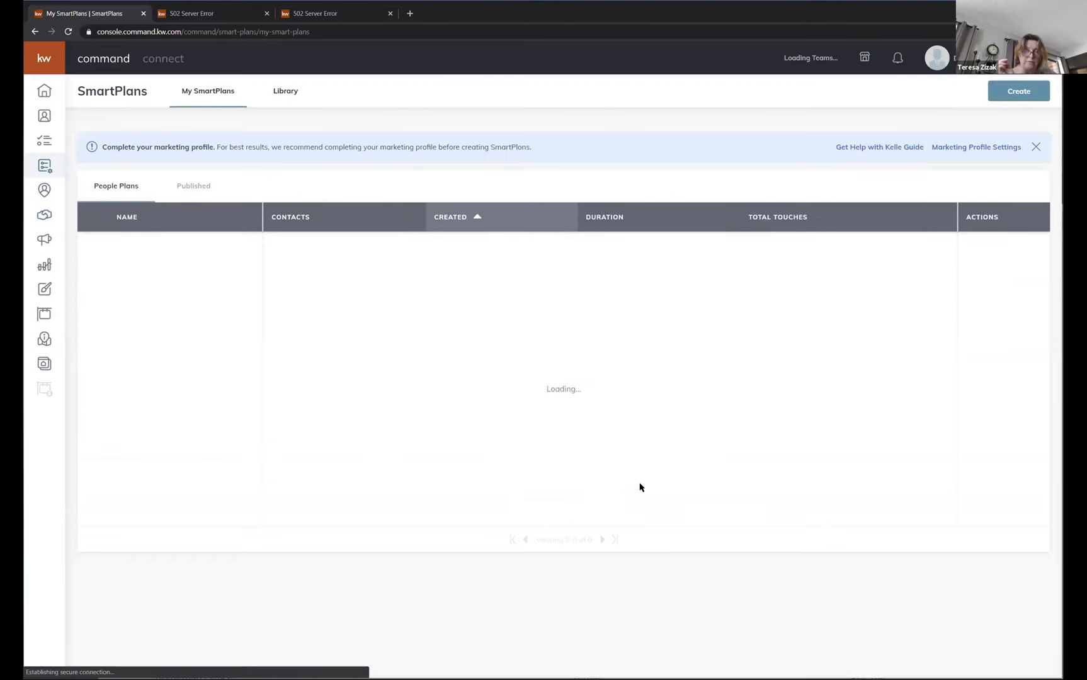
click(1021, 92)
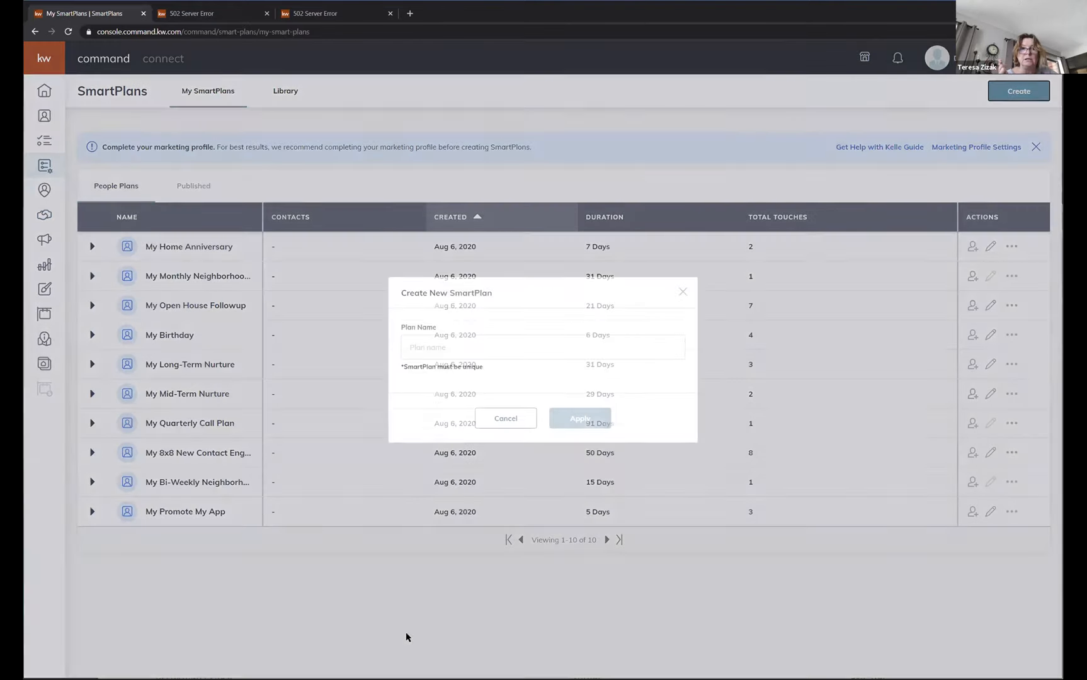
click(500, 351)
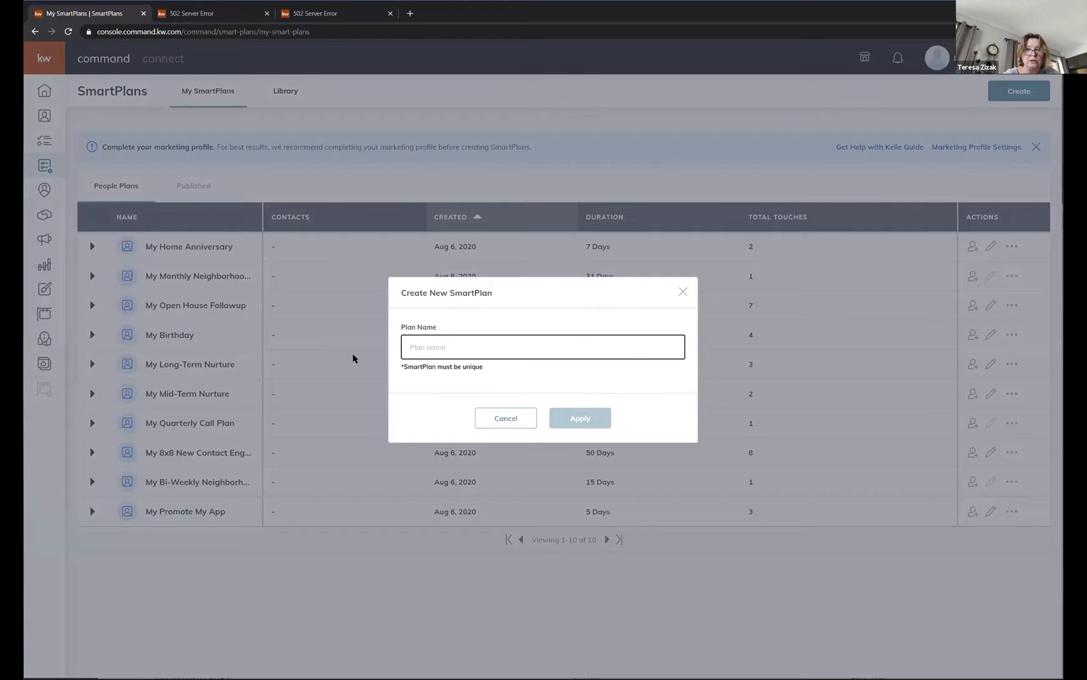
text(Fo)
text(cebook )
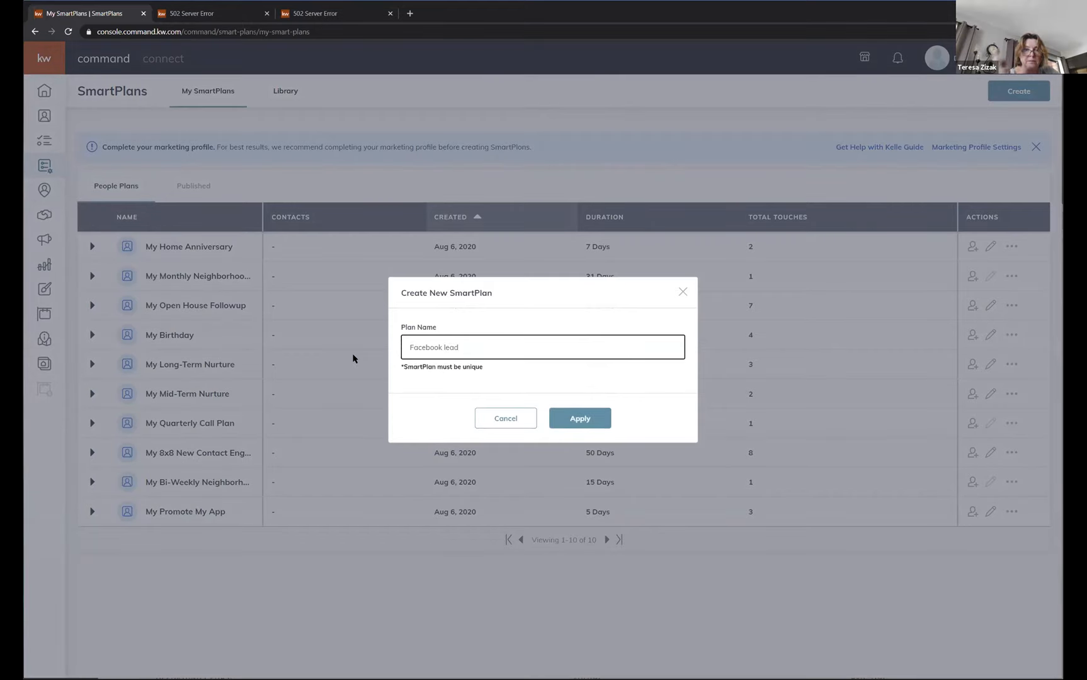
text(lead plan)
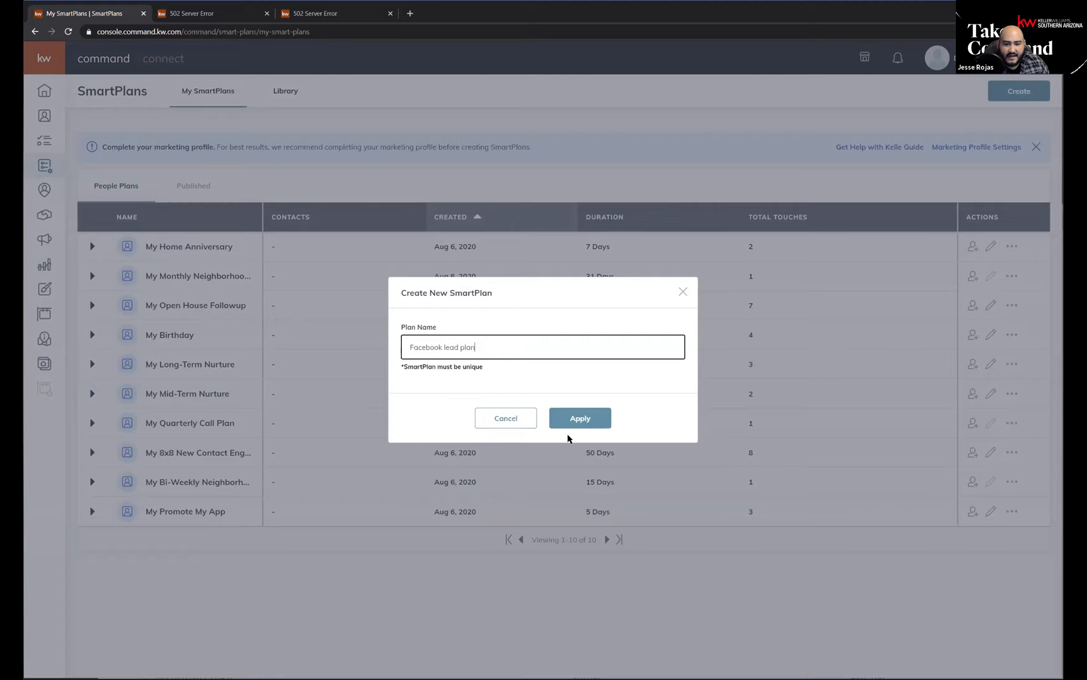
click(577, 420)
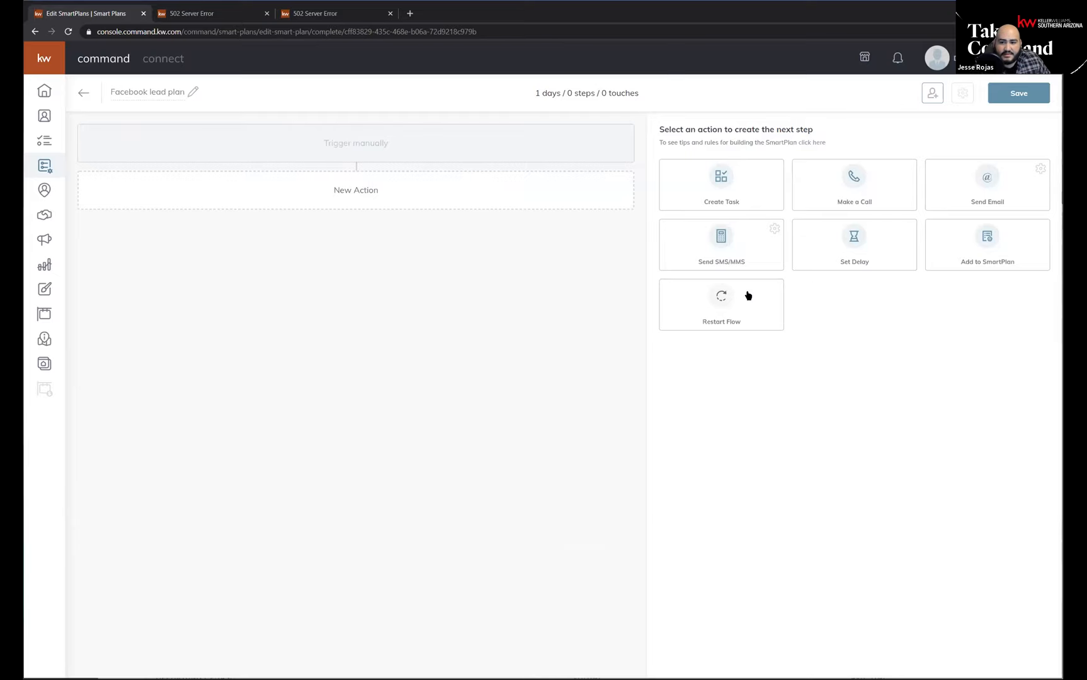
Add a Send SMS/MMS action to the Facebook lead plan, followed by a Set Delay of 1 day.
click(971, 238)
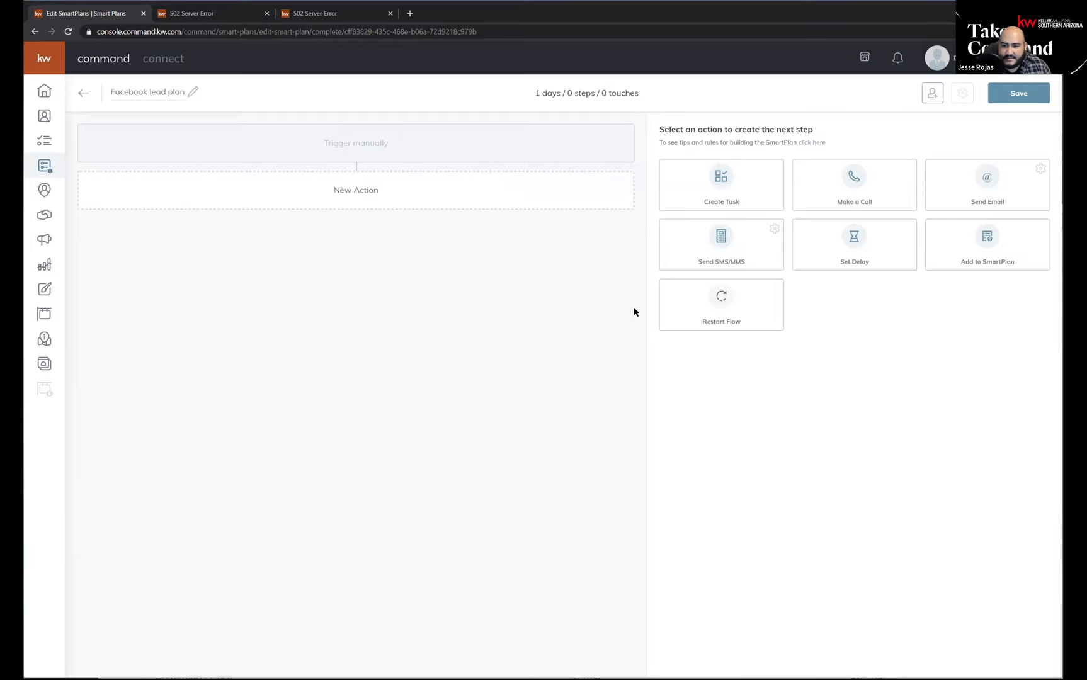
click(722, 238)
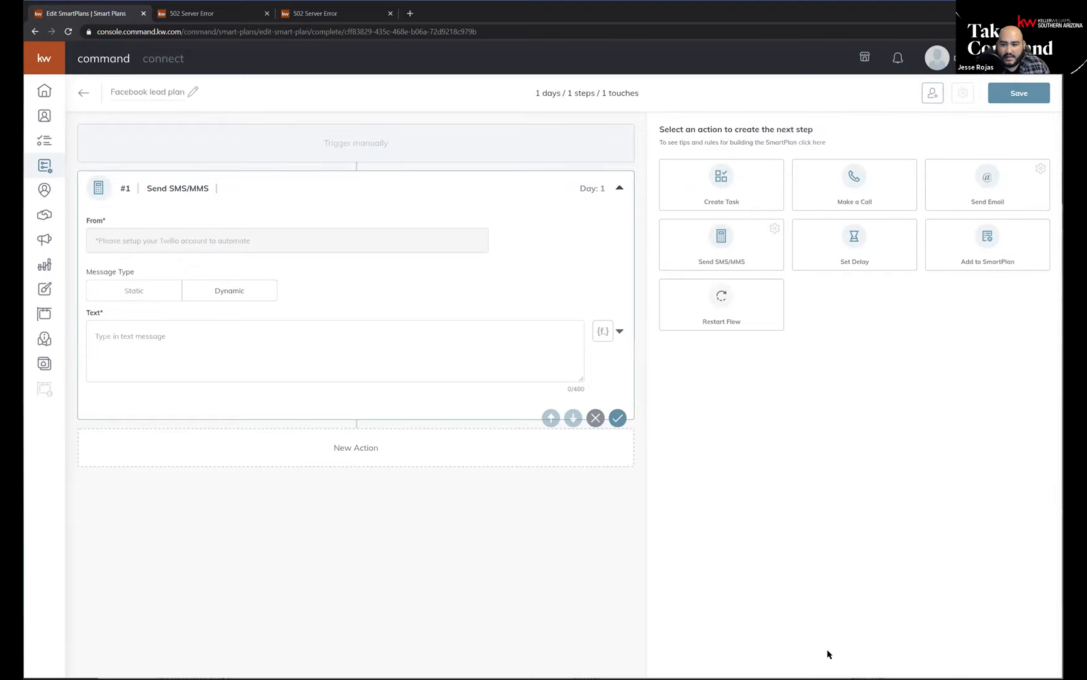
click(855, 239)
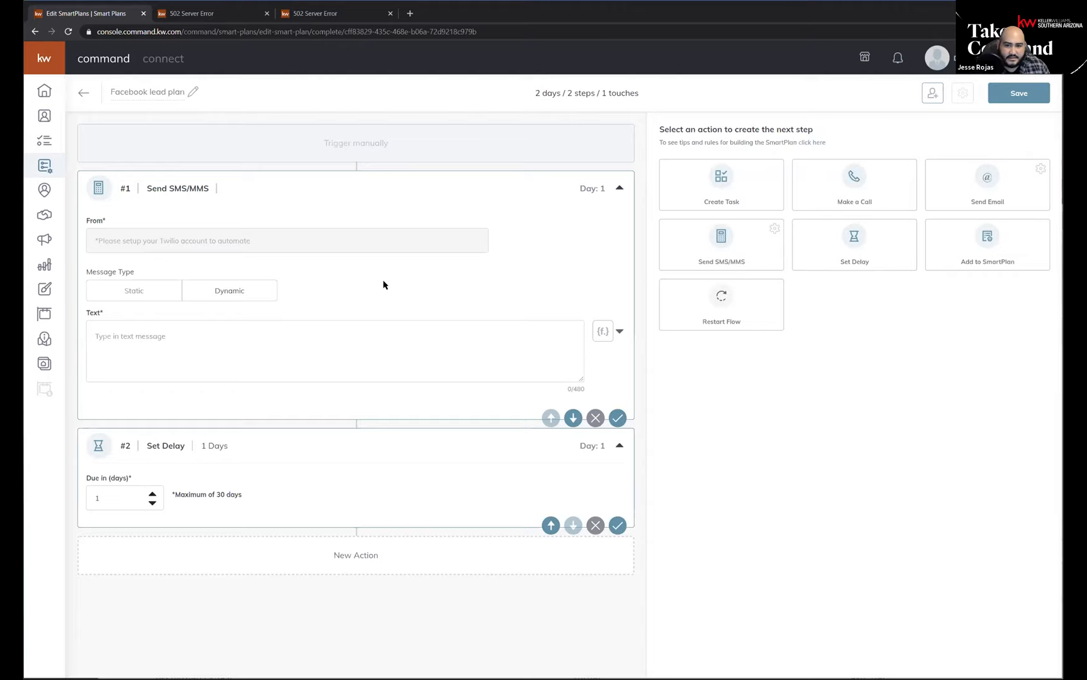
Examine the plan's summary of days, steps and touches and the Send SMS/MMS action's fields.
drag(535, 95, 565, 93)
click(534, 93)
drag(582, 92, 654, 93)
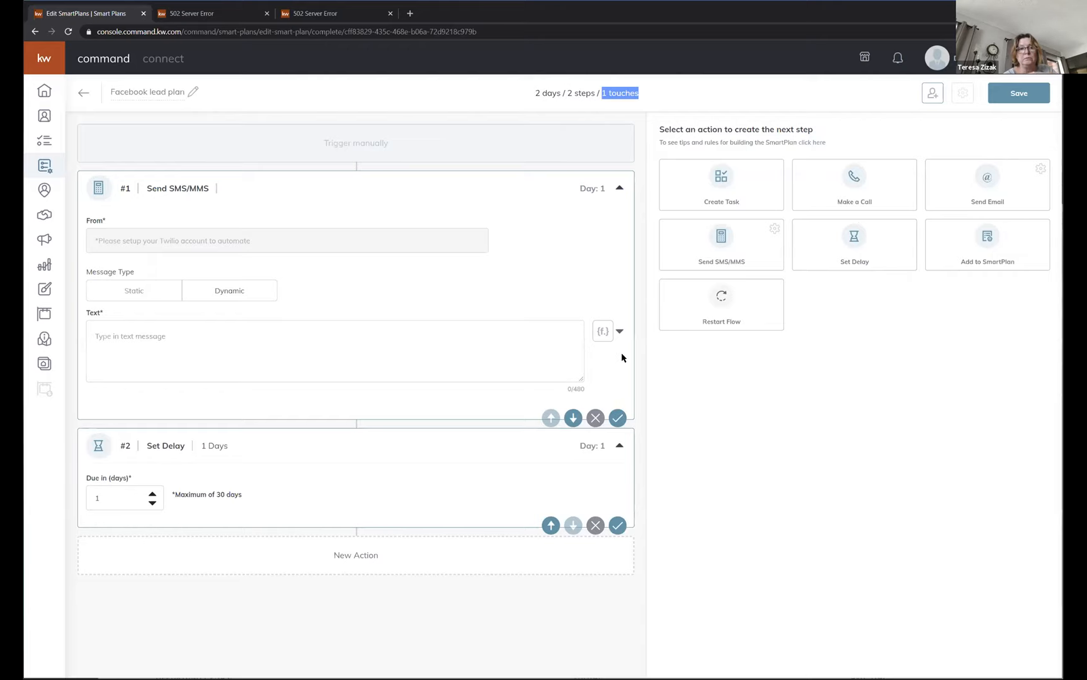
click(649, 215)
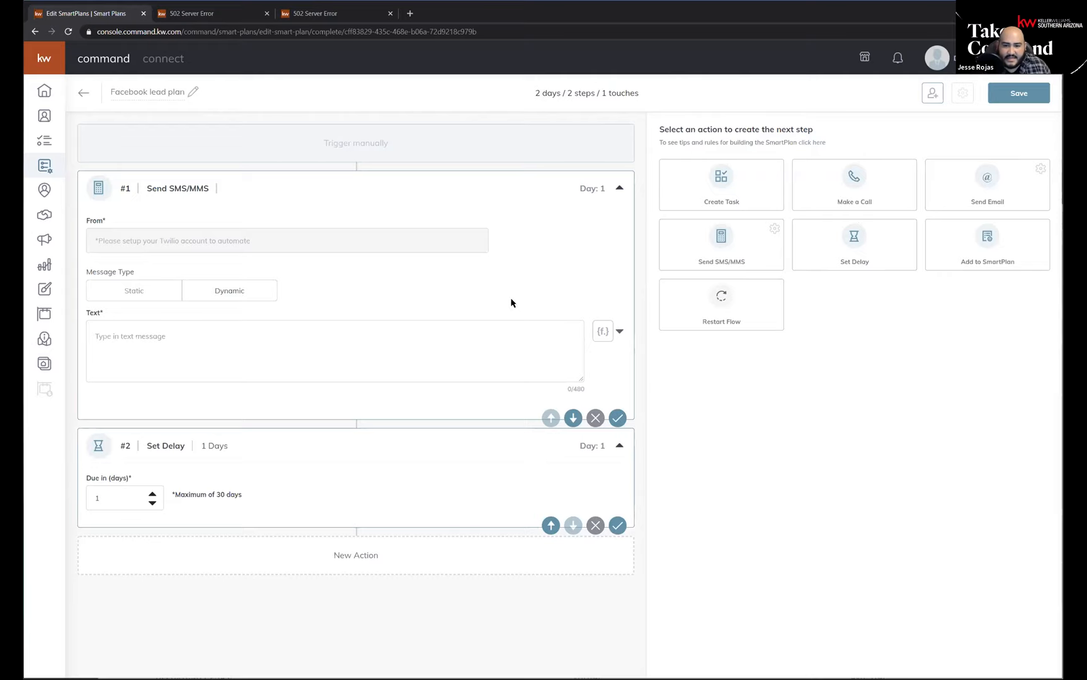
drag(560, 227, 643, 373)
click(836, 404)
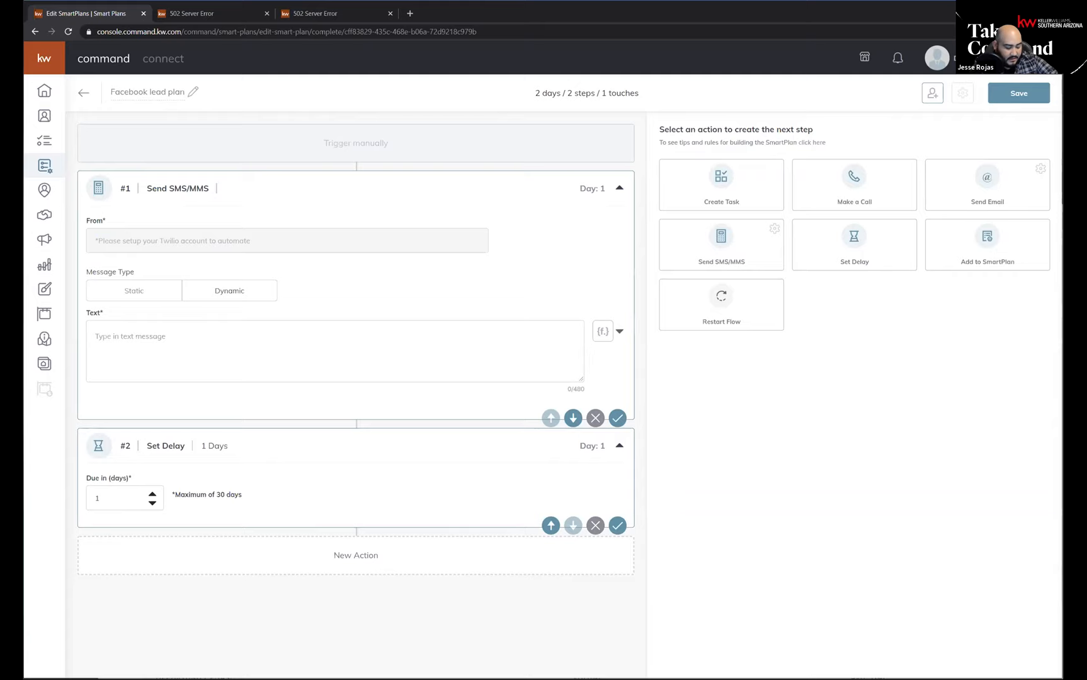
Add a Send Email action as the plan's third step, followed by another 1-day delay.
click(987, 189)
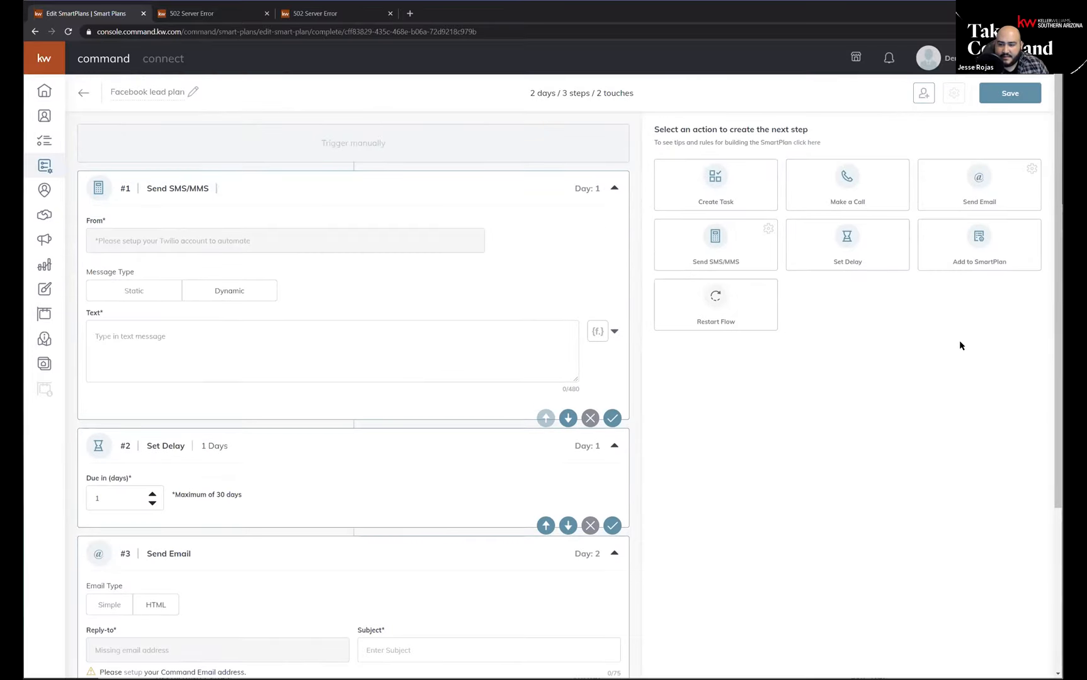
click(854, 263)
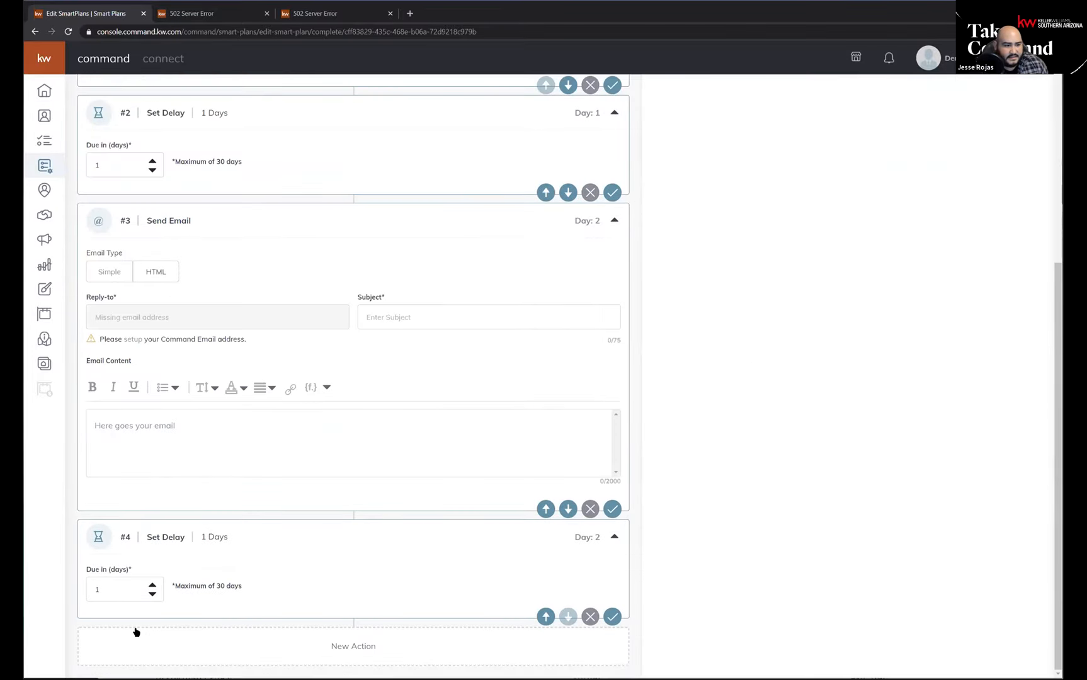
Set the fourth step's delay to 7 days and check the plan's total length in the summary.
double_click(129, 581)
text(7)
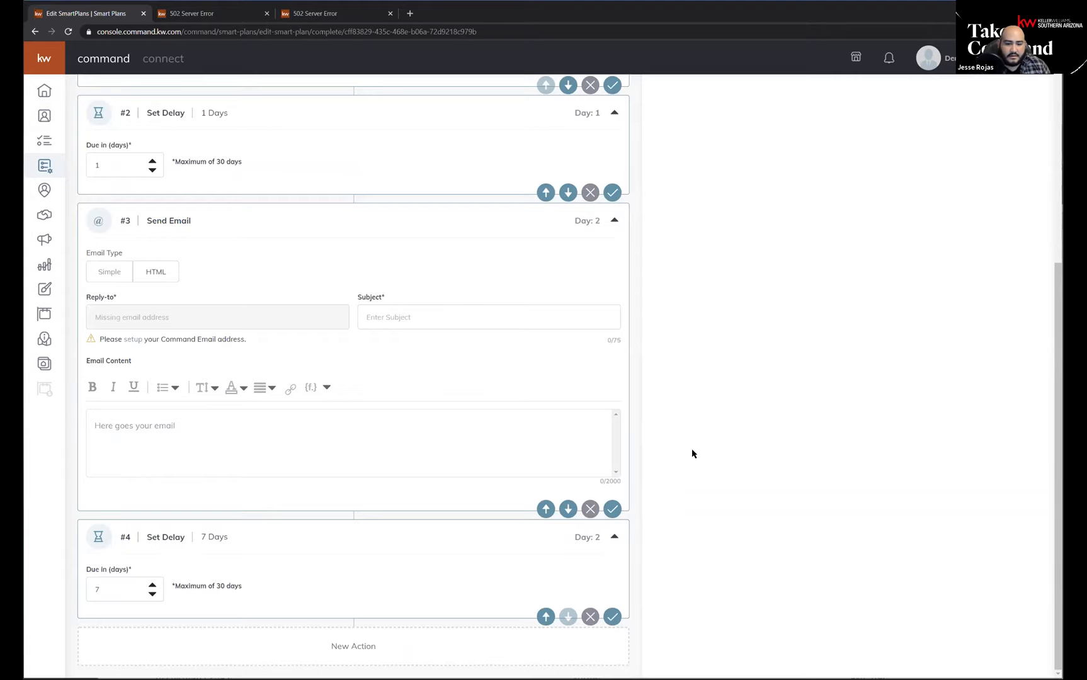
scroll(693, 453, up, 1)
scroll(692, 453, up, 5)
drag(531, 93, 555, 92)
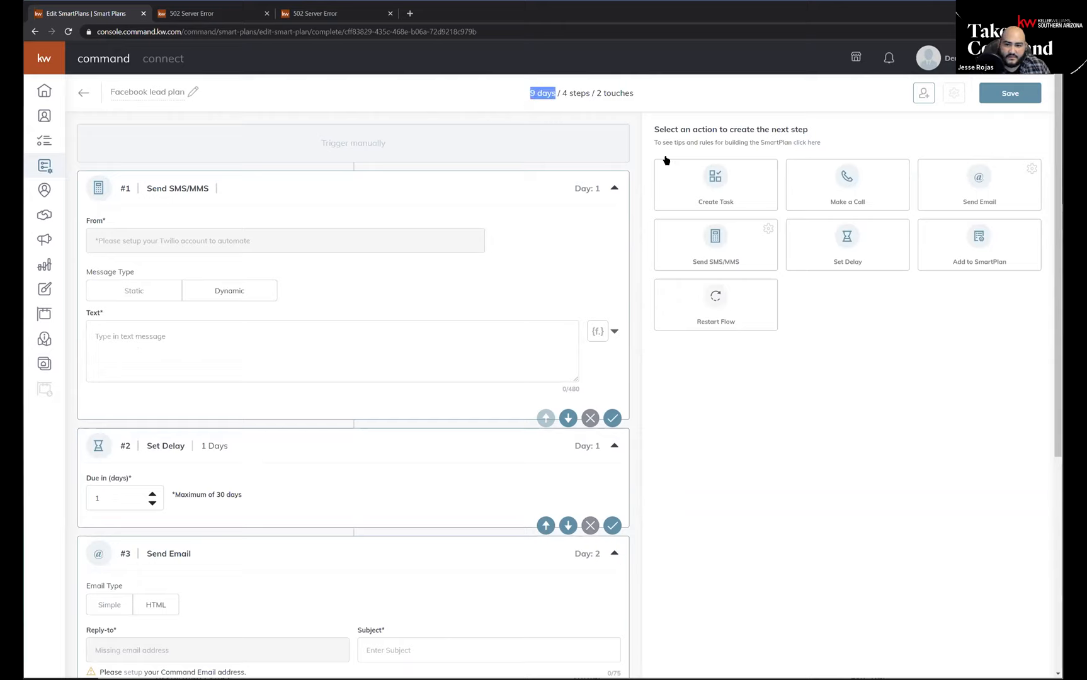
click(902, 395)
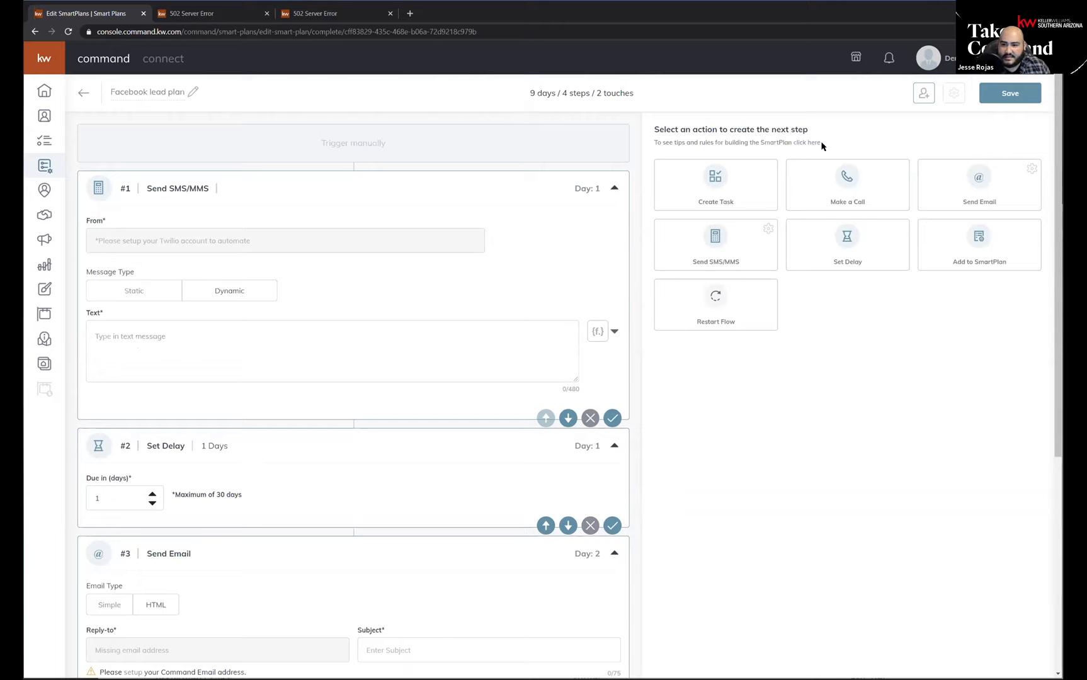
Add a Make a Call action followed by a Send SMS/MMS action after the 7-day delay.
click(845, 189)
click(704, 253)
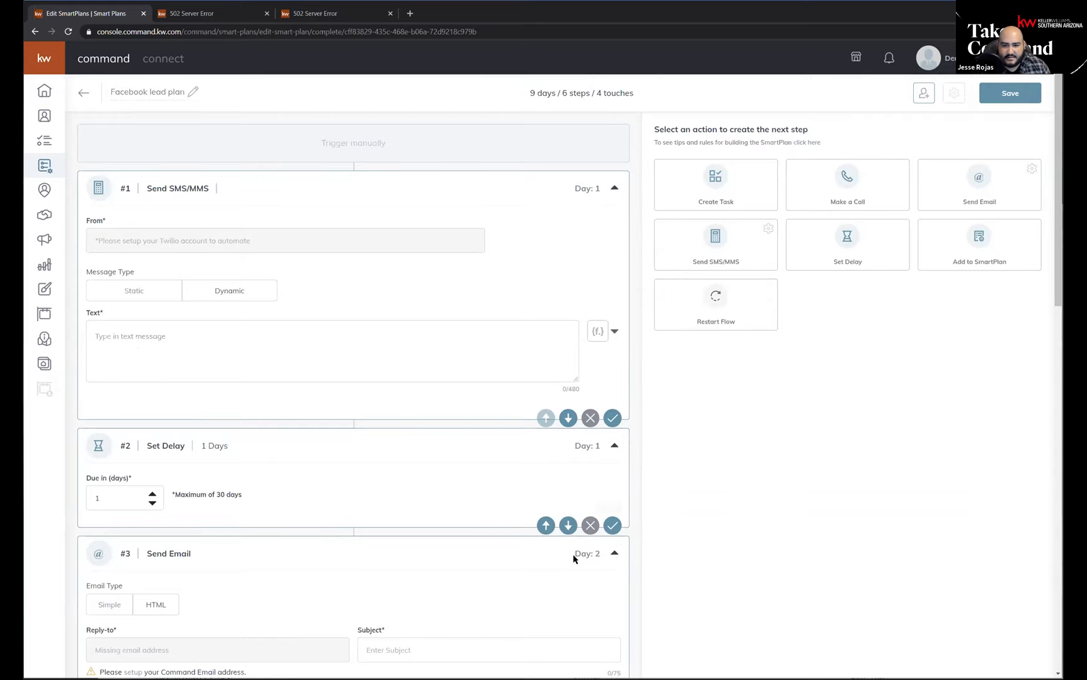
scroll(424, 532, down, 10)
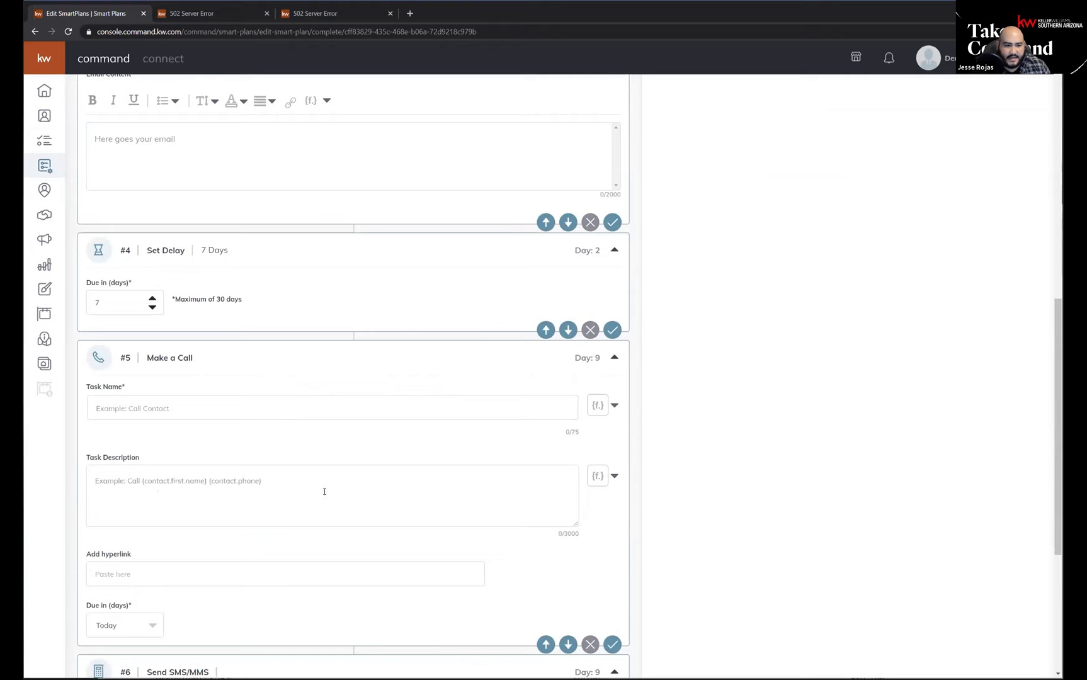
scroll(251, 466, down, 5)
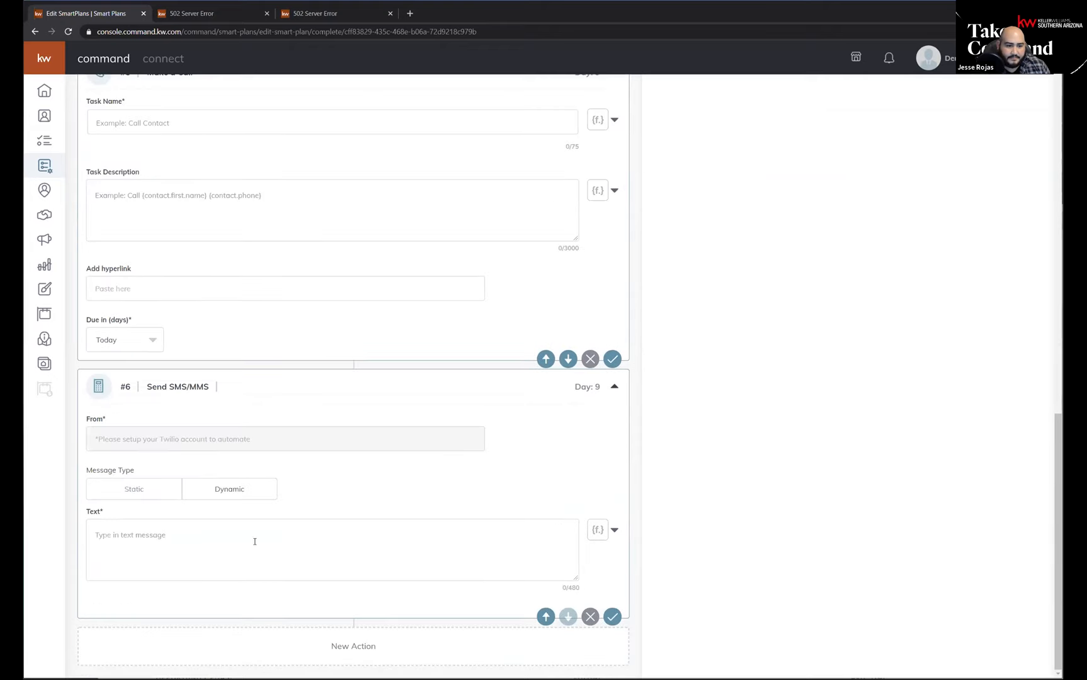
scroll(309, 413, up, 4)
scroll(312, 409, down, 4)
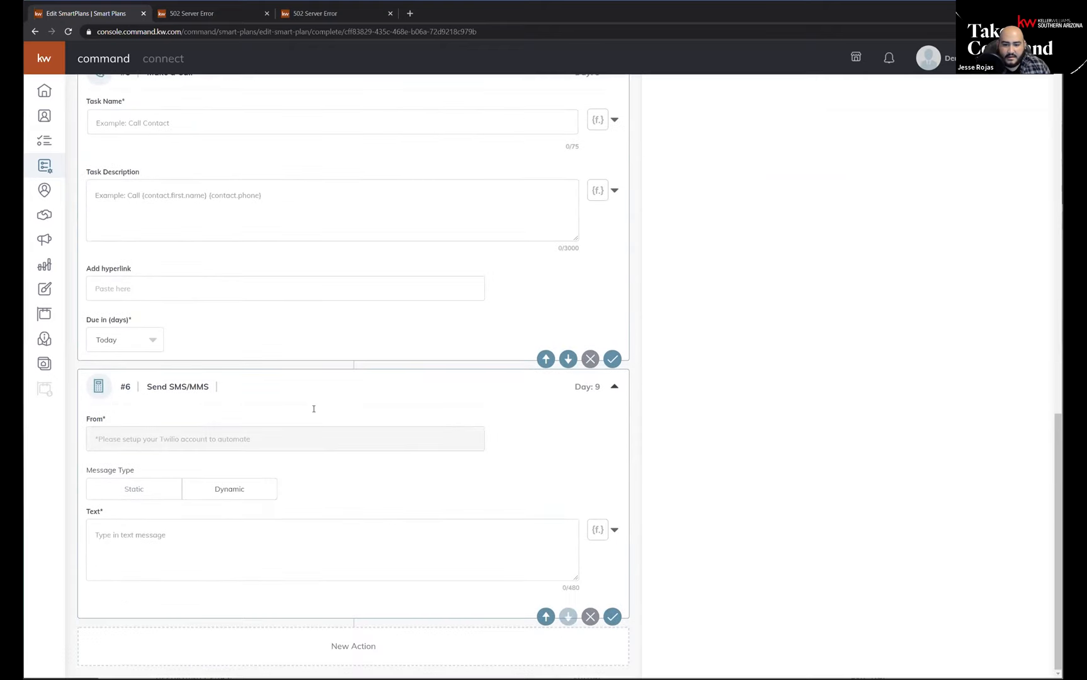
Move the last Send SMS/MMS action ahead of the Make a Call action.
scroll(485, 343, up, 15)
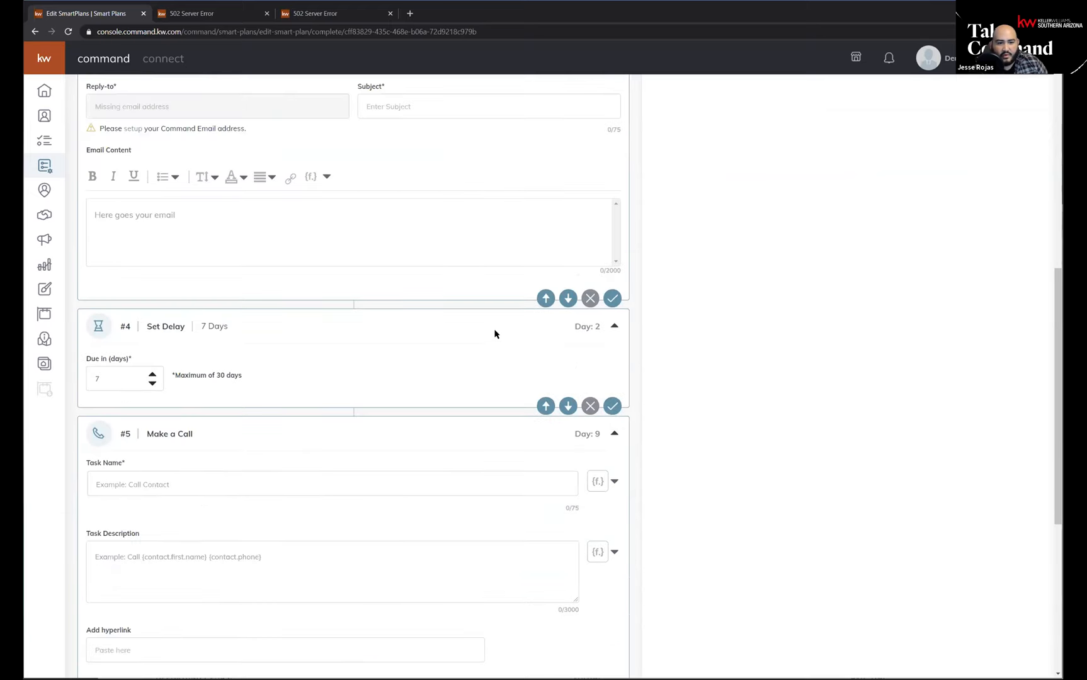
scroll(500, 333, down, 12)
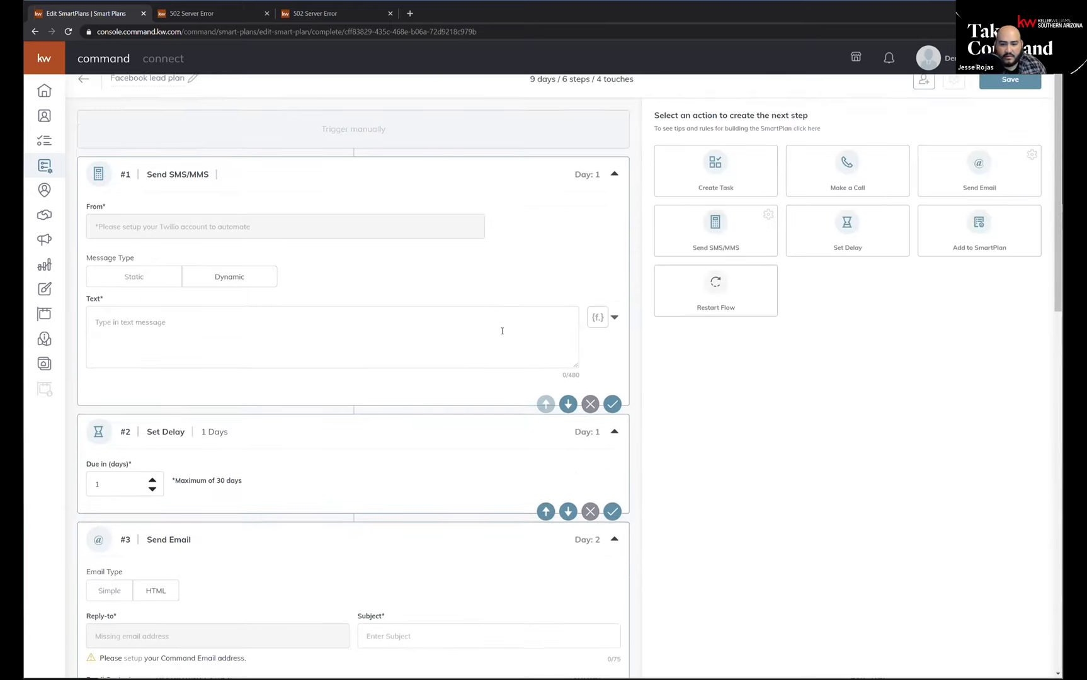
scroll(372, 520, down, 2)
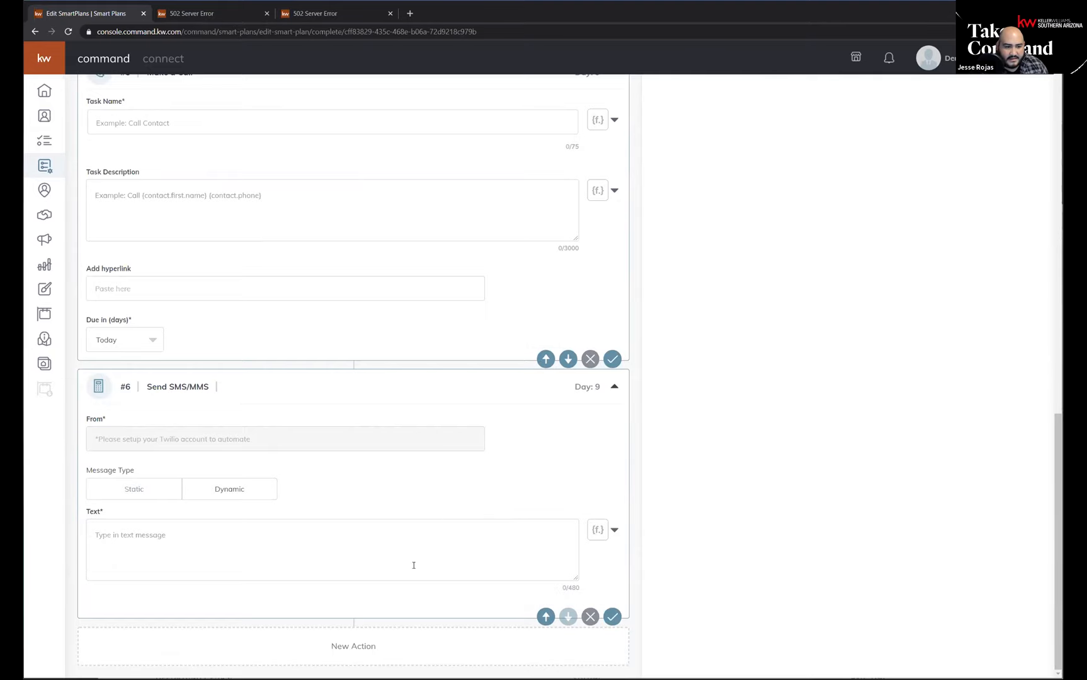
click(546, 619)
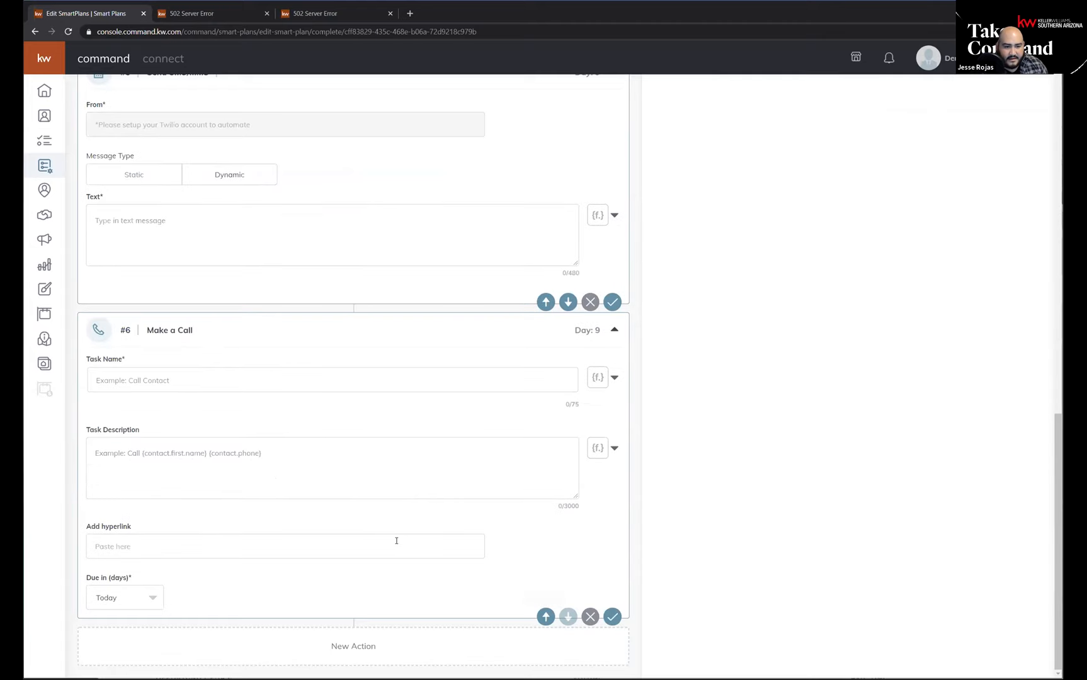
Add an Add to SmartPlan action as the seventh step and set it to My Monthly Neighborhood Nurture.
scroll(362, 516, up, 2)
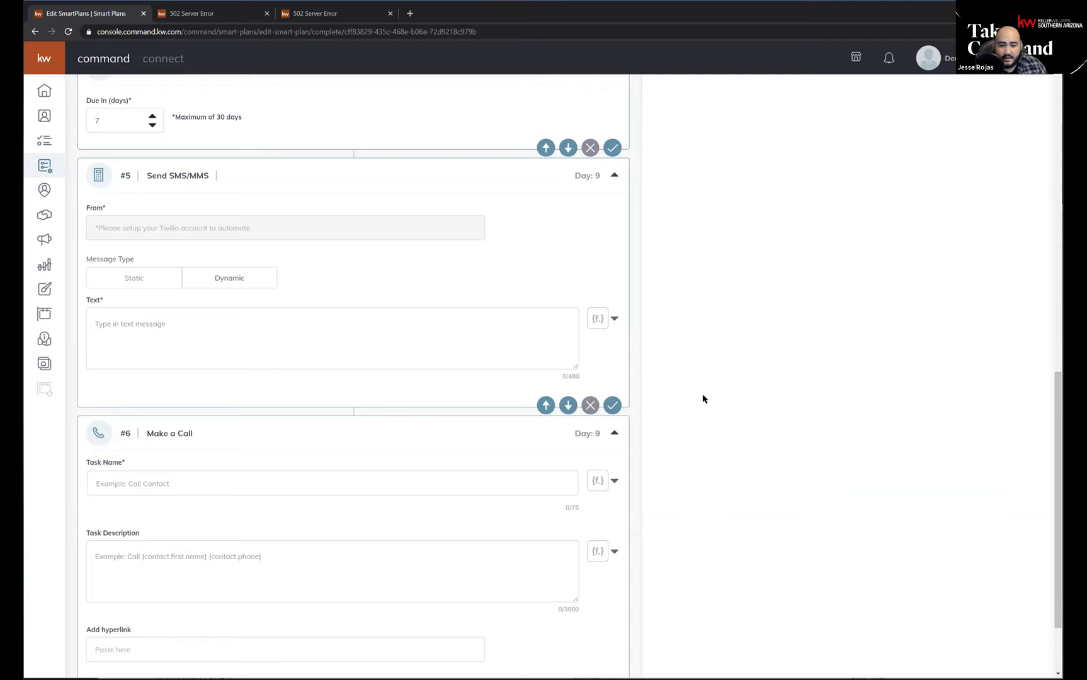
scroll(704, 398, up, 12)
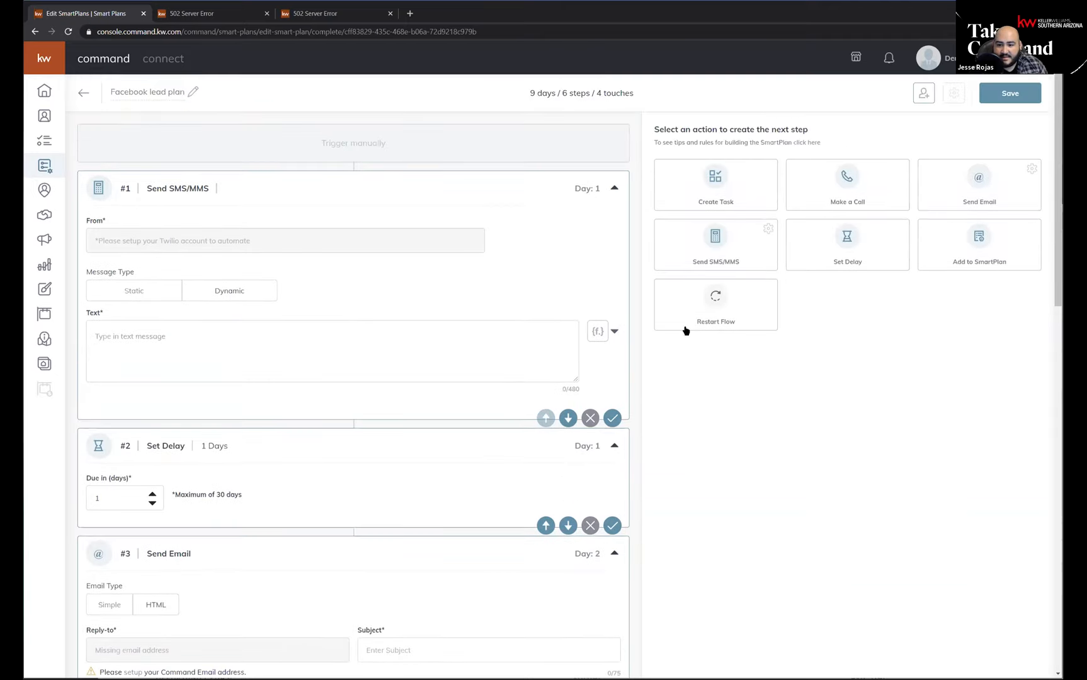
click(985, 248)
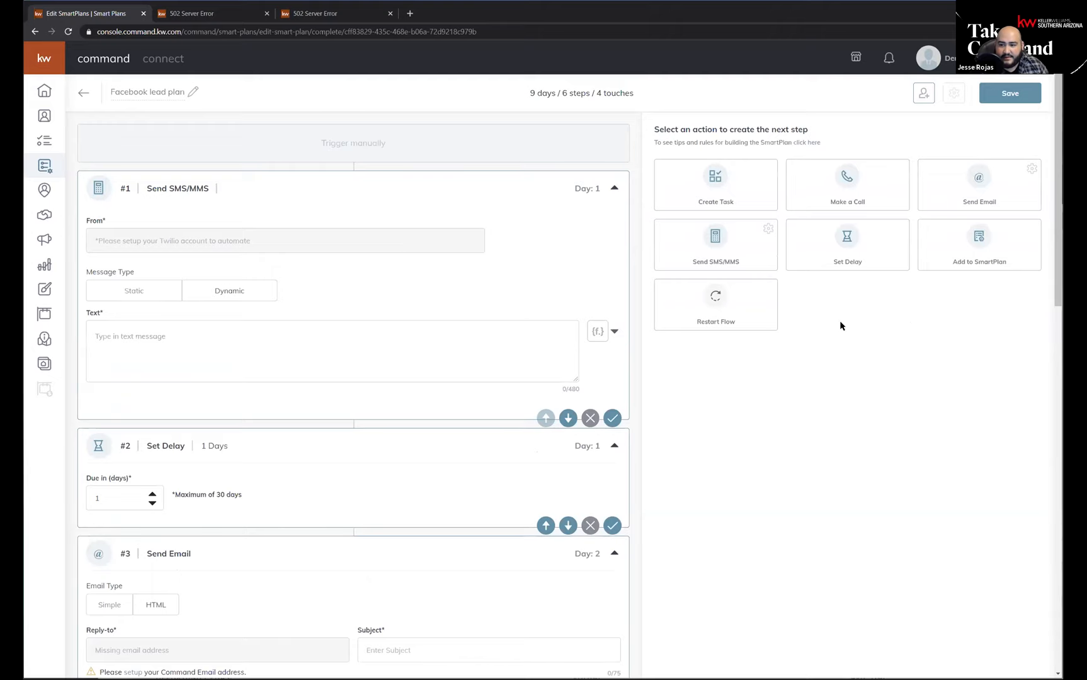
scroll(255, 272, down, 15)
scroll(271, 485, down, 1)
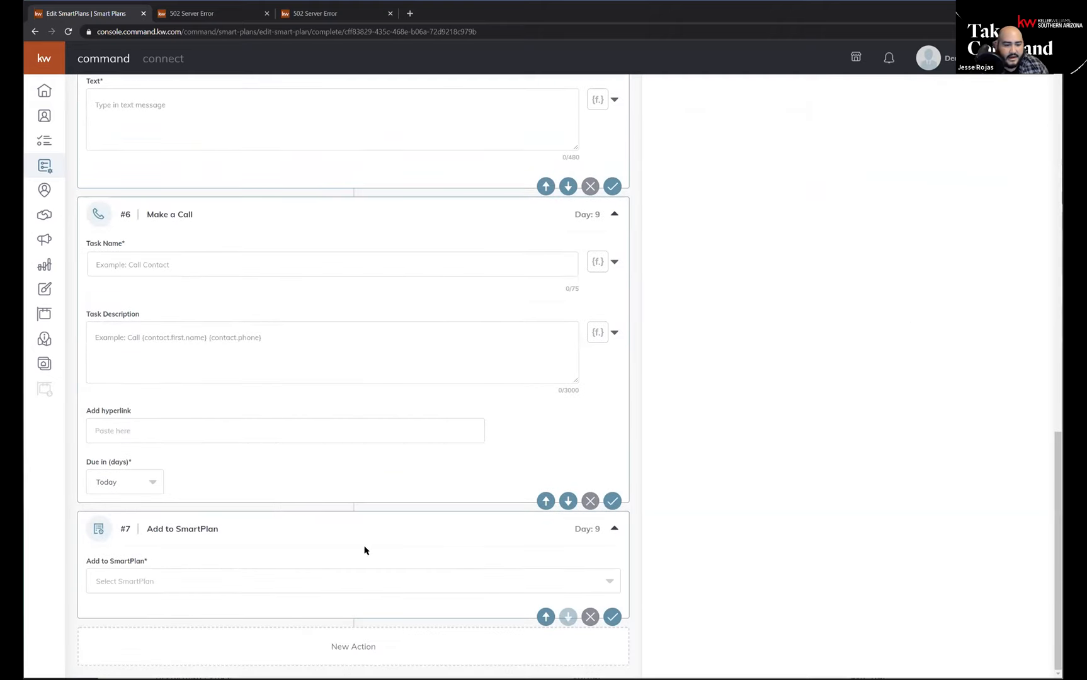
click(417, 590)
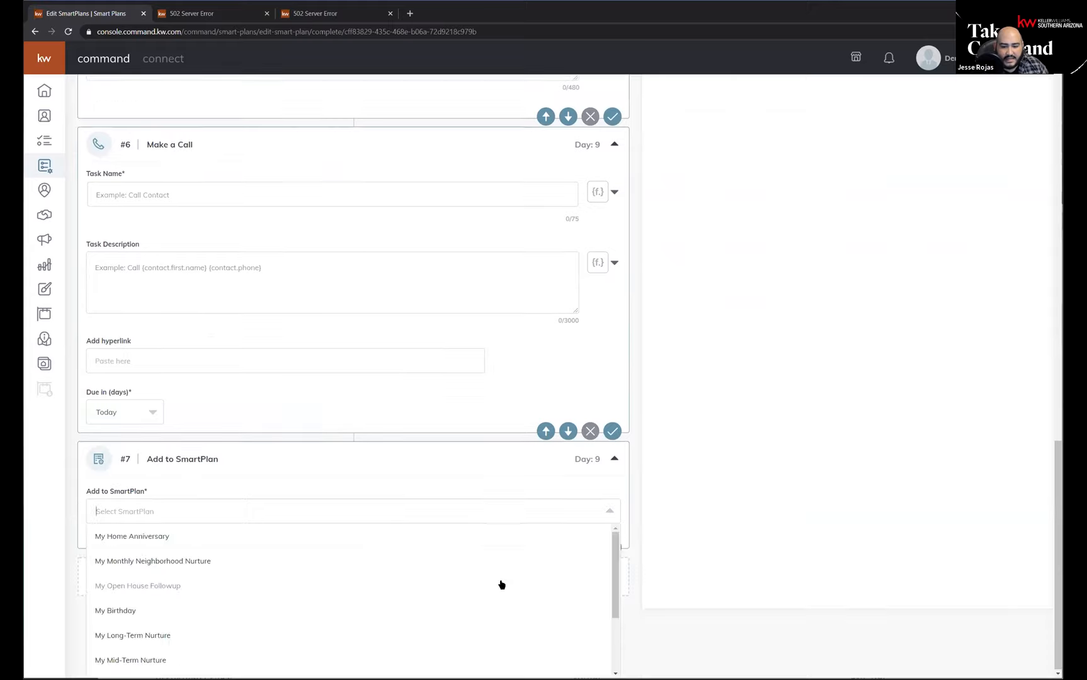
scroll(459, 573, down, 3)
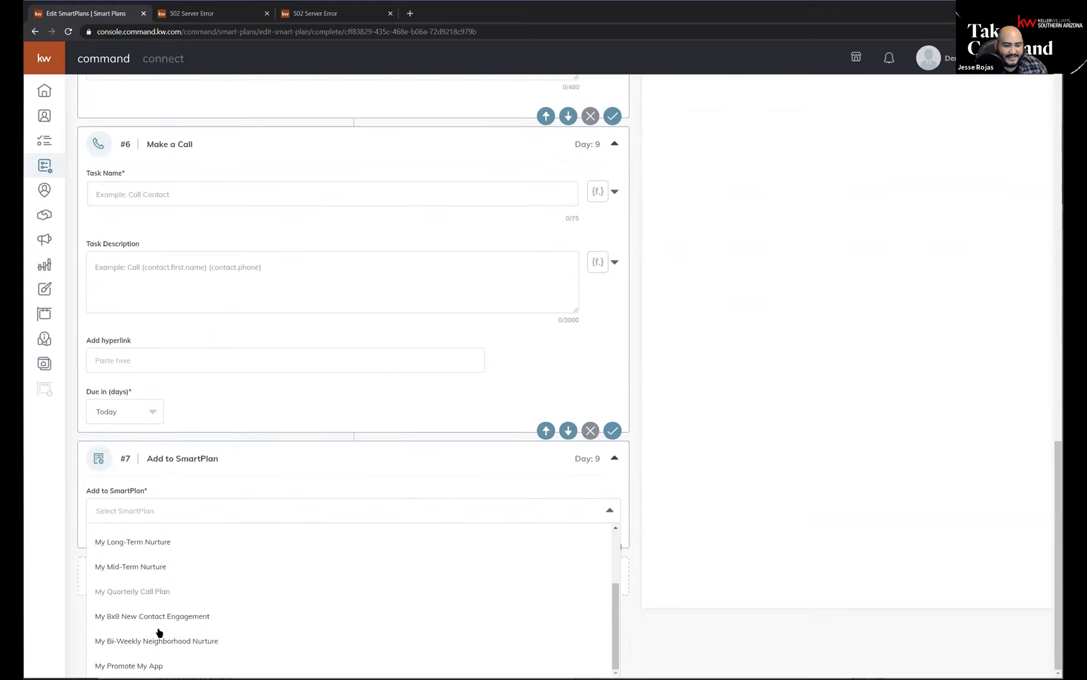
scroll(121, 599, up, 2)
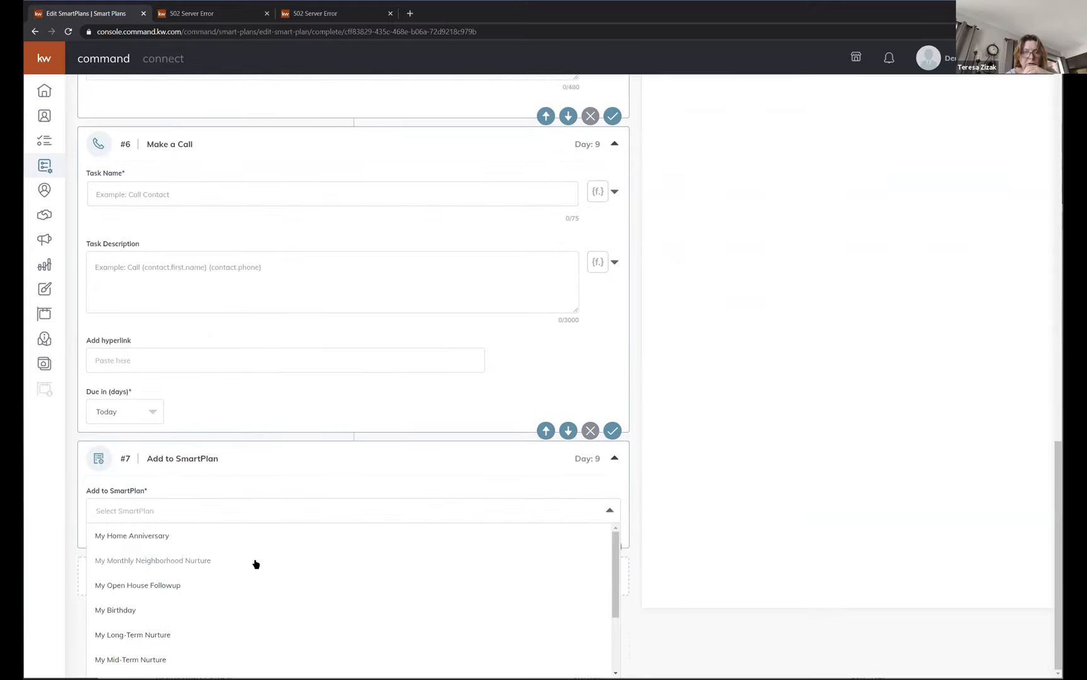
scroll(160, 580, down, 2)
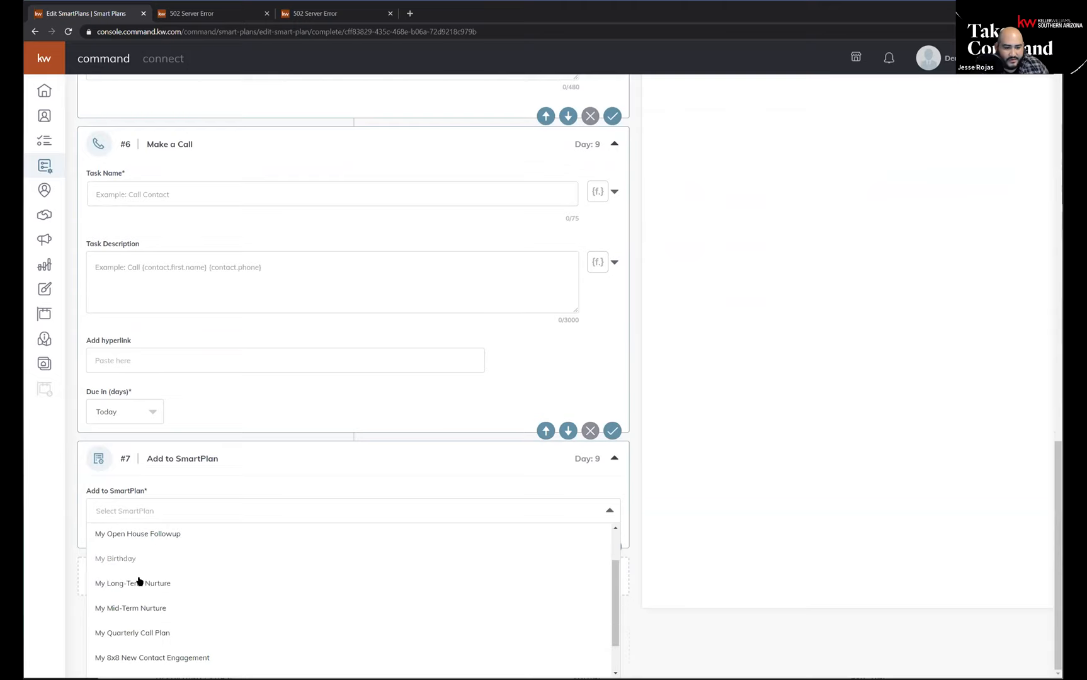
scroll(182, 598, down, 2)
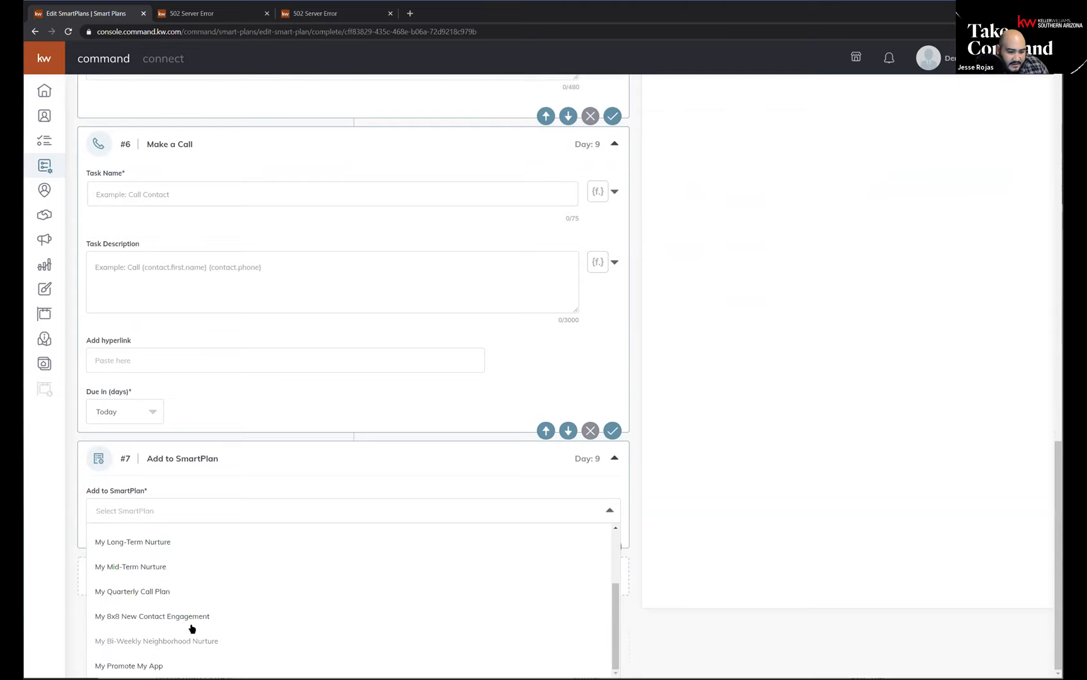
scroll(149, 635, up, 3)
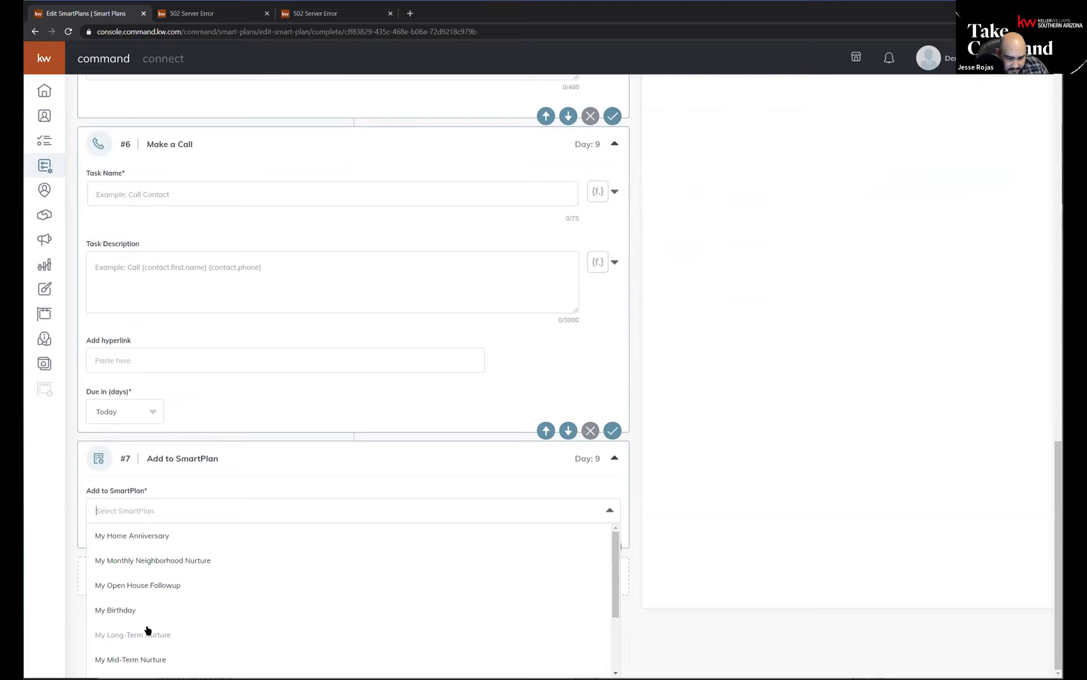
click(143, 561)
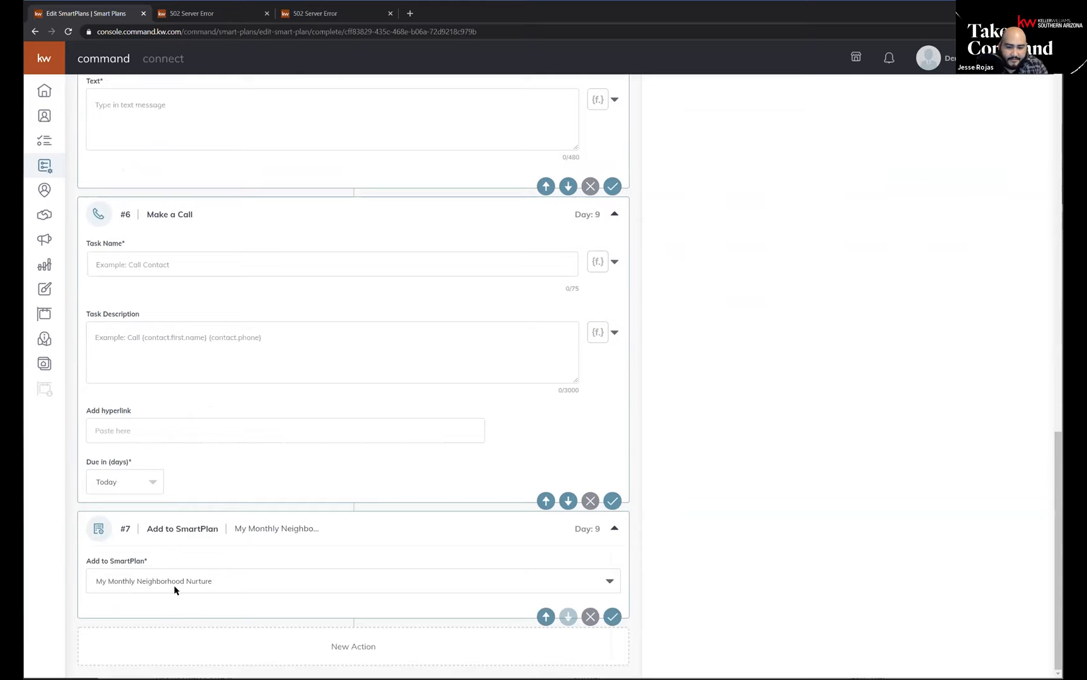
Add two 1-day Set Delay actions after the Add to SmartPlan action.
scroll(801, 433, up, 9)
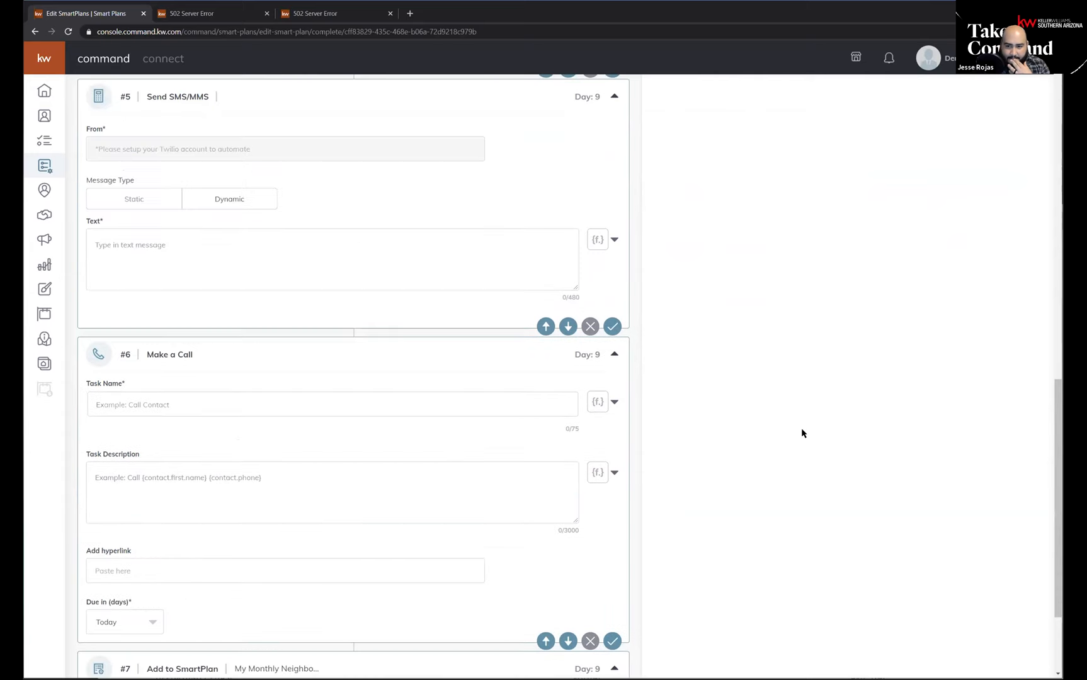
scroll(809, 417, up, 7)
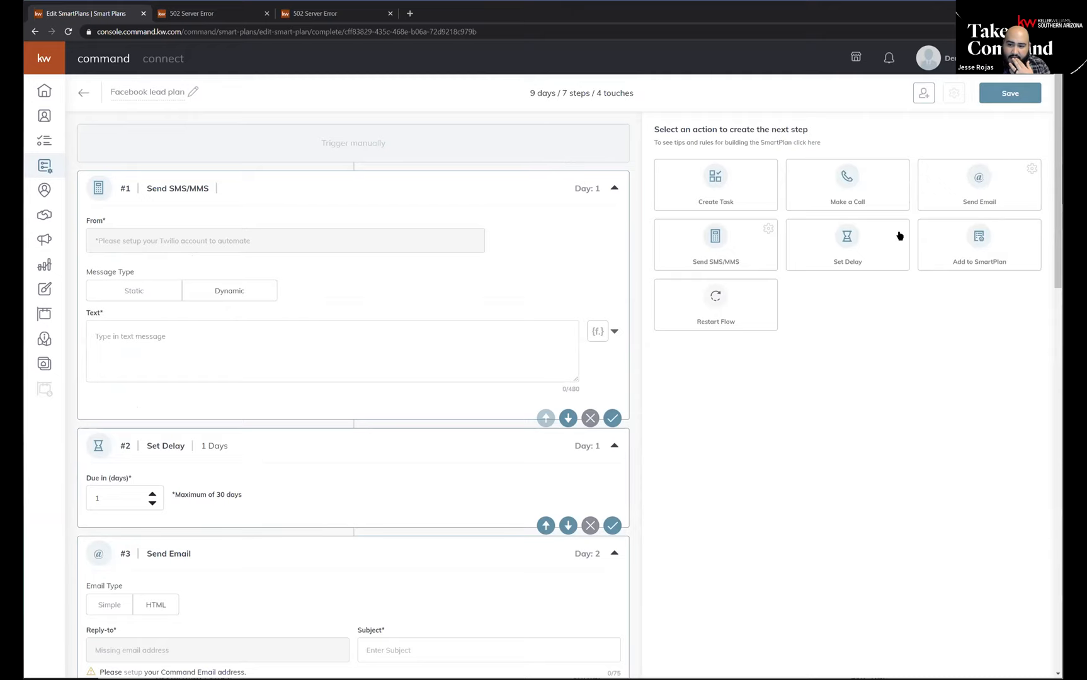
click(855, 252)
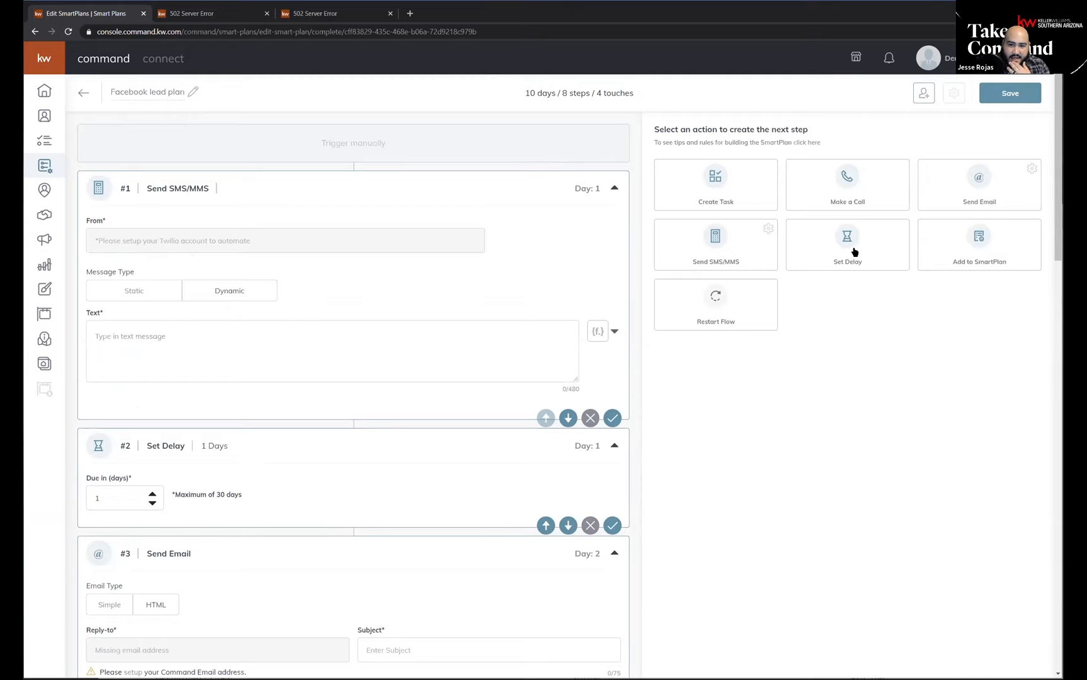
scroll(405, 413, down, 15)
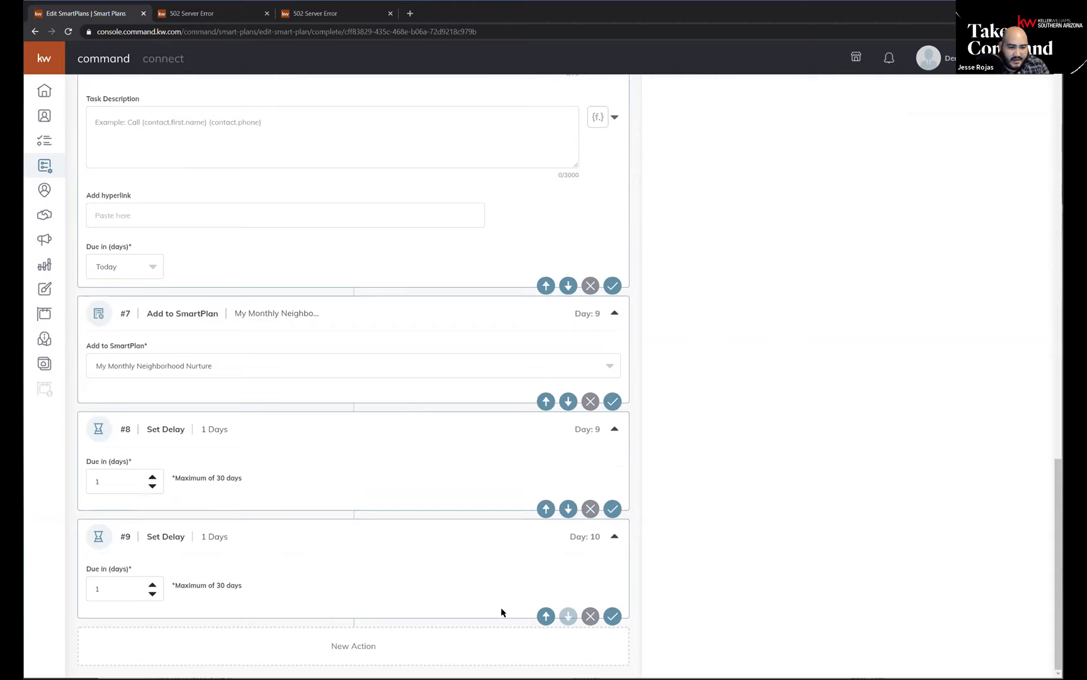
Try to save the Facebook lead plan and review its required fields.
scroll(528, 327, up, 15)
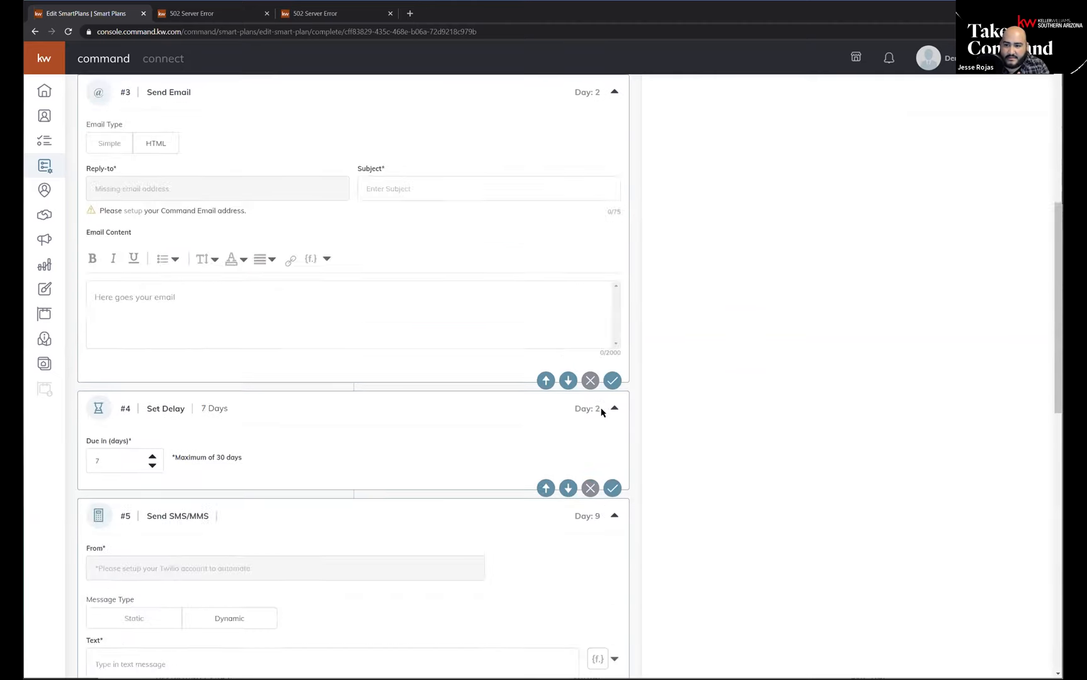
click(1008, 96)
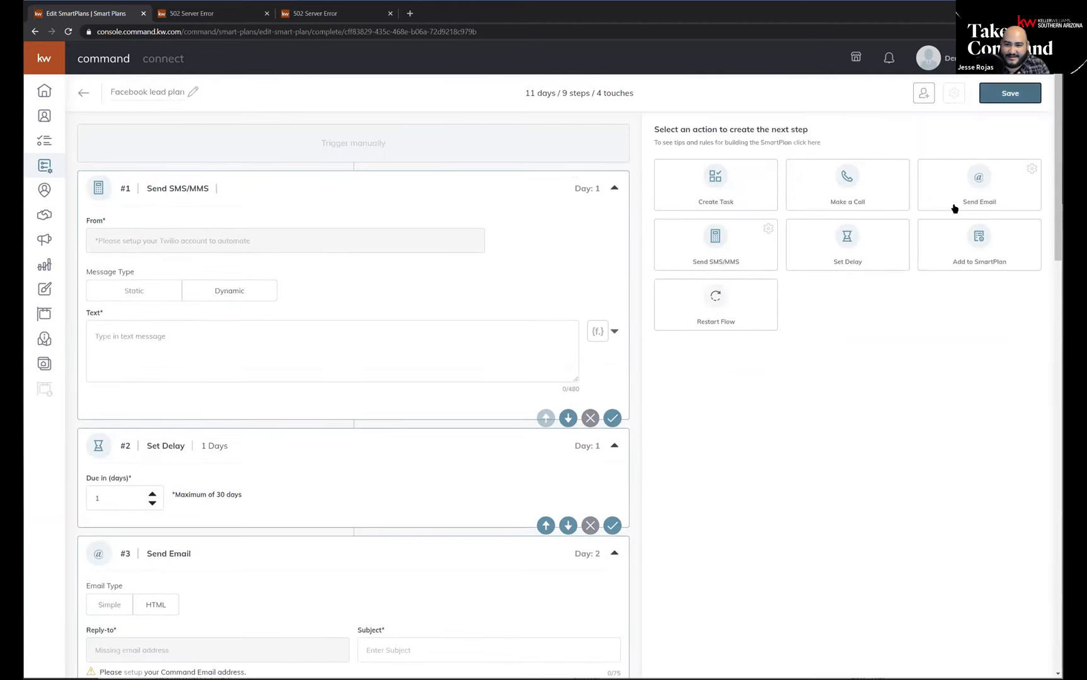
scroll(354, 365, down, 4)
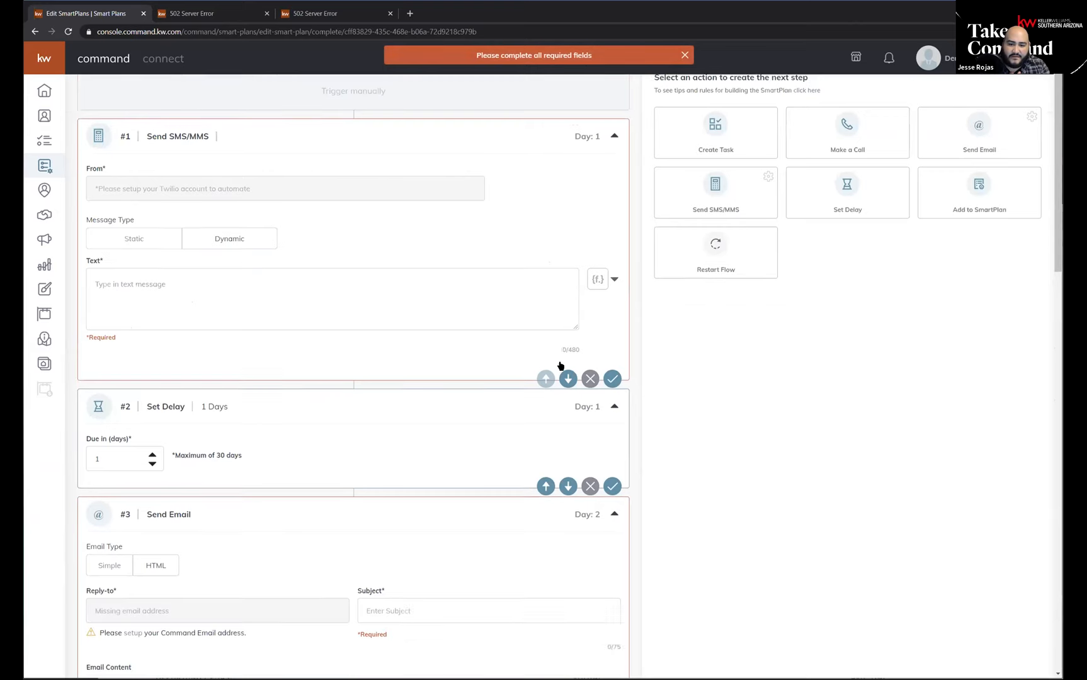
scroll(217, 238, up, 4)
Delete the ninth step, the duplicate Set Delay at the end of the plan.
scroll(371, 652, down, 20)
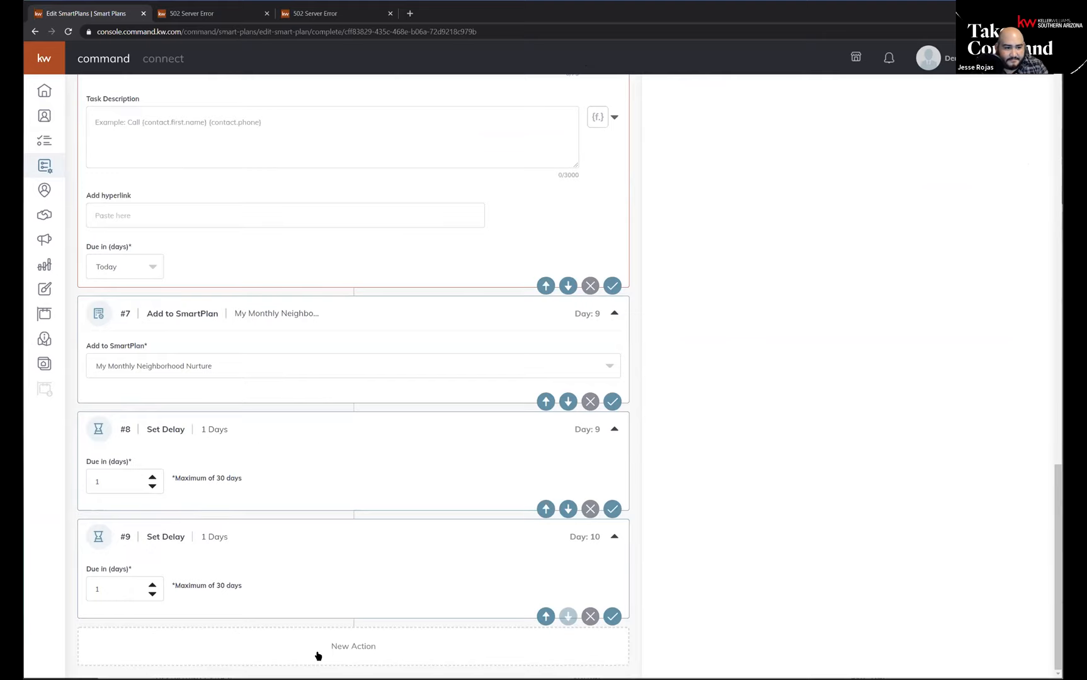
click(591, 617)
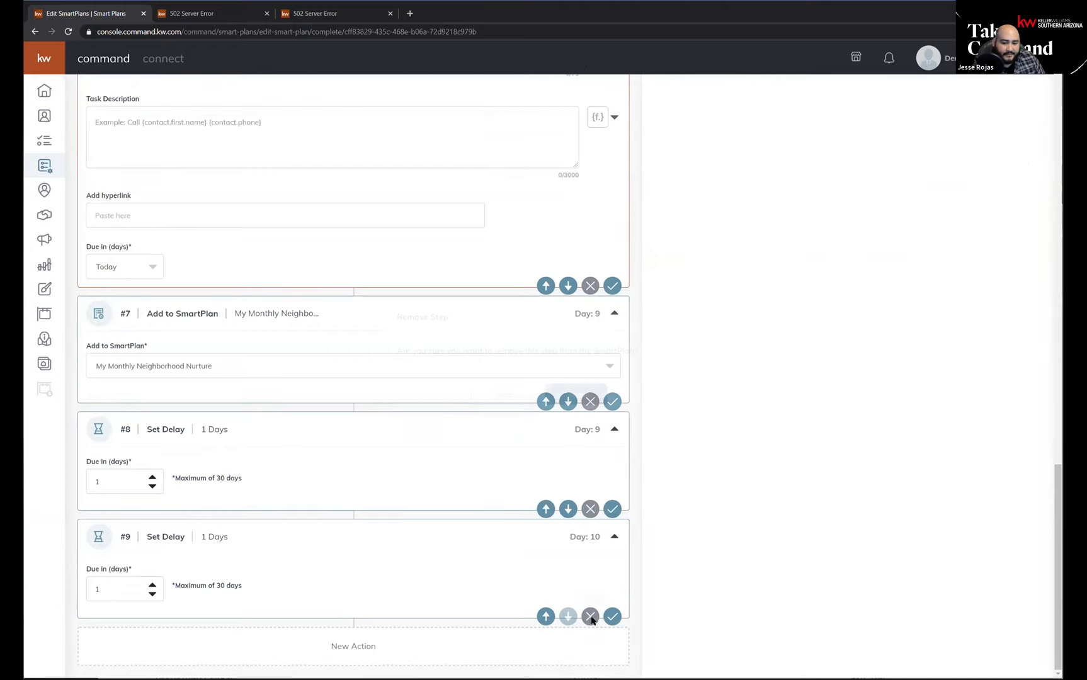
click(571, 393)
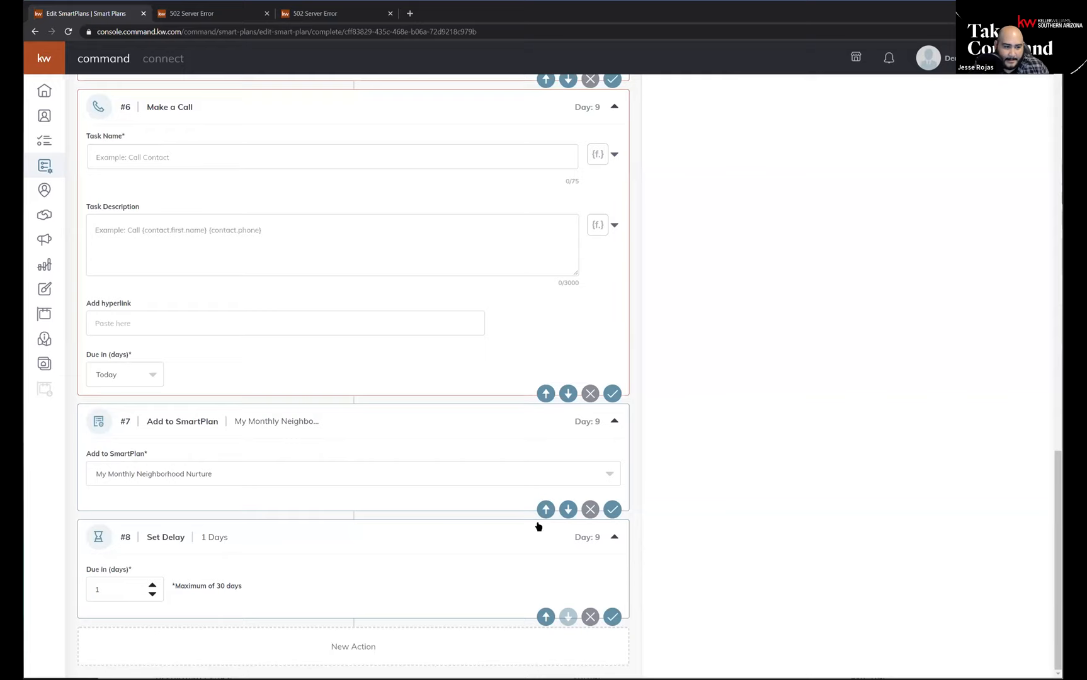
scroll(735, 441, up, 1)
scroll(735, 441, up, 10)
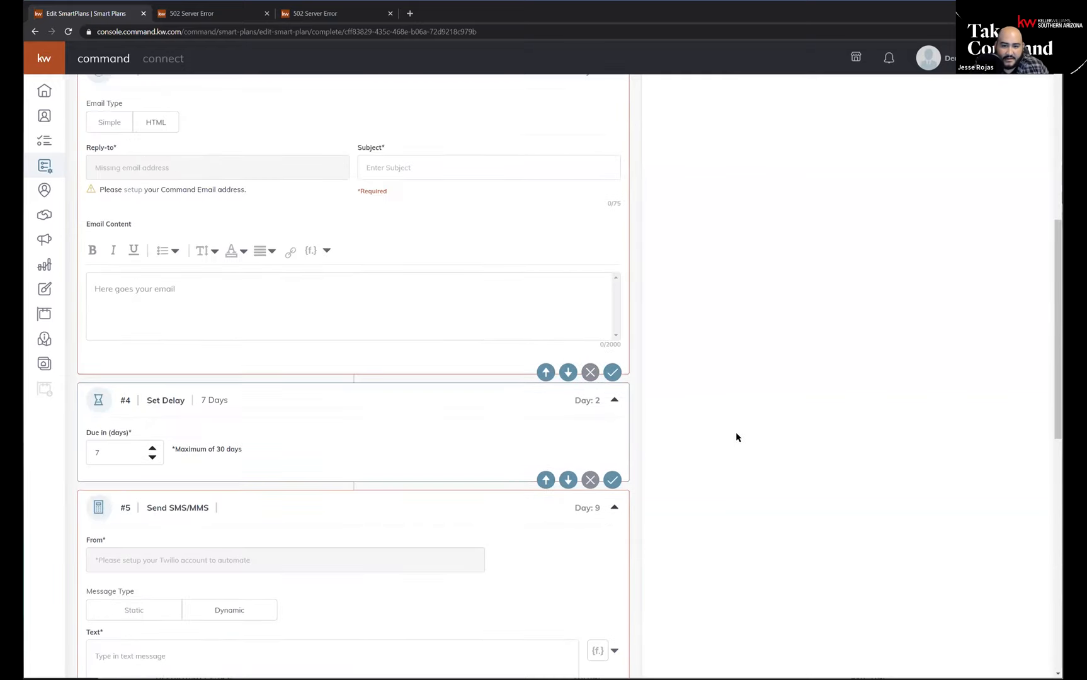
scroll(735, 438, down, 5)
scroll(735, 437, up, 10)
scroll(735, 436, up, 2)
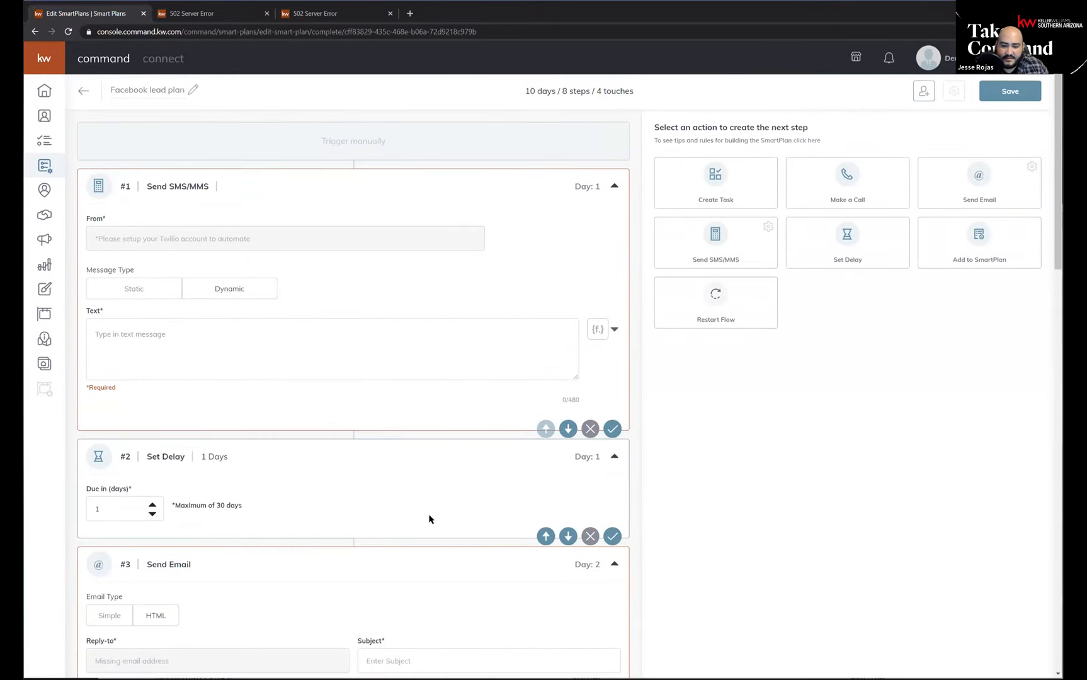
scroll(430, 518, down, 15)
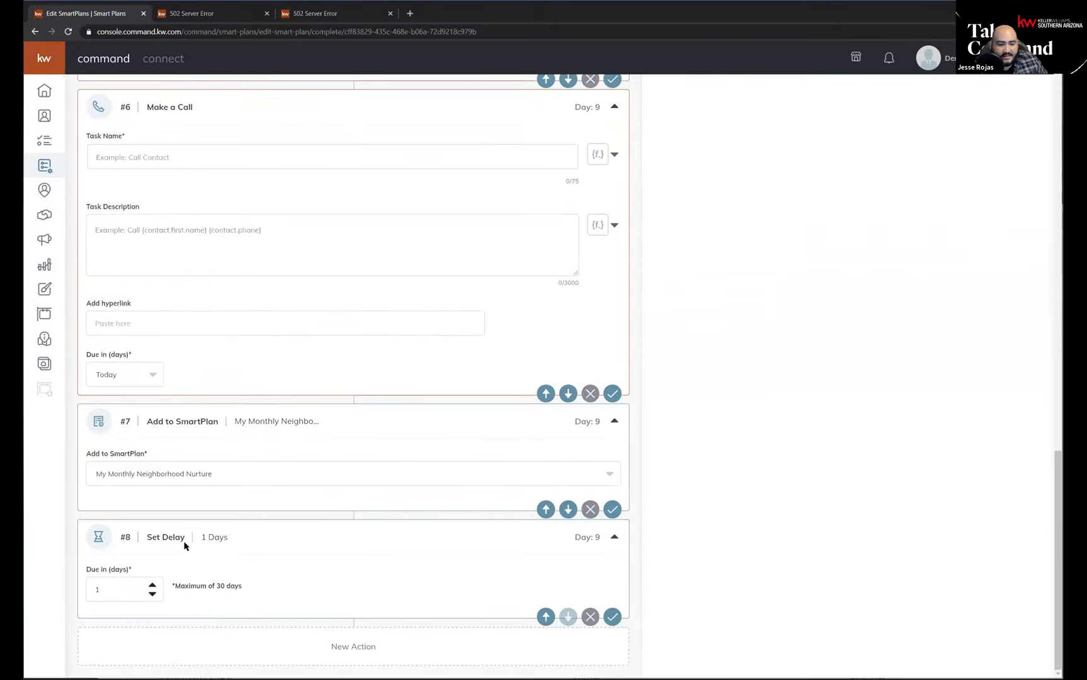
Add a Create Task action as the ninth step and a Set Delay action as the tenth.
drag(1051, 462, 1052, 84)
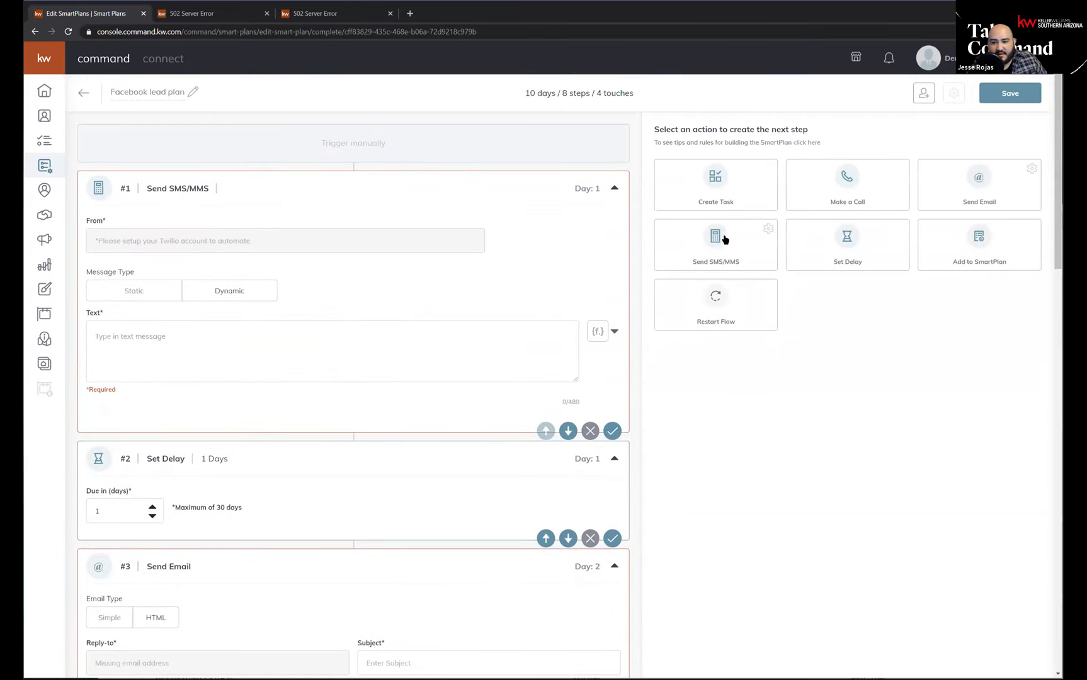
click(714, 179)
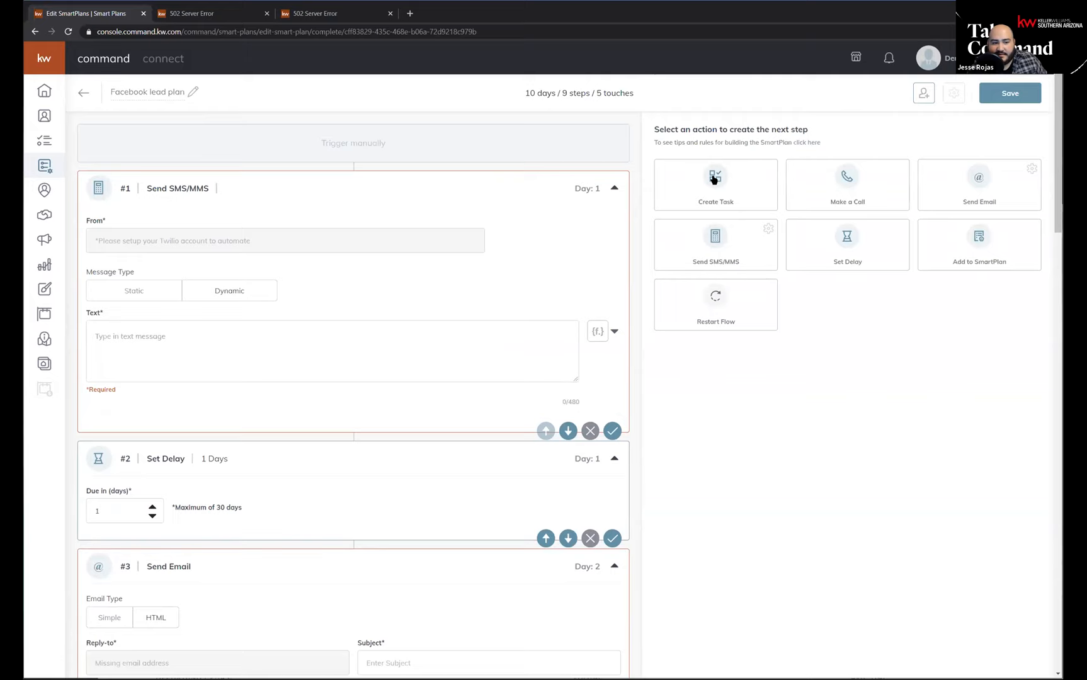
click(870, 259)
Set the ninth step's task type to Non Touch and name the task Spaceholder.
scroll(487, 566, down, 20)
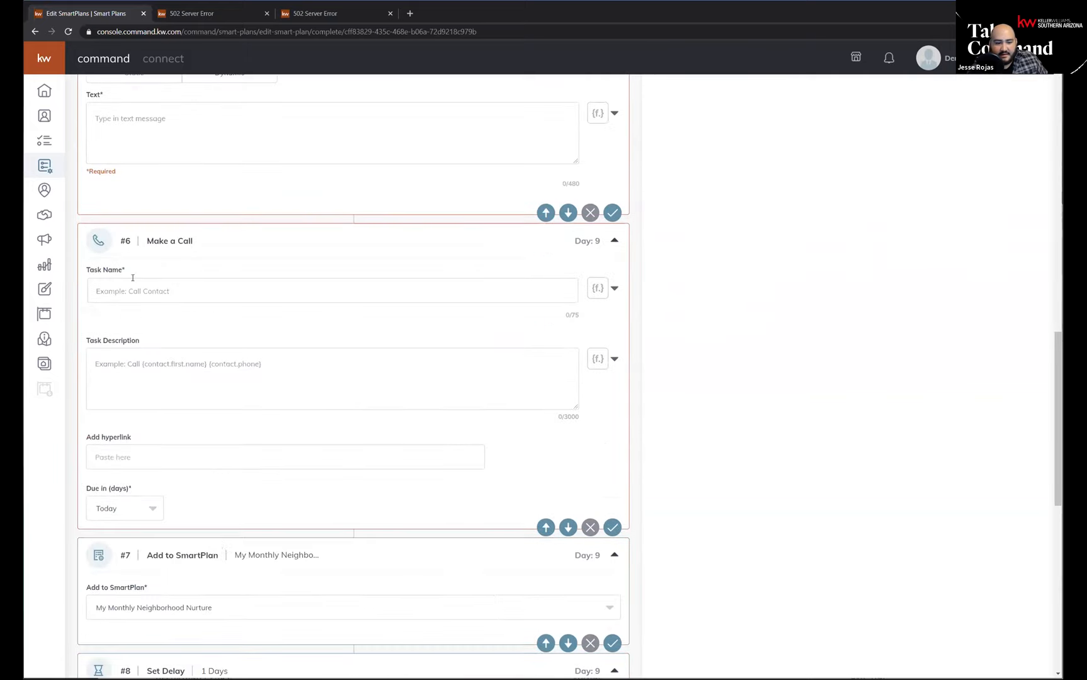
scroll(257, 535, down, 6)
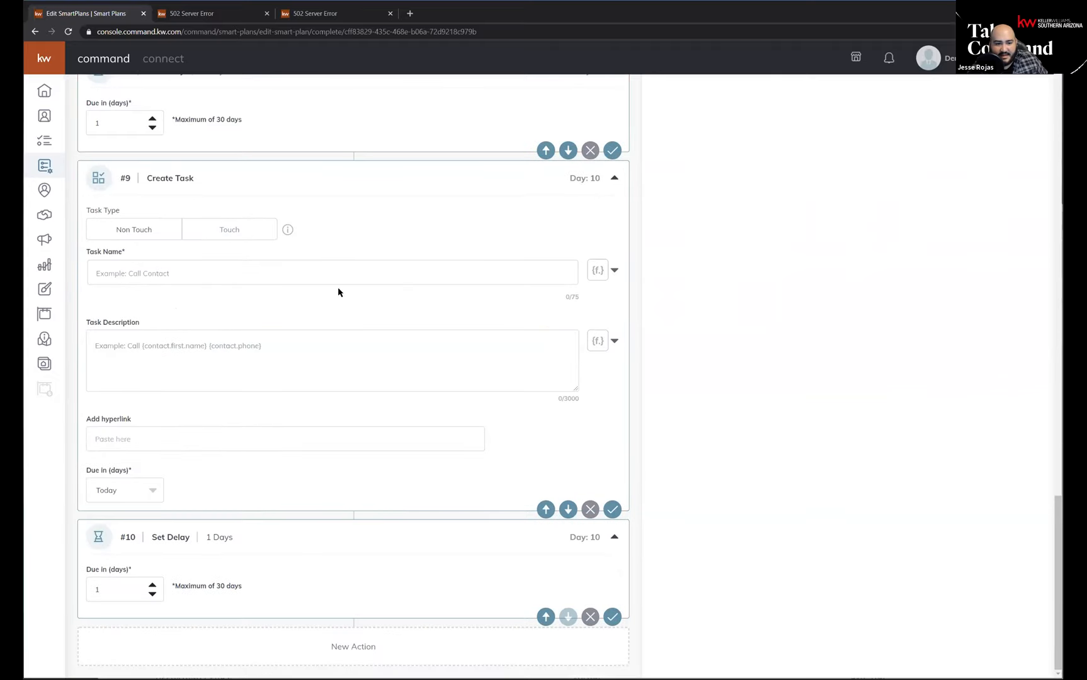
click(152, 233)
drag(129, 235, 140, 246)
click(213, 276)
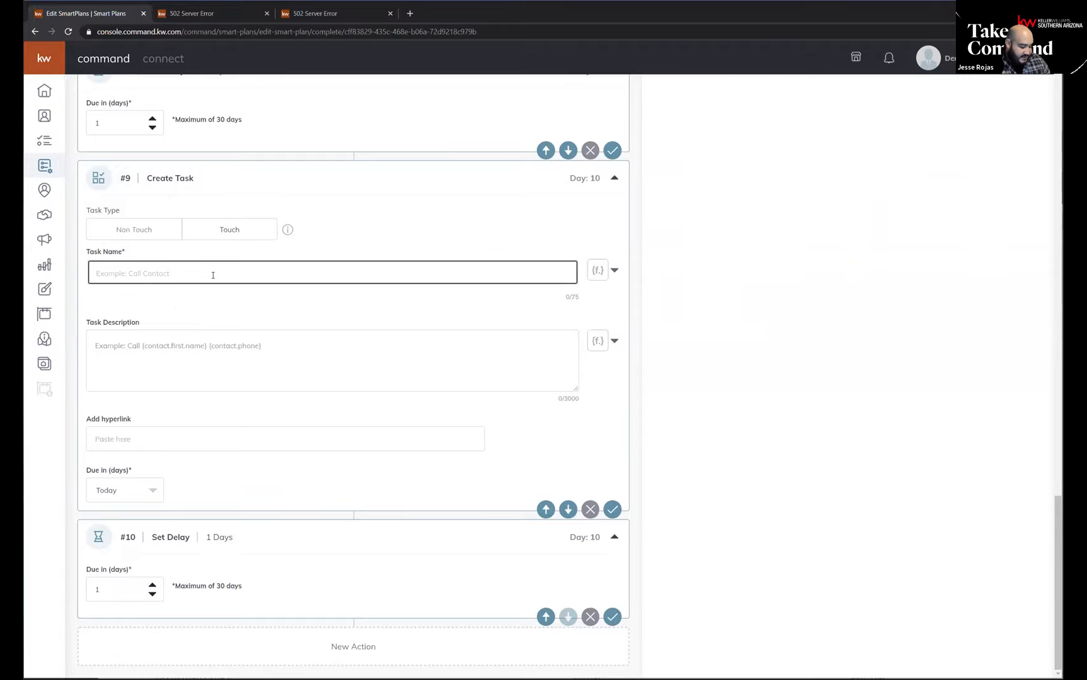
text(Spaceholder)
key(Tab)
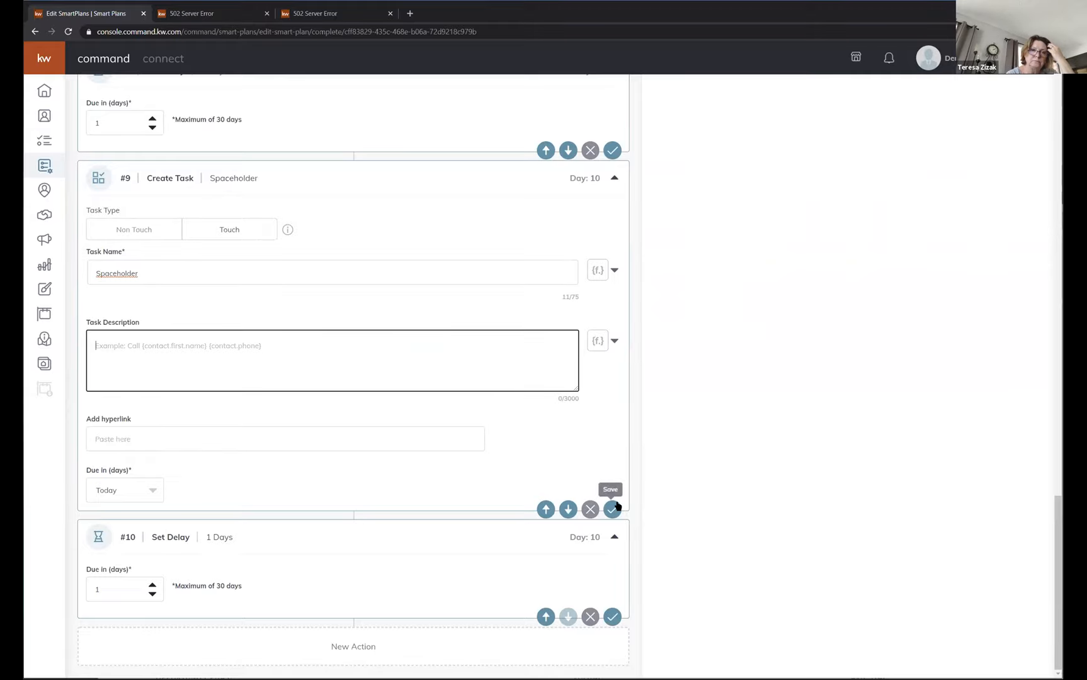
Examine the maximum length allowed for a delay and the plan's overall summary of days, steps and touches.
scroll(315, 245, up, 1)
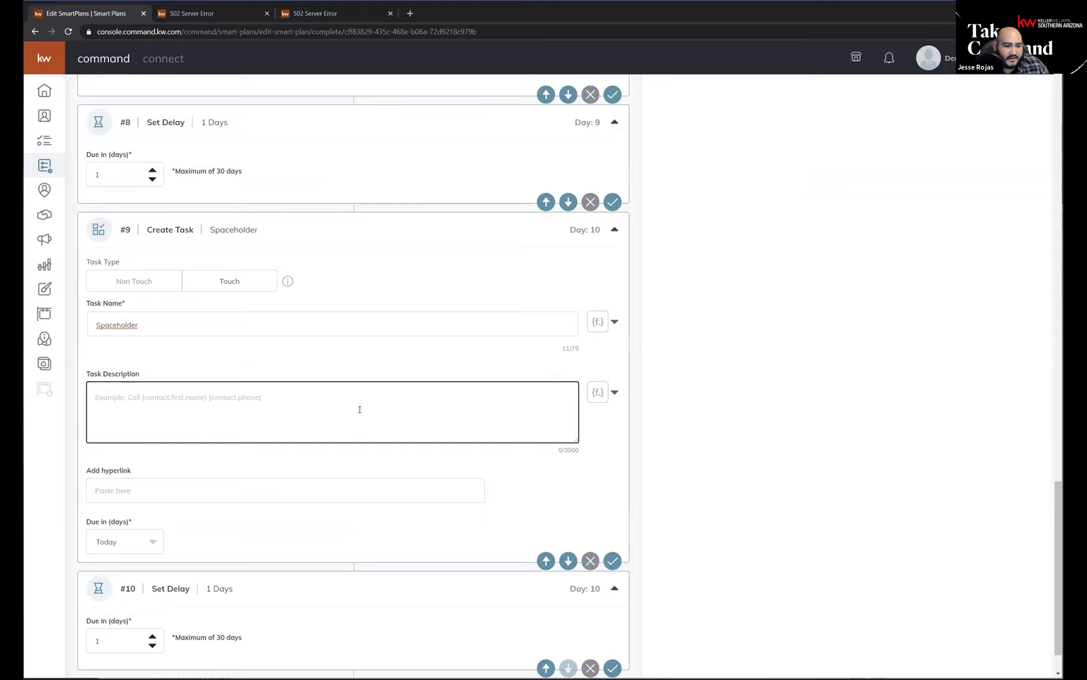
scroll(363, 409, down, 1)
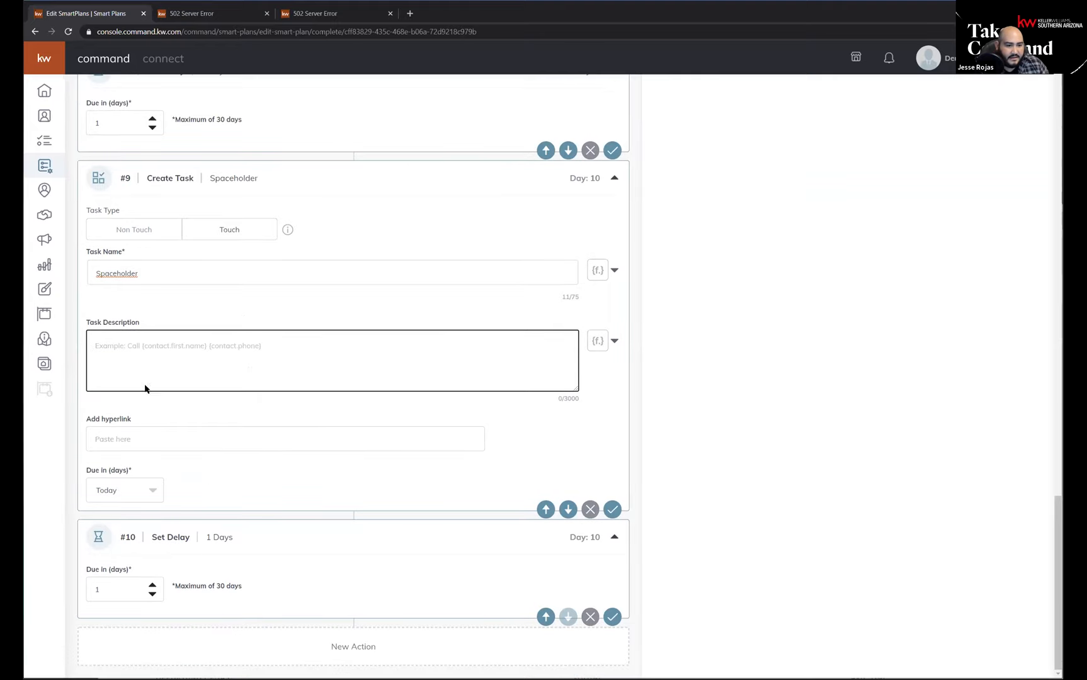
click(243, 592)
drag(173, 590, 236, 593)
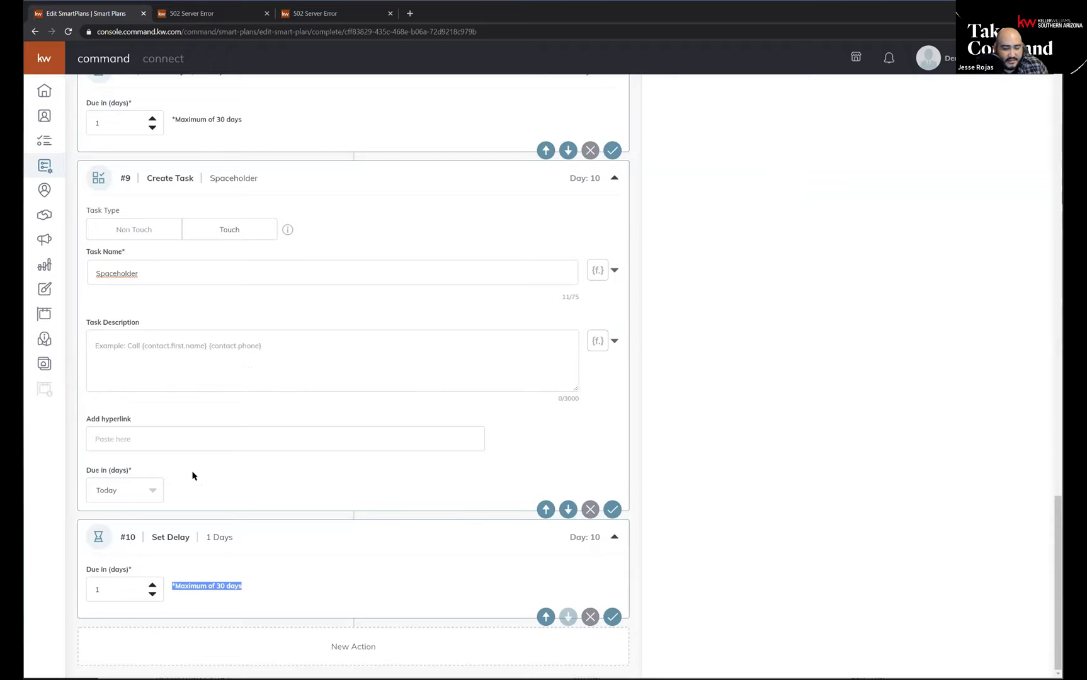
scroll(185, 474, up, 2)
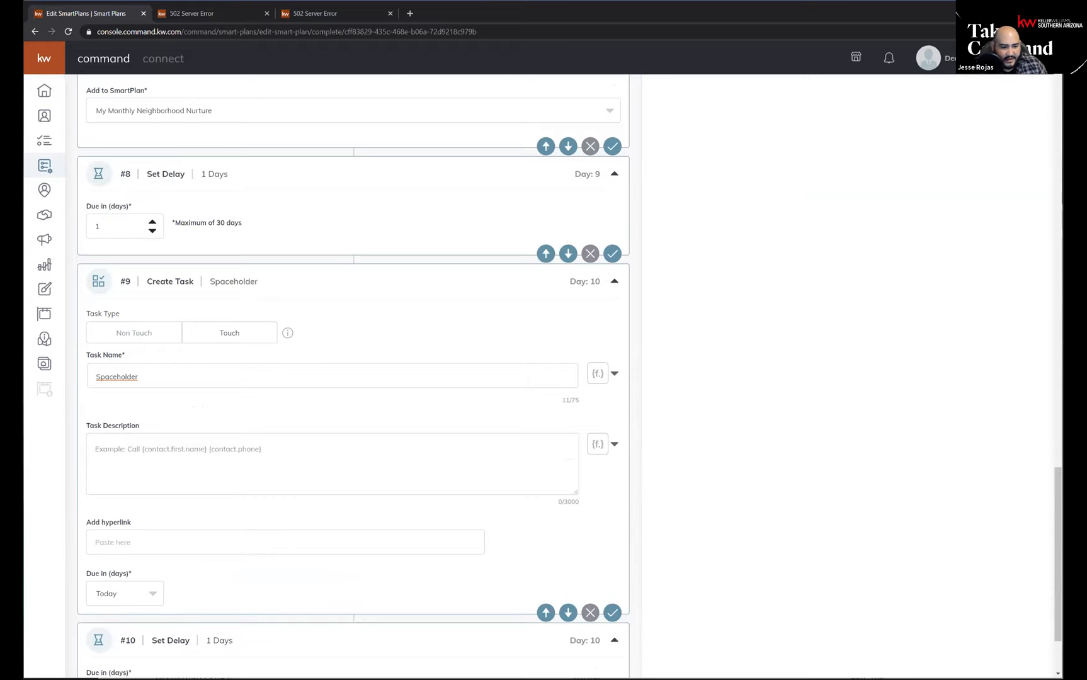
scroll(141, 570, down, 2)
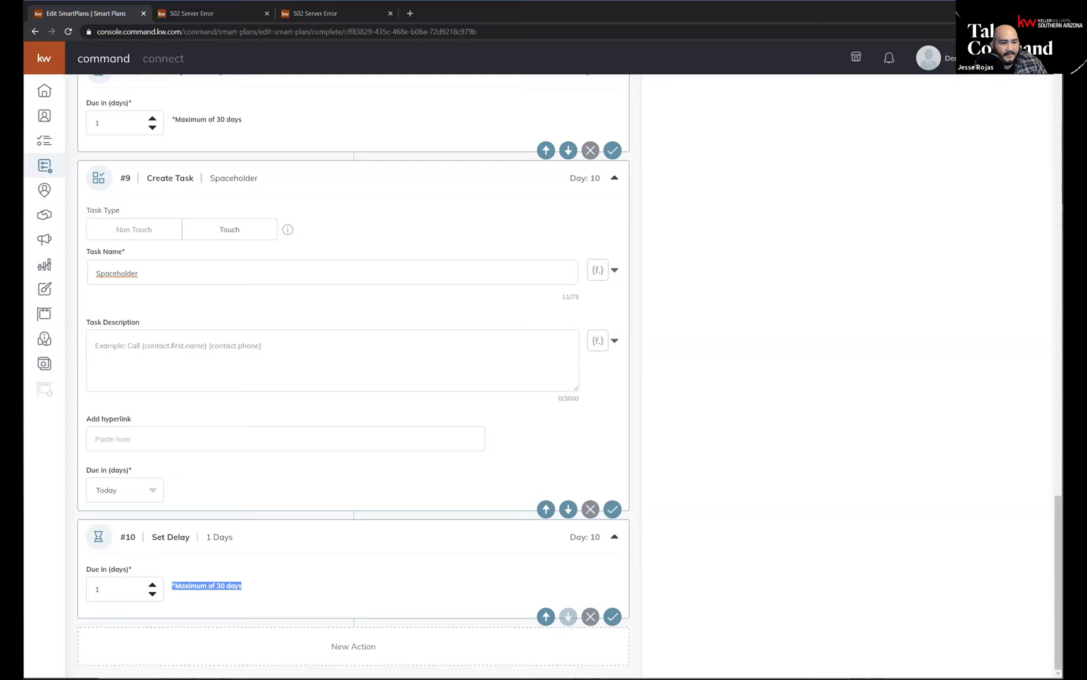
scroll(374, 420, up, 5)
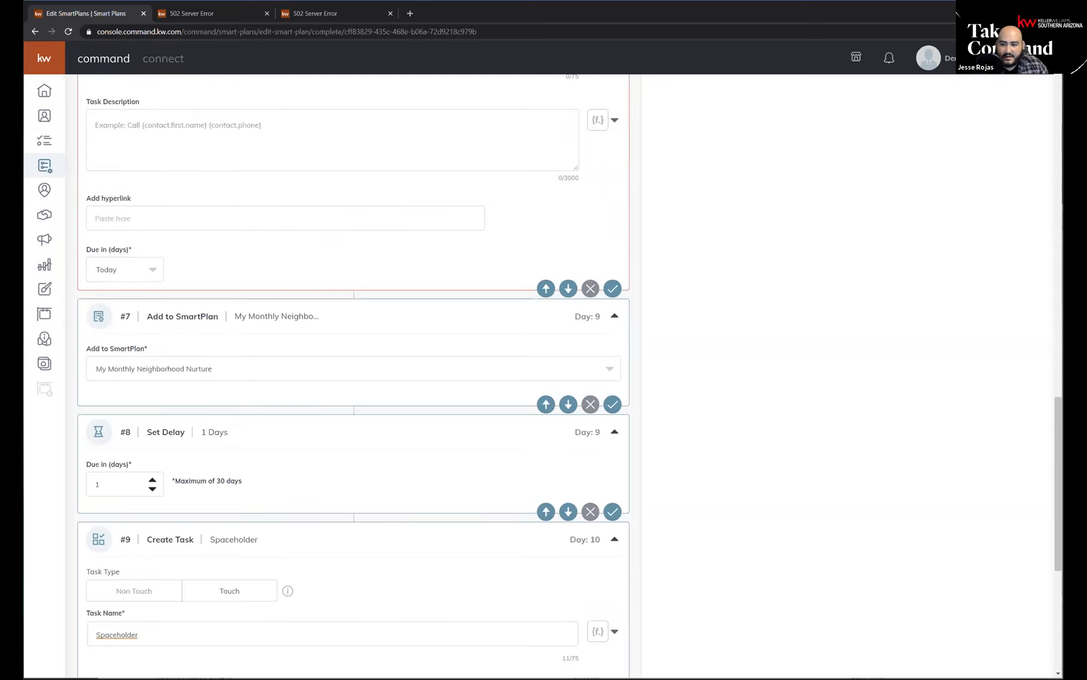
drag(1059, 451, 1052, 101)
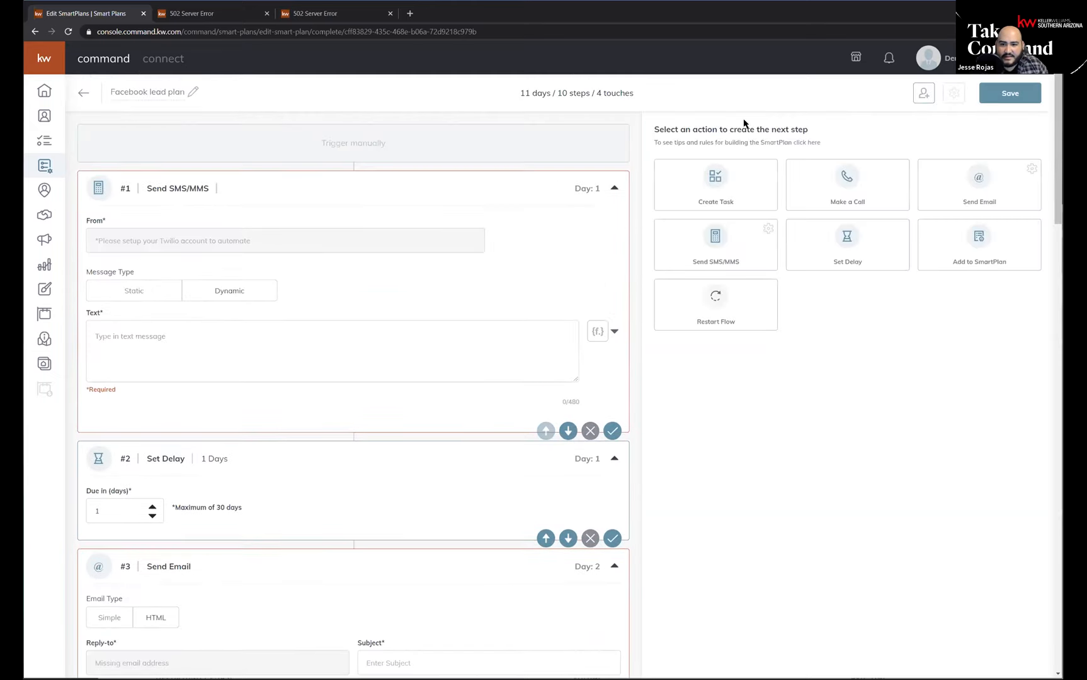
drag(630, 95, 500, 96)
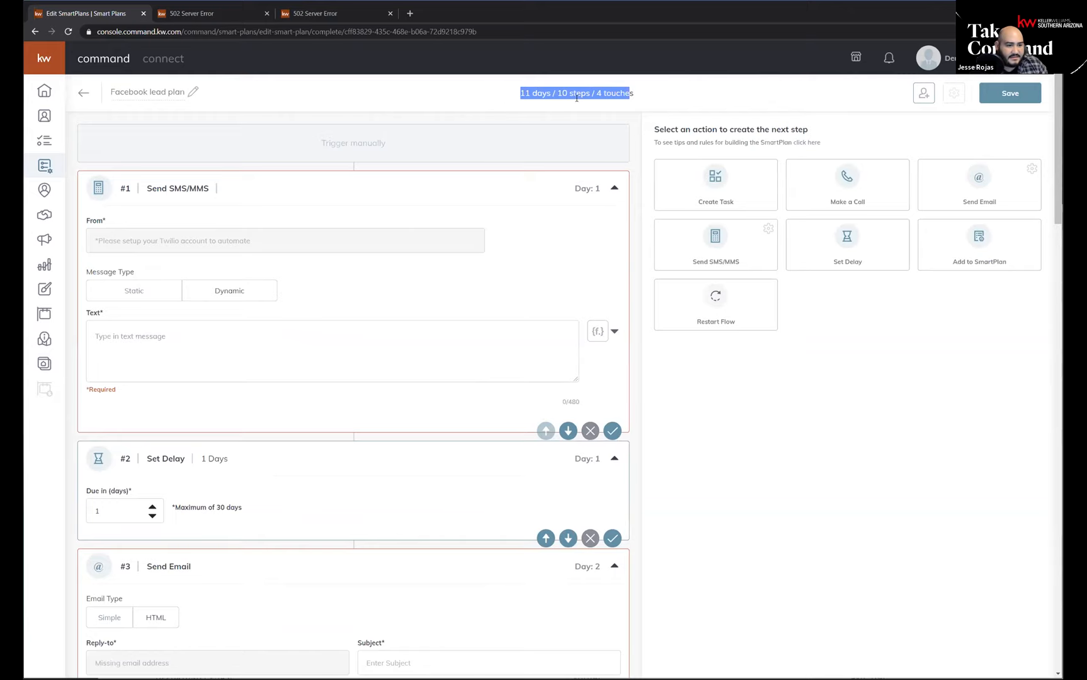
click(526, 92)
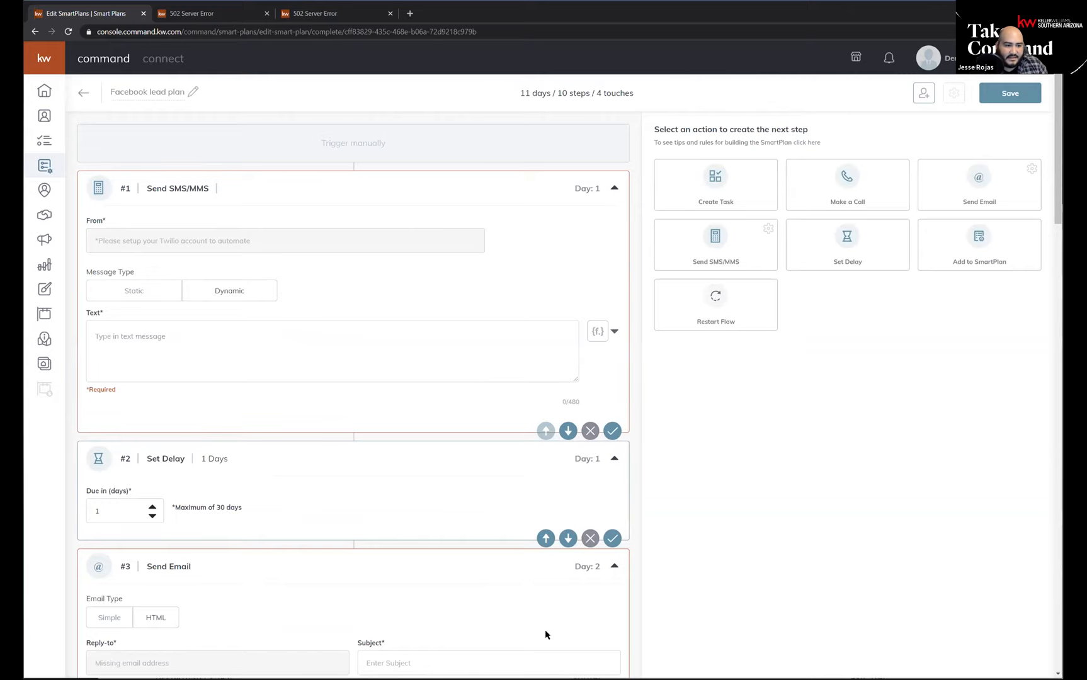
Set the eighth step's delay, before the Spaceholder task, to 30 days.
scroll(266, 649, down, 5)
drag(1058, 299, 1033, 674)
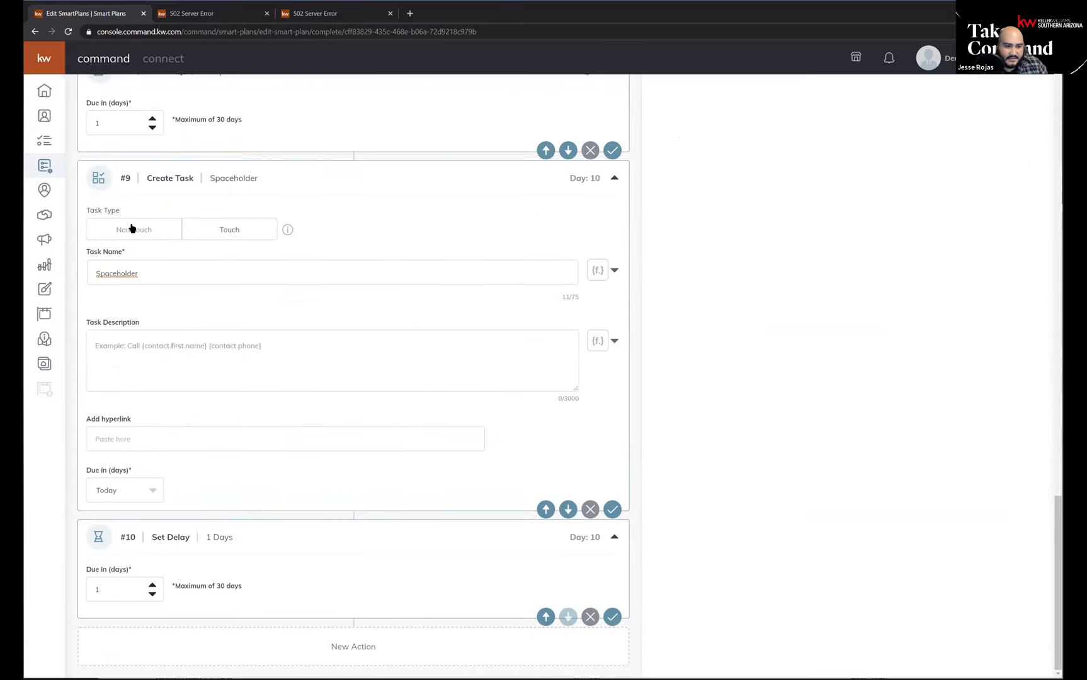
scroll(131, 228, up, 2)
double_click(98, 226)
text(30)
key(Tab)
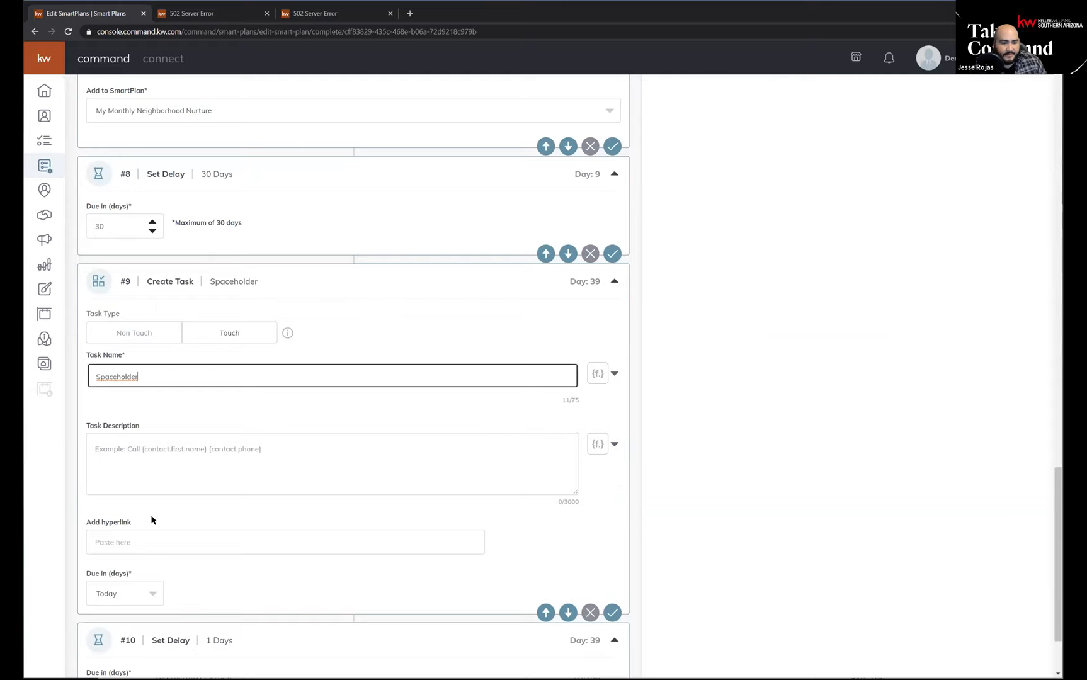
Set the tenth step's delay, after the Spaceholder task, to 30 days and check its scheduled day.
scroll(151, 520, down, 2)
double_click(98, 589)
text(30)
key(Tab)
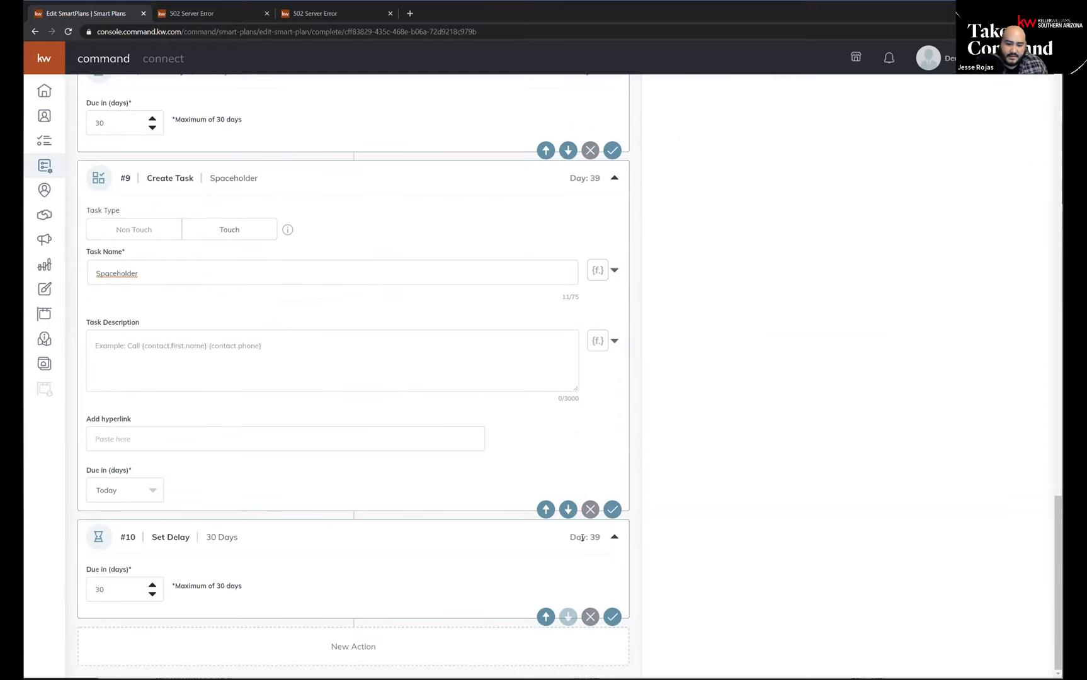
drag(572, 536, 601, 540)
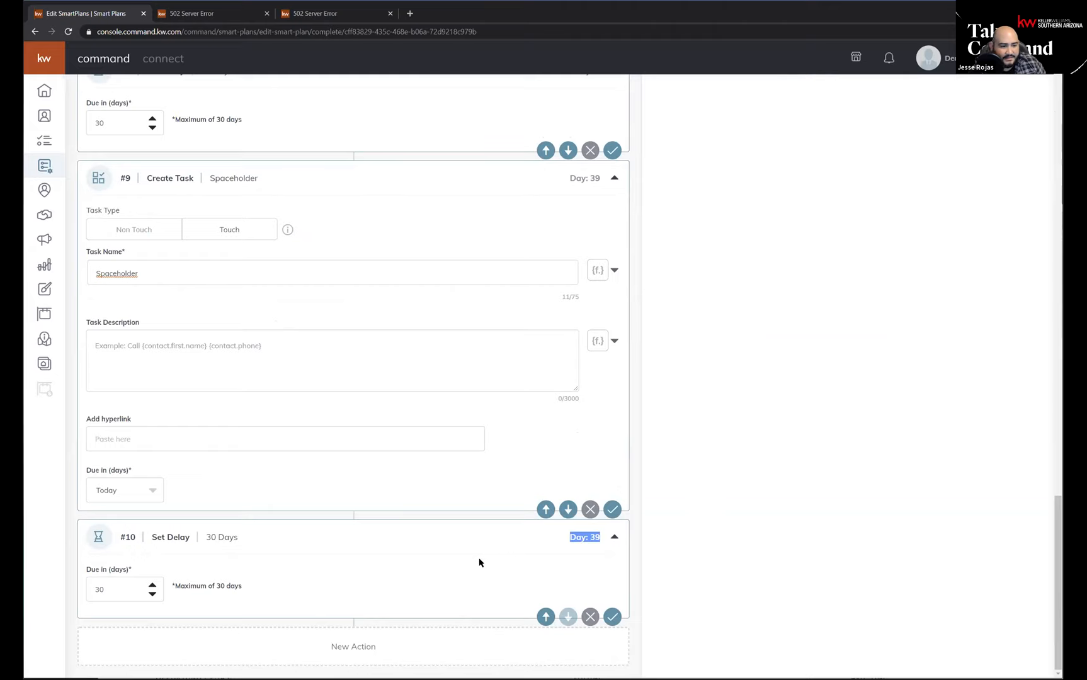
Add a Restart Flow action as the eleventh step, set its repeats to Unlimited and view the explanation of the setting.
scroll(296, 508, up, 5)
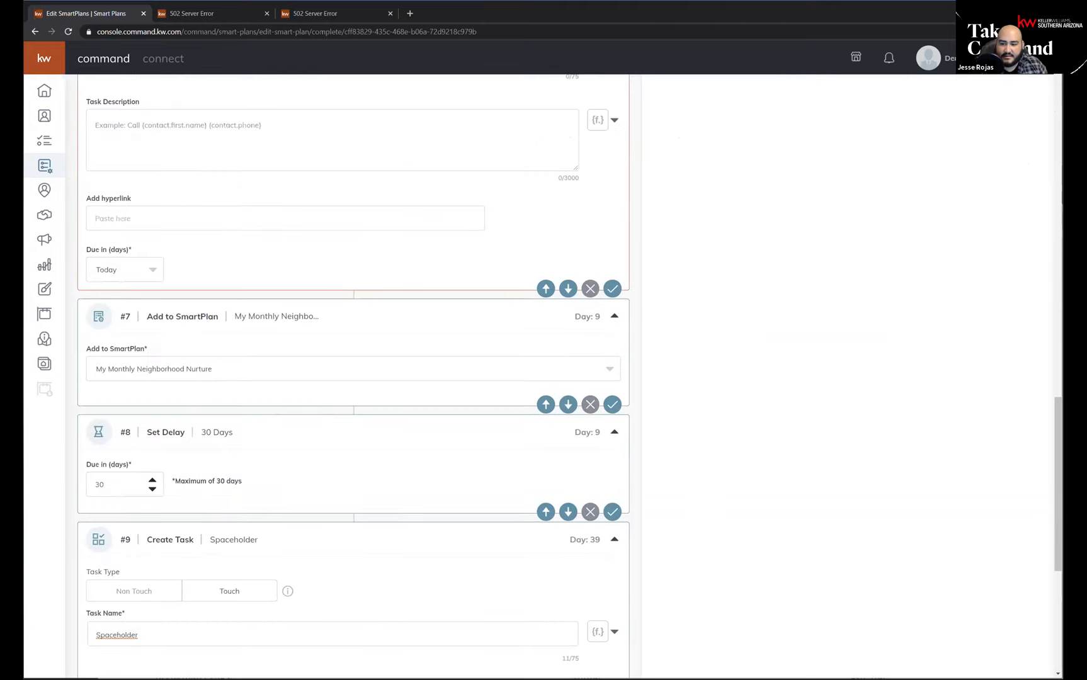
drag(1056, 475, 1055, 475)
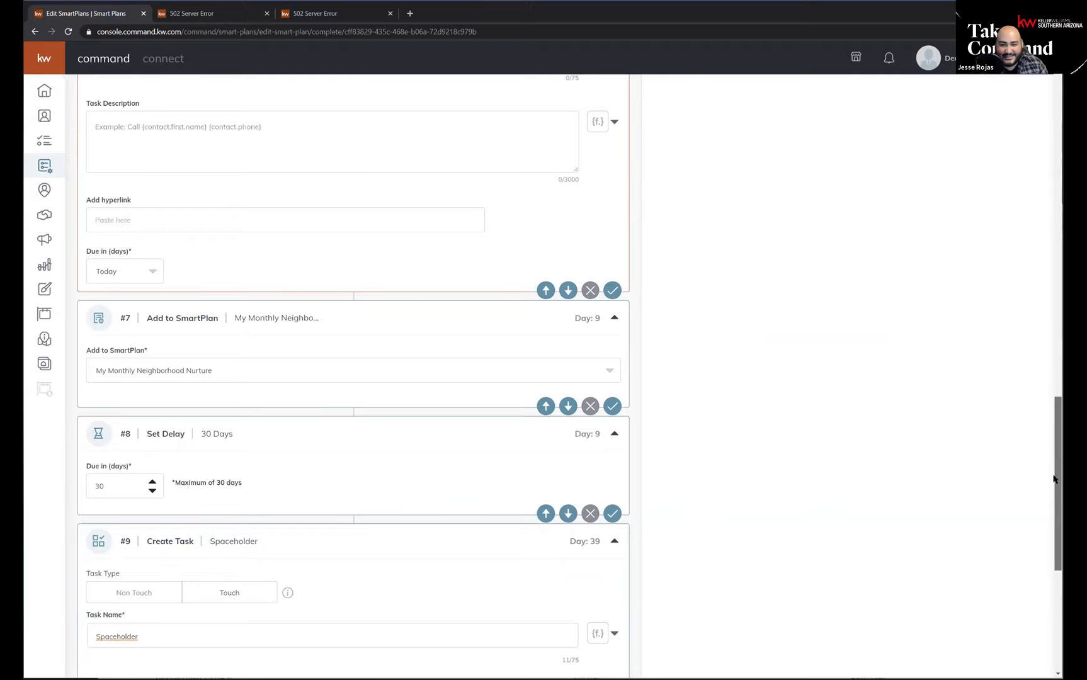
drag(1057, 476, 1053, 123)
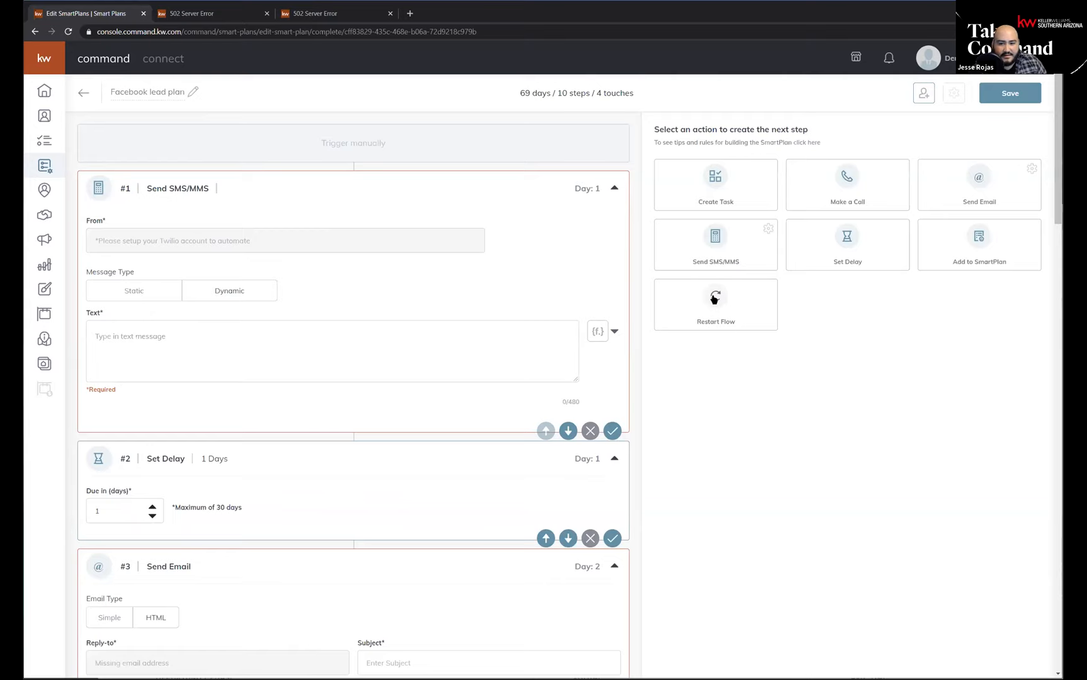
scroll(917, 219, down, 5)
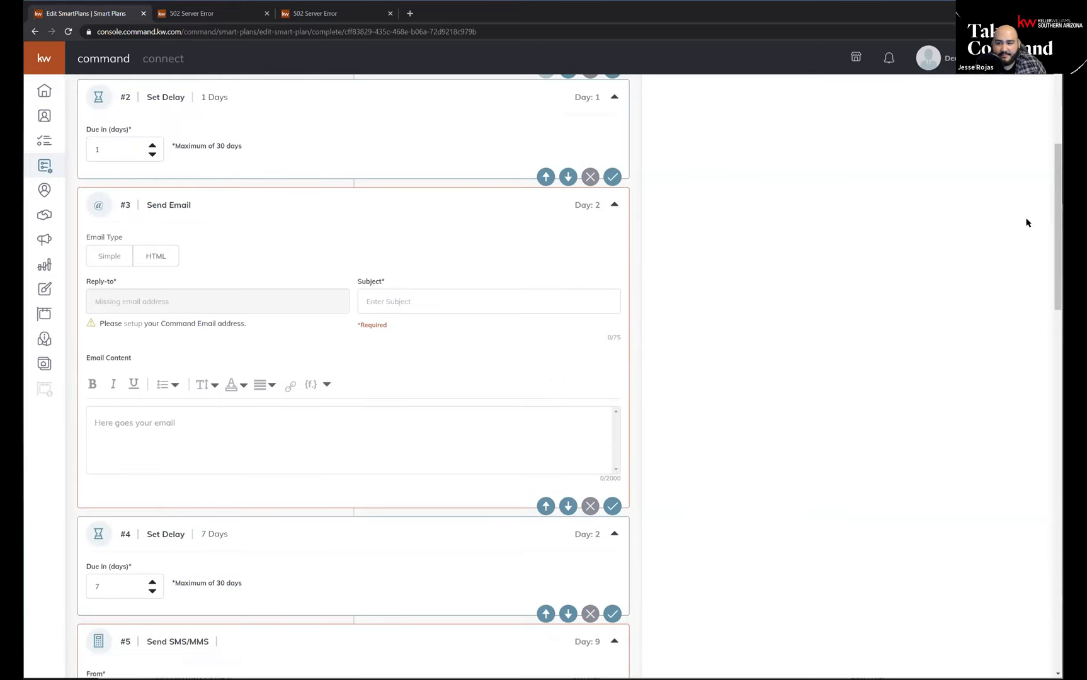
drag(1057, 217, 1016, 611)
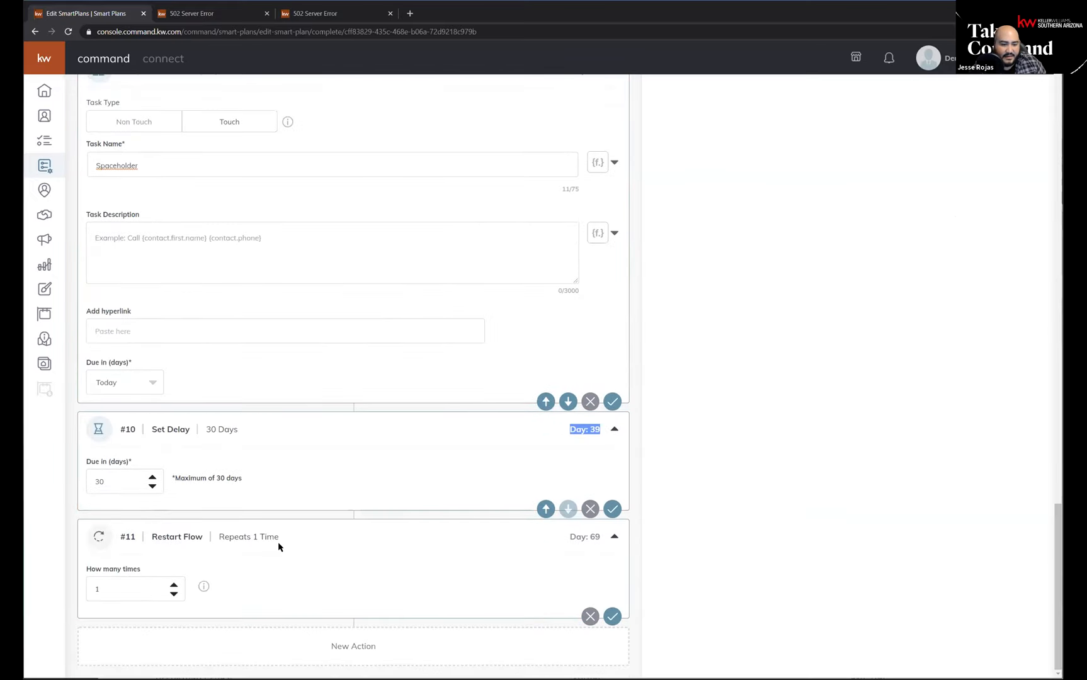
click(194, 609)
click(174, 595)
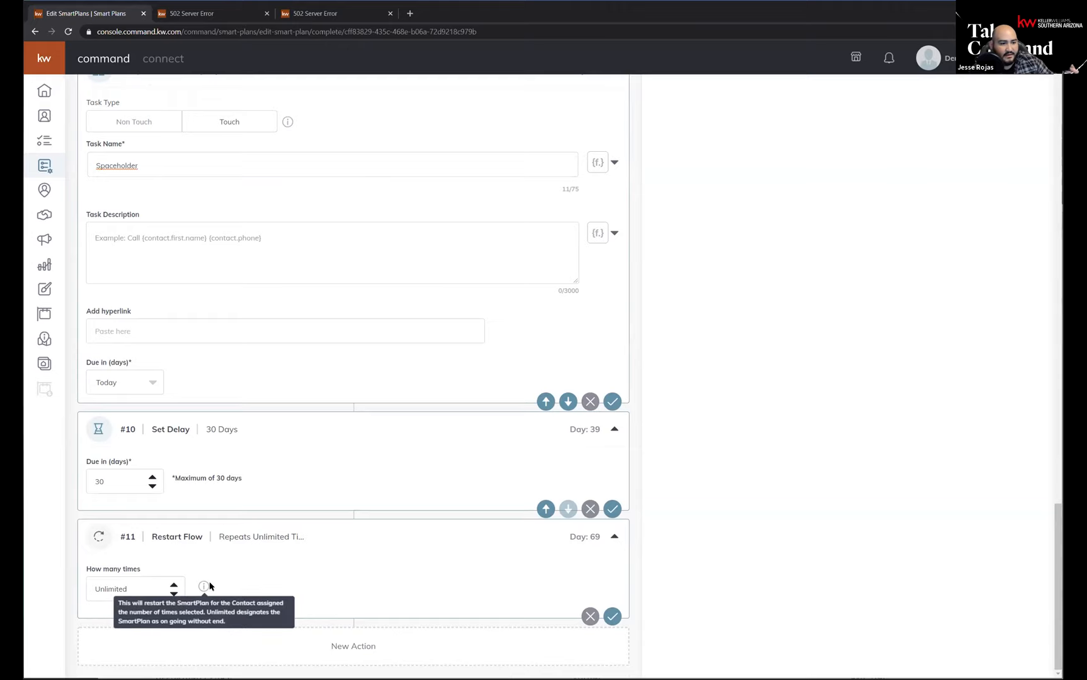
mouse_move(204, 586)
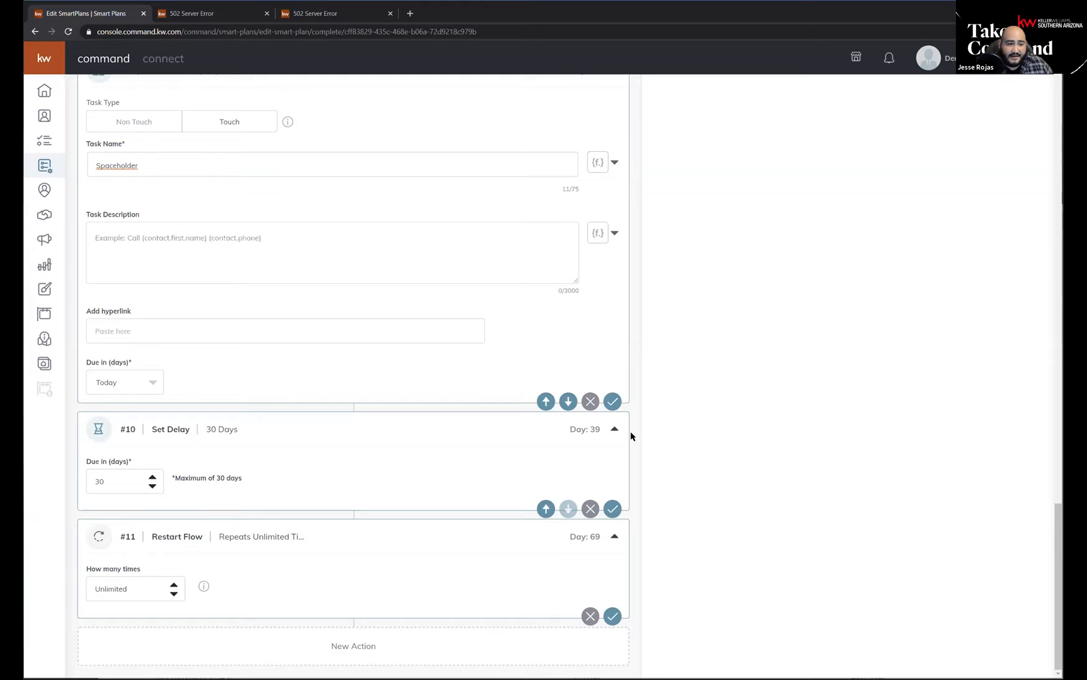
Preview the HTML email type in the third step's Send Email action and return it to Simple.
scroll(446, 432, up, 12)
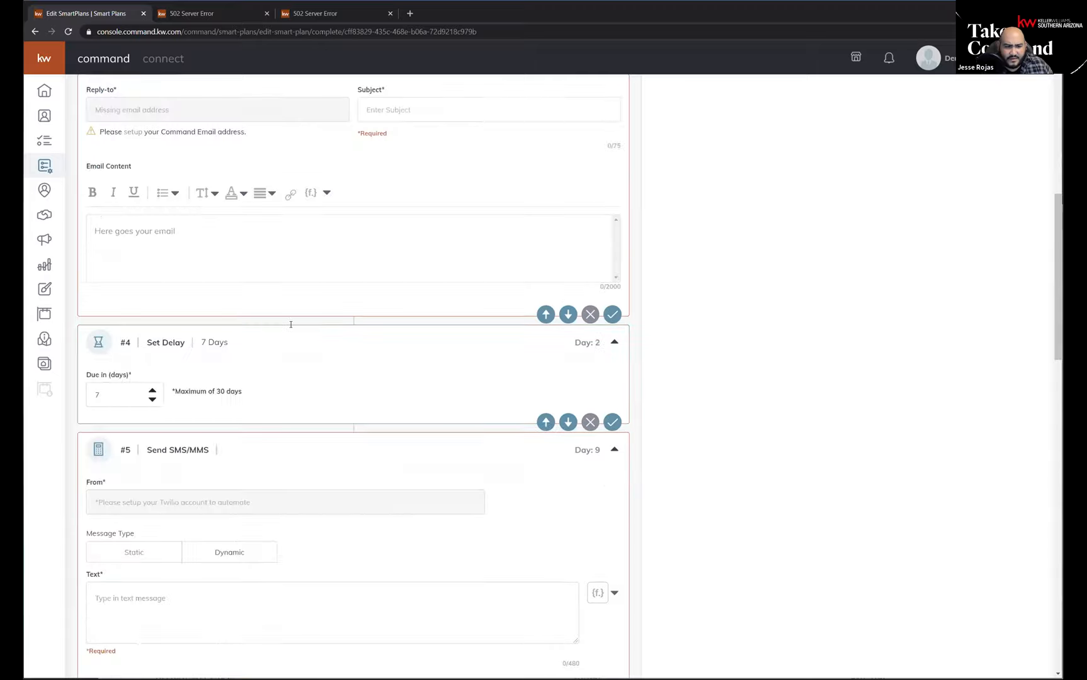
scroll(241, 433, down, 3)
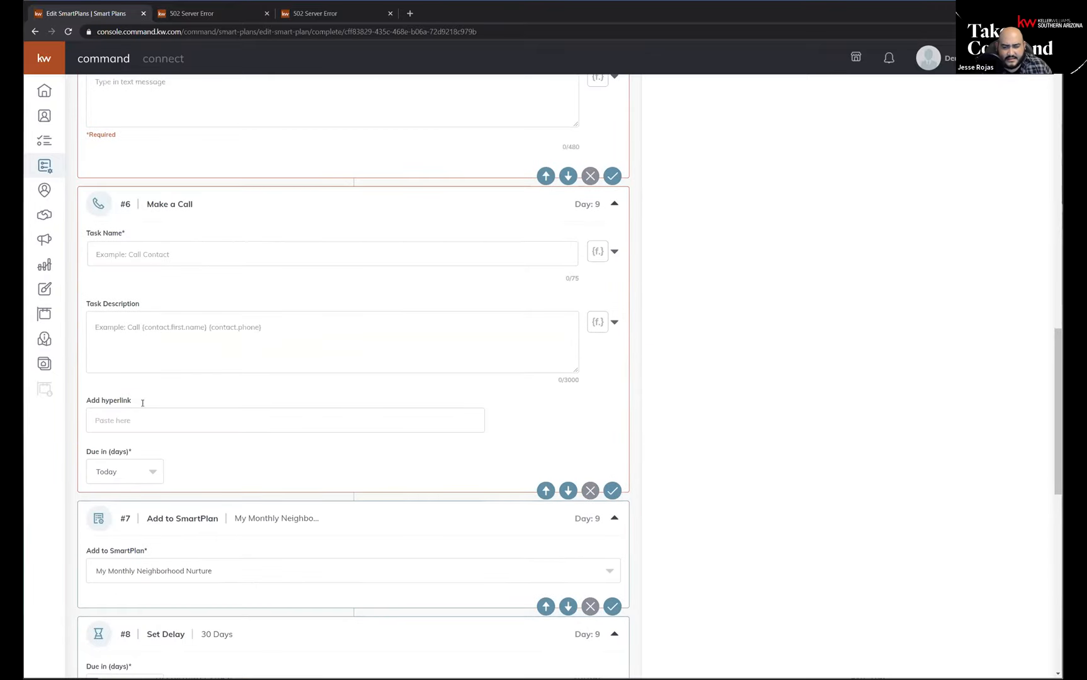
scroll(142, 403, up, 20)
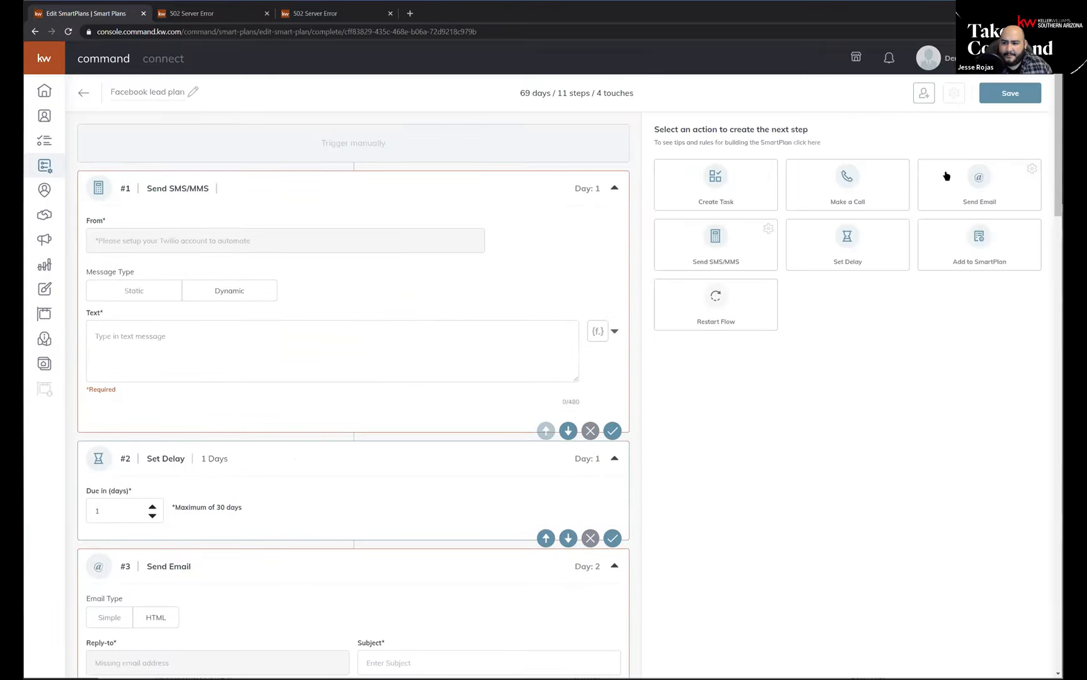
scroll(334, 557, down, 8)
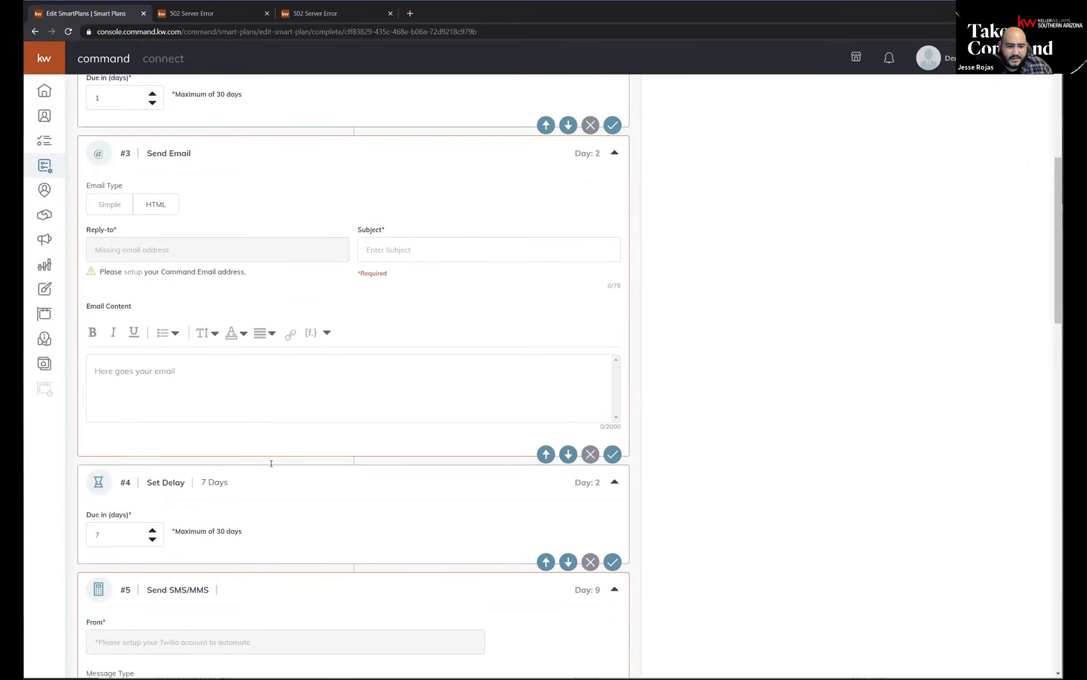
click(194, 372)
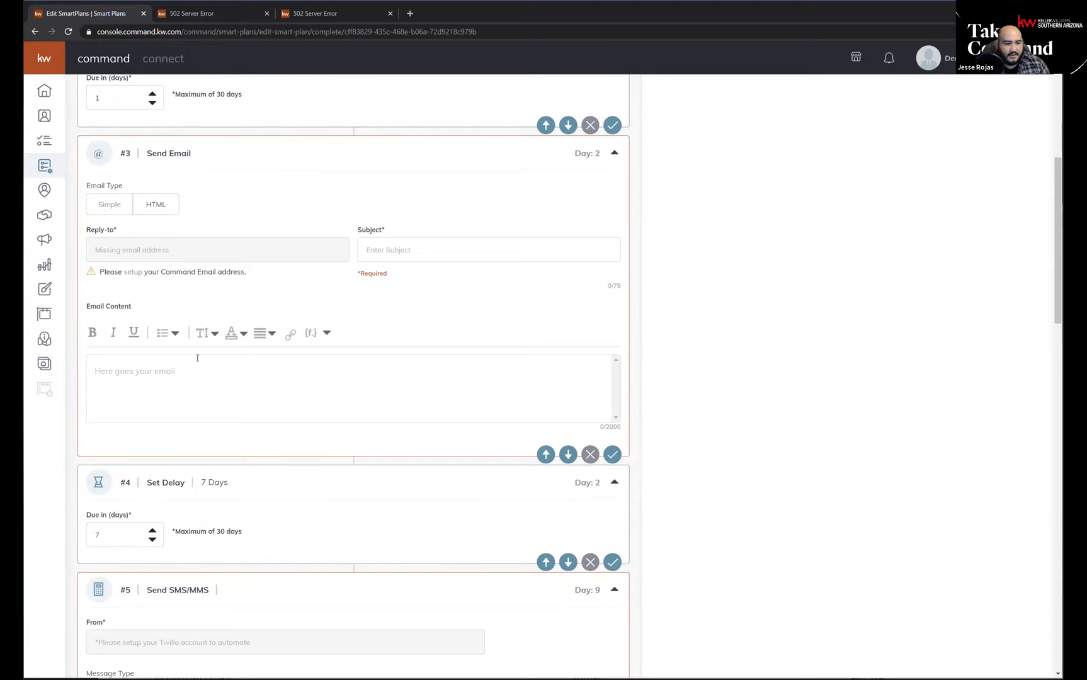
click(156, 208)
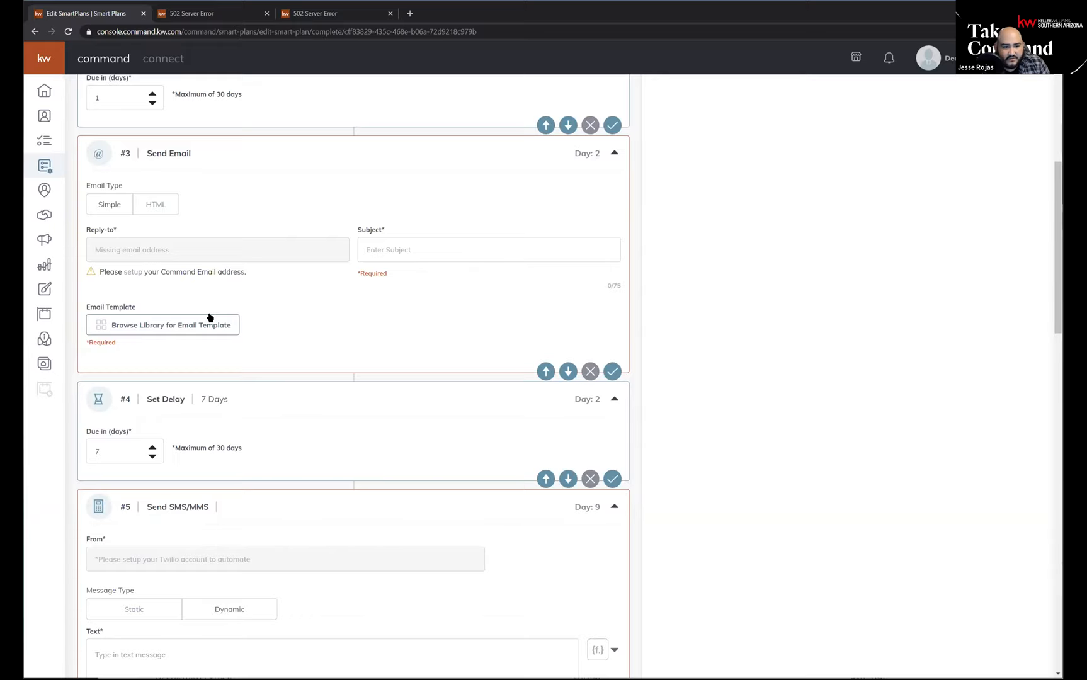
click(120, 201)
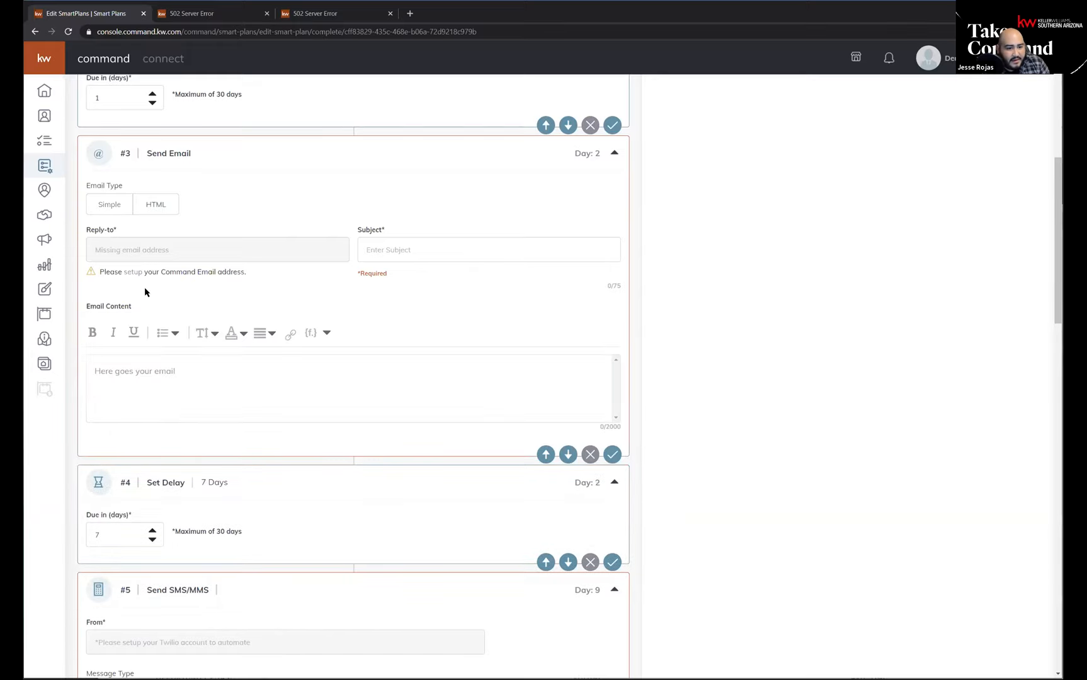
Open the link title and target fields for inserting a hyperlink into the third step's email content.
click(123, 400)
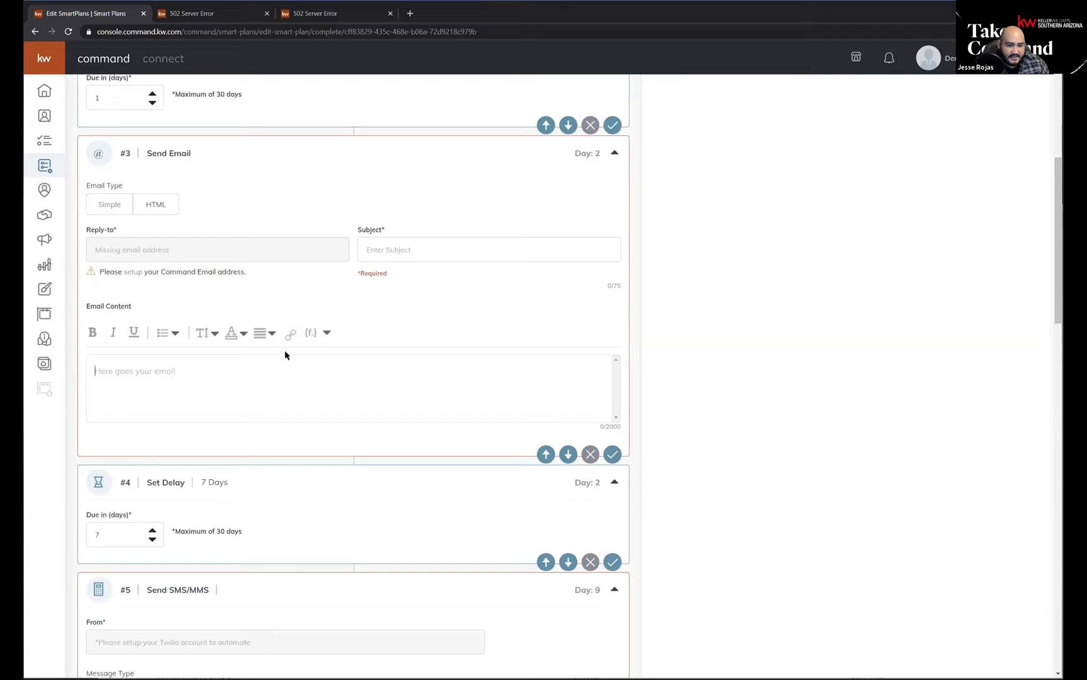
click(292, 336)
click(299, 372)
click(277, 409)
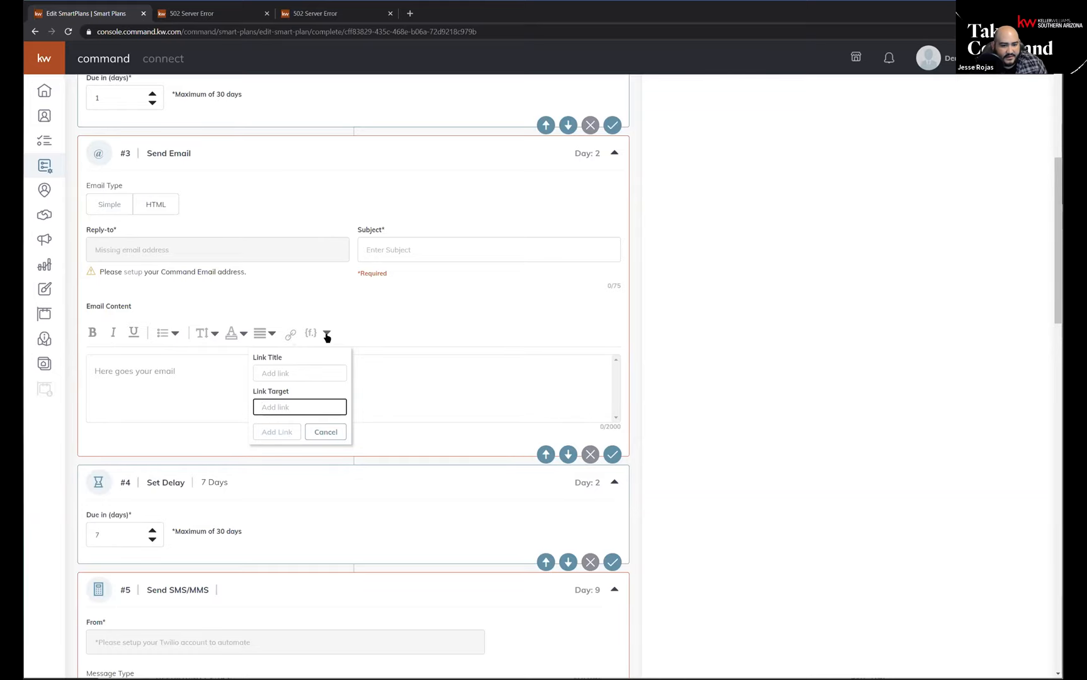
Close the link fields and view the contact placeholders available for the third step's email content.
click(386, 340)
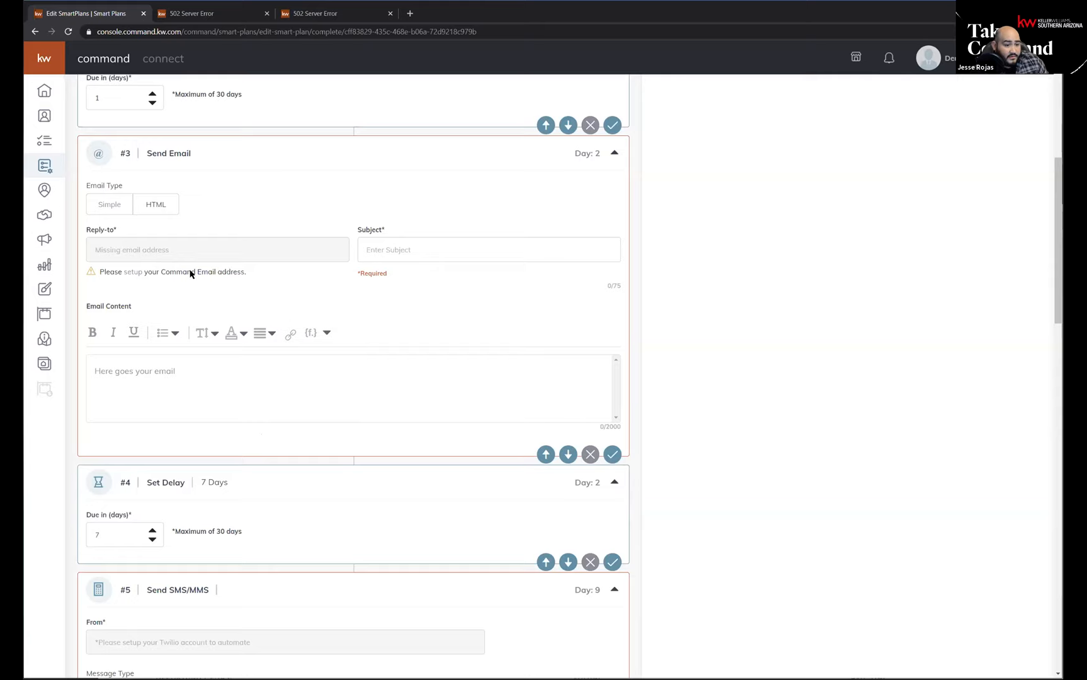
click(326, 333)
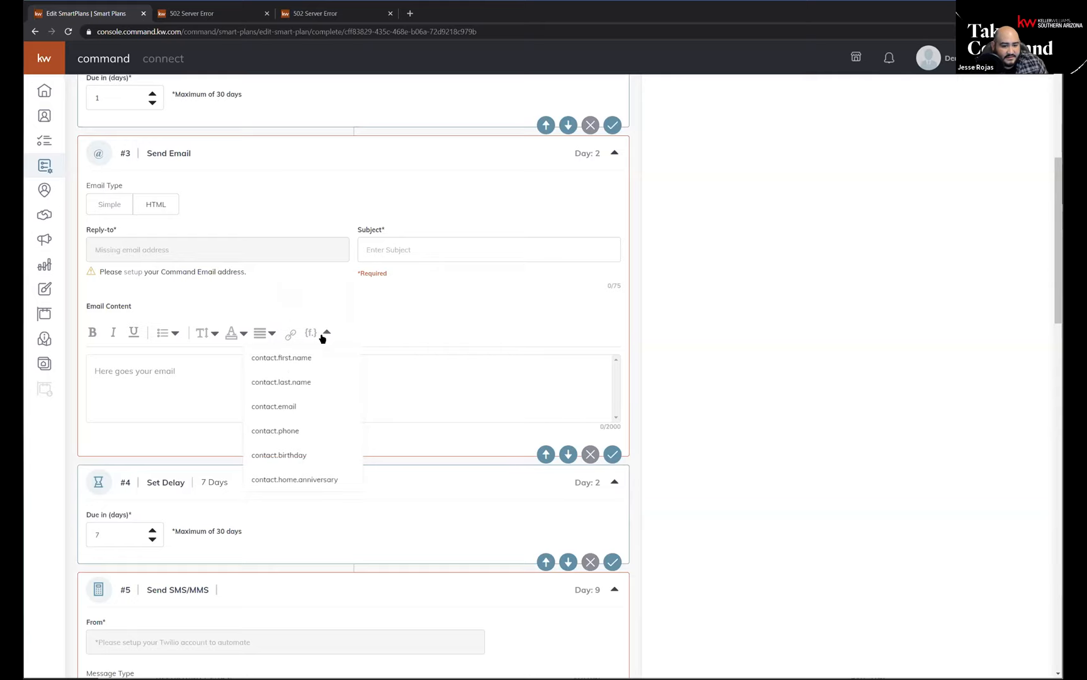
scroll(280, 455, down, 1)
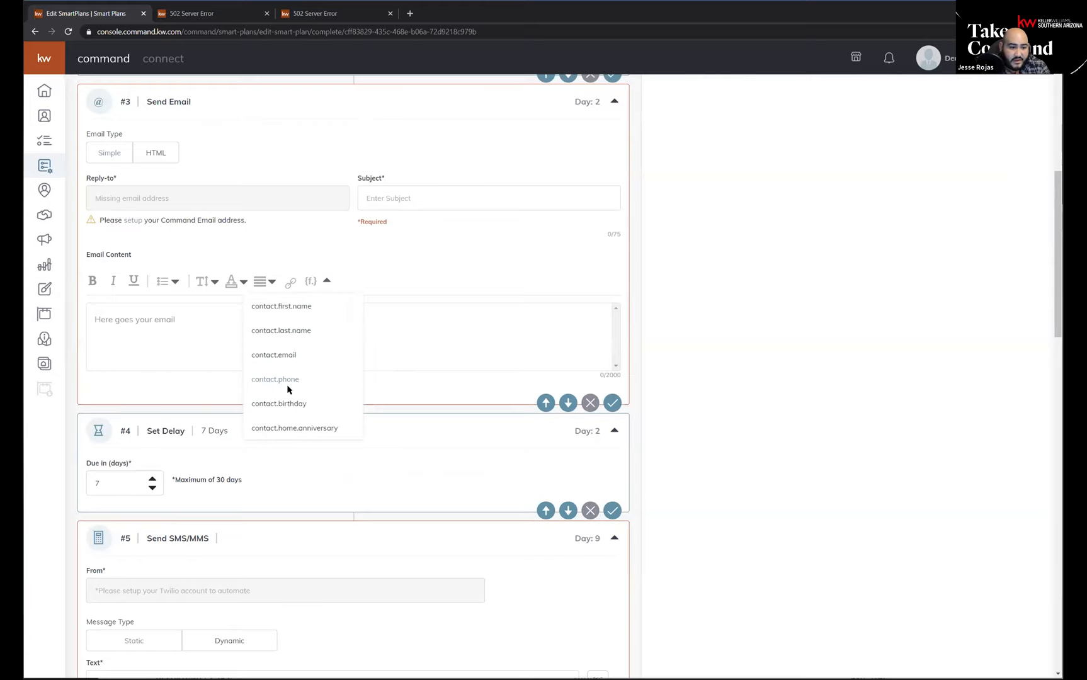
Start the third step's email with the greeting "Hi" followed by the contact.first.name placeholder.
click(185, 320)
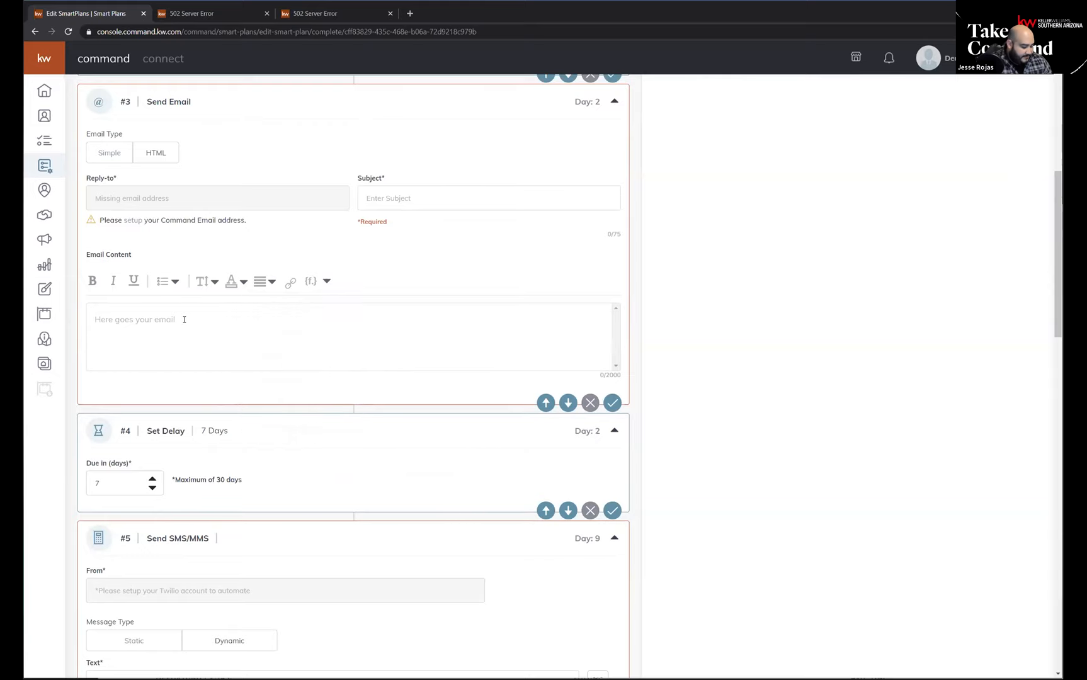
text(I)
key(BackSpace)
text(Hi Mickey)
key(BackSpace)
key(BackSpace)
key(BackSpace)
key(BackSpace)
key(BackSpace)
key(BackSpace)
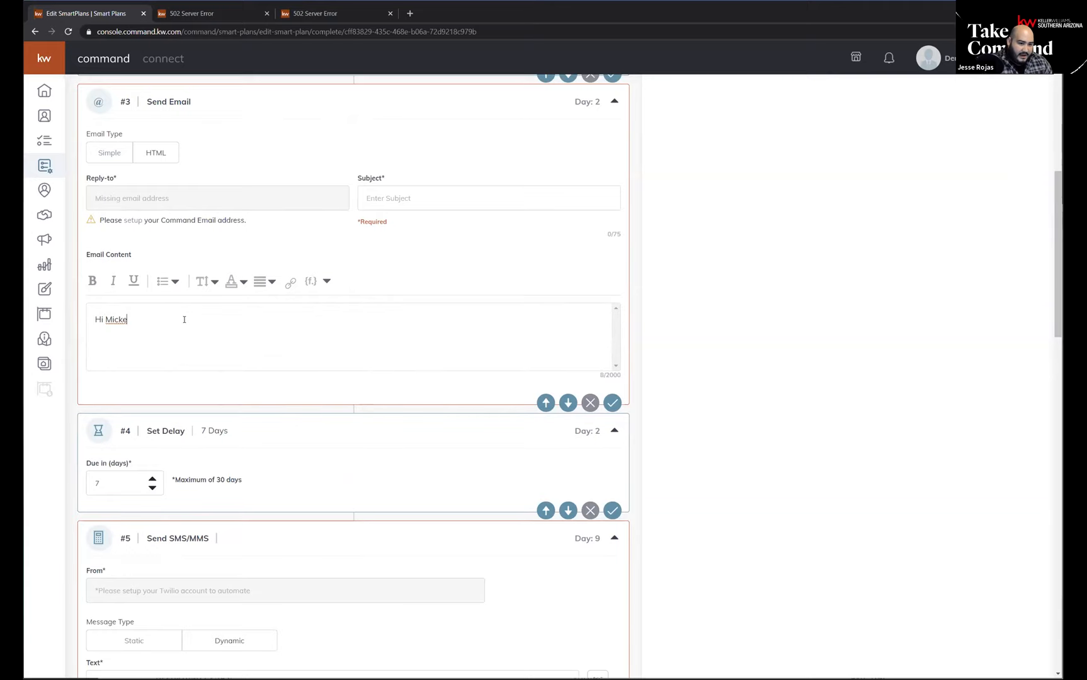
click(327, 281)
click(300, 309)
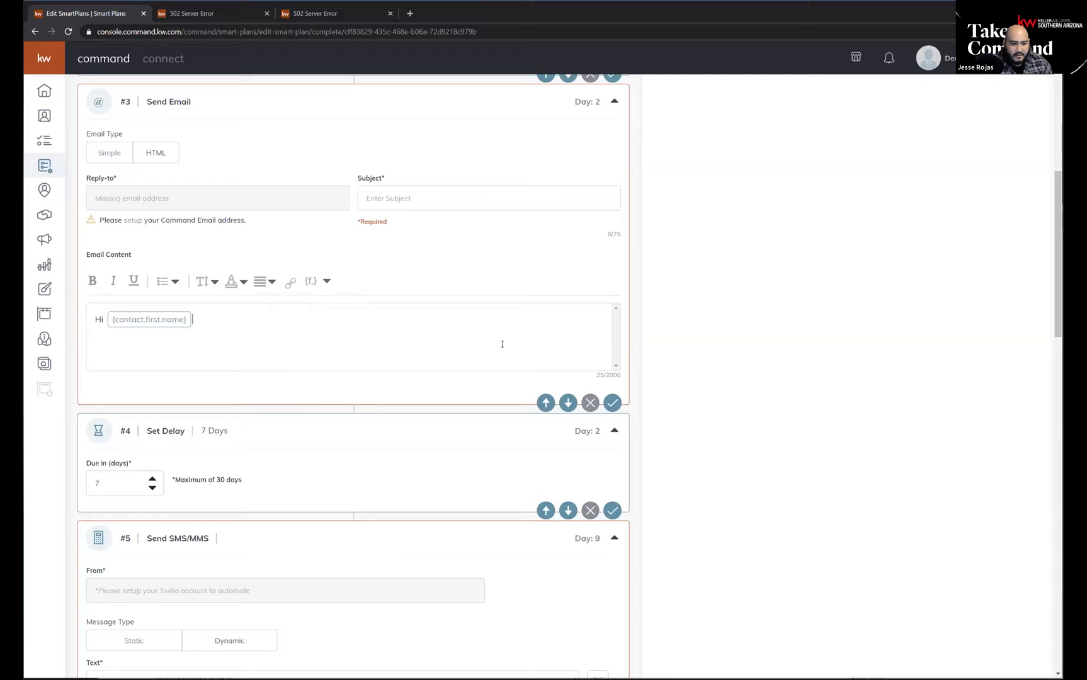
Begin the email body below the greeting with "I tried calling you last week not sure I have the best number. Is".
text(I tried callig)
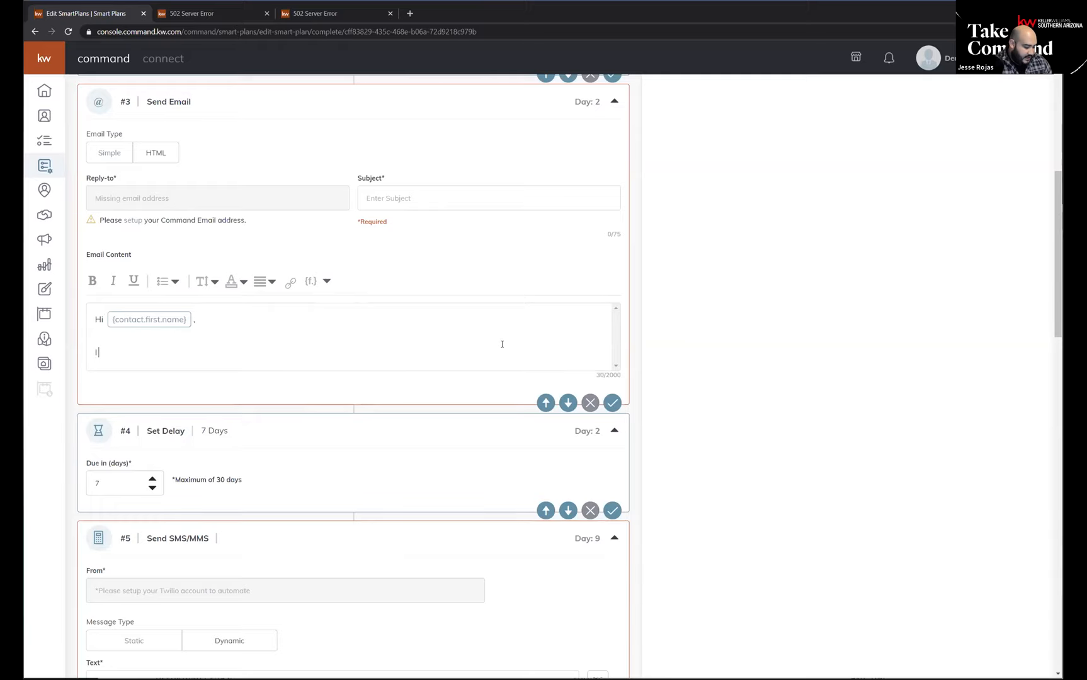
key(BackSpace)
key(BackSpace)
key(BackSpace)
key(BackSpace)
text(lling you)
key(BackSpace)
text(last week )
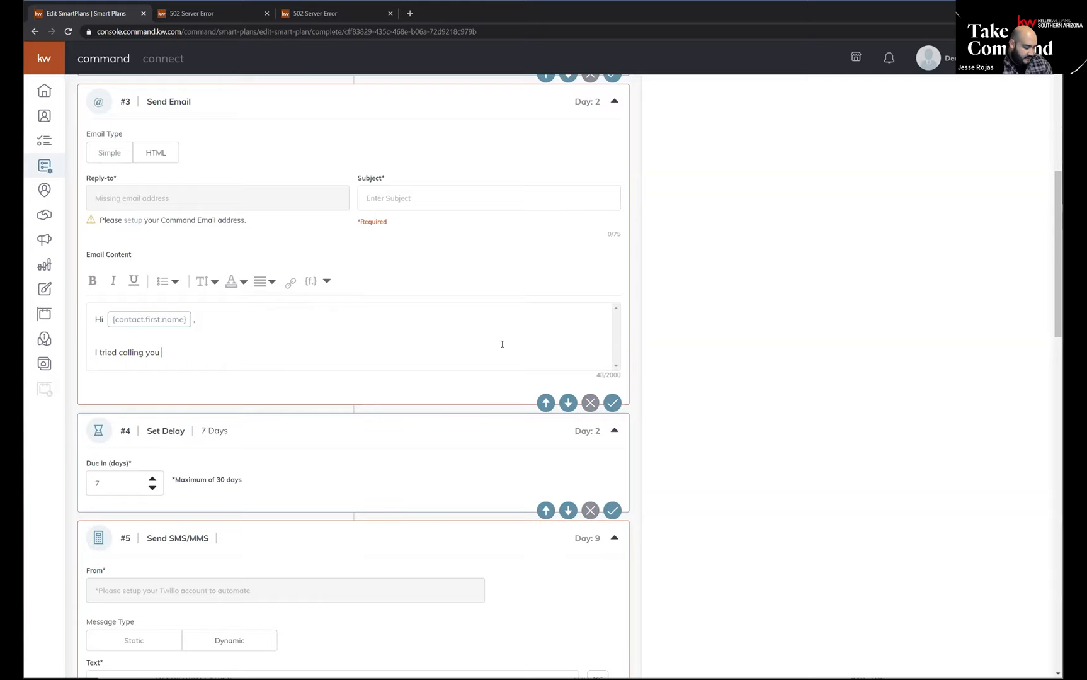
text(not sure i)
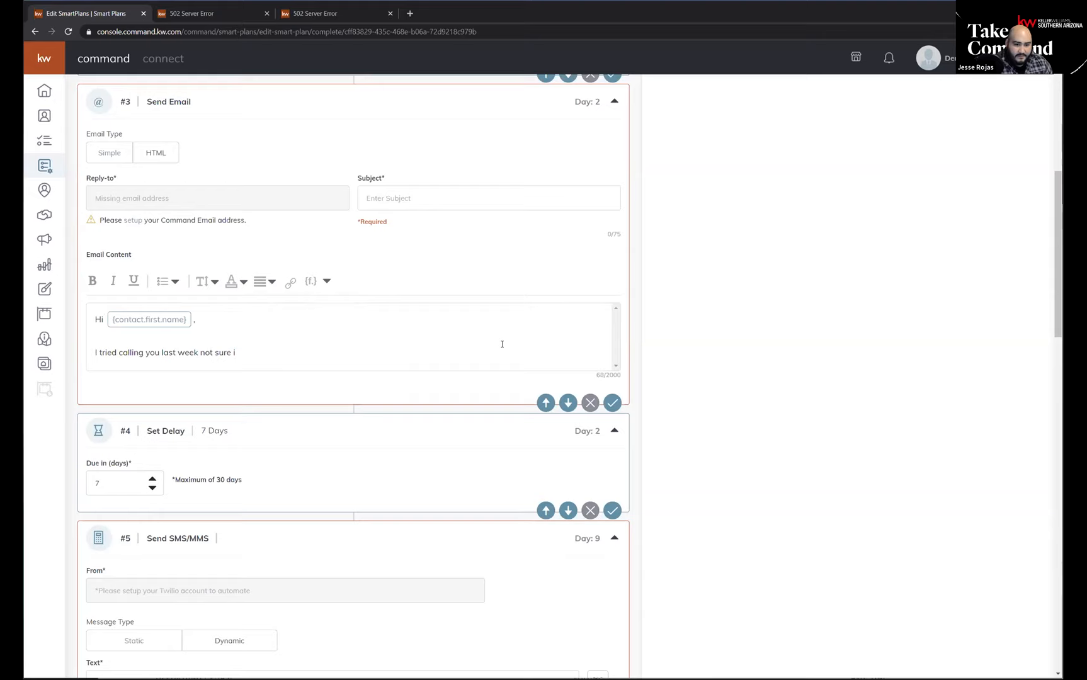
key(BackSpace)
text(I h)
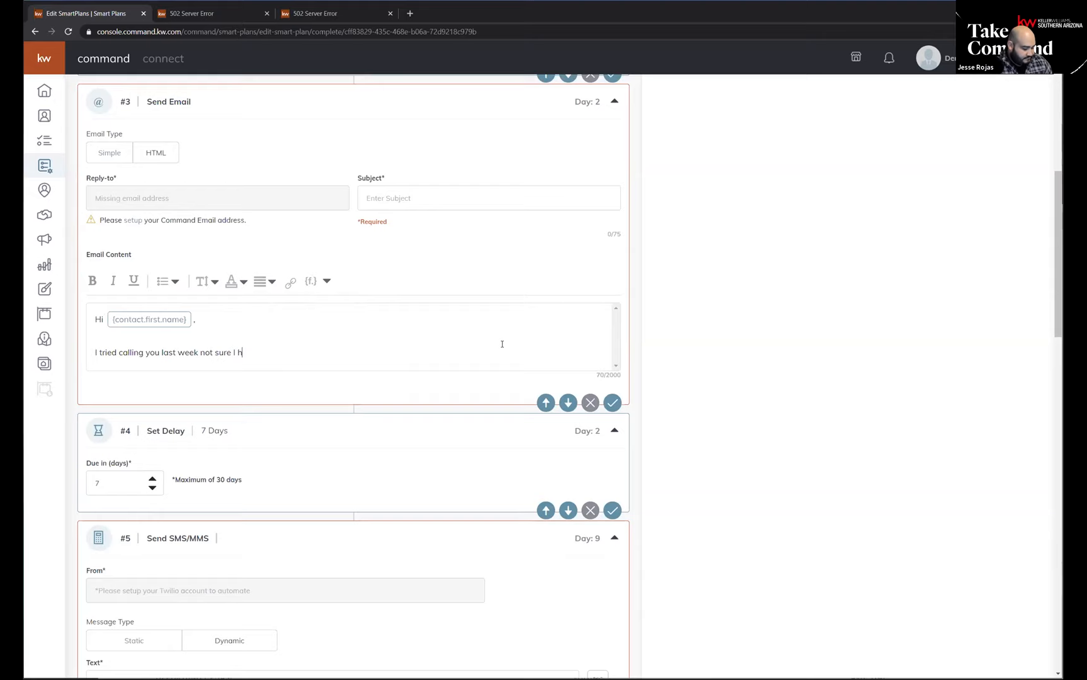
text(ave the best num)
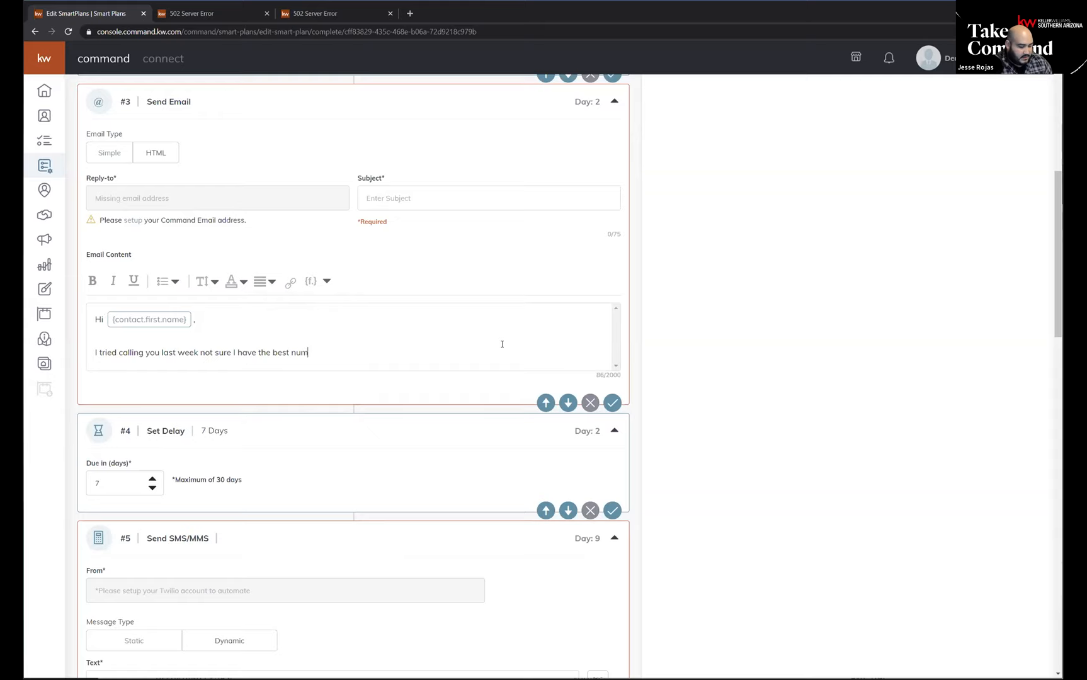
text(ber. Is)
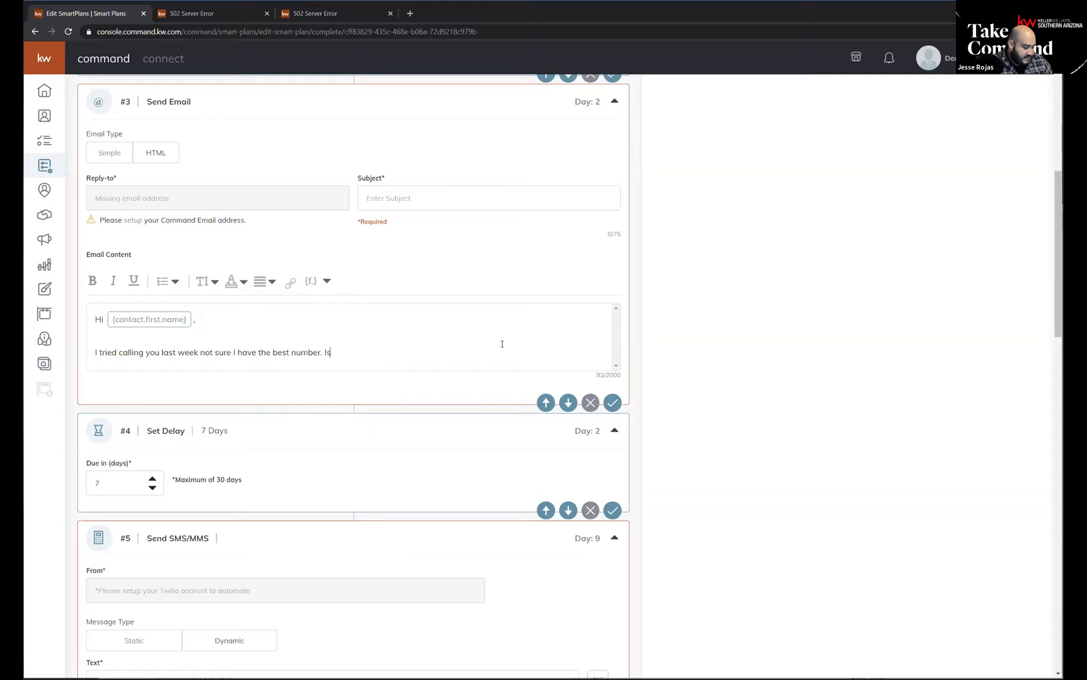
Complete the question with the contact.phone placeholder and the words "the best one?".
click(327, 281)
click(284, 381)
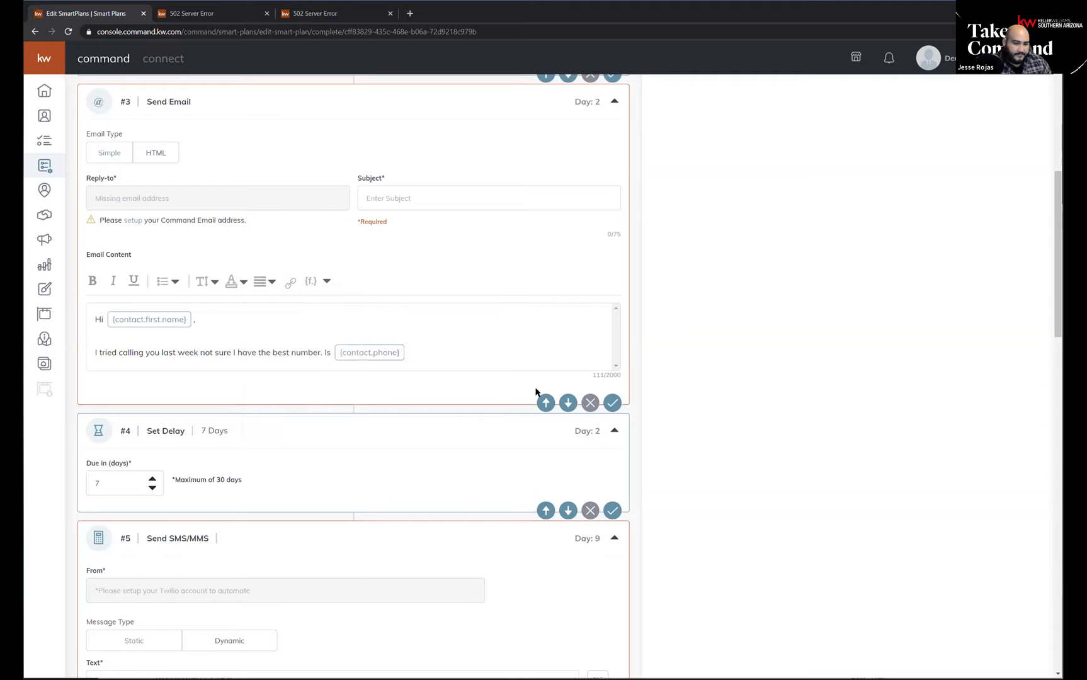
text(the best one?)
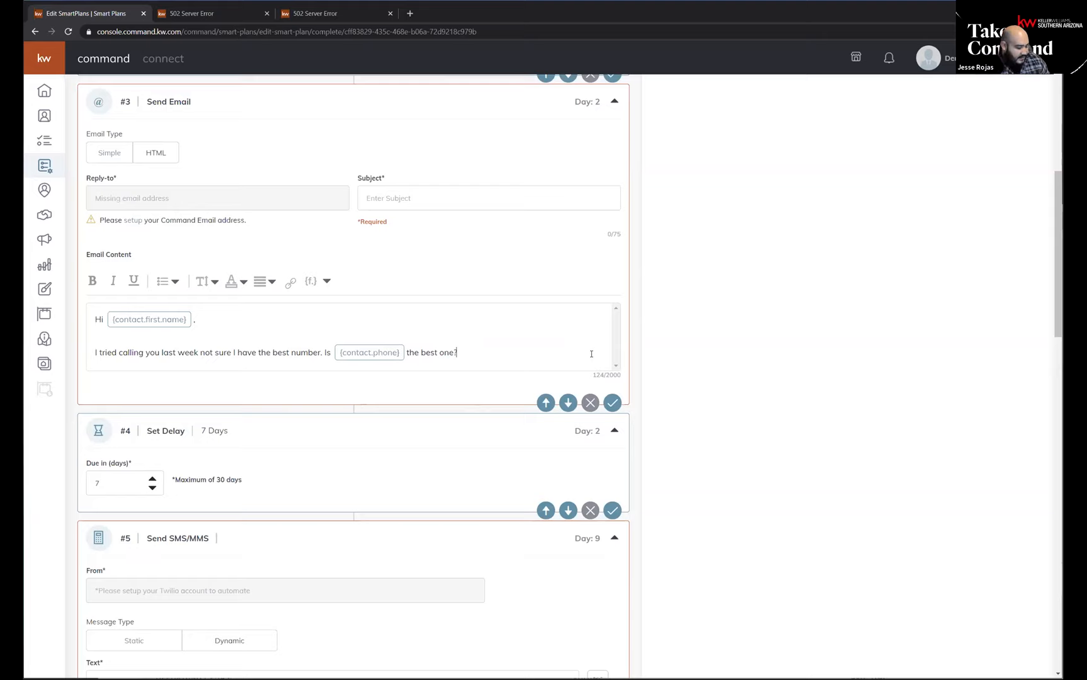
Add the closing sentence "Thanks and we'll talk soon." after the question in the email body.
text(T)
key(BackSpace)
text(Thanks )
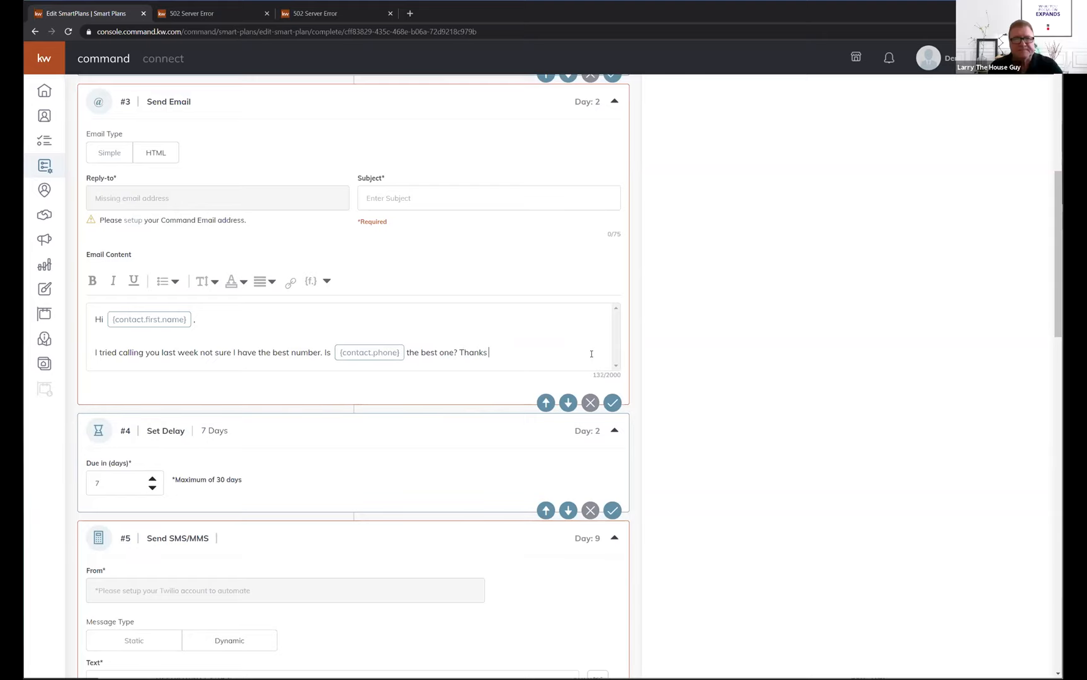
text(and )
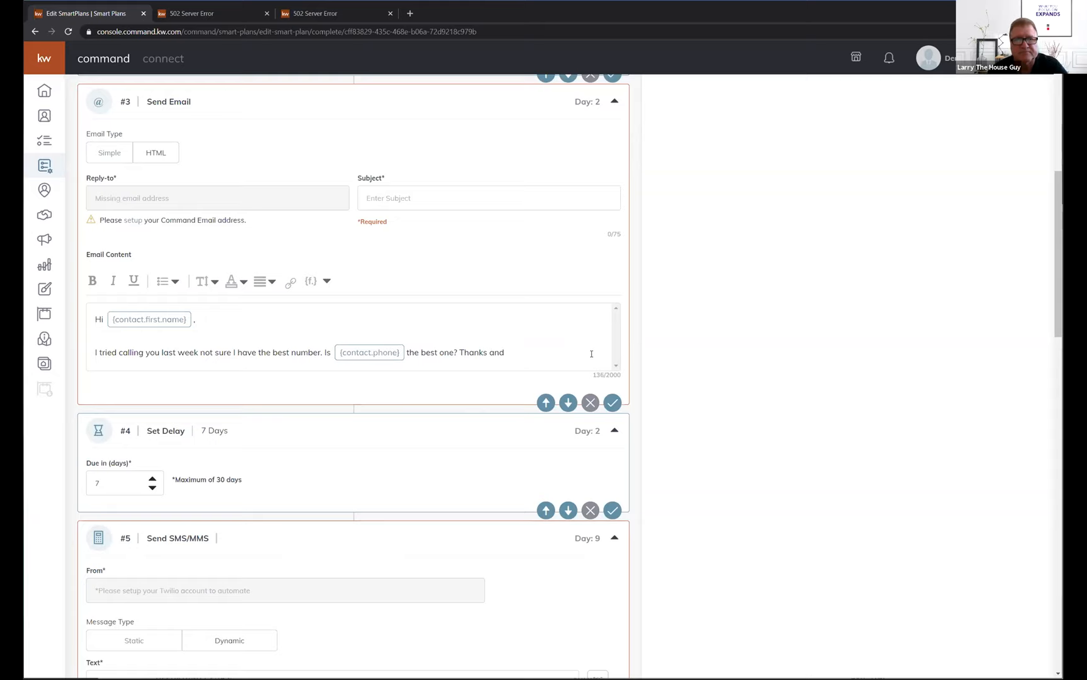
text(we'll)
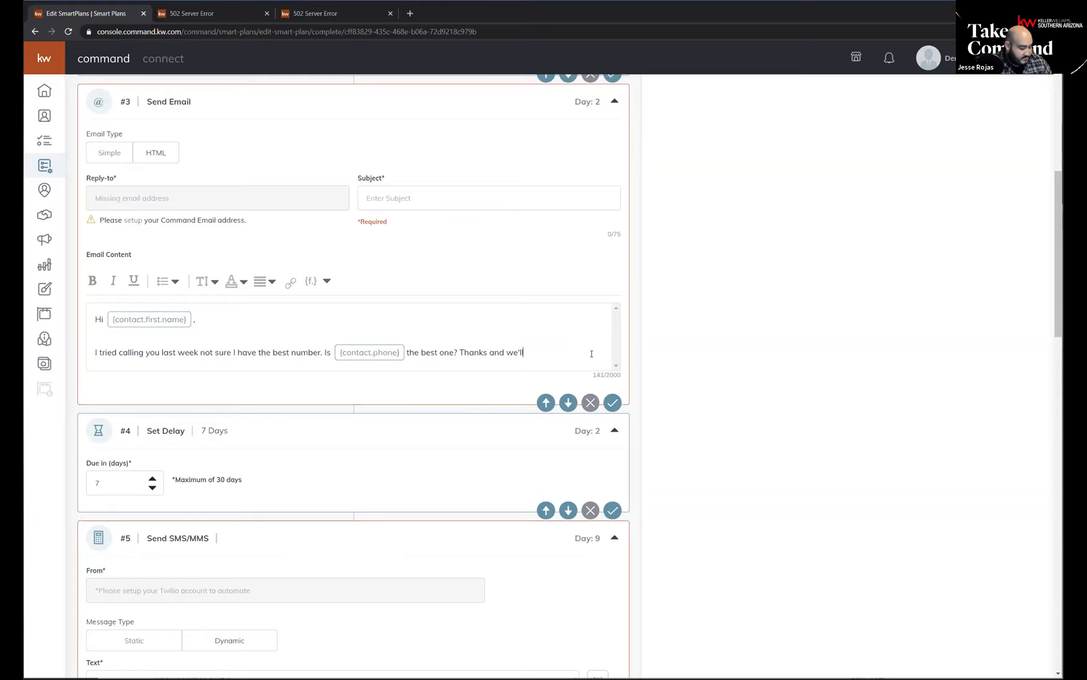
text( talk soon)
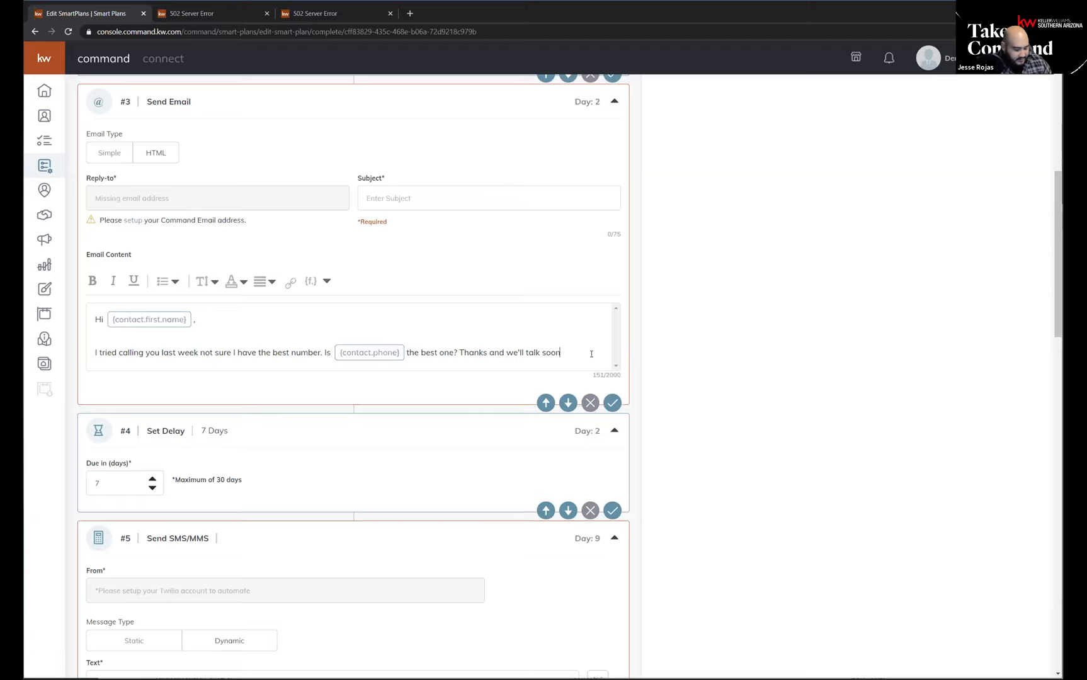
text(.)
Add a signature below the email body with the sender's full name, "KWSA" and "REALTOR" on separate lines.
key(Return)
key(Return)
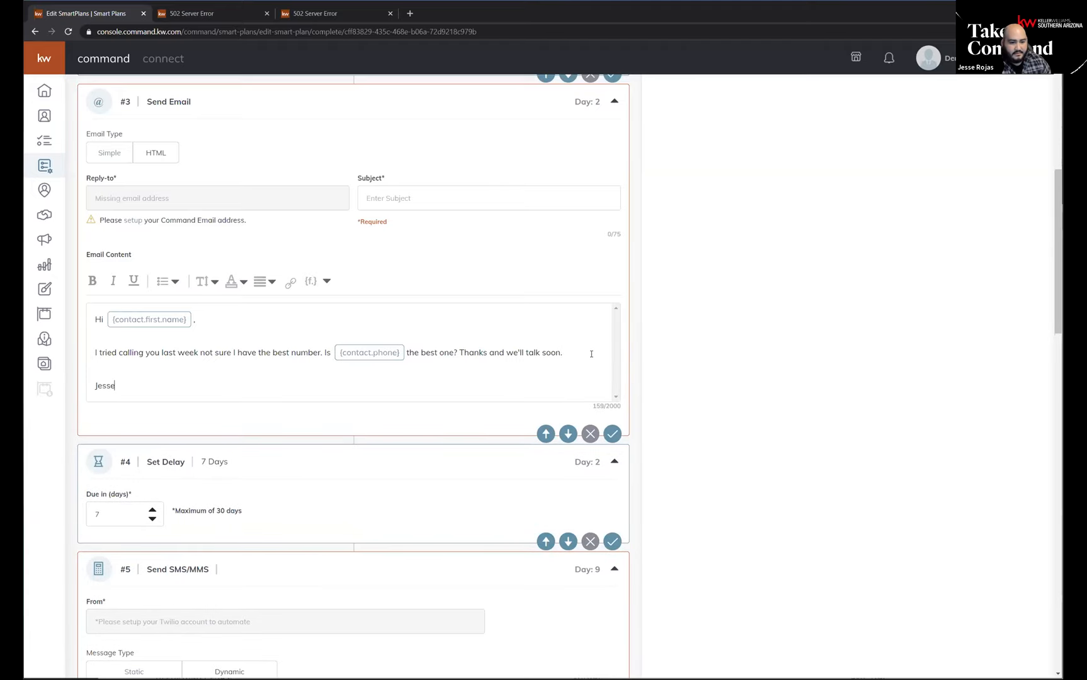
key(Return)
text(KWA)
key(BackSpace)
text(SA)
key(Return)
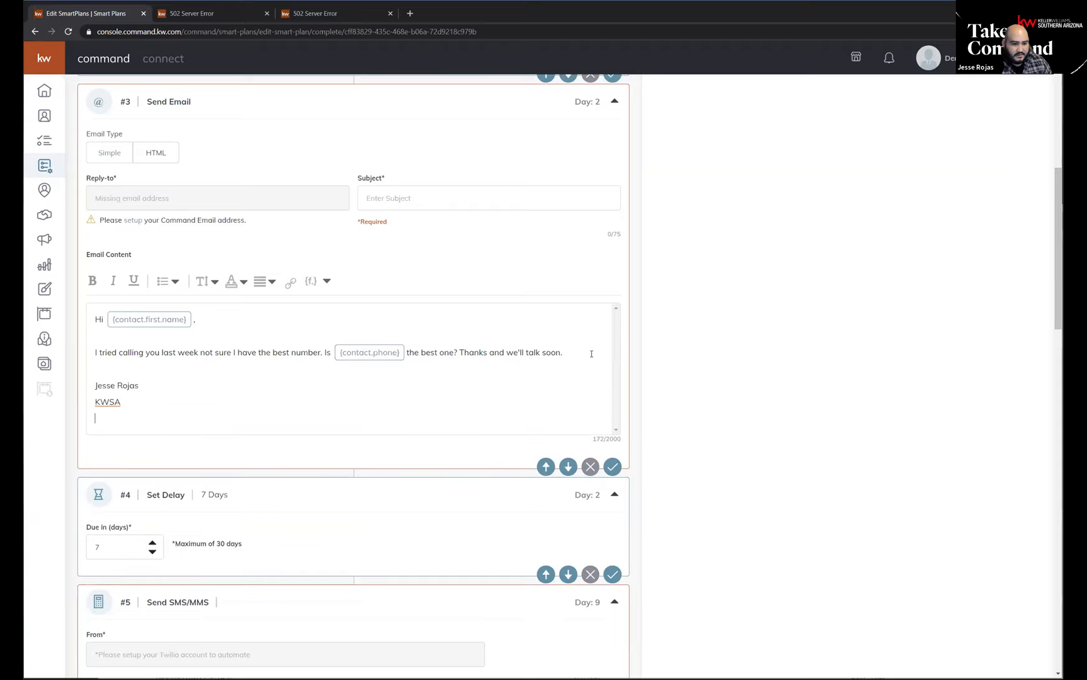
text(REALTOR)
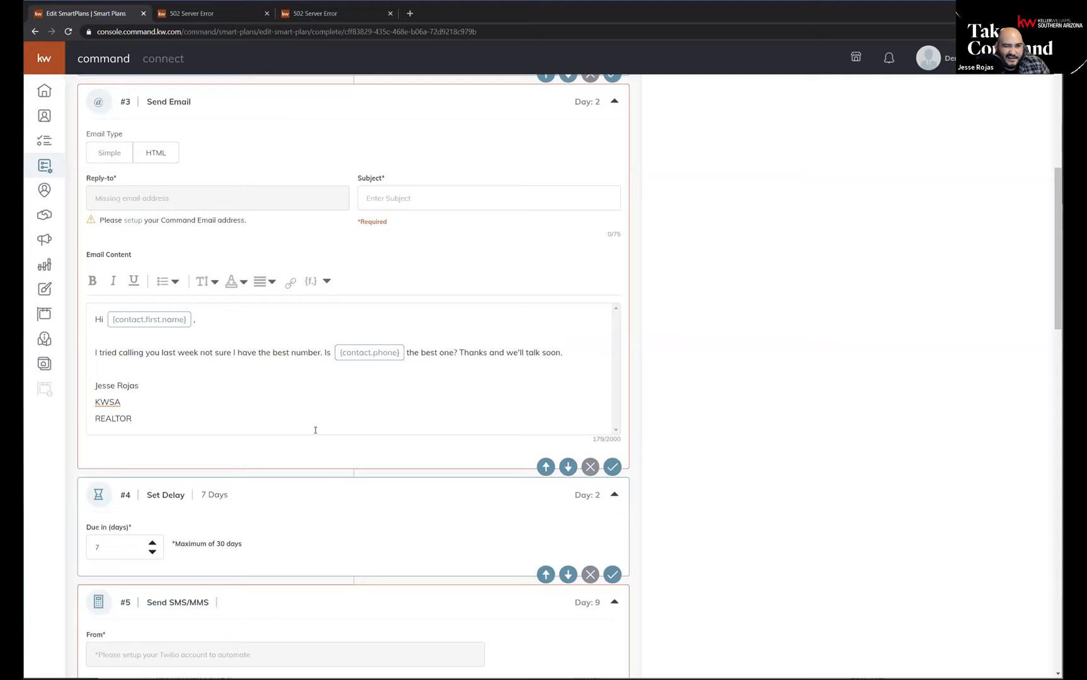
Start a hyperlink at the end of the third step's email signature and set its link title to "Website".
click(194, 410)
scroll(287, 444, down, 4)
scroll(287, 444, up, 9)
scroll(286, 448, up, 3)
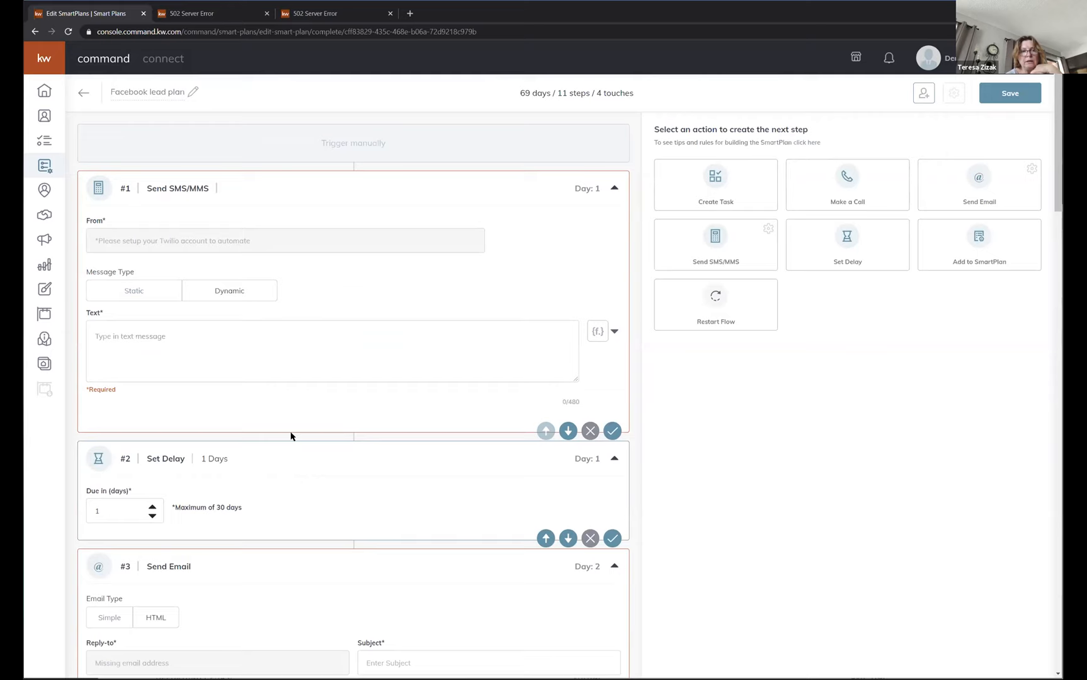
scroll(222, 238, down, 6)
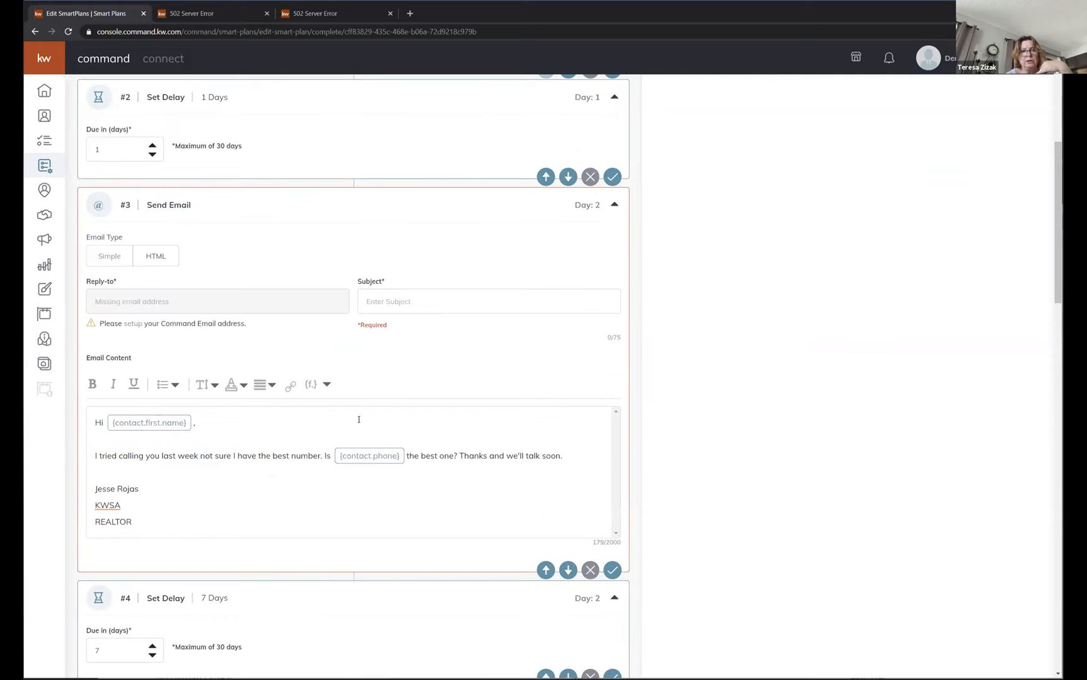
click(291, 388)
click(286, 425)
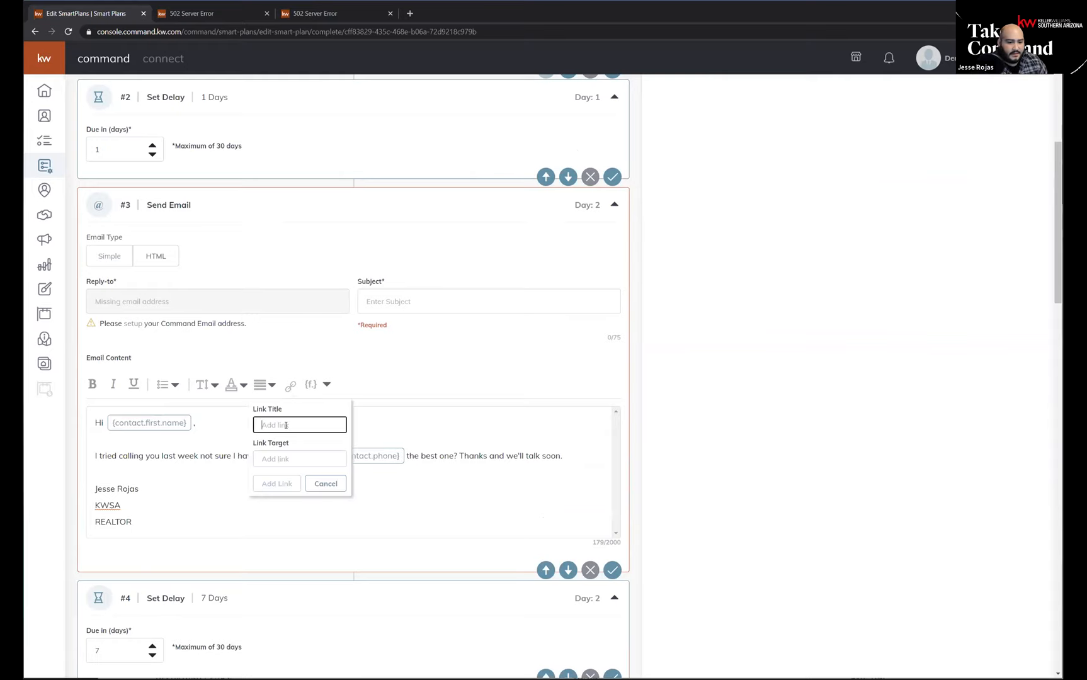
text(Wesb)
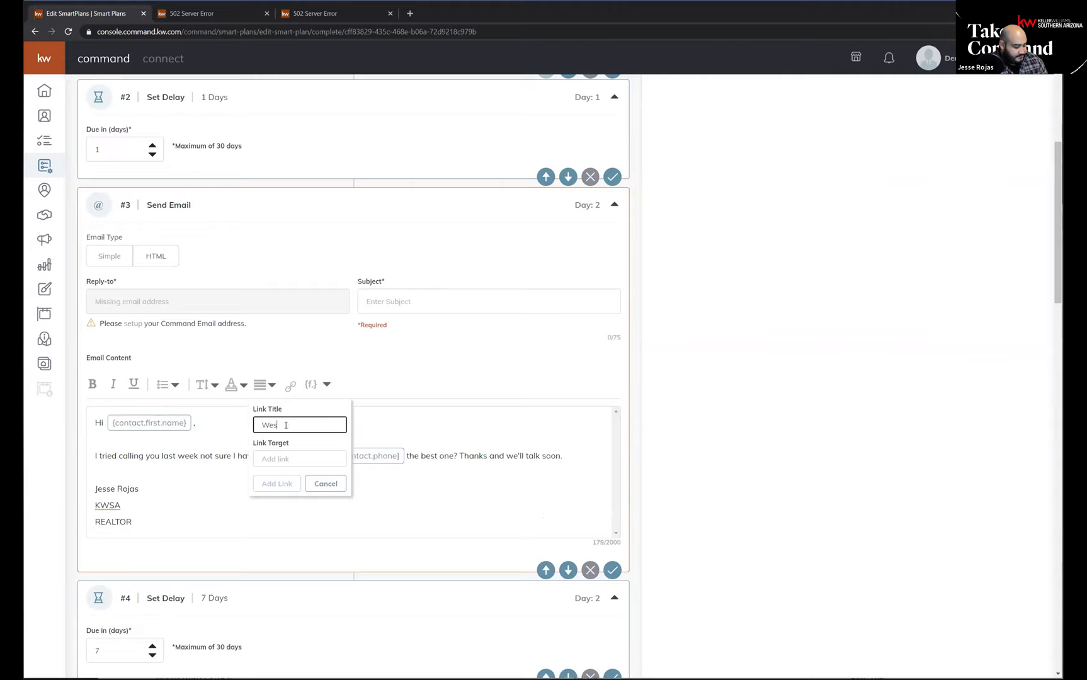
key(BackSpace)
key(BackSpace)
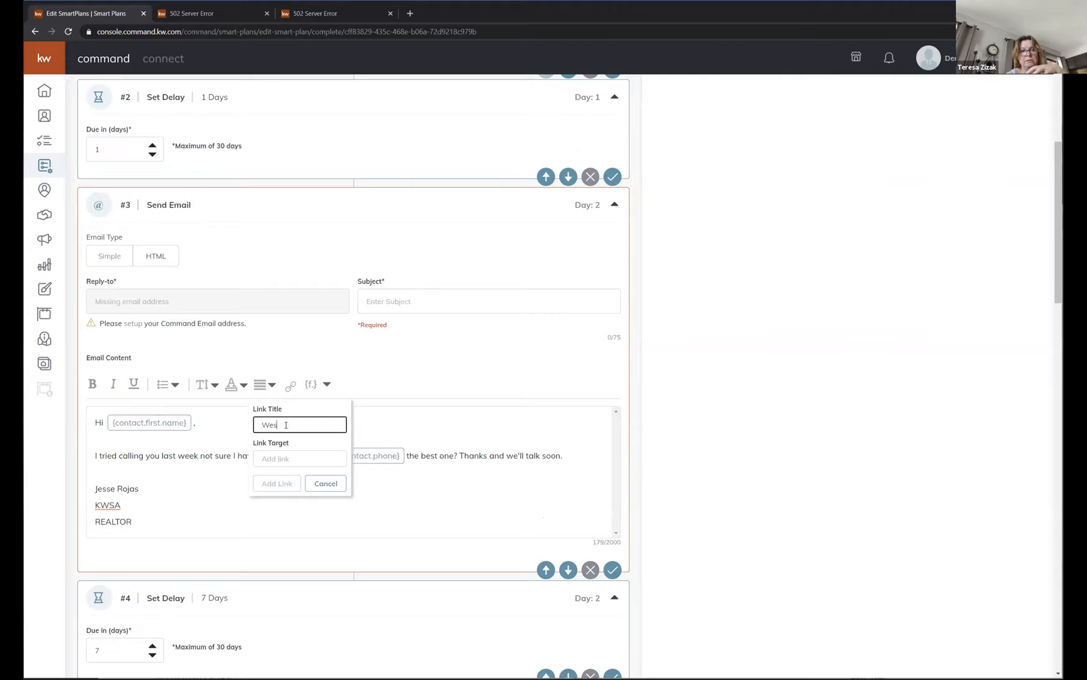
text(bsite)
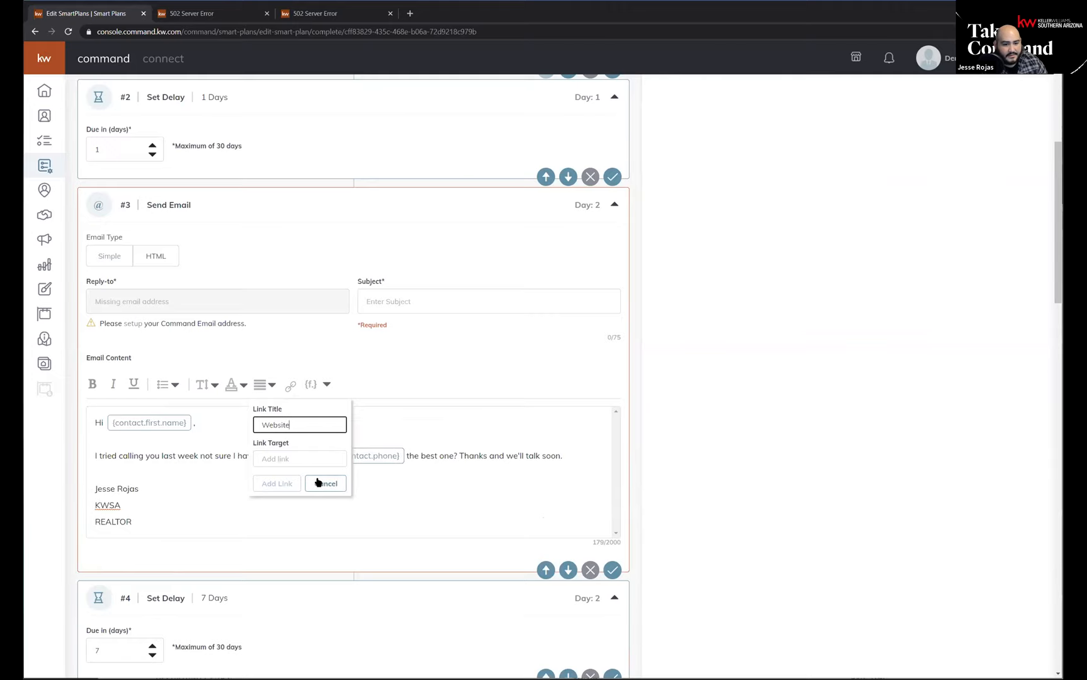
Enter the agent's personal kw.com website address as the link target and insert the link.
click(309, 460)
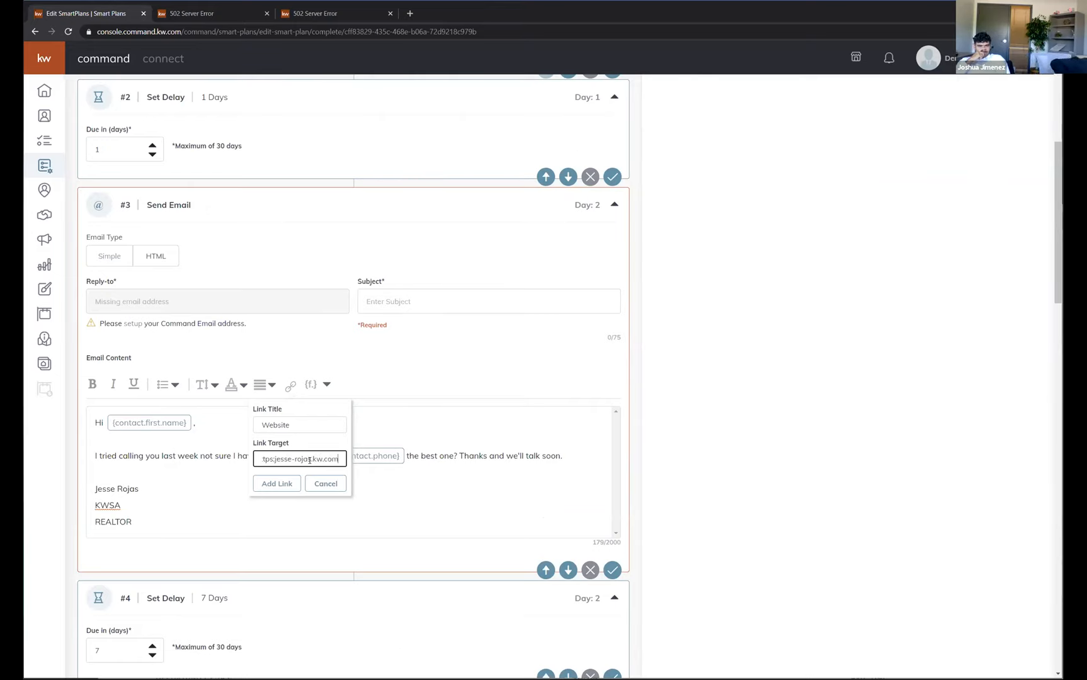
click(277, 484)
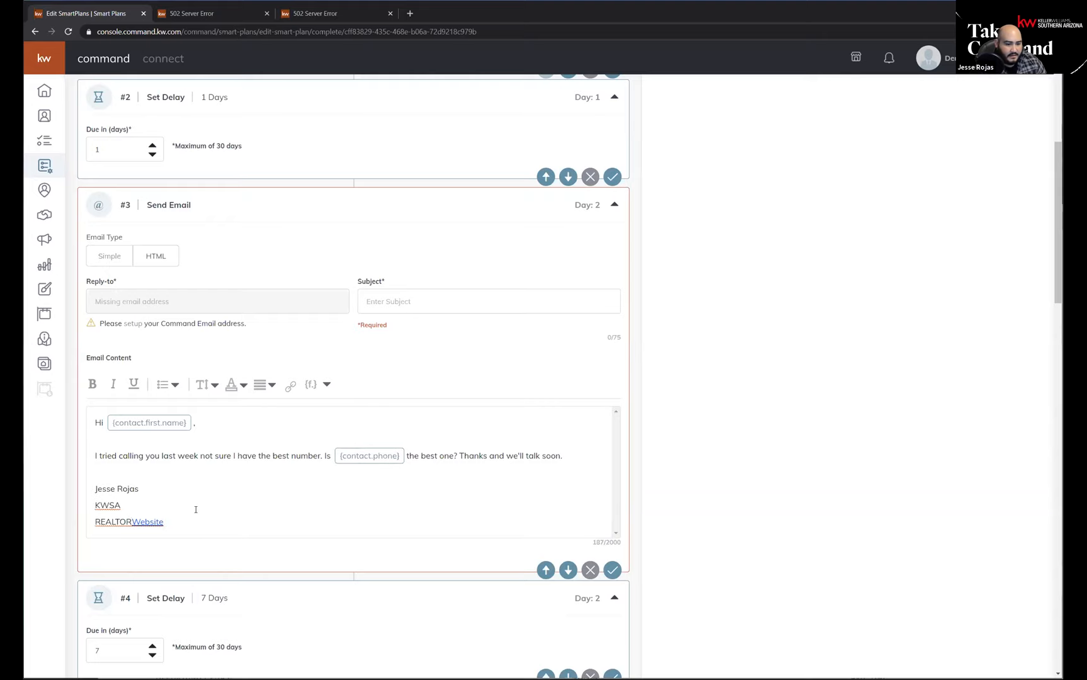
Move the Website link from the signature into a new body sentence, "Check out my Website.", after "talk soon.".
drag(168, 522, 136, 518)
key(ctrl+c)
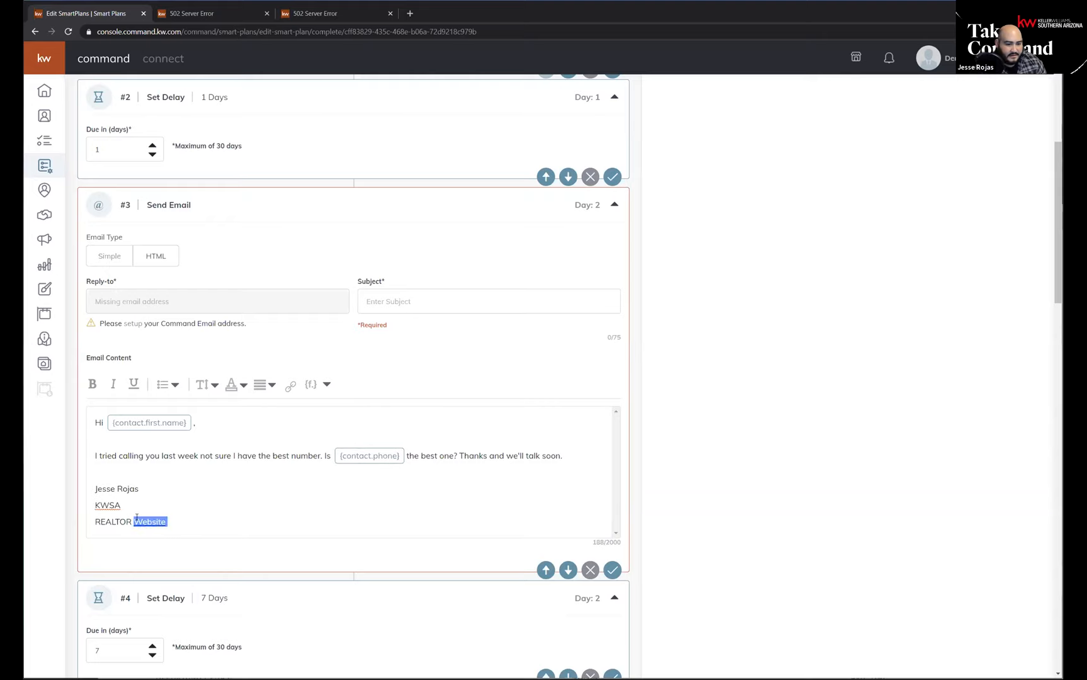
key(BackSpace)
key(BackSpace)
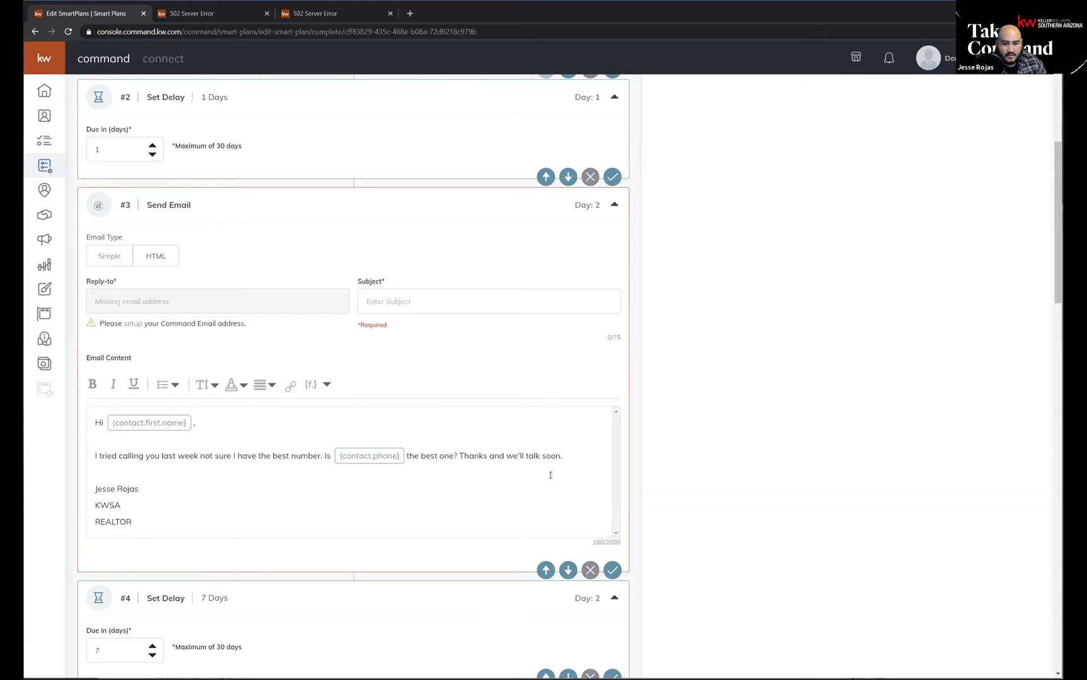
click(580, 458)
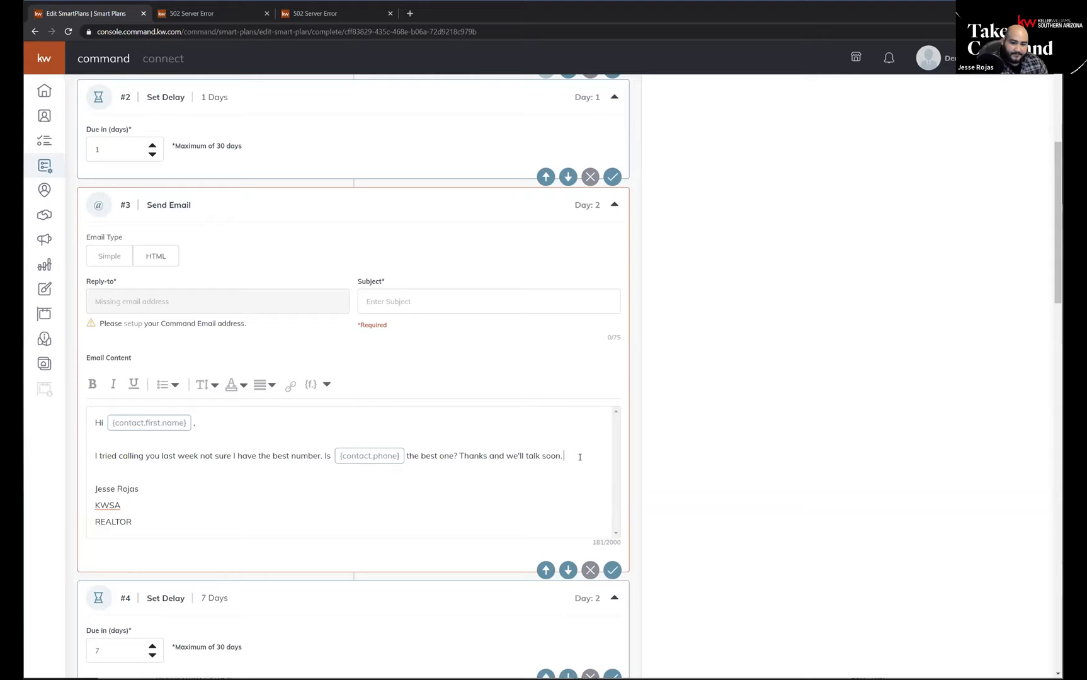
text(Hceck out)
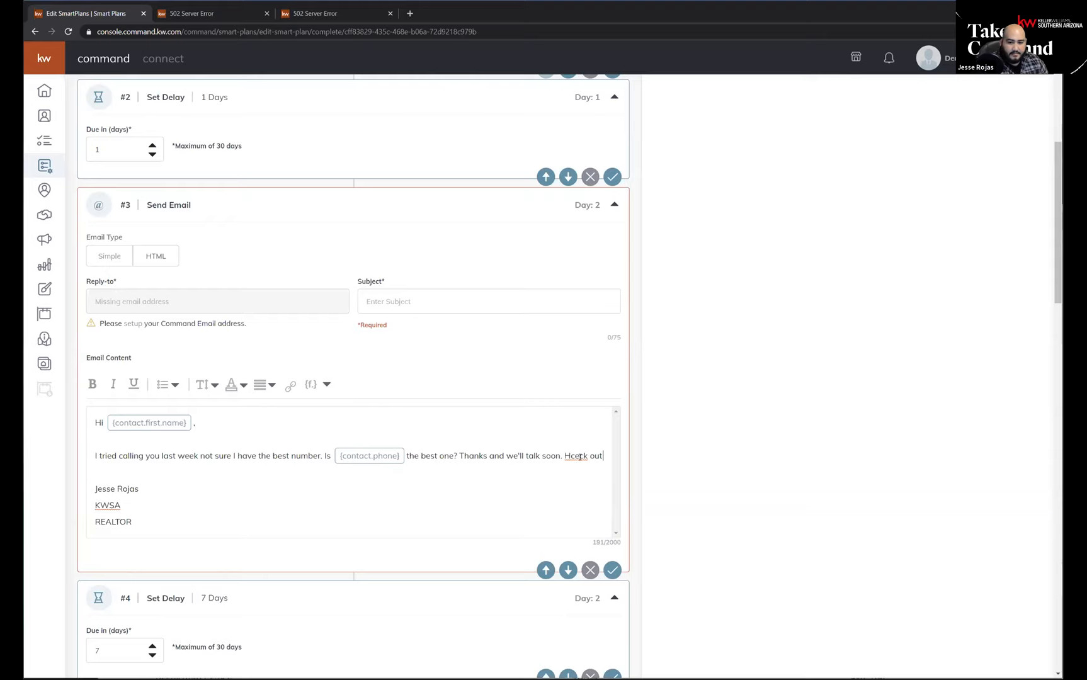
key(BackSpace)
key(BackSpace)
key(BackSpace)
key(BackSpace)
key(BackSpace)
key(BackSpace)
key(BackSpace)
key(BackSpace)
key(BackSpace)
text(Check out m)
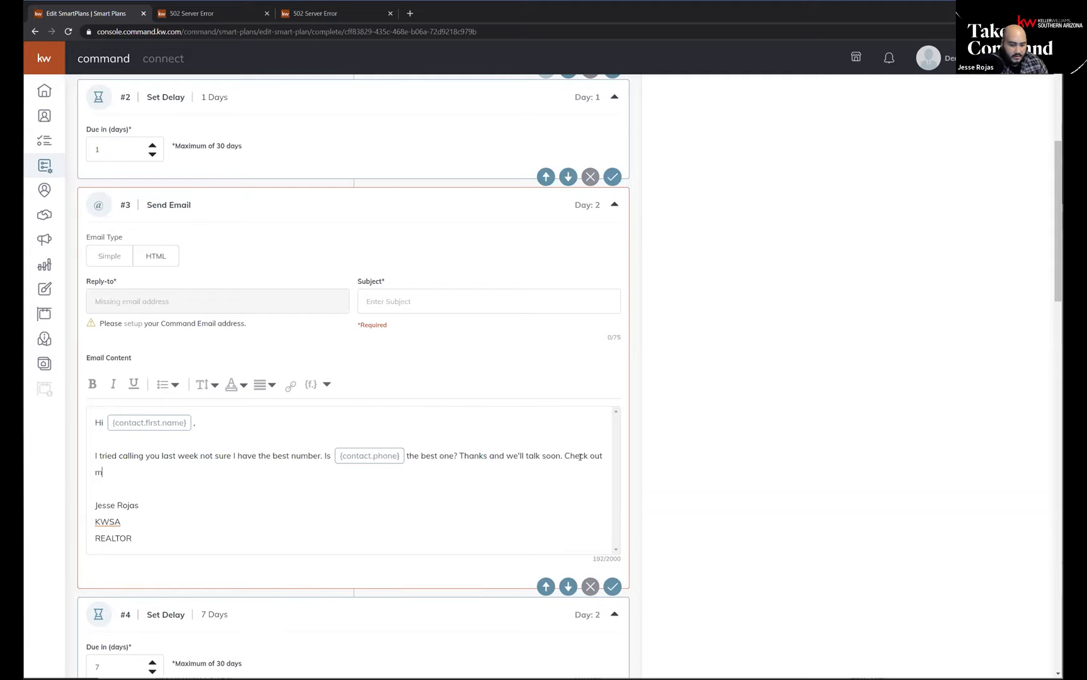
text(y)
key(ctrl+v)
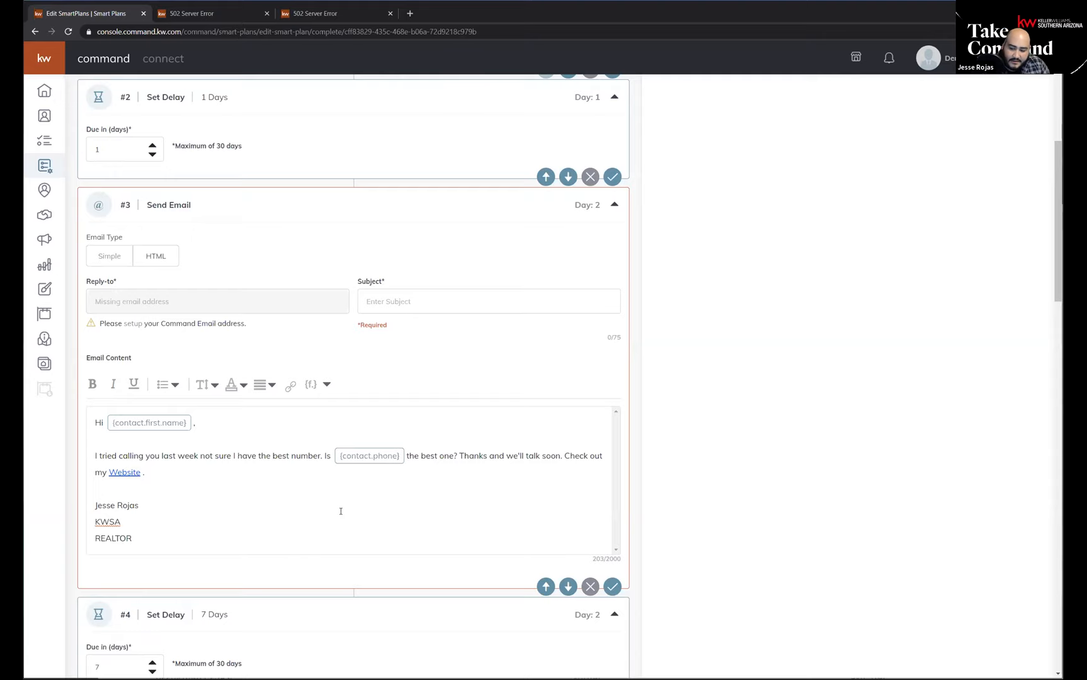
scroll(125, 472, up, 4)
scroll(112, 406, down, 8)
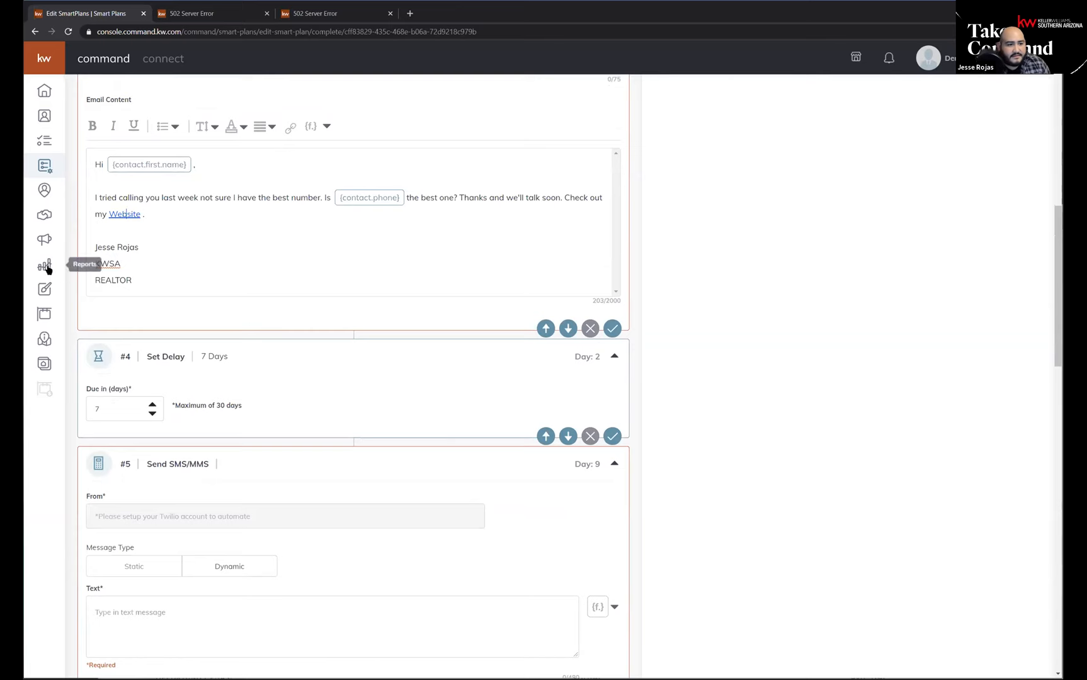
scroll(352, 411, up, 15)
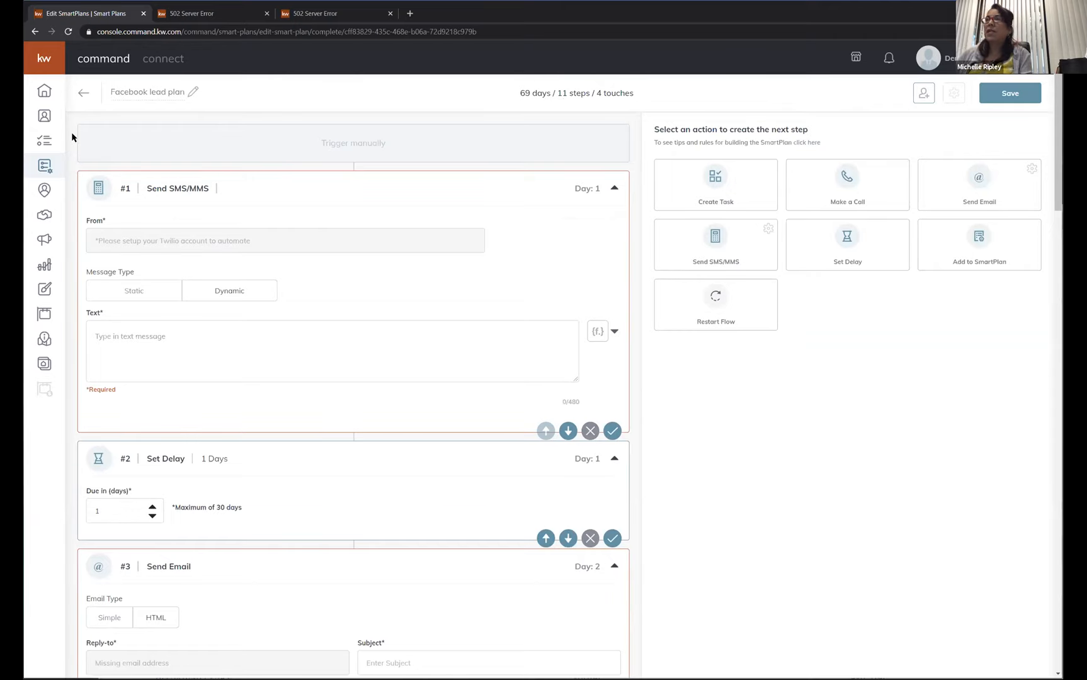
Reload the Command dashboard in the second browser tab and open the Marketing Profile under the Connect settings.
click(221, 20)
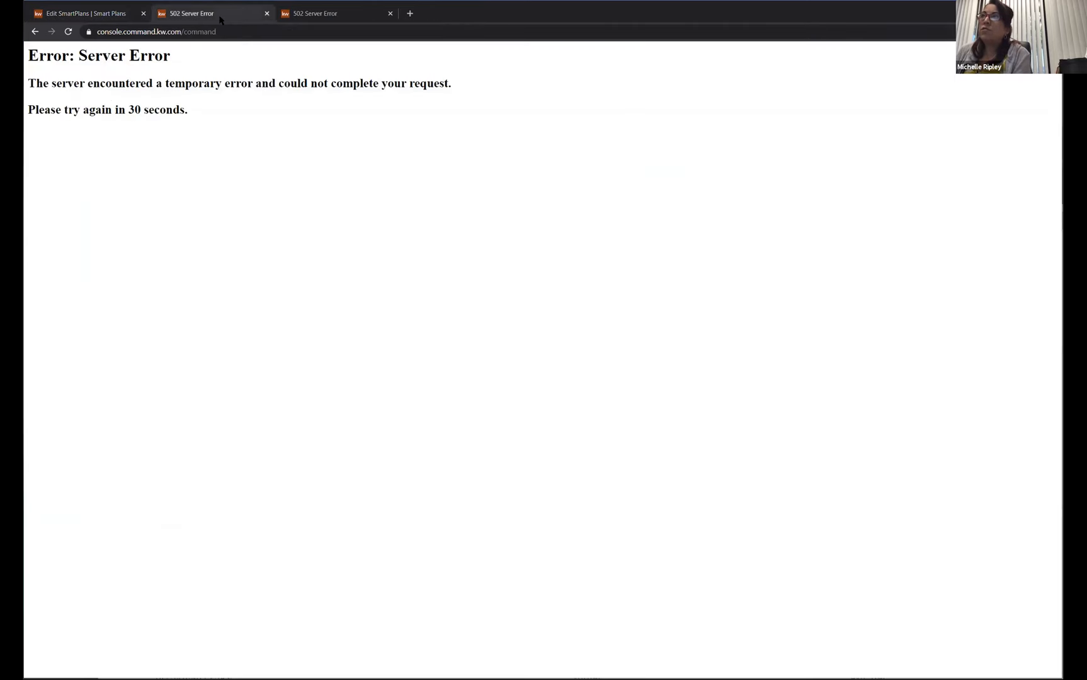
key(F5)
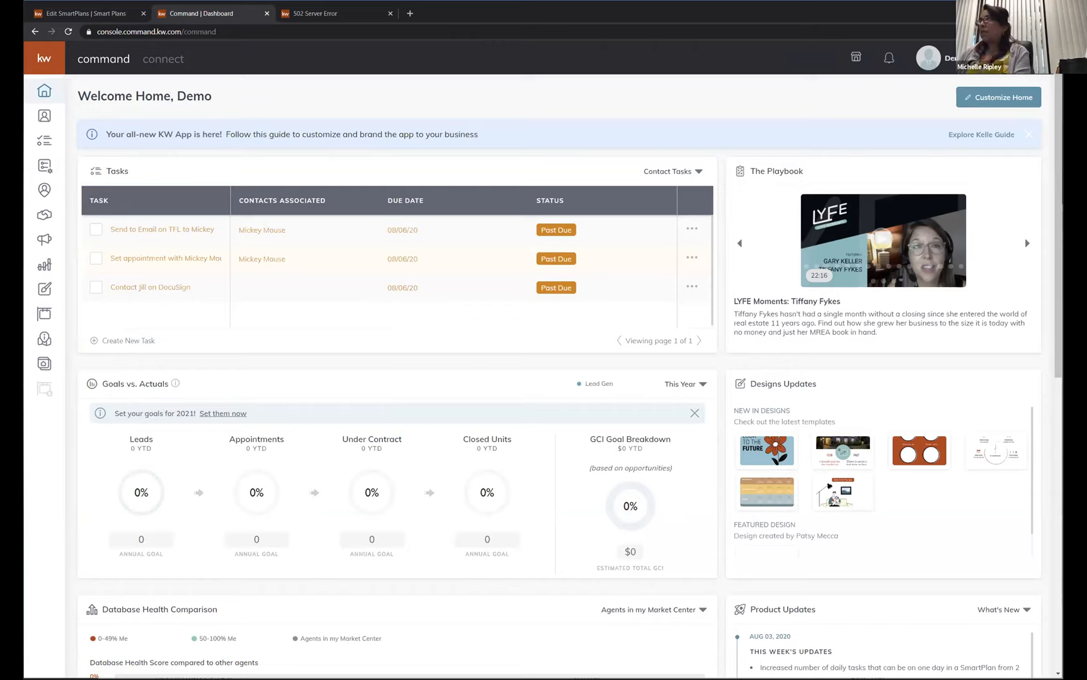
click(928, 58)
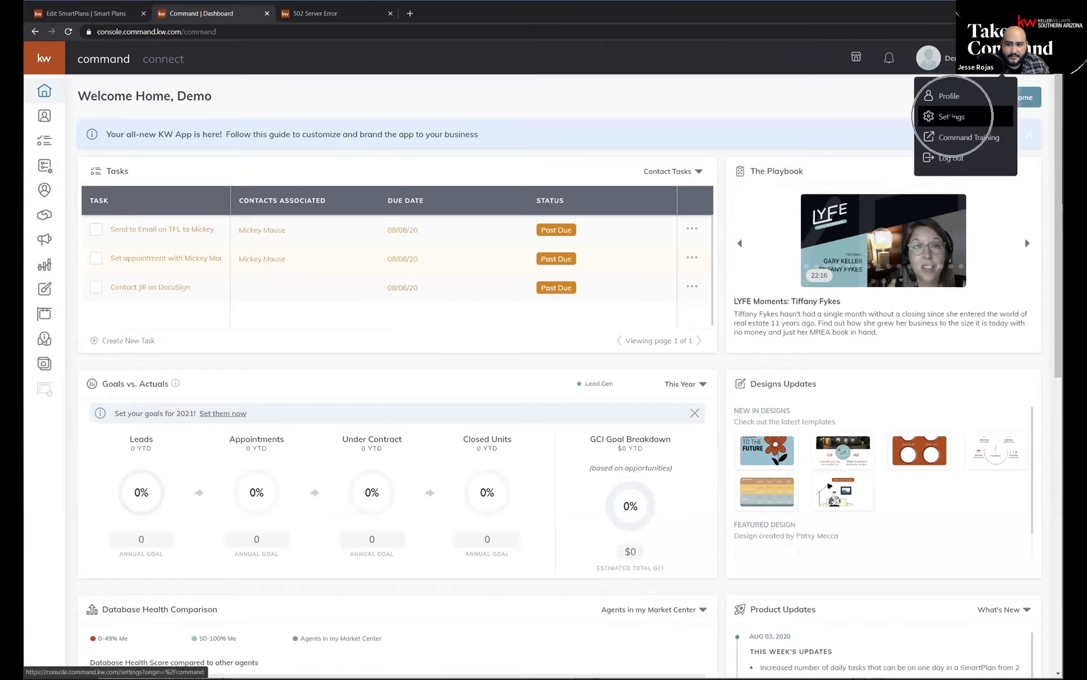
click(947, 115)
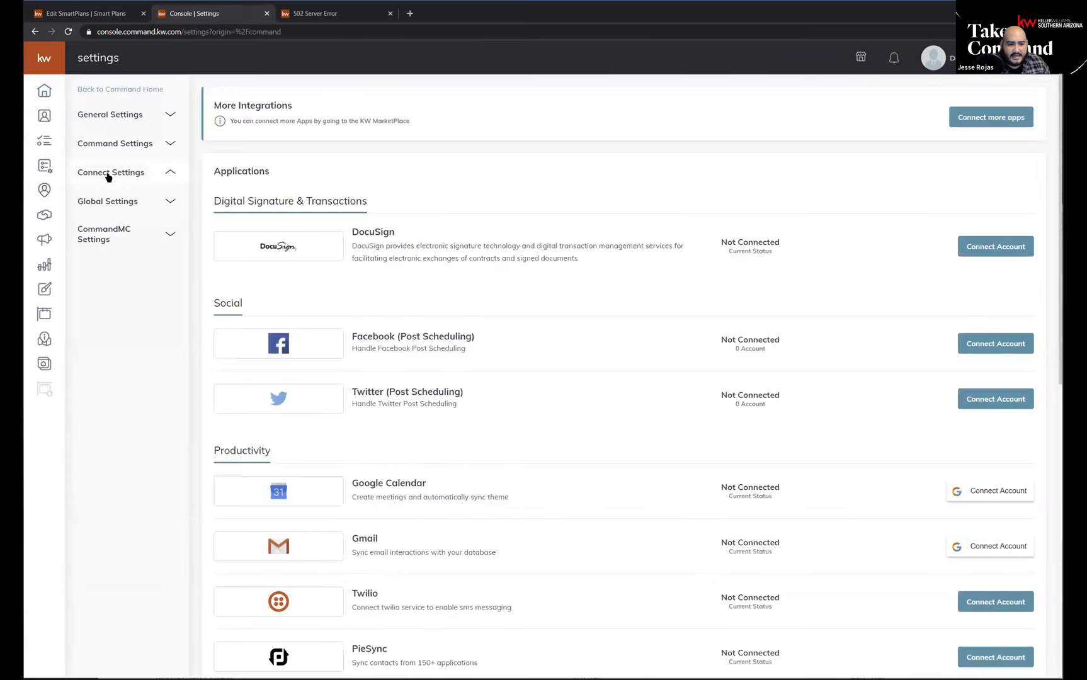
click(112, 202)
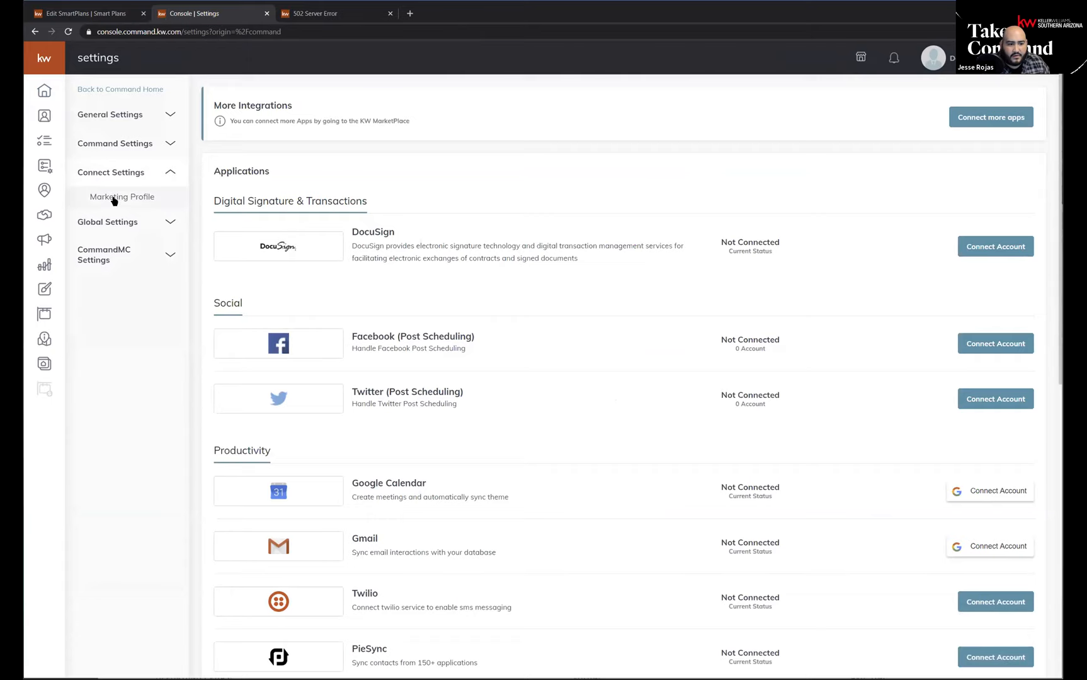
Review the Marketing Profile form from the photo and detail fields through the social, pixel and analytics sections.
scroll(628, 435, down, 1)
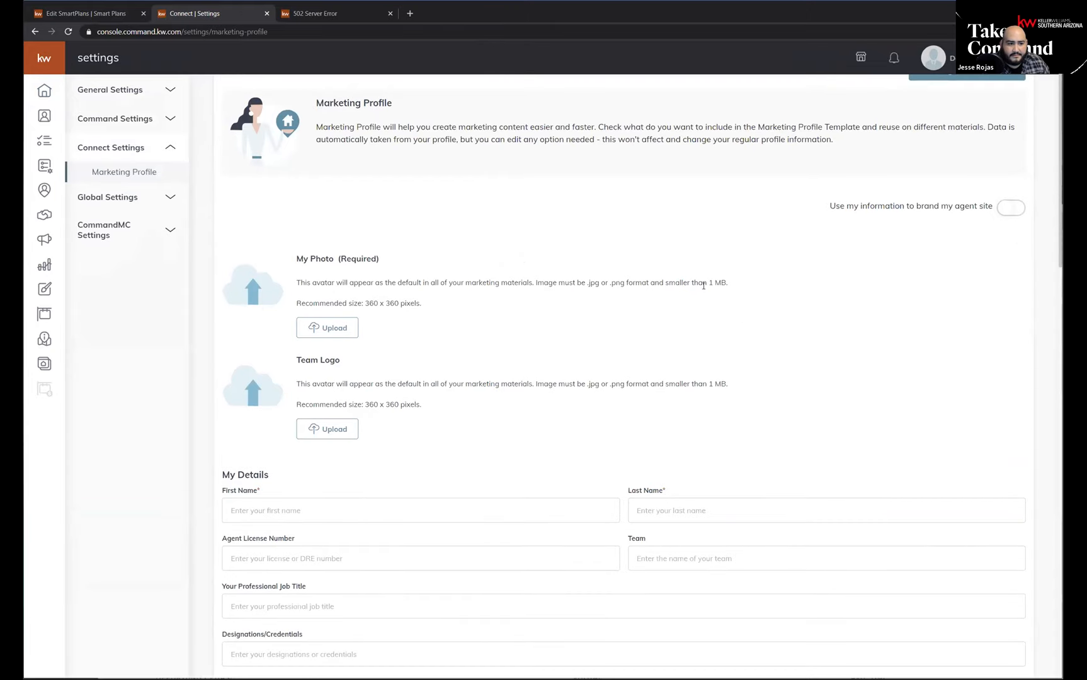
scroll(513, 352, down, 3)
scroll(509, 263, down, 14)
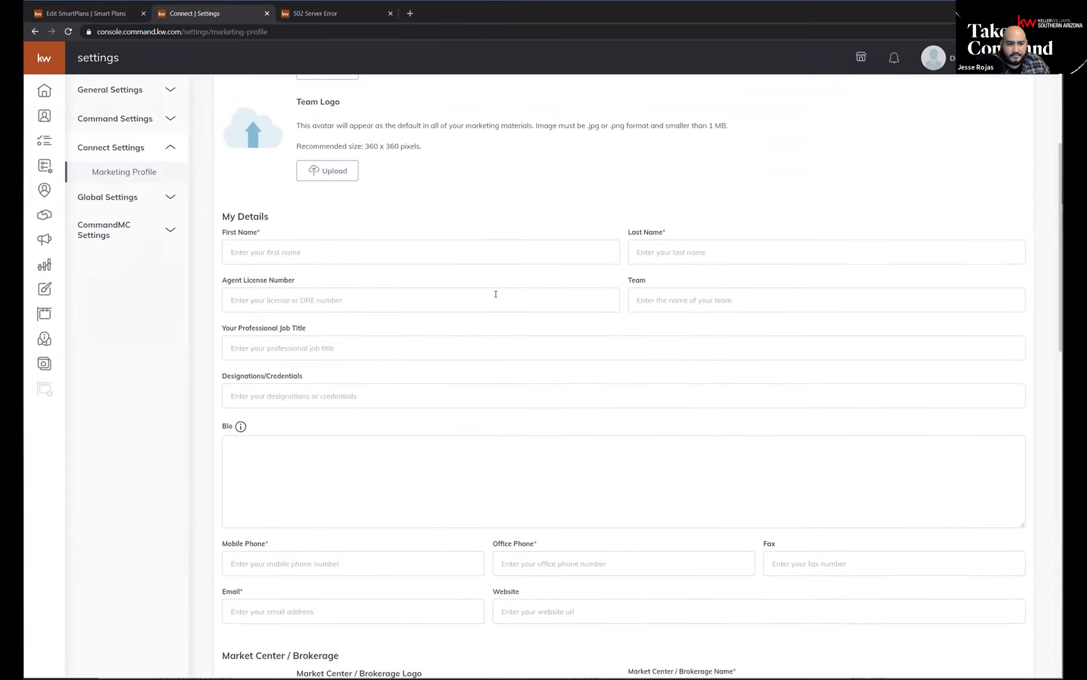
scroll(491, 433, down, 3)
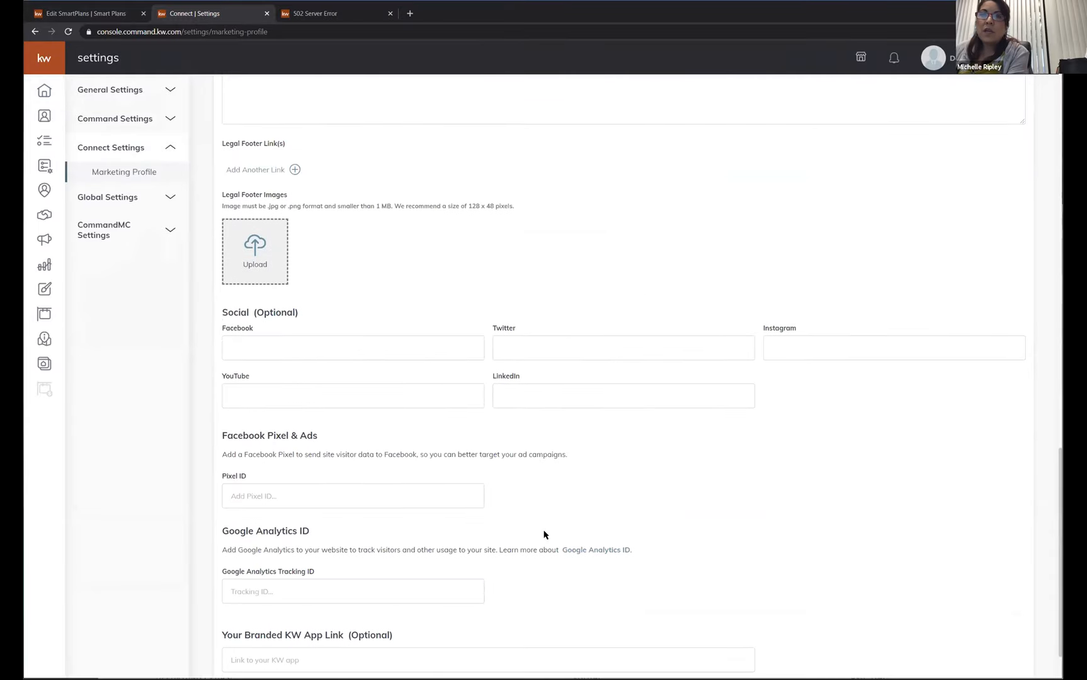
scroll(543, 526, up, 12)
scroll(543, 523, up, 8)
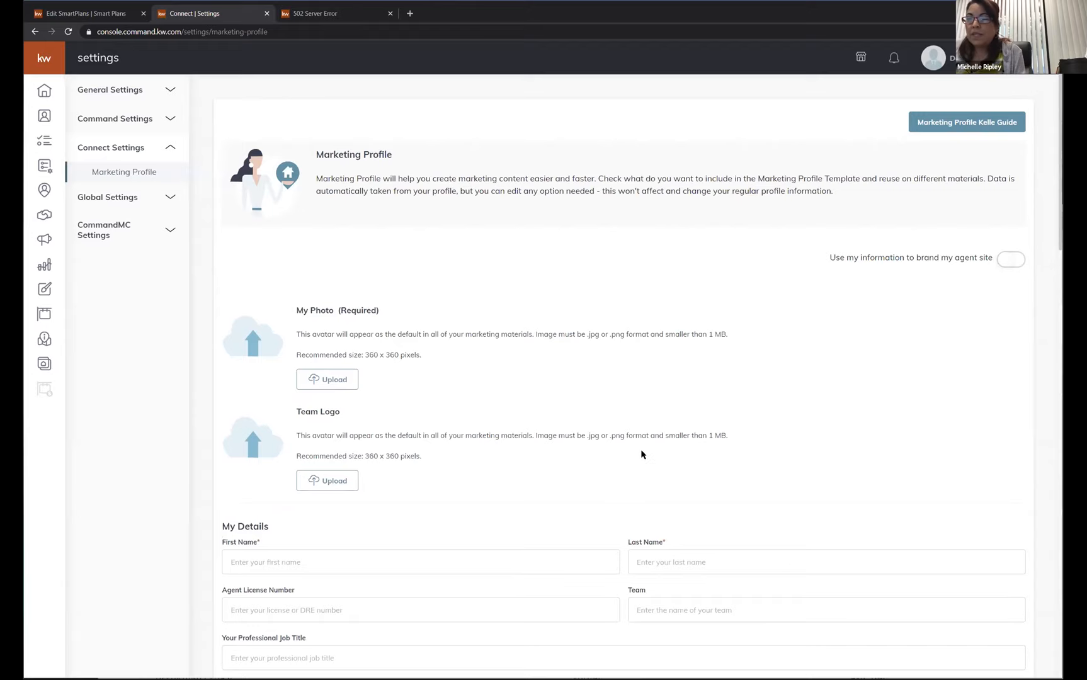
Try to reach a photo resizing site at photo-resizer.com in a new browser tab.
click(410, 13)
text(phot)
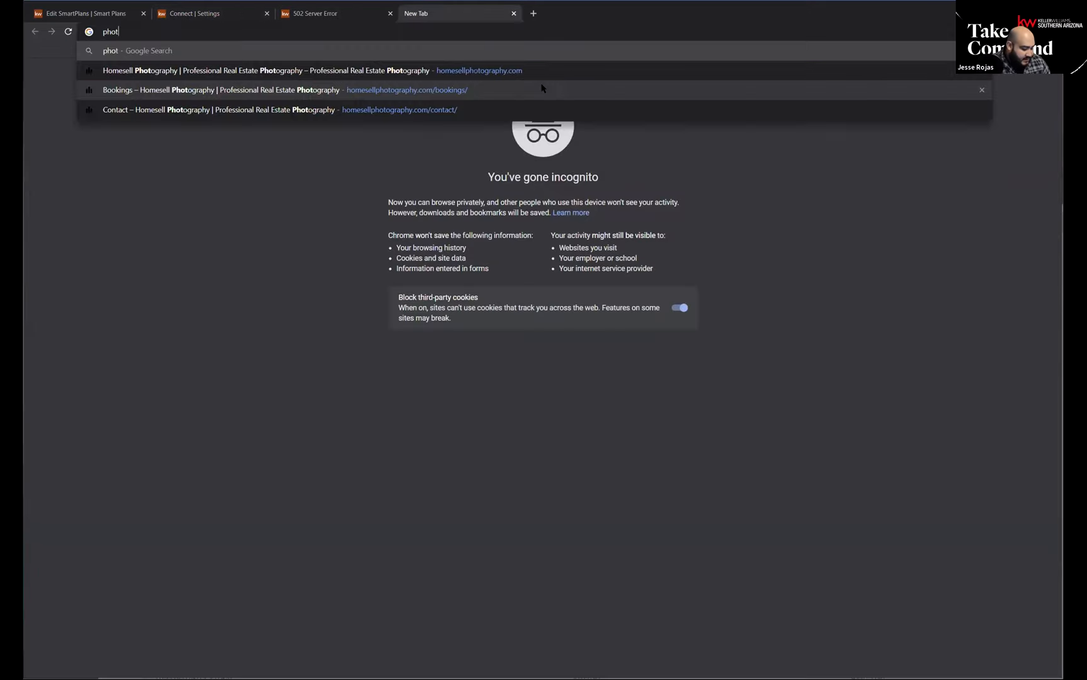
text(-resiz)
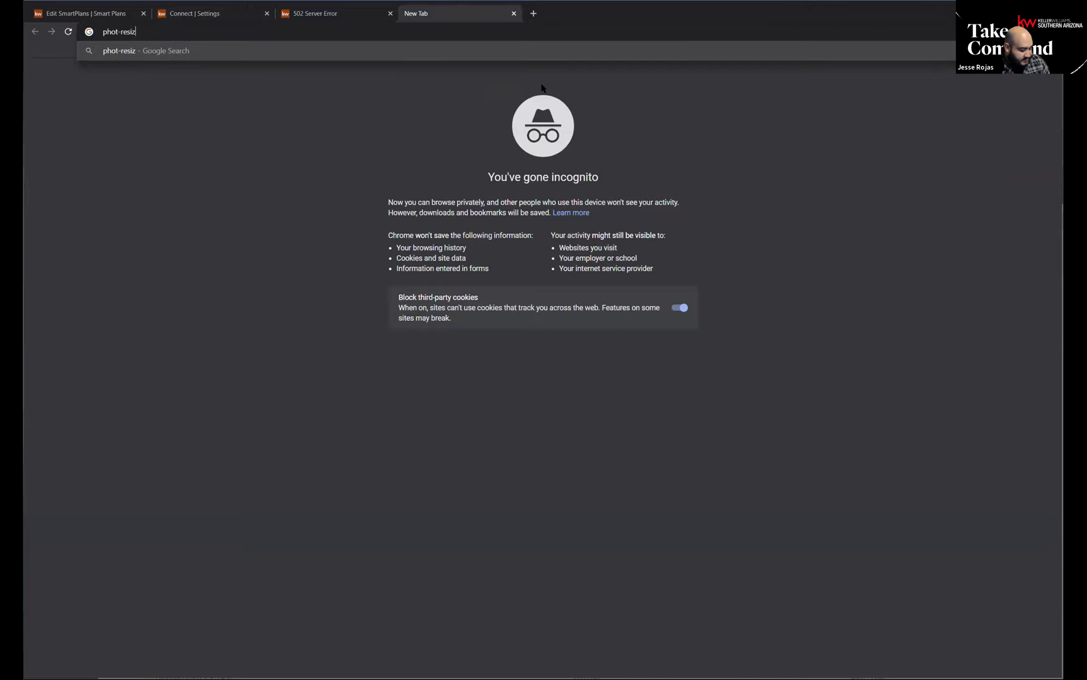
text(er.com)
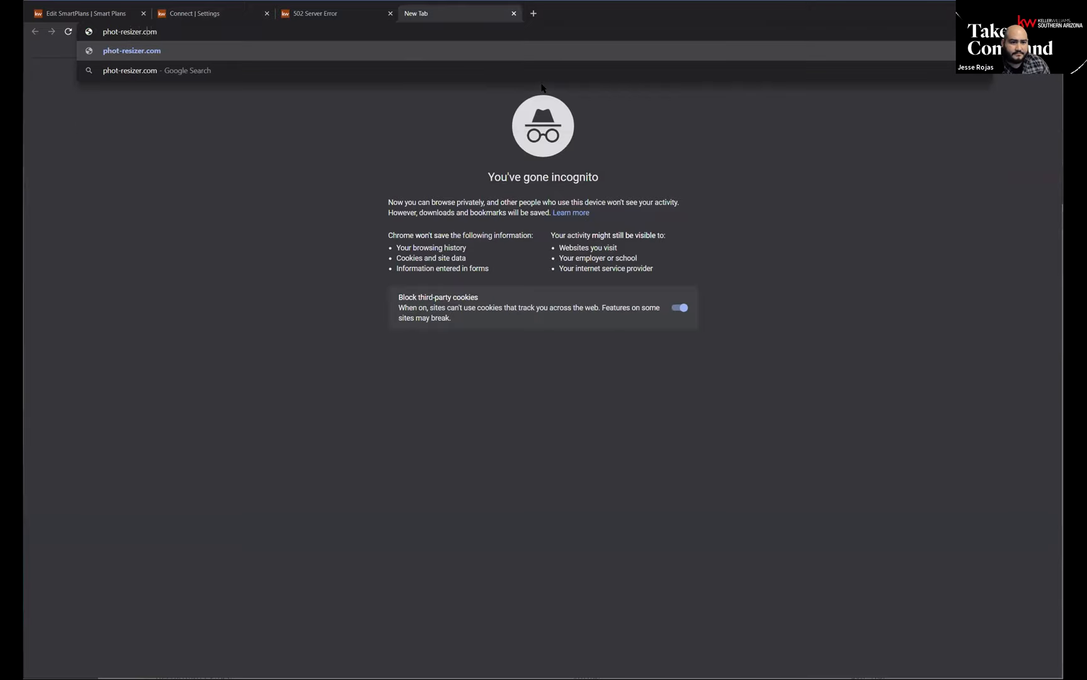
text(o)
key(Return)
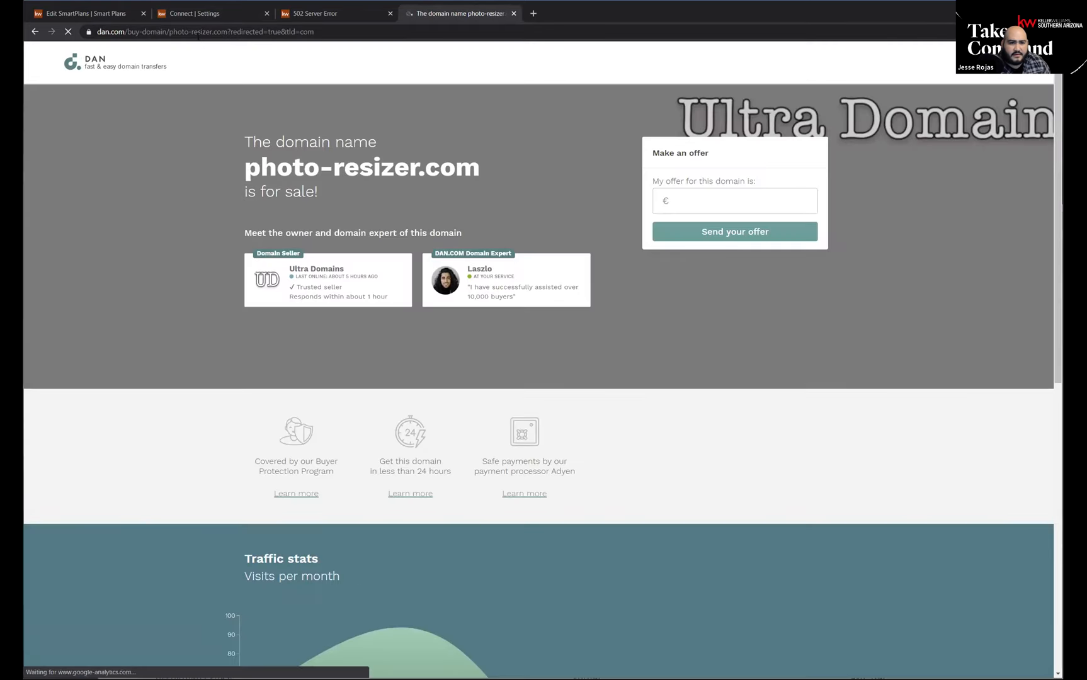
Load photoresizer.com in the current browser tab.
click(201, 33)
text(phot)
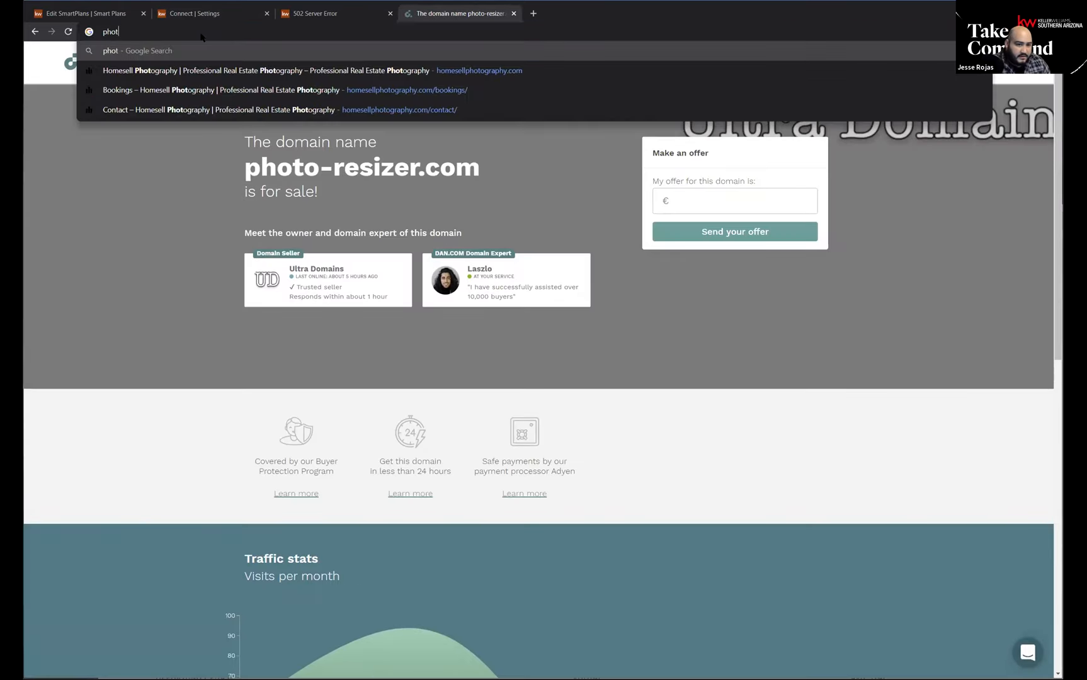
text(oresizer.com)
key(Return)
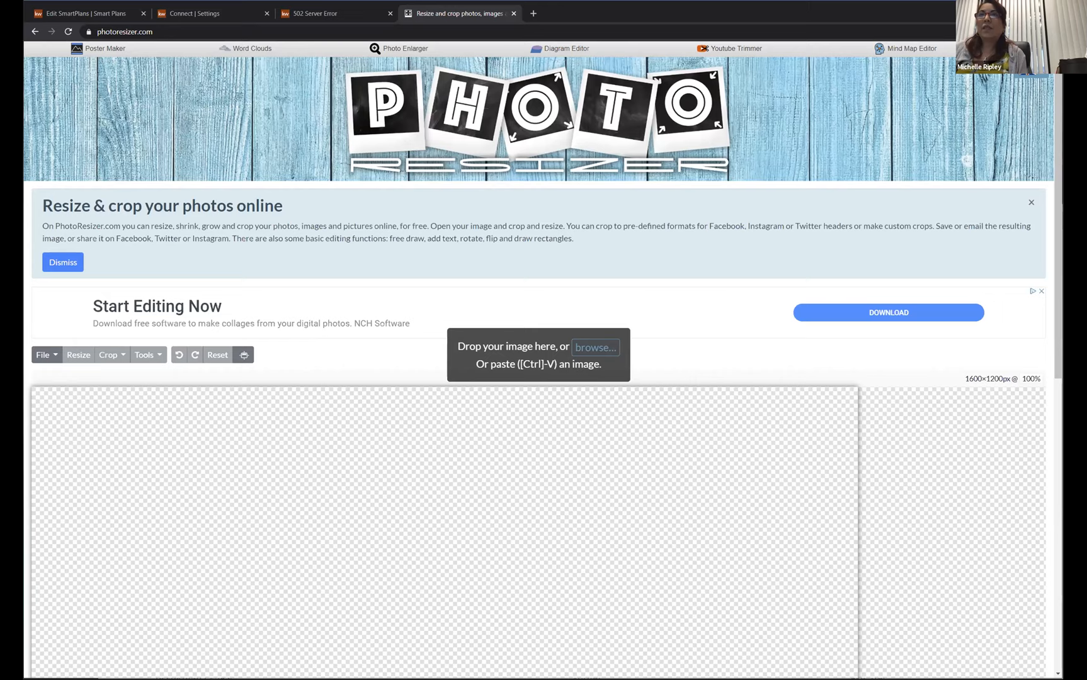
Return to the Marketing Profile and examine the file format and size requirements for the Market Center / Brokerage logo.
click(186, 14)
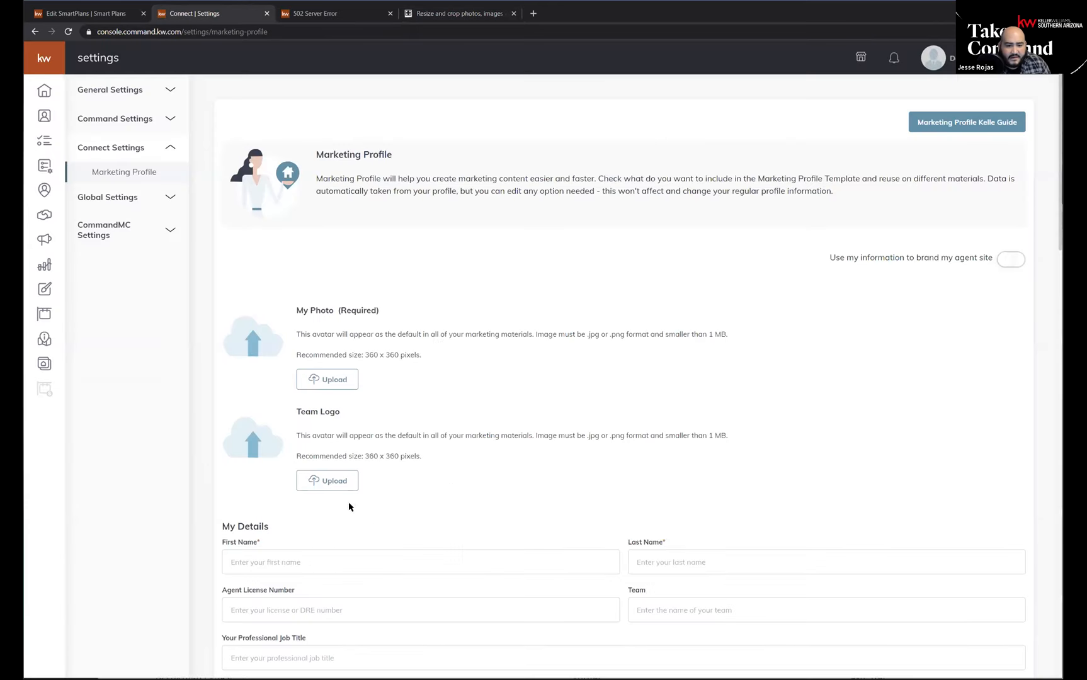
scroll(469, 393, down, 10)
scroll(409, 433, down, 3)
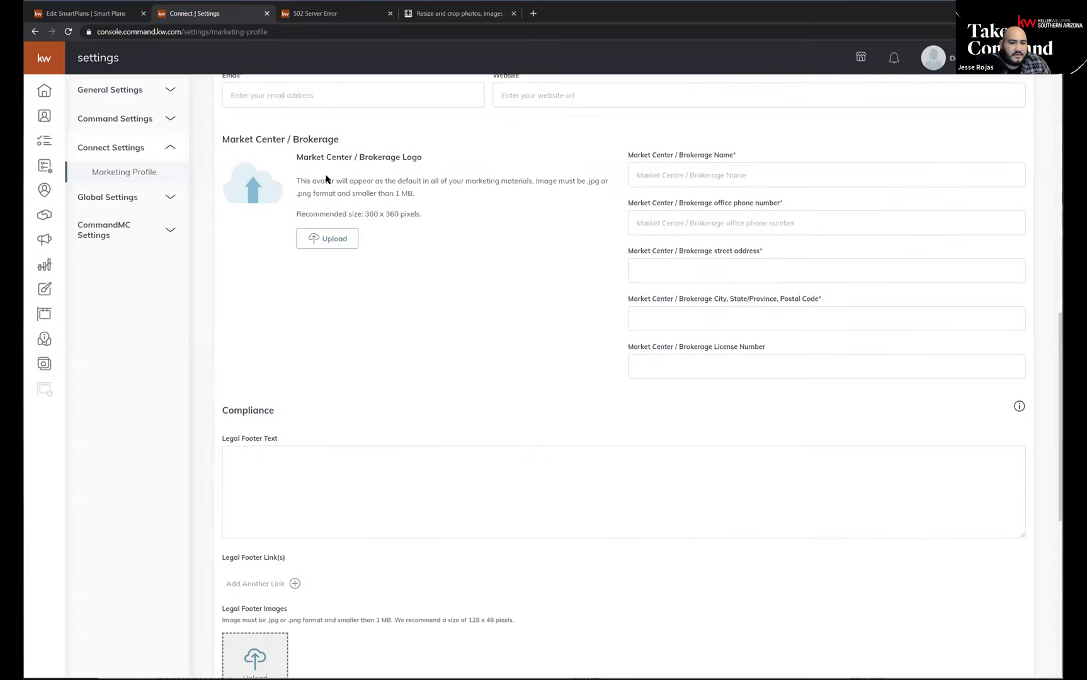
scroll(324, 180, up, 2)
drag(293, 261, 490, 352)
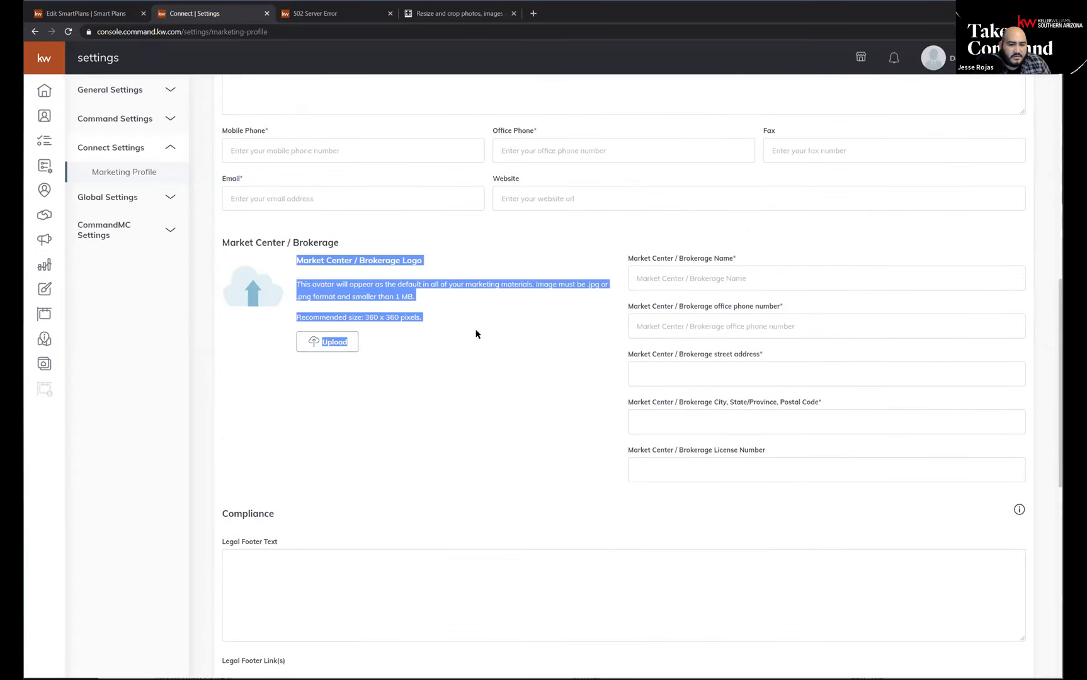
click(439, 277)
drag(422, 317, 296, 287)
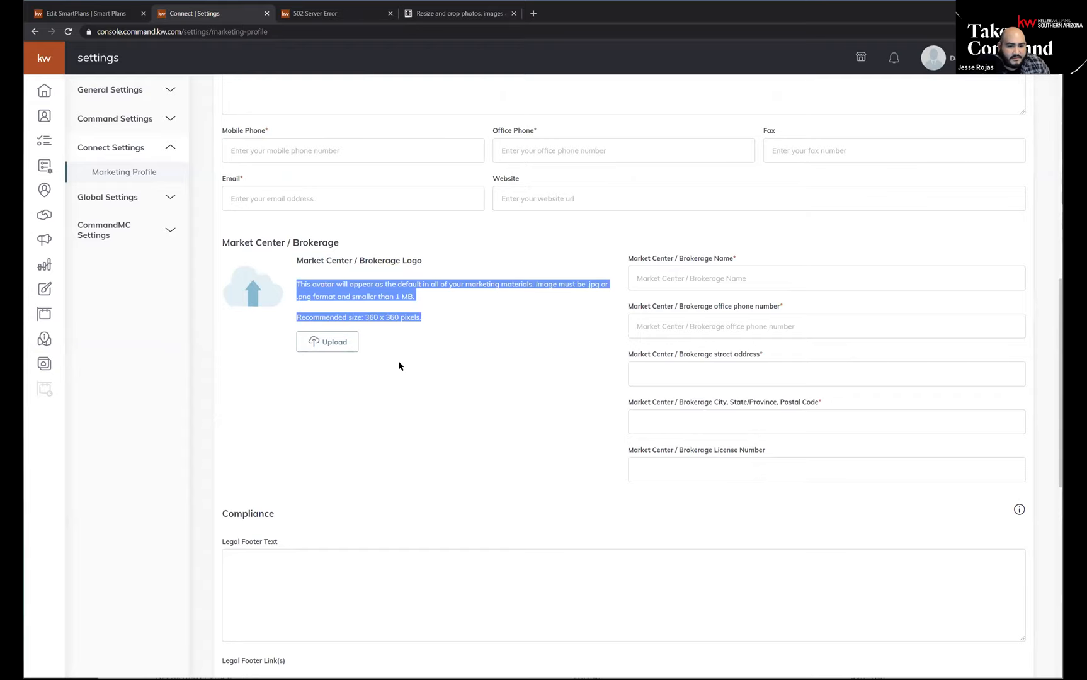
click(412, 315)
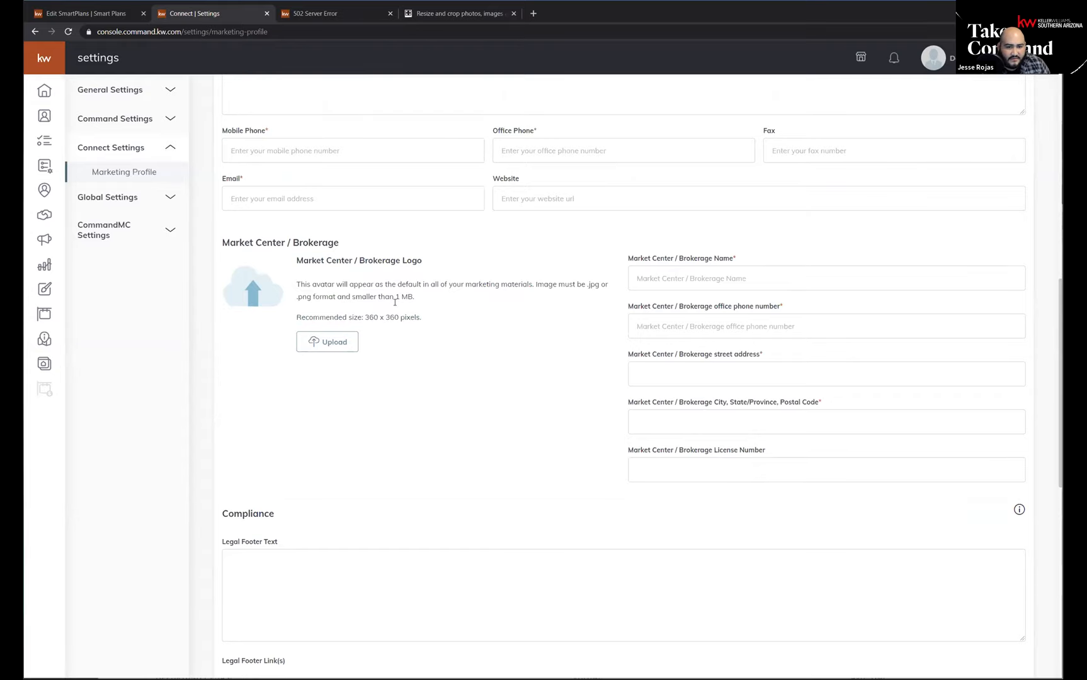
drag(424, 321, 368, 316)
click(349, 298)
Open the agent's personal kw.com website in a new browser tab.
click(533, 13)
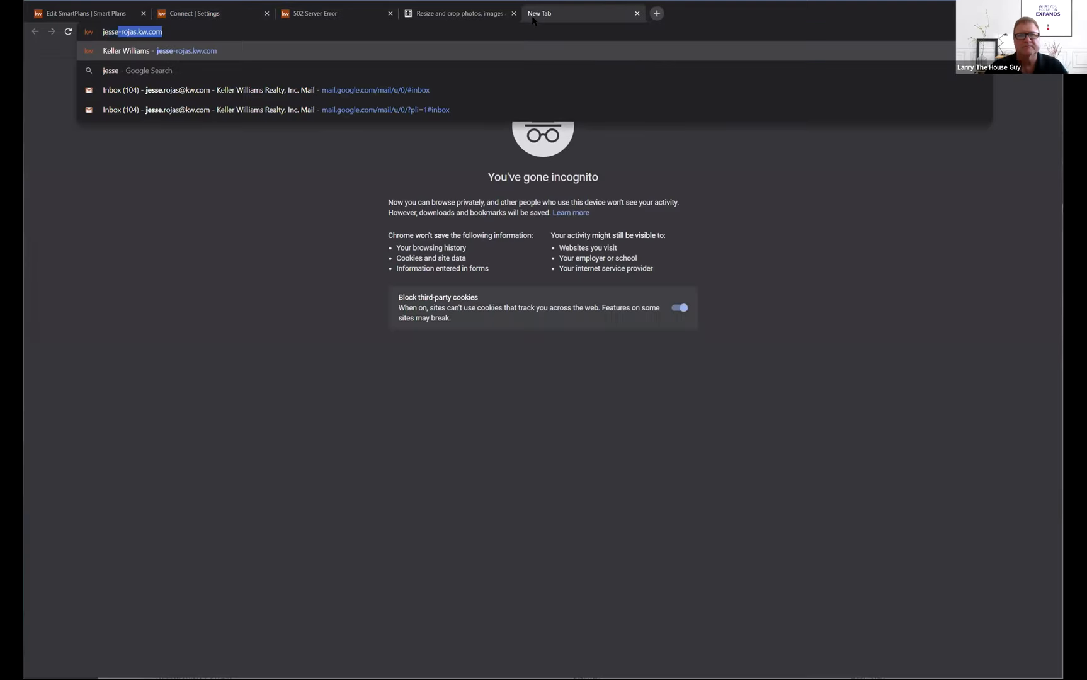
key(Delete)
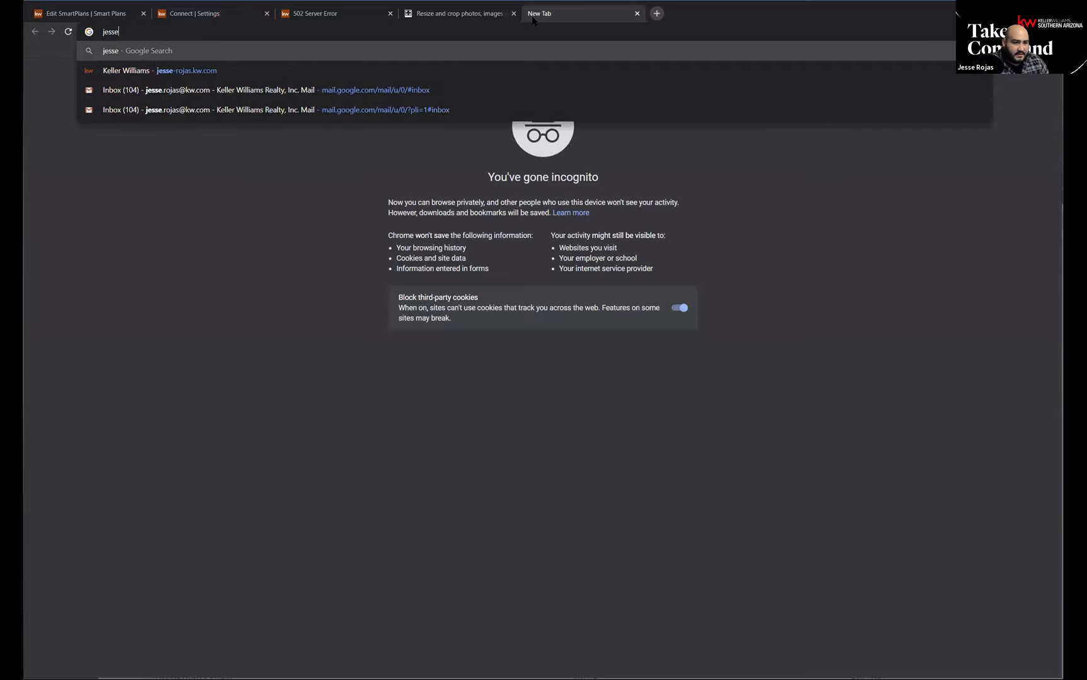
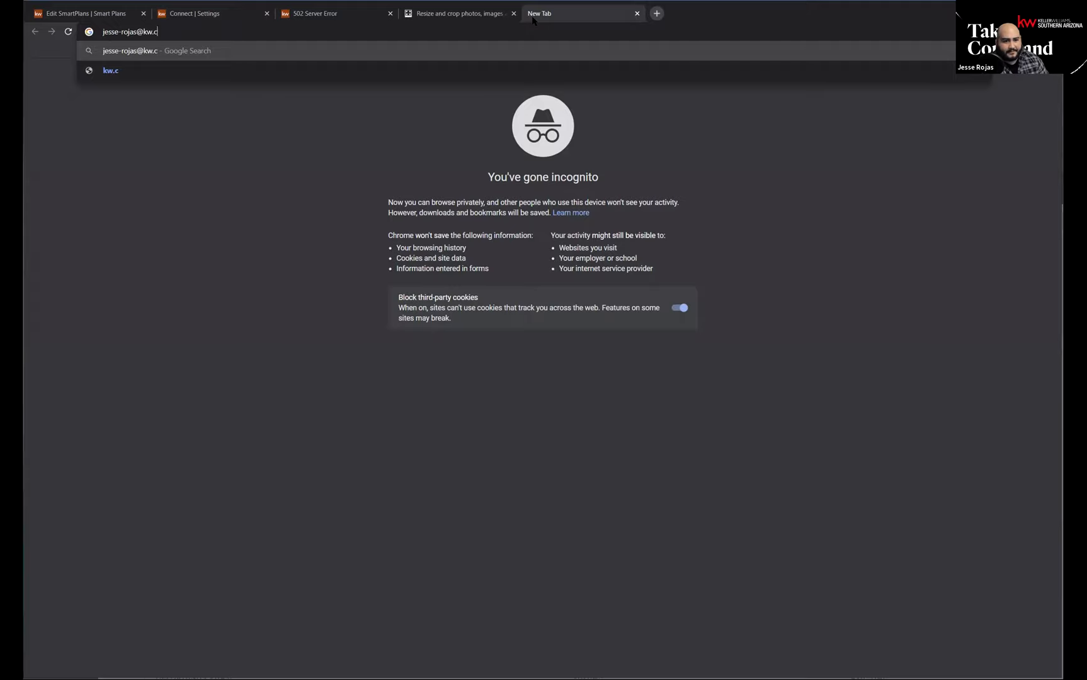
text(.kw.com)
key(Return)
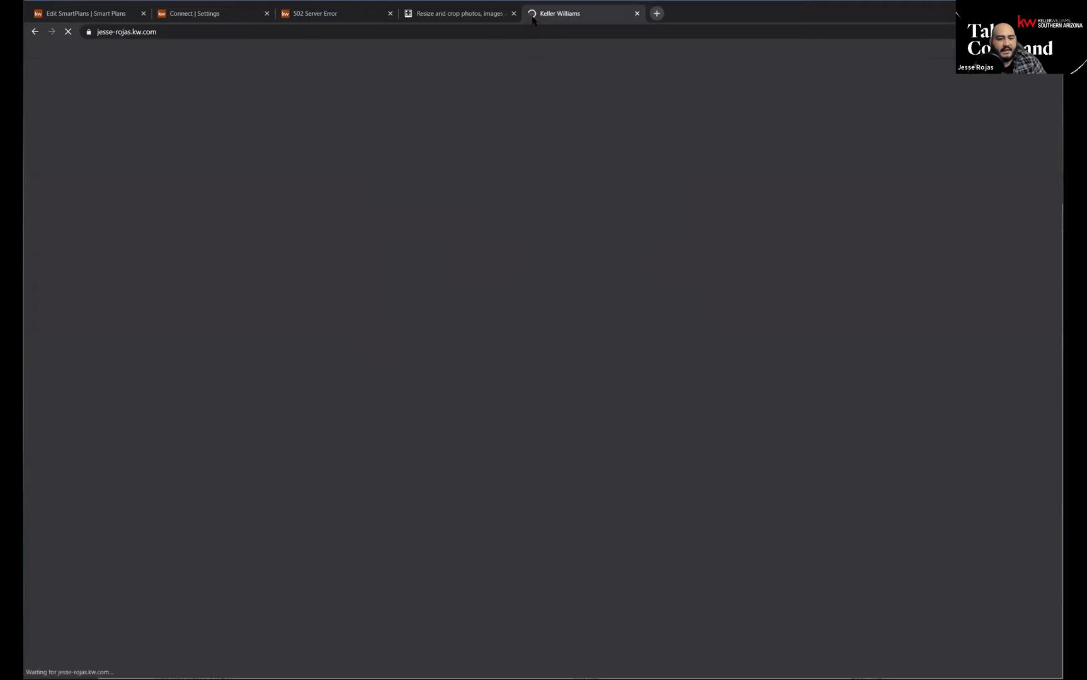
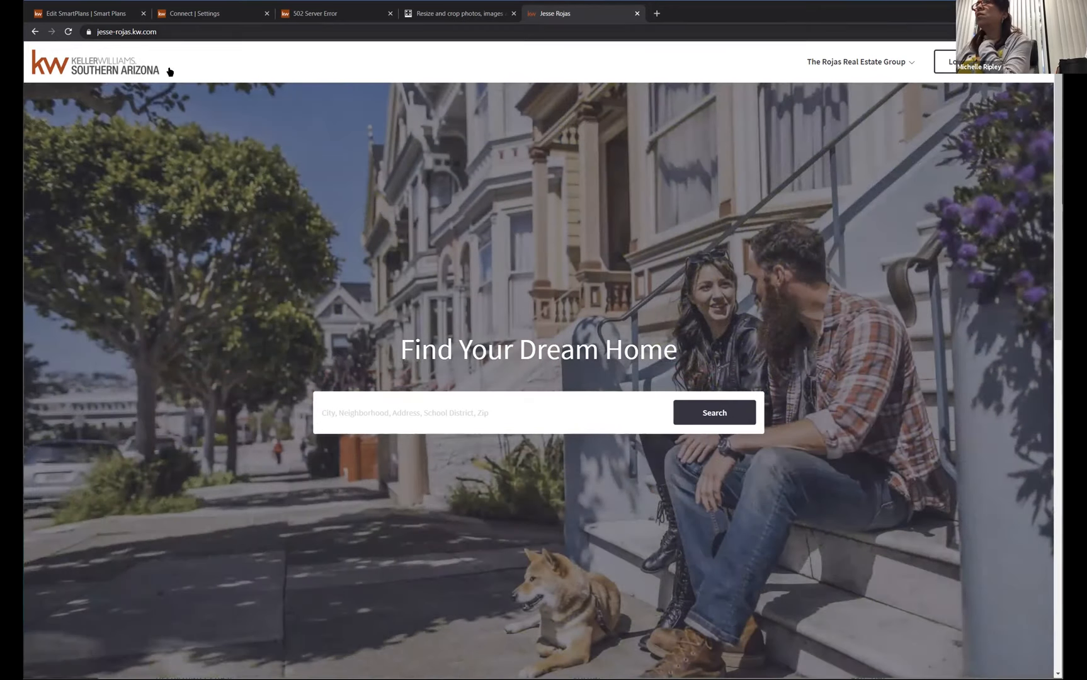
Return to the Marketing Profile and examine the image format and size requirements for My Photo and Team Logo.
click(191, 19)
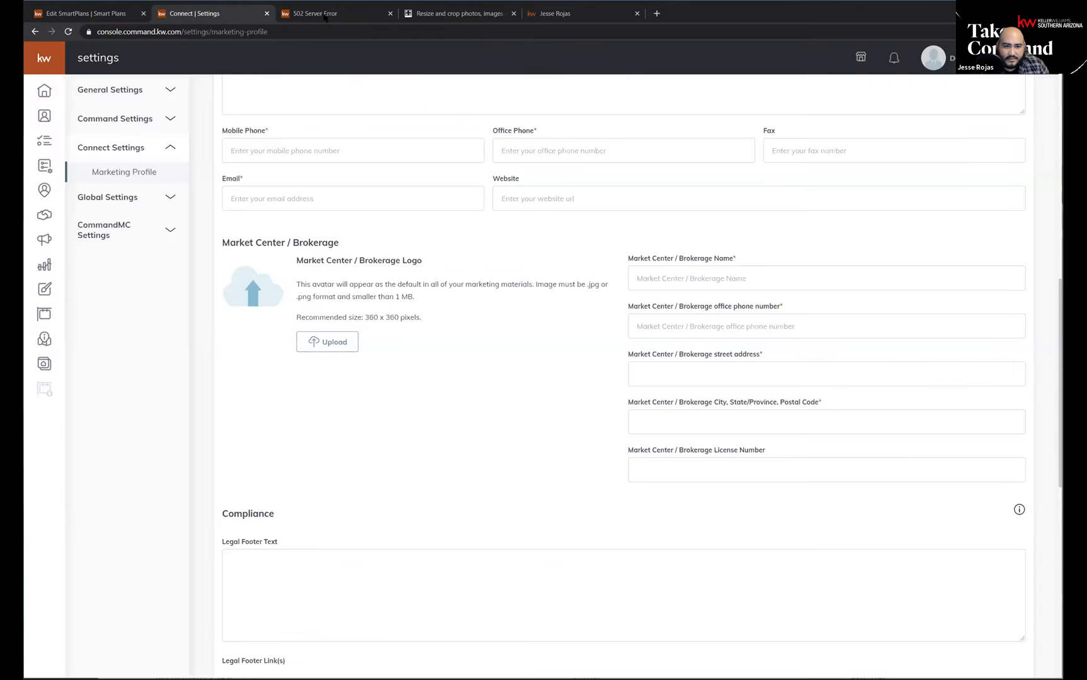
scroll(441, 282, up, 8)
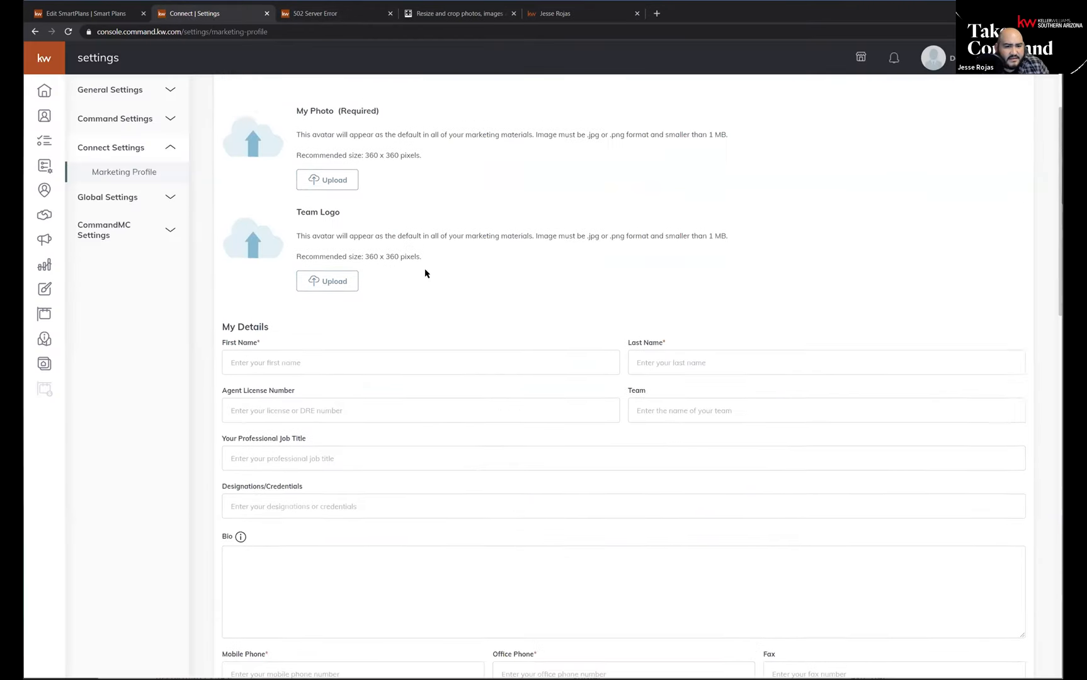
scroll(378, 302, up, 2)
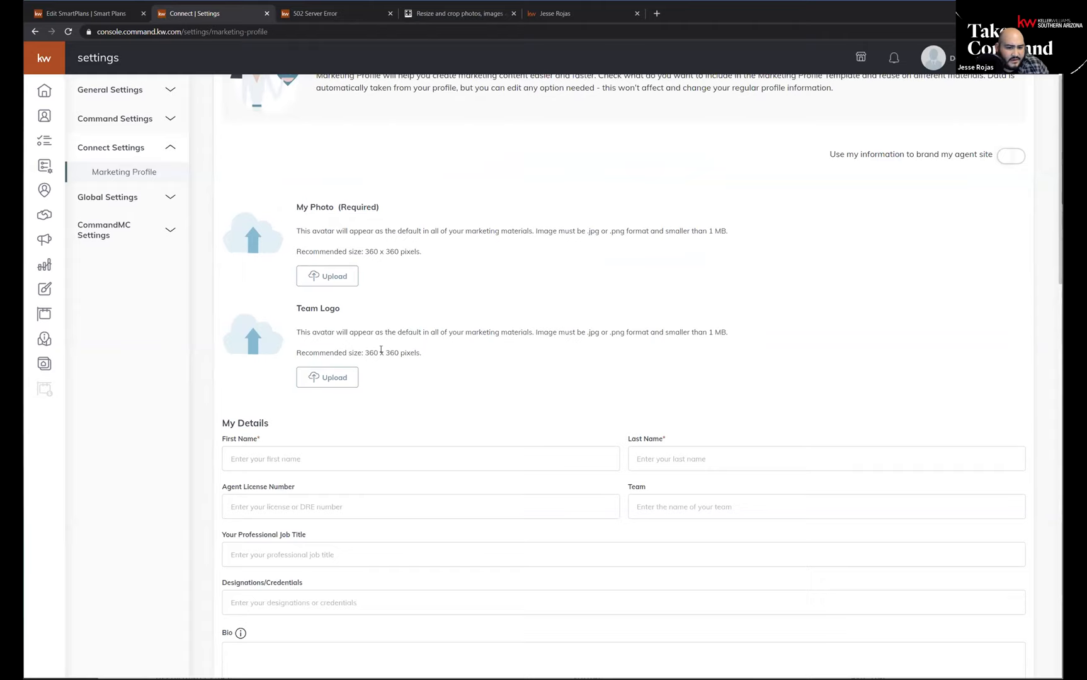
drag(364, 352, 668, 359)
click(510, 332)
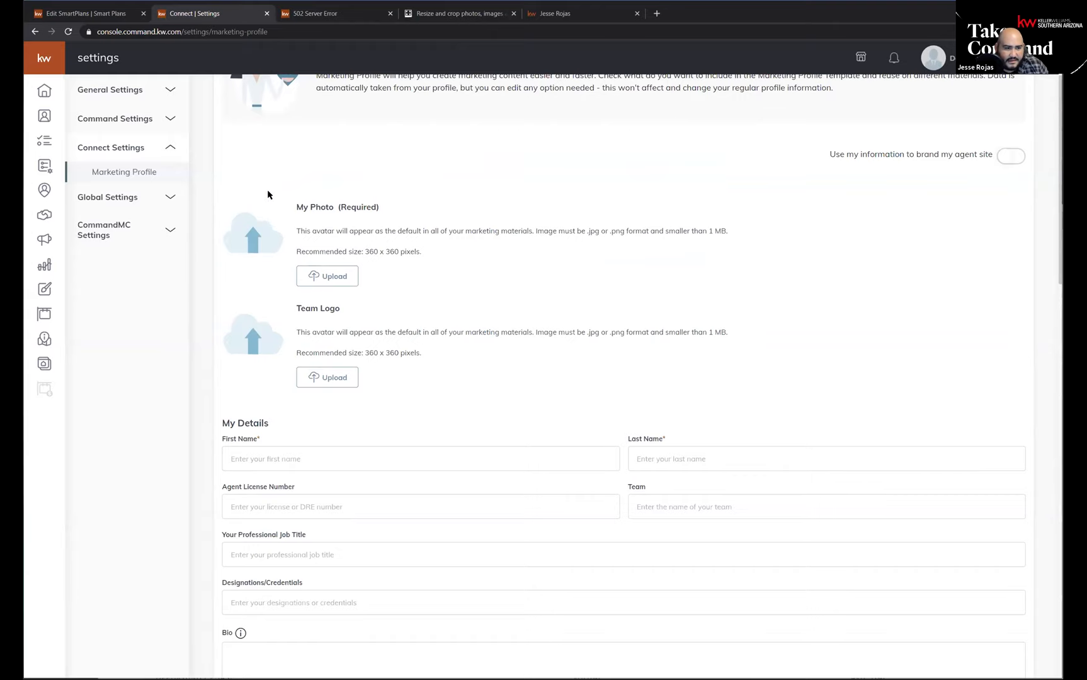
Review the Marketing Profile fields from My Details through brokerage, compliance, social links, Facebook Pixel, Google Analytics and the KW app link.
scroll(504, 298, down, 6)
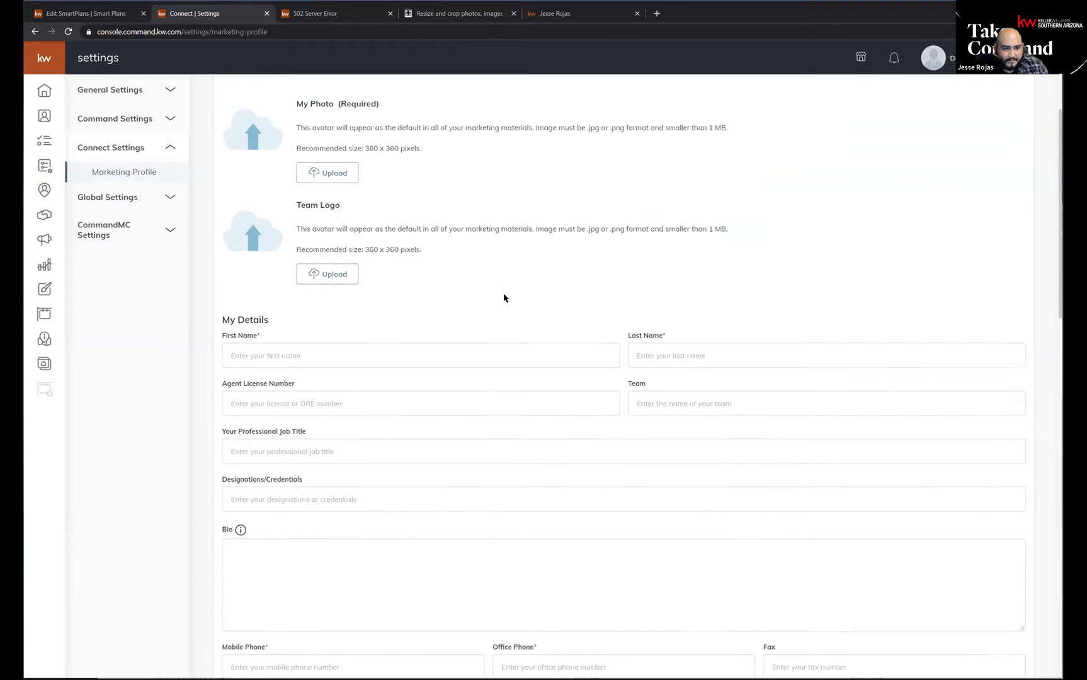
scroll(547, 250, down, 9)
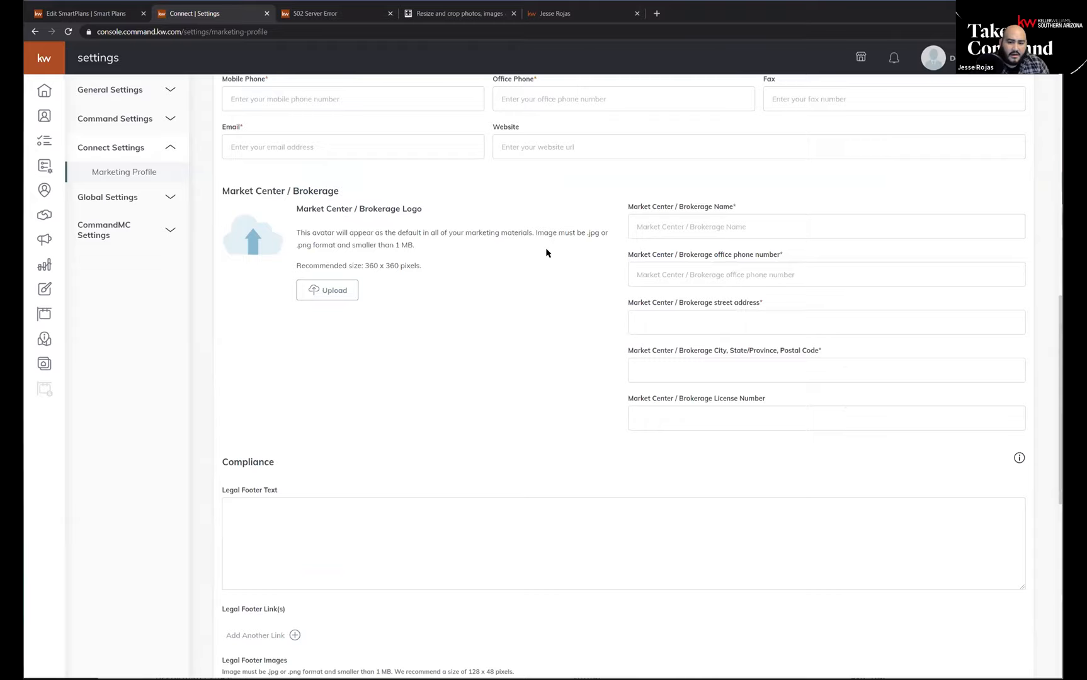
scroll(687, 291, up, 4)
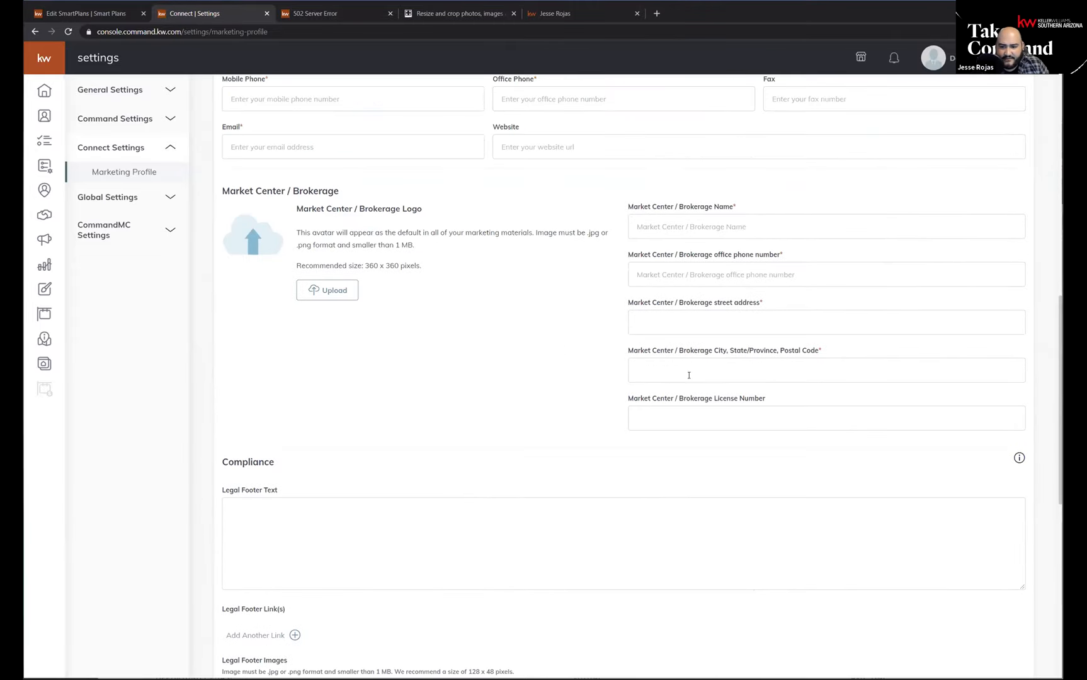
scroll(580, 404, up, 6)
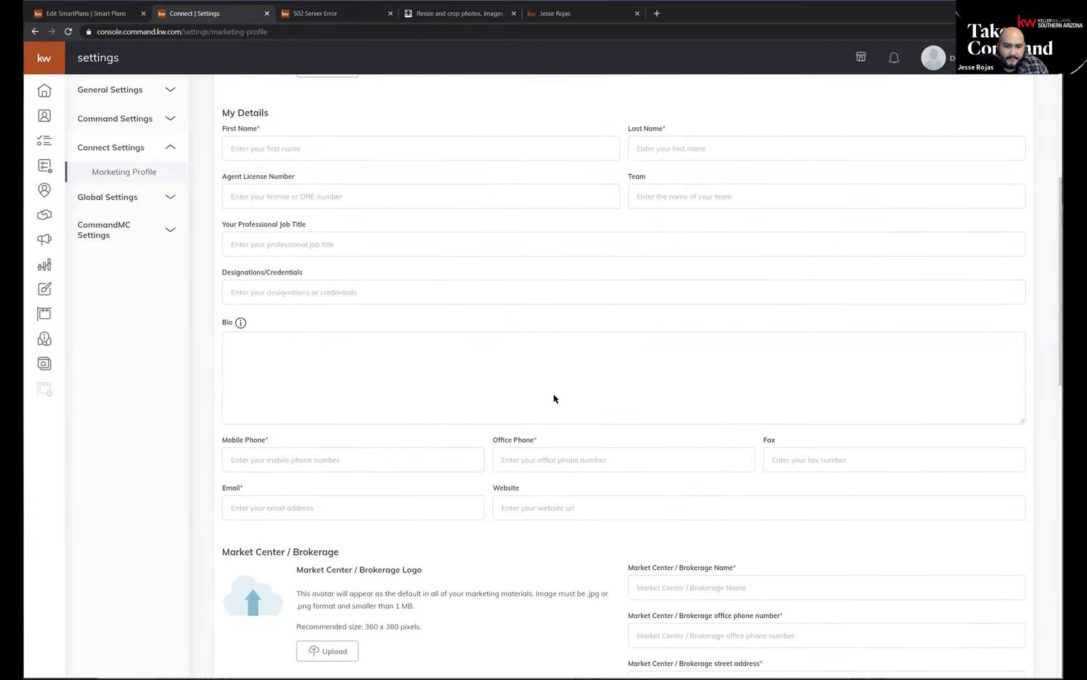
scroll(555, 396, down, 11)
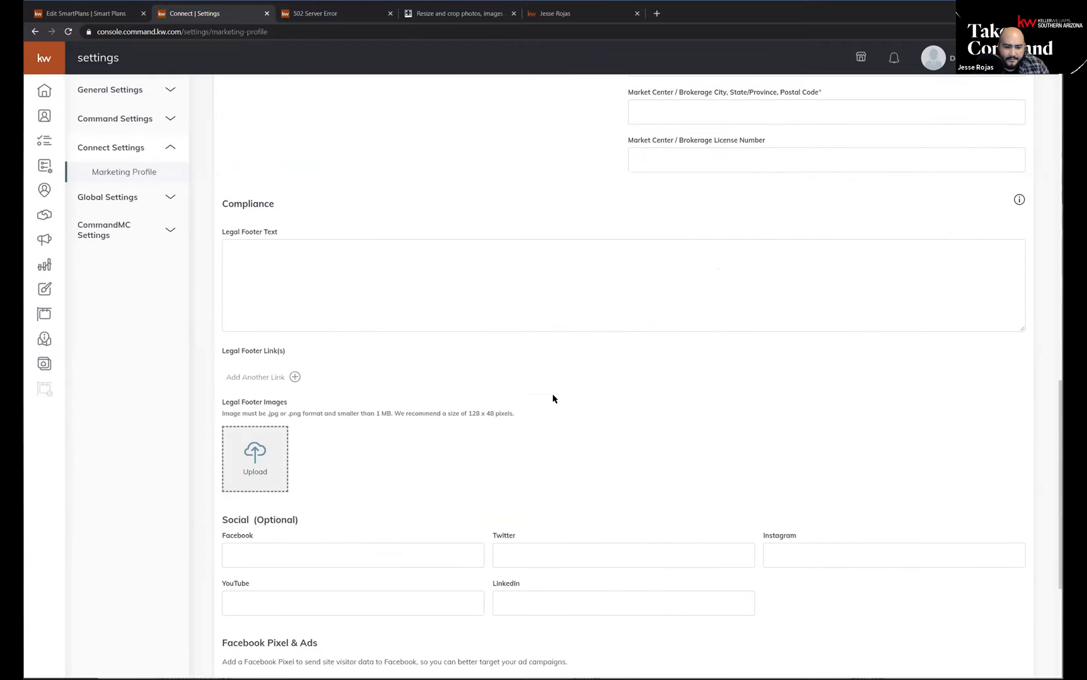
scroll(549, 413, down, 4)
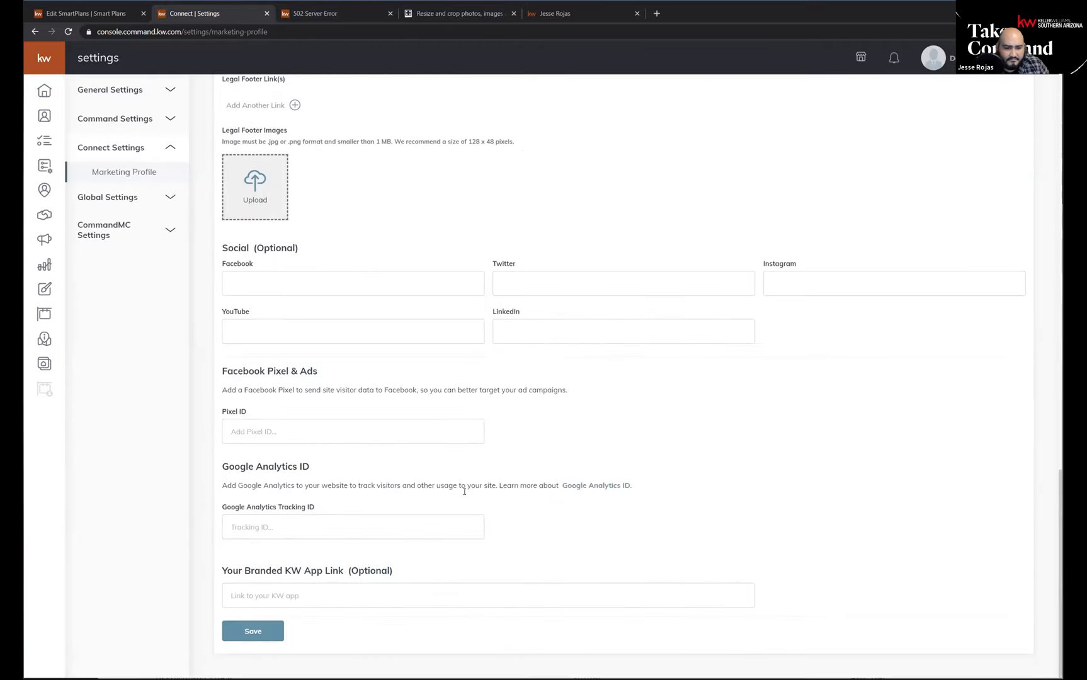
scroll(464, 491, up, 20)
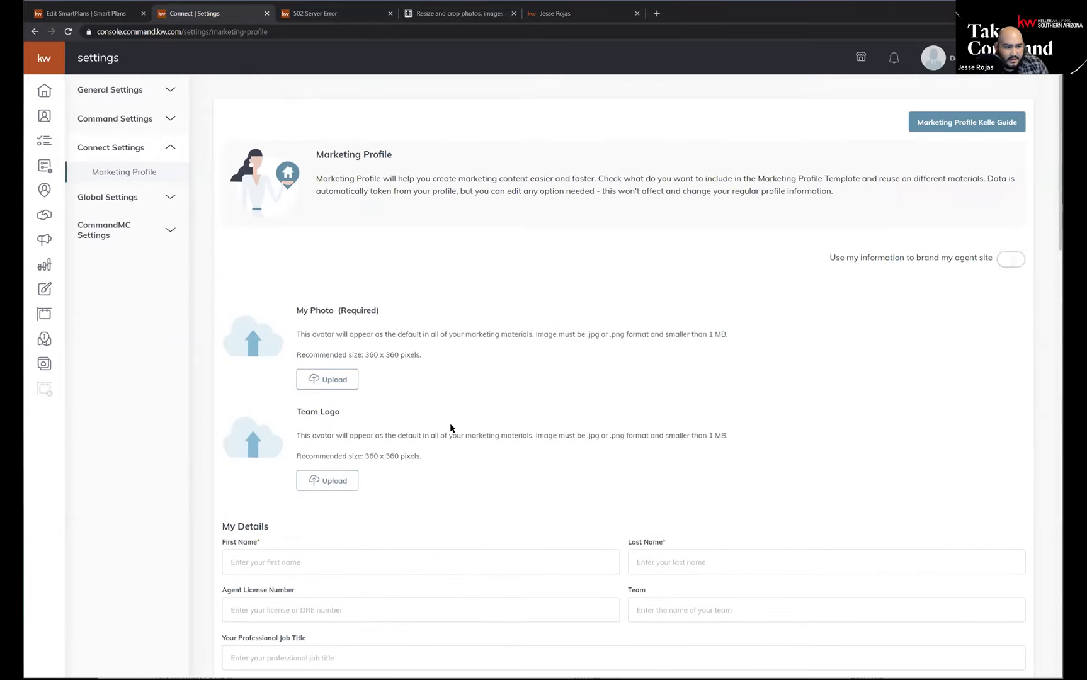
Open the SmartPlans library and start the SmartPlan Kelle Guide at its Marketing Profile stage.
click(51, 167)
click(286, 90)
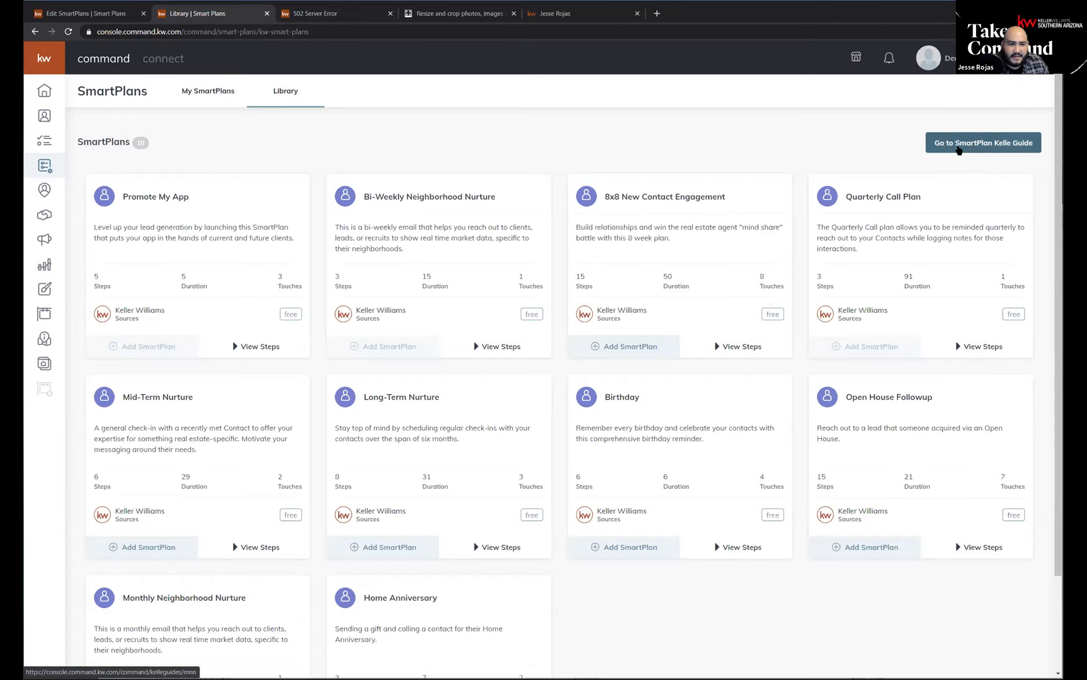
click(959, 149)
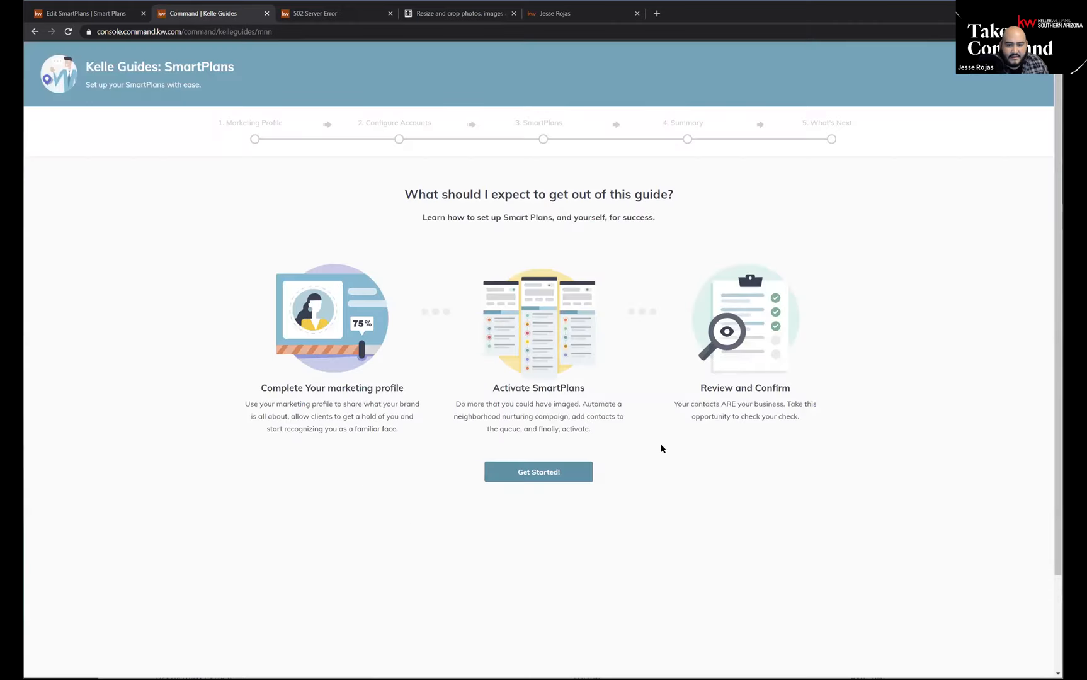
click(563, 481)
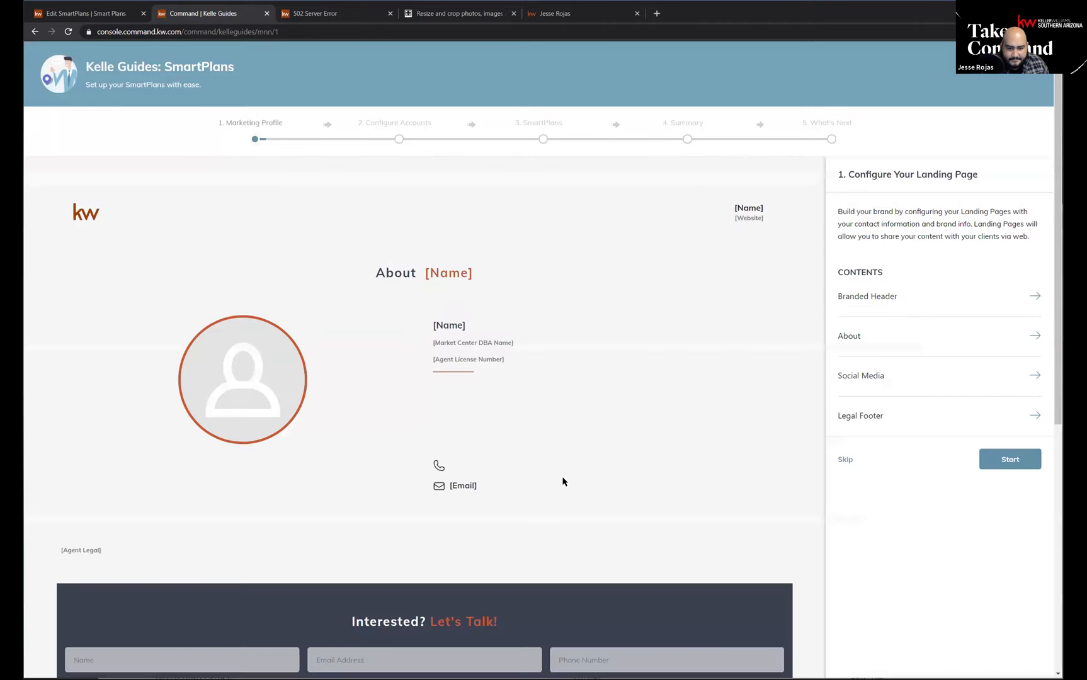
Examine the landing page preview in the Kelle Guide, from the branded header down to the brokerage footer.
scroll(458, 426, down, 5)
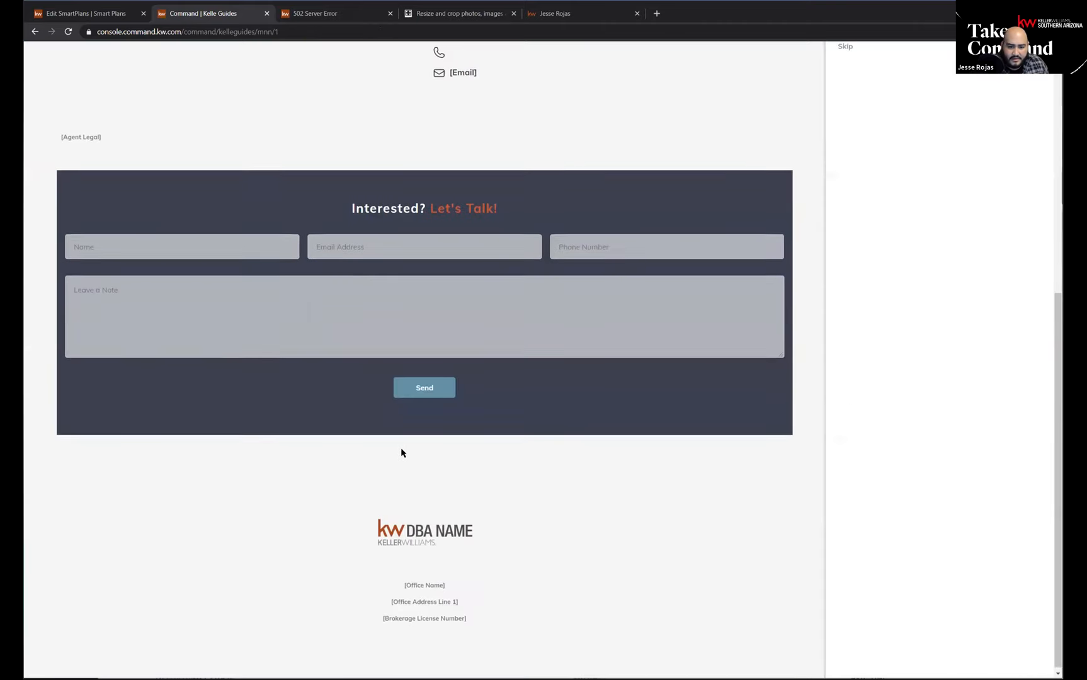
scroll(504, 513, up, 5)
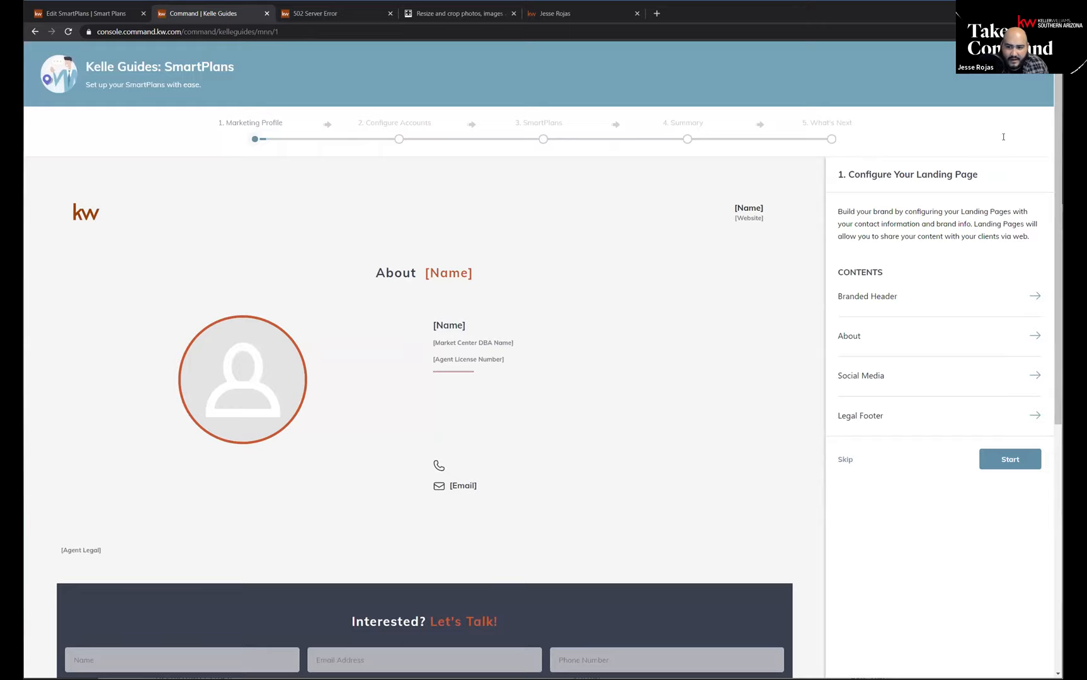
scroll(383, 606, down, 5)
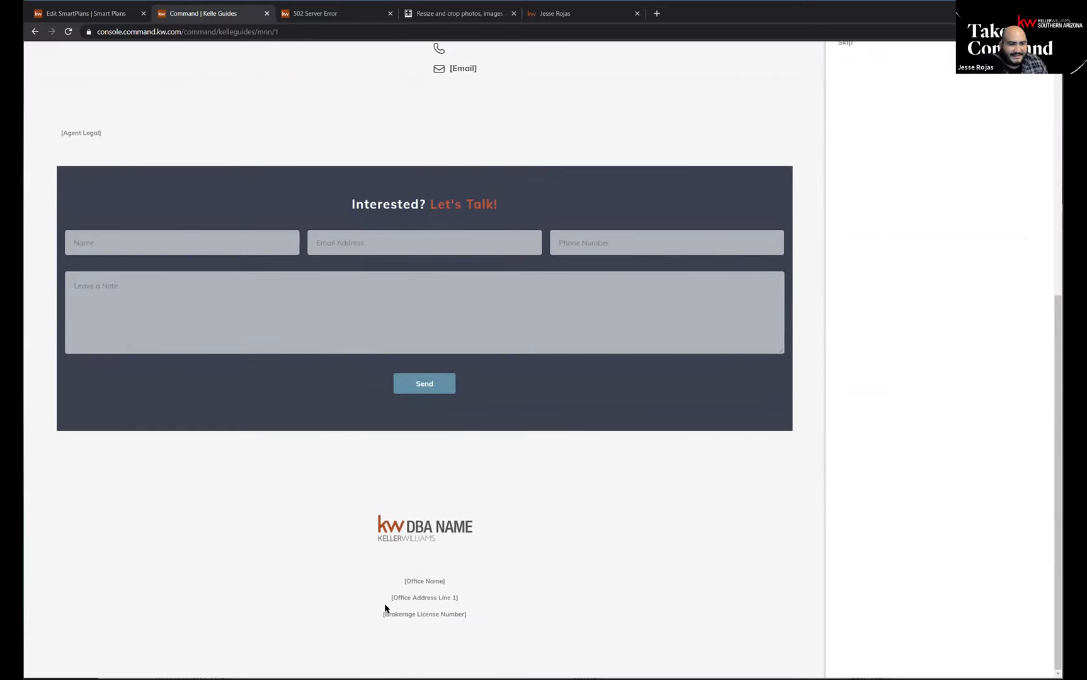
scroll(385, 608, up, 5)
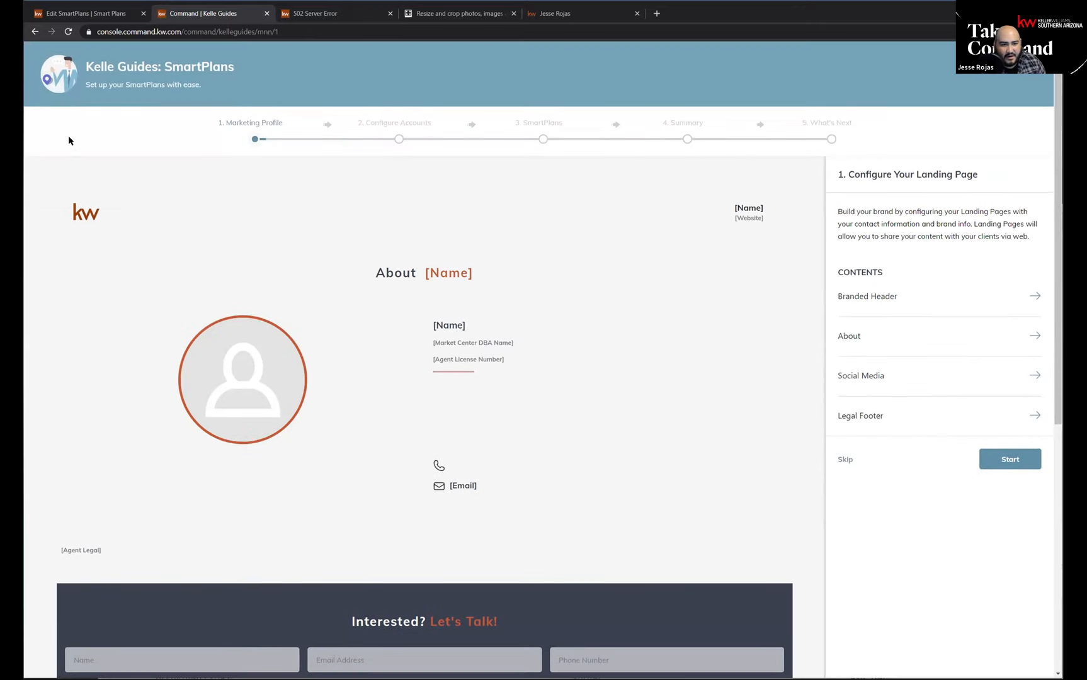
From the Facebook lead plan, open Settings in a new browser tab and go to the Marketing Profile under Connect Settings.
click(80, 14)
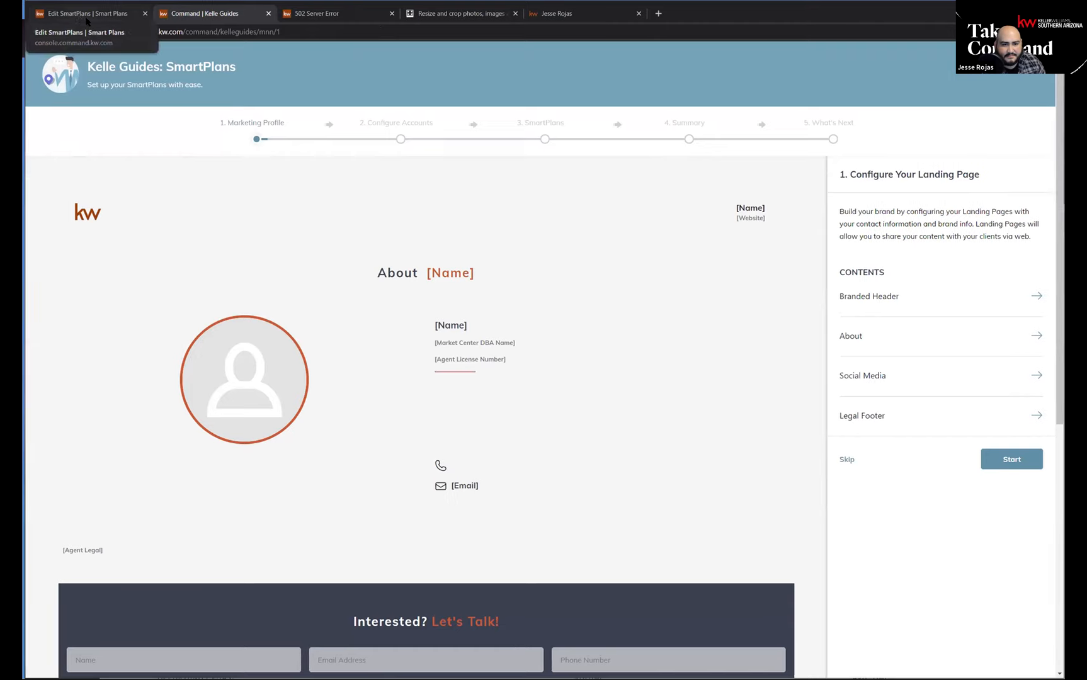
click(950, 57)
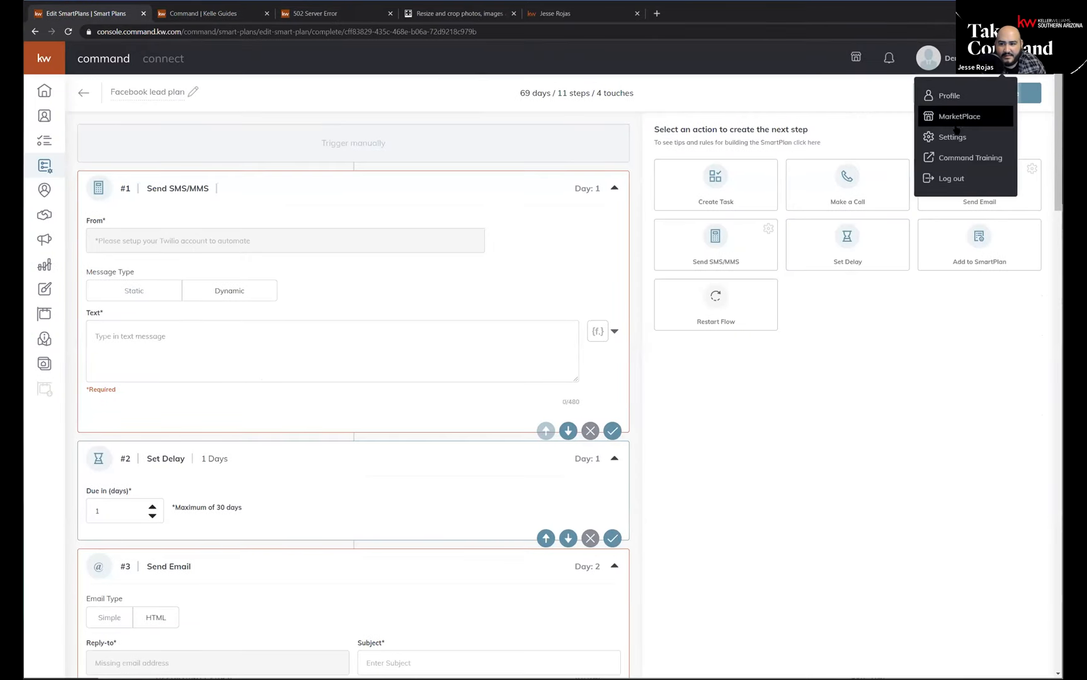
right_click(967, 144)
click(975, 151)
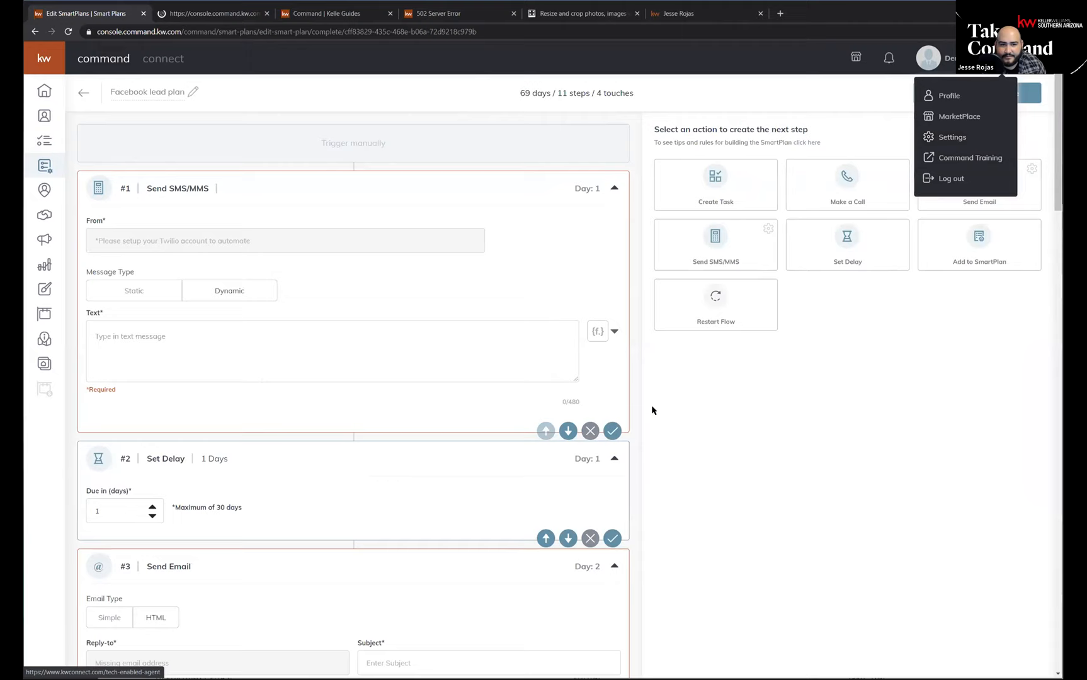
key(ctrl+Tab)
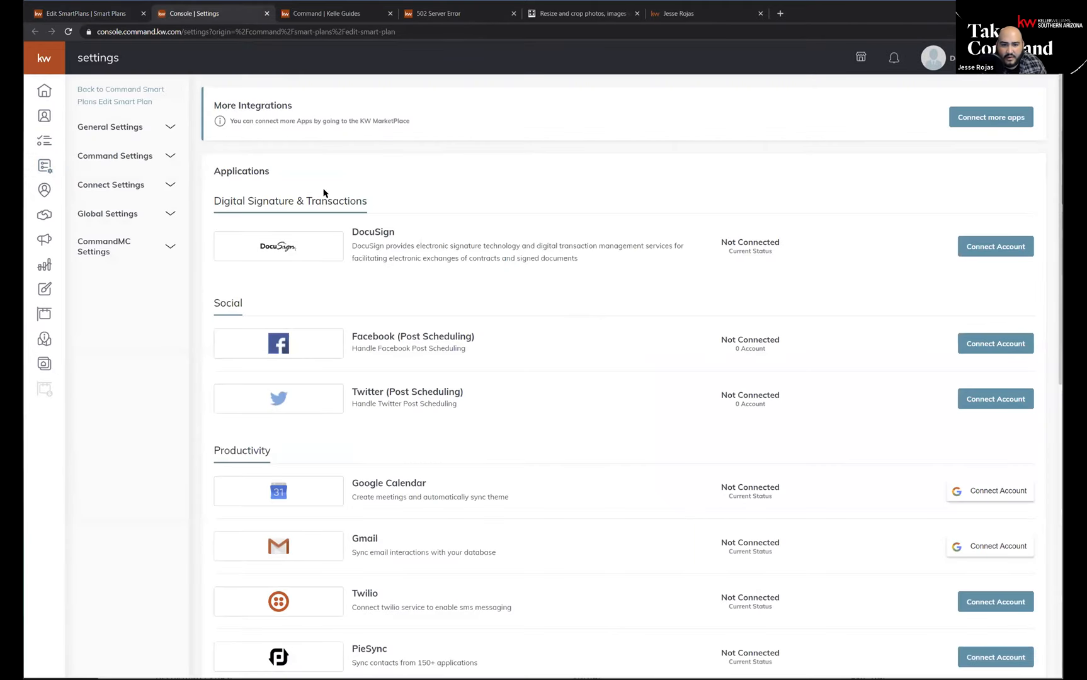
click(123, 184)
click(115, 205)
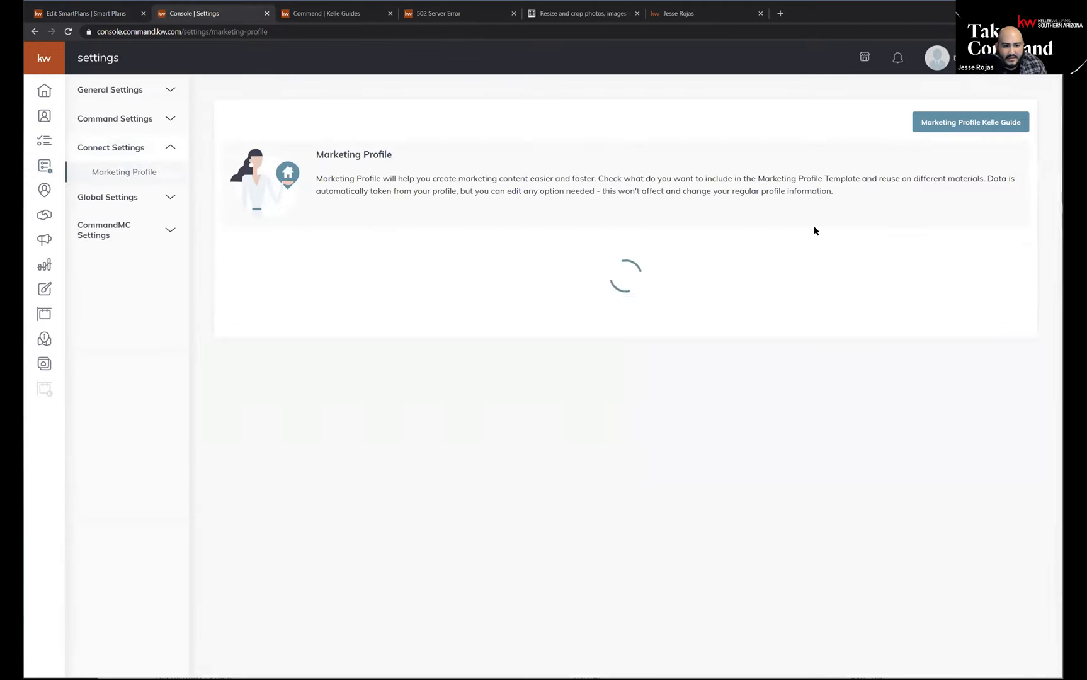
Try to turn on "Use my information to brand my agent site" in the Marketing Profile.
click(1007, 264)
click(1008, 264)
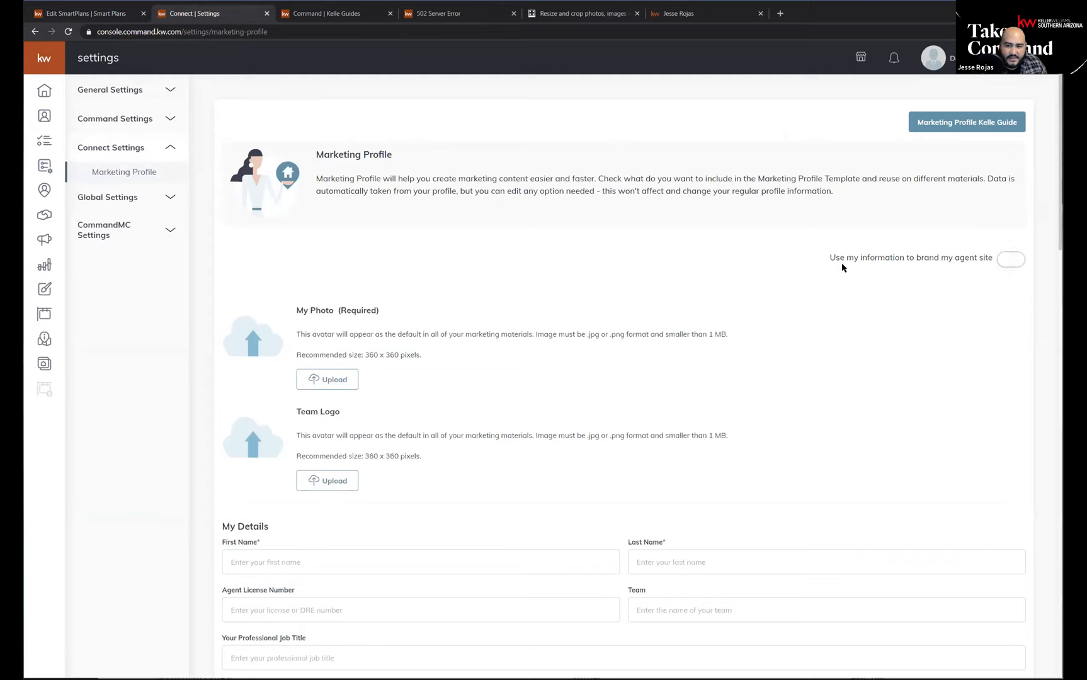
click(1011, 265)
click(1011, 266)
click(1010, 265)
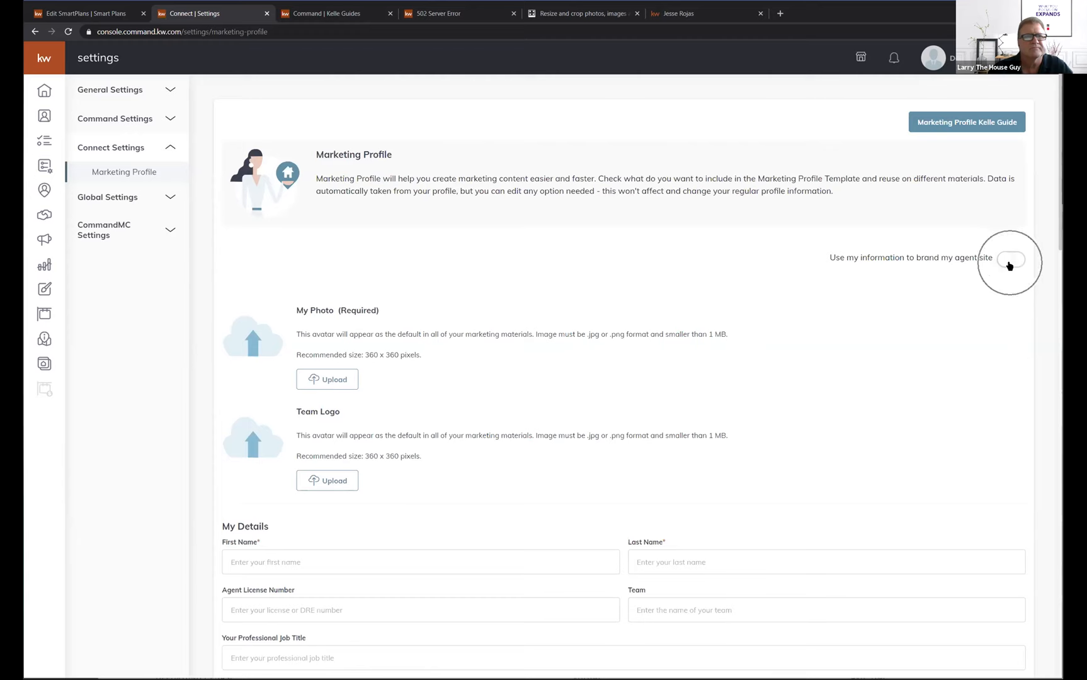
click(1010, 265)
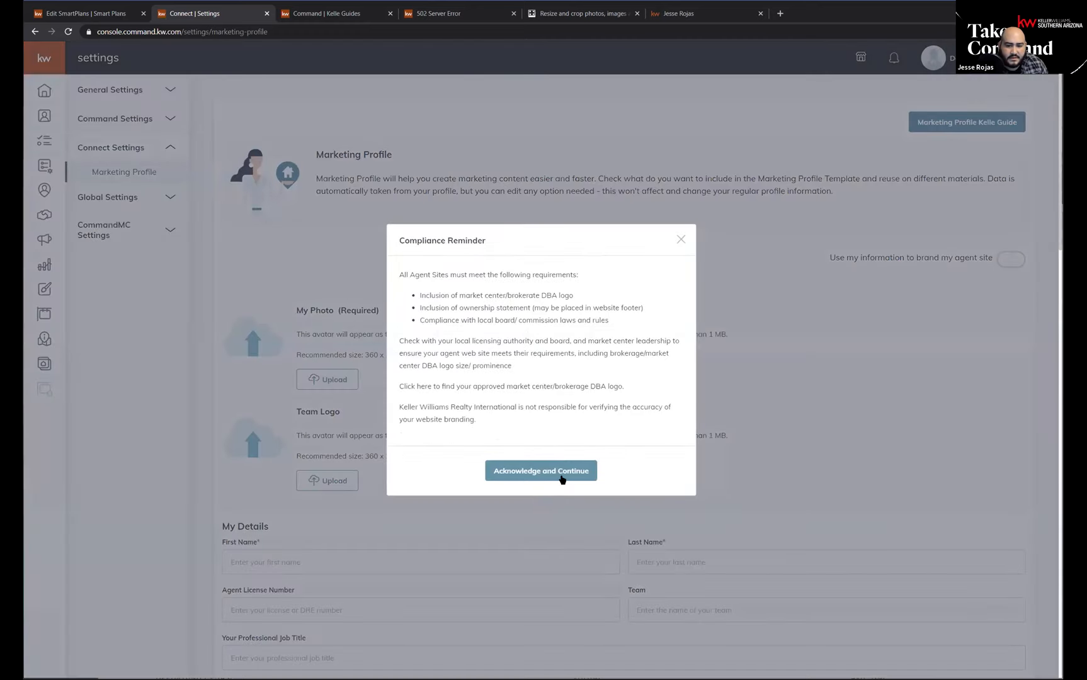
click(561, 473)
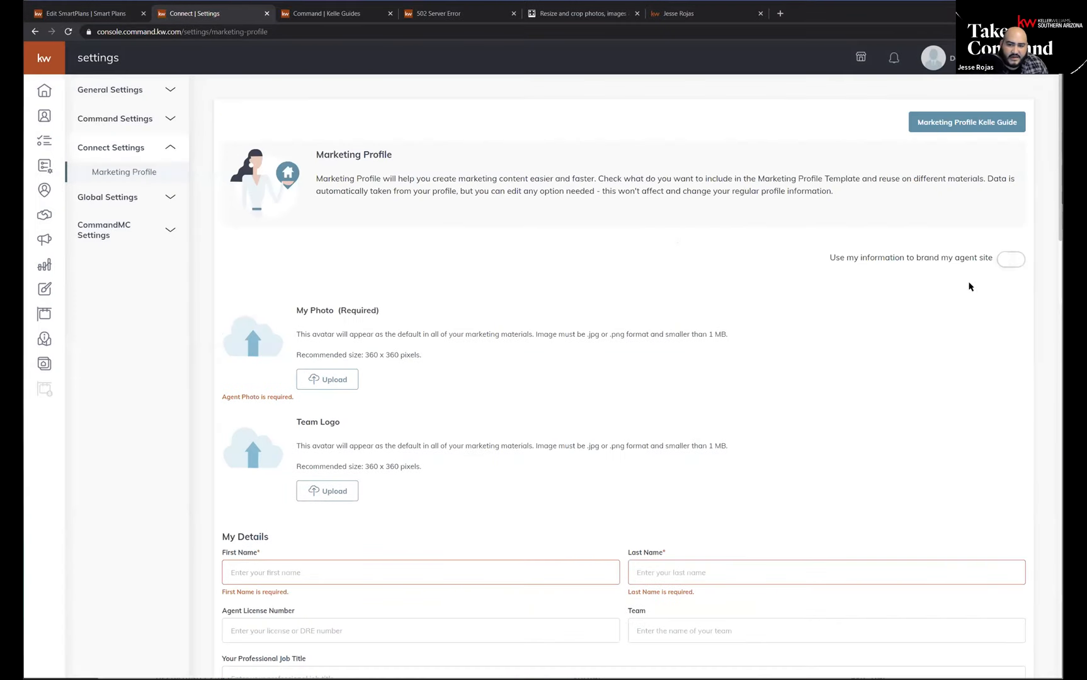
click(295, 571)
key(Tab)
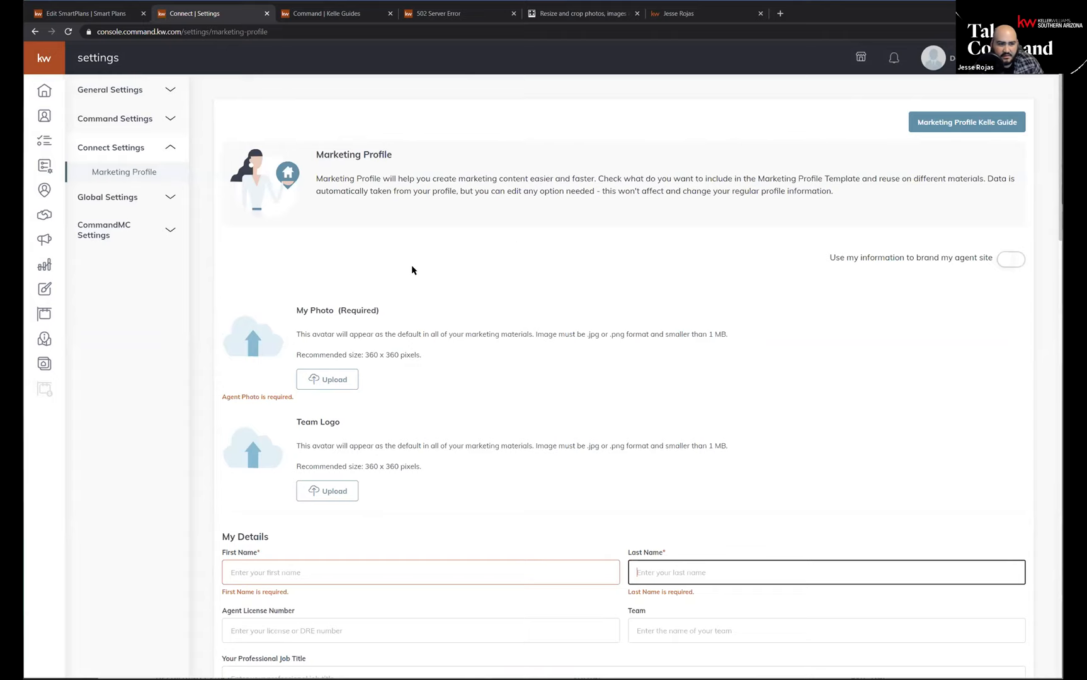
Go back to the SmartPlans Kelle Guide, open its Branded Header section, and try to return to the contents list.
click(90, 11)
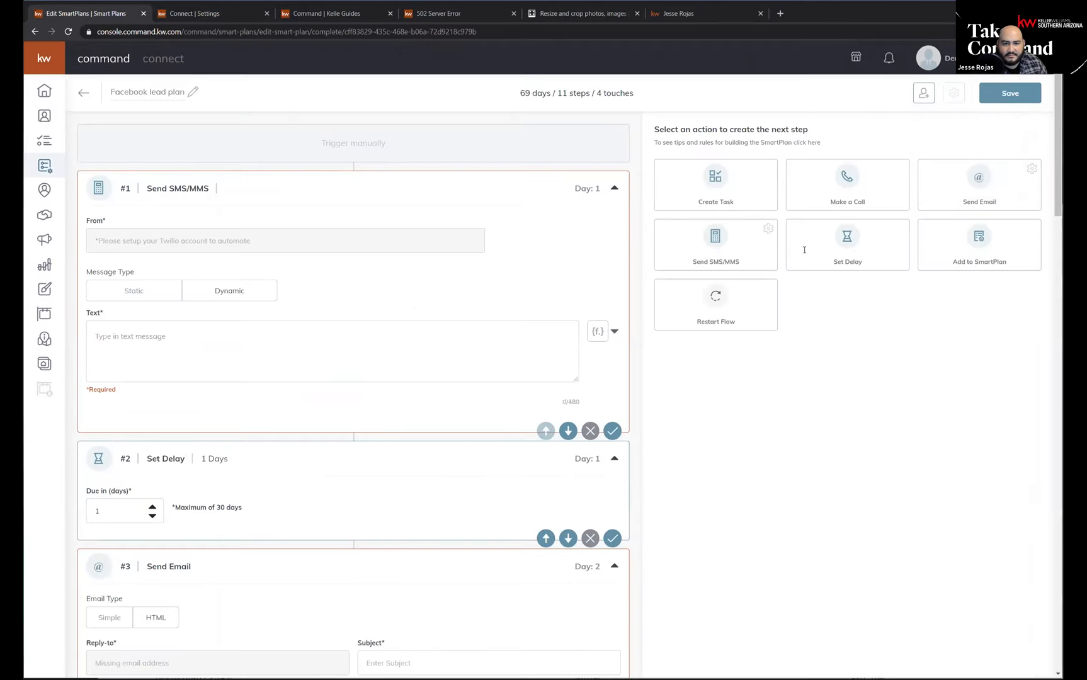
click(328, 13)
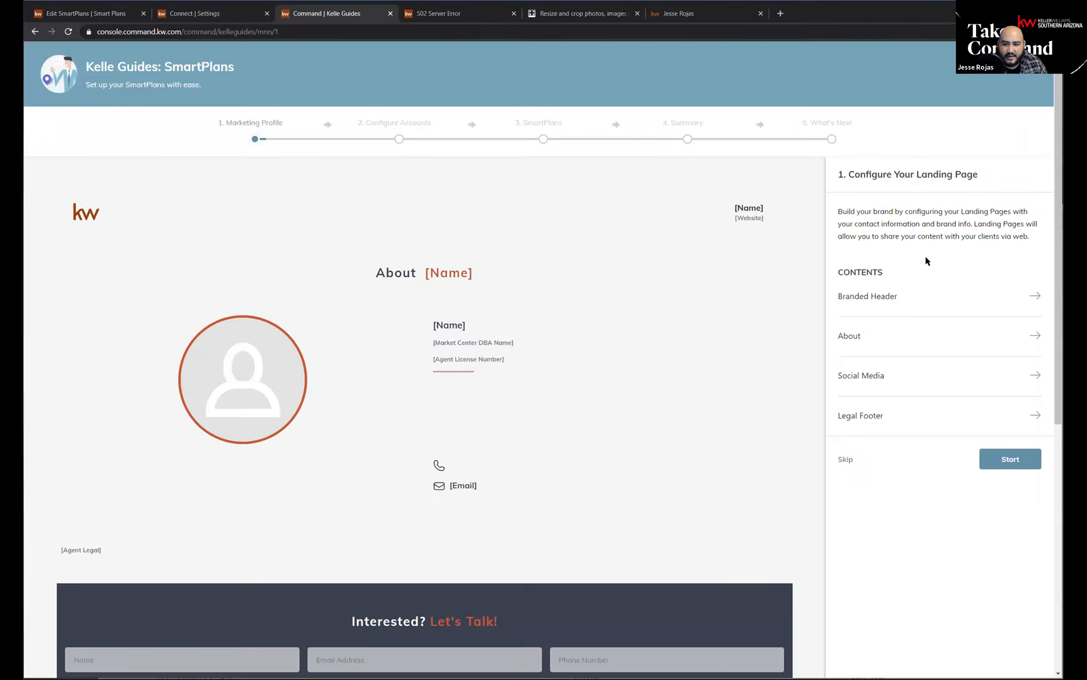
click(899, 302)
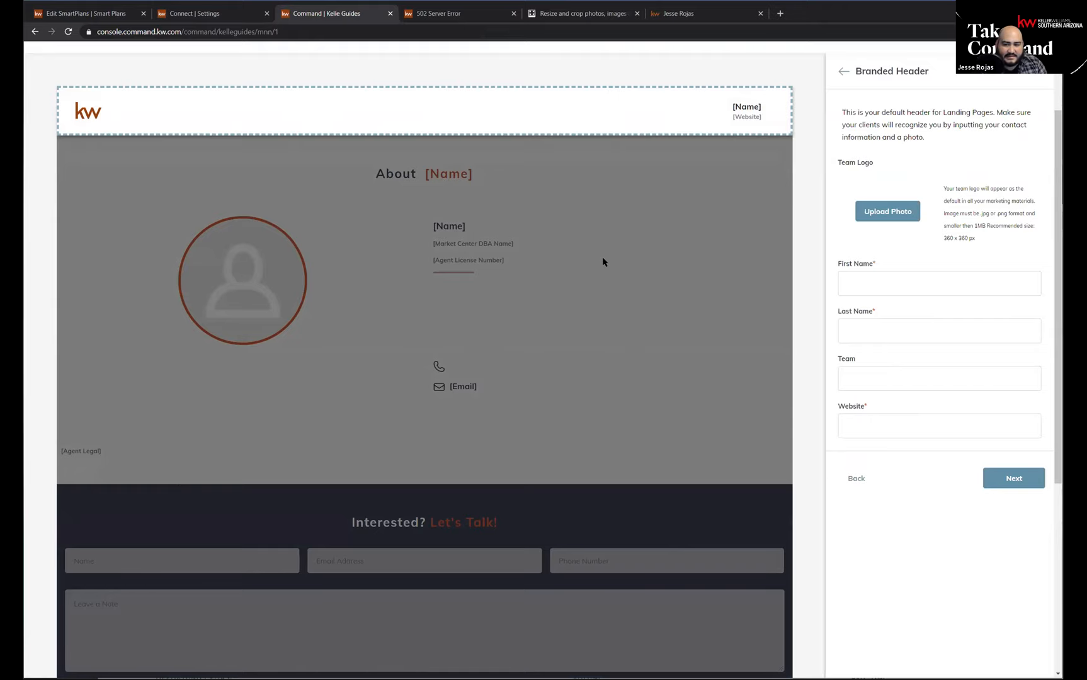
click(841, 72)
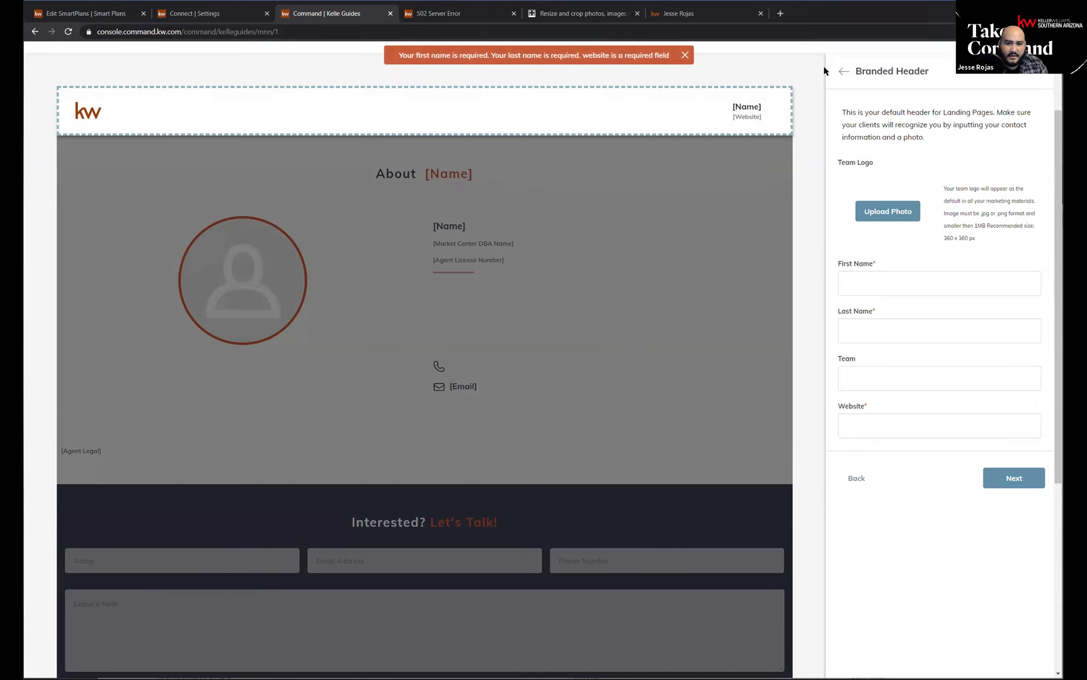
Revisit the Marketing Profile settings briefly and return to the Facebook lead plan in the SmartPlan editor.
click(215, 18)
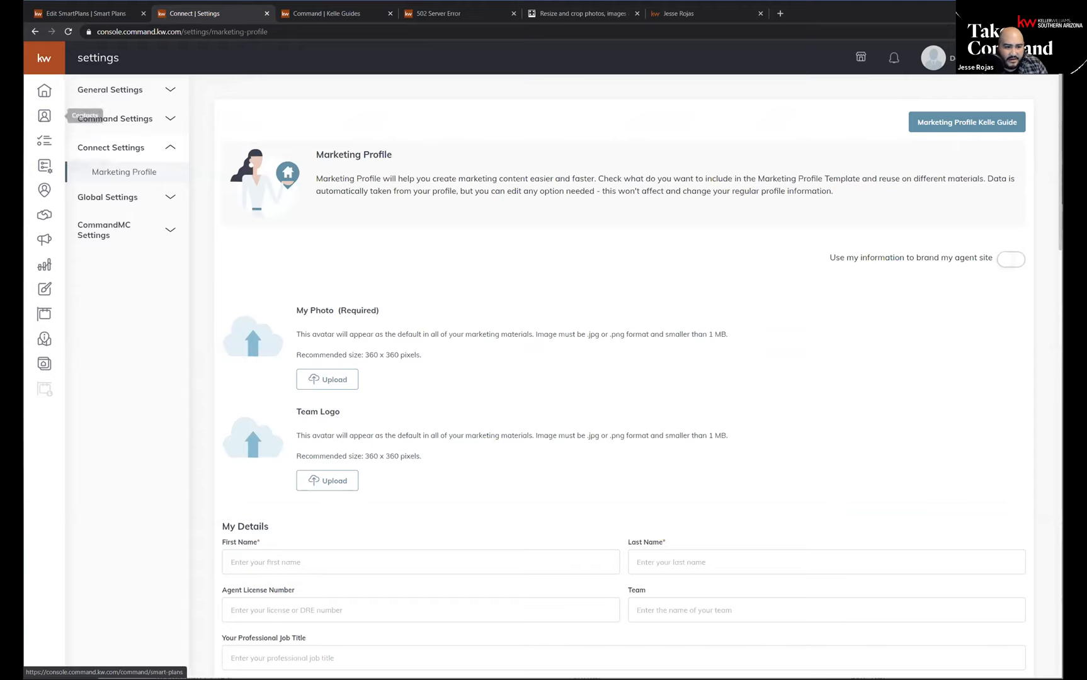
click(112, 14)
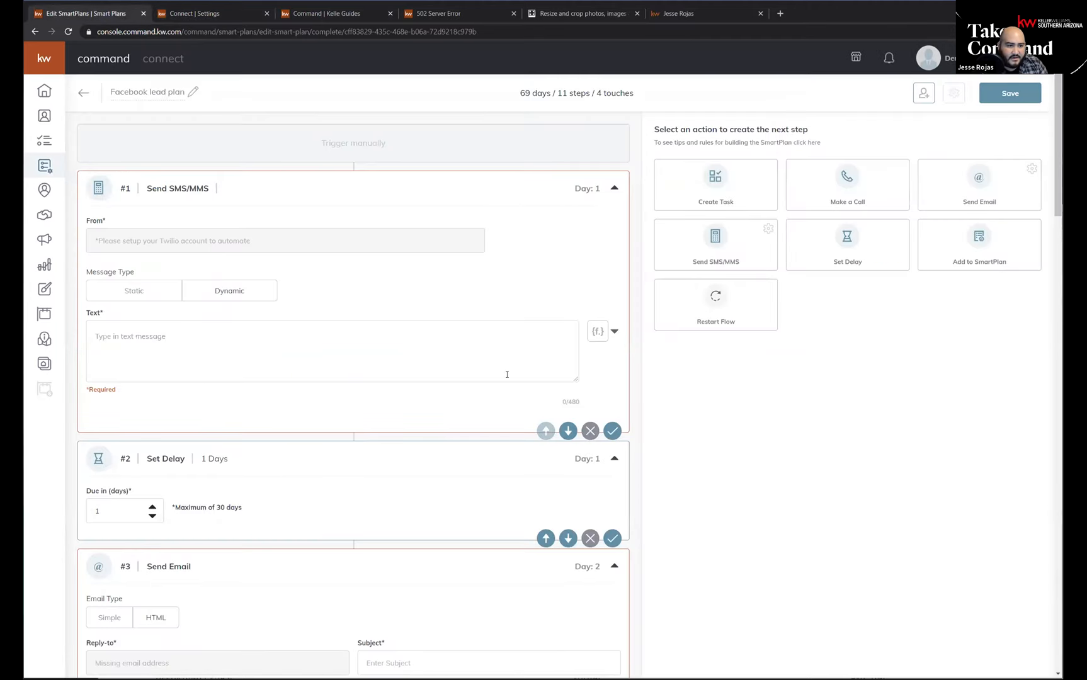
Try to add contacts from the Facebook lead plan editor, and exit to the My SmartPlans list, discarding the unsaved changes.
click(924, 103)
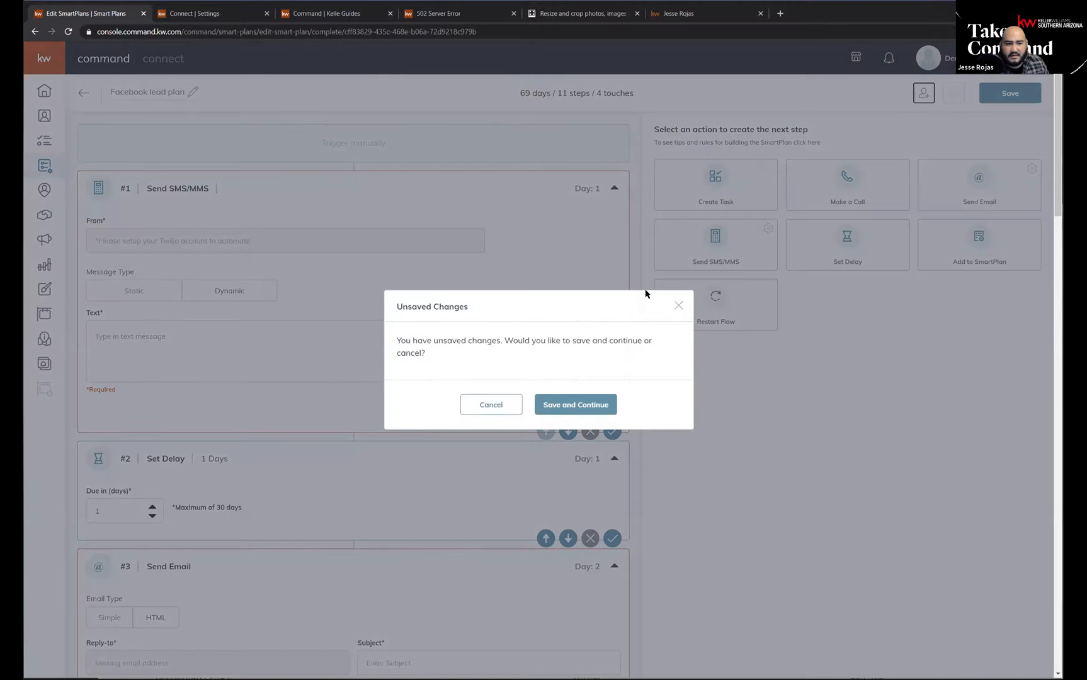
click(678, 306)
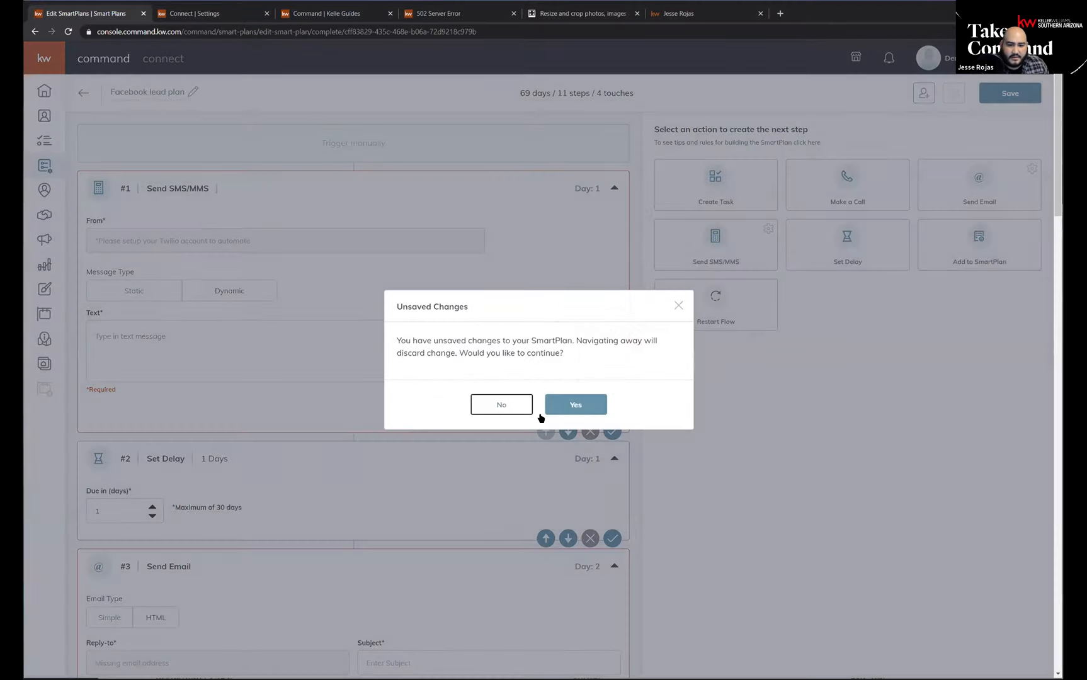
click(528, 412)
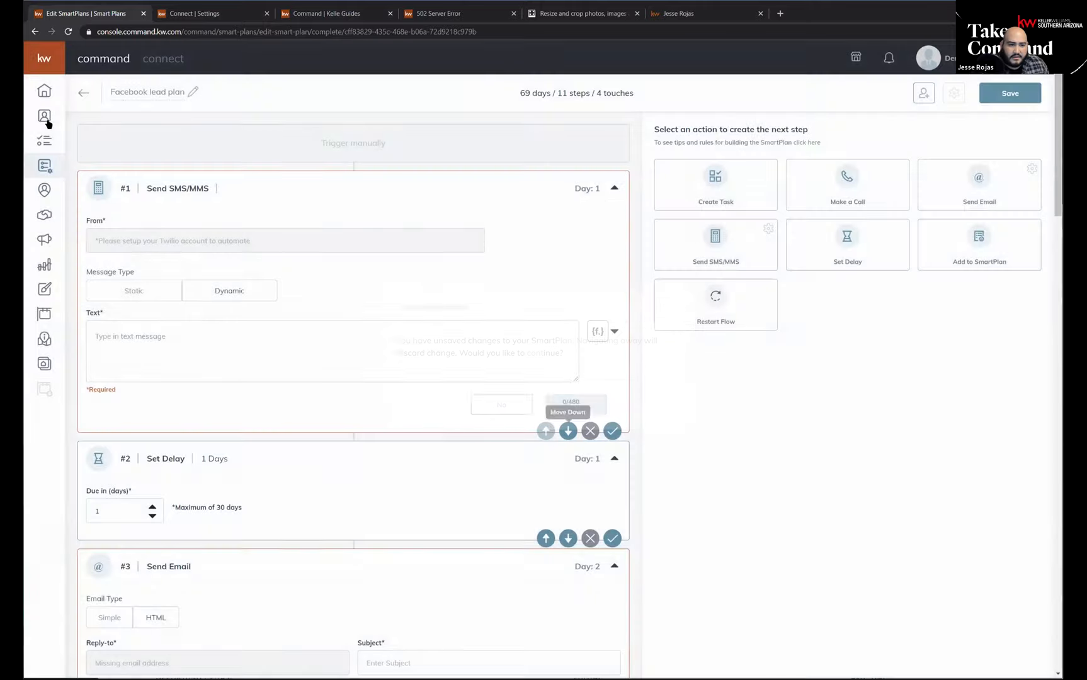
click(82, 96)
click(568, 405)
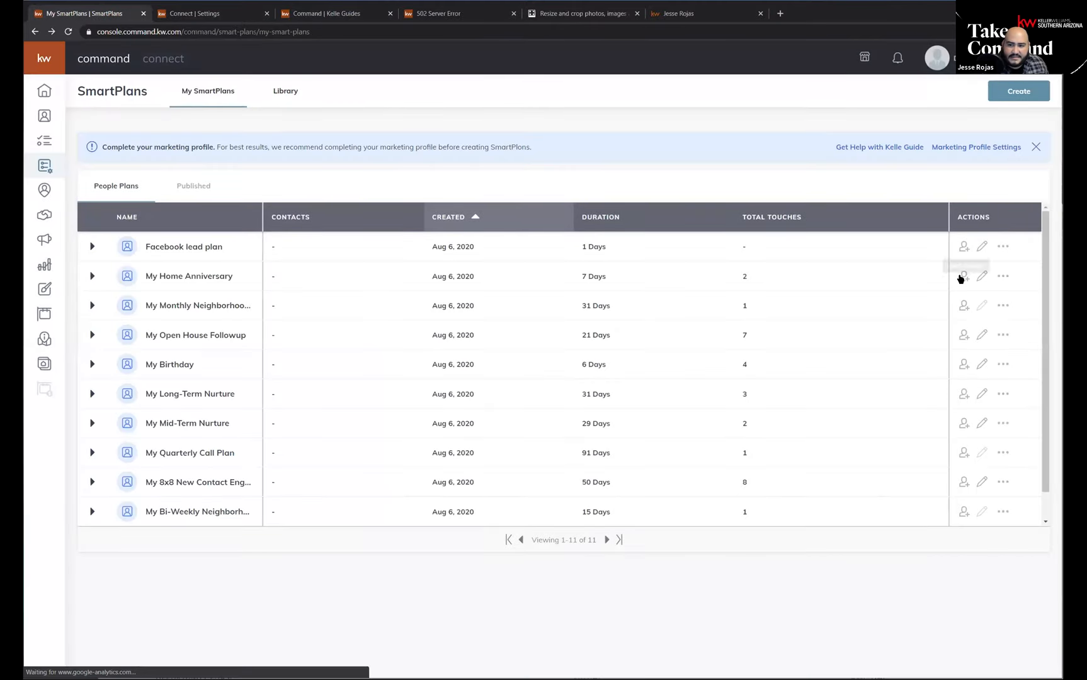
key(ctrl)
key(ctrl)
key(ctrl)
key(ctrl)
key(ctrl)
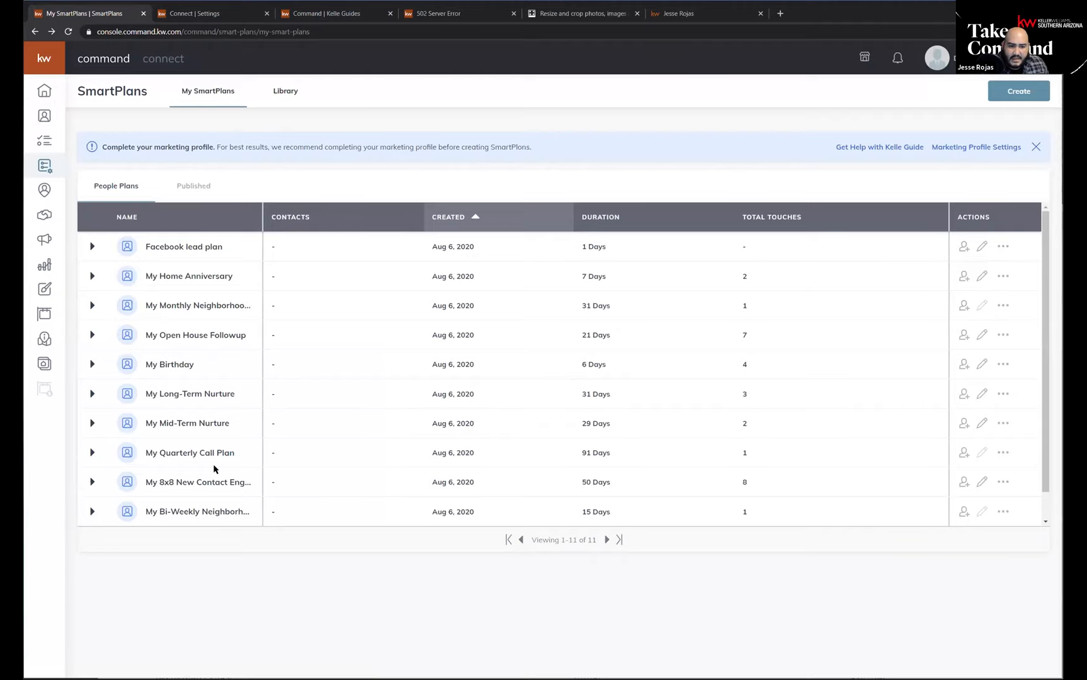
Open the client selection for My Monthly Neighborhood Nurture and examine the neighborhood information under the listed contact.
click(964, 306)
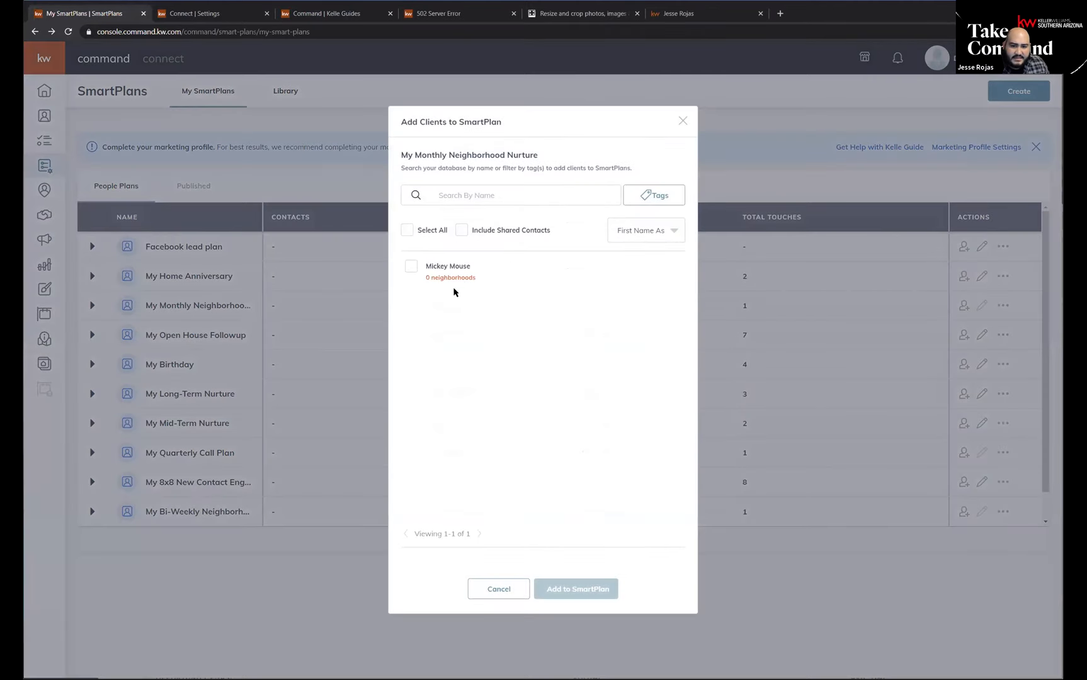
drag(477, 282, 418, 268)
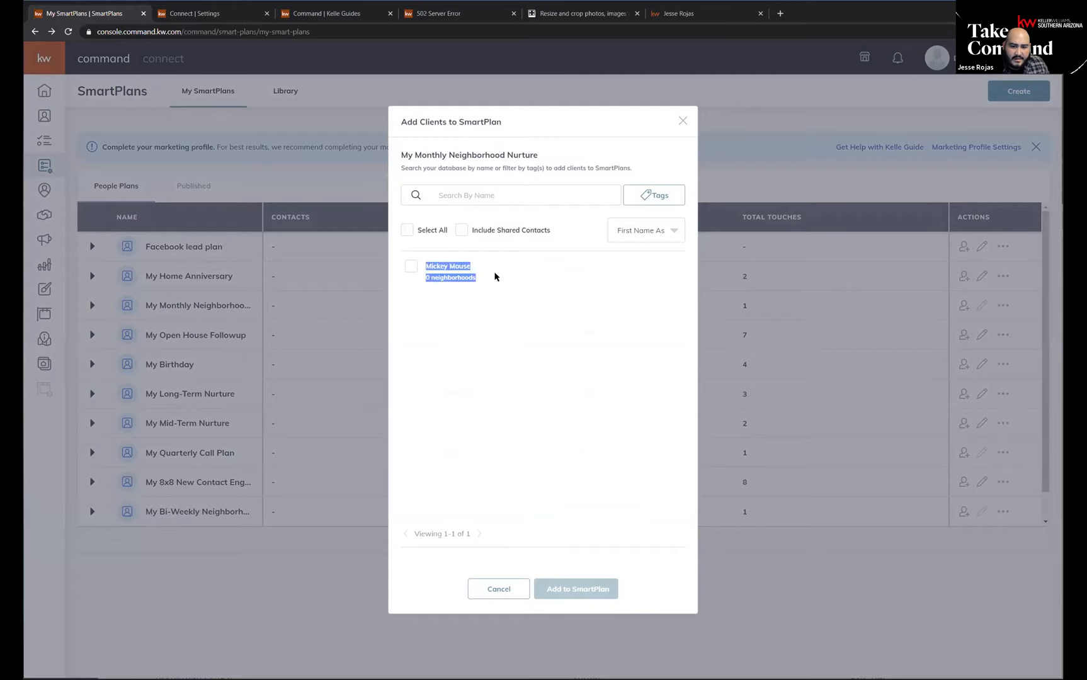
click(498, 277)
drag(477, 281, 424, 278)
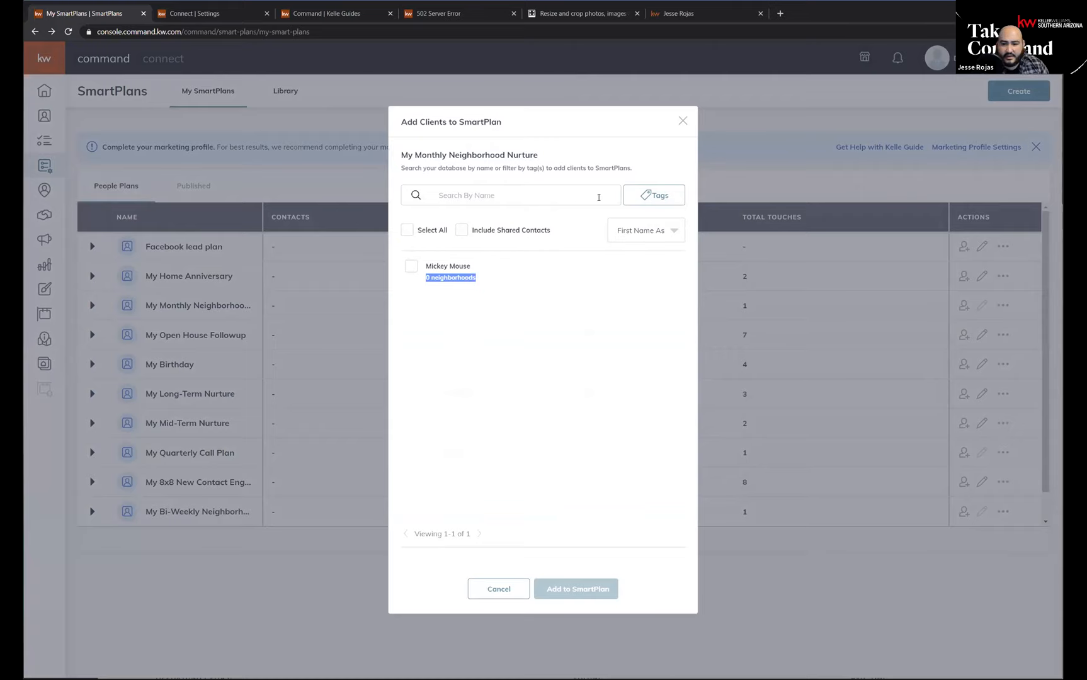
Review the name sorting options for adding clients to the SmartPlan, and cancel without adding anyone.
click(659, 197)
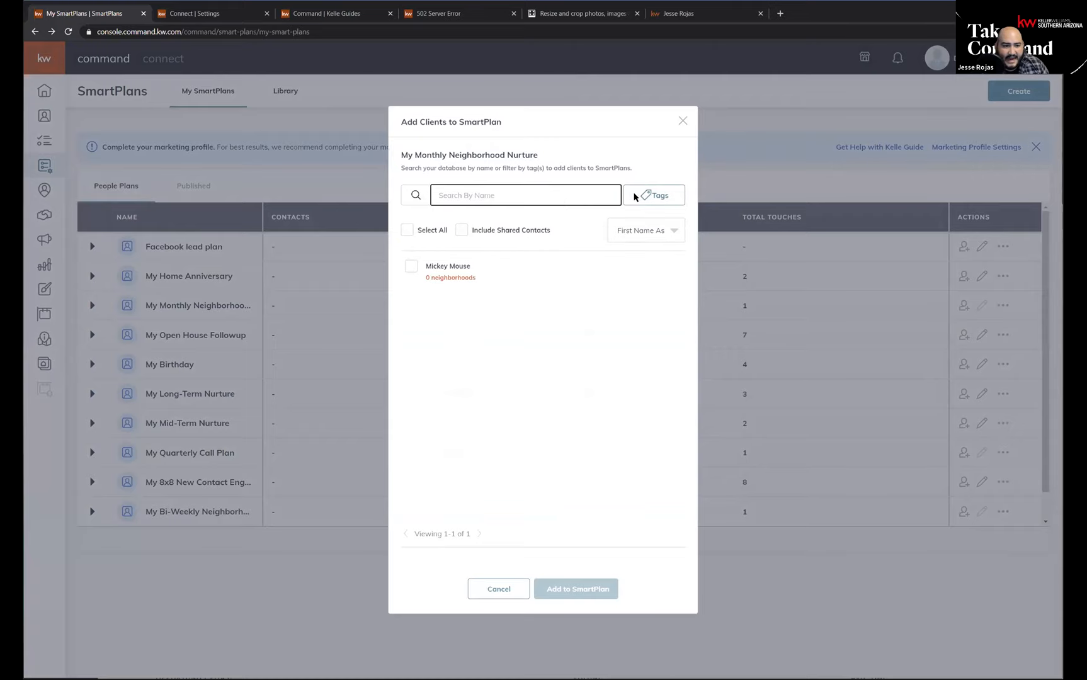
click(661, 228)
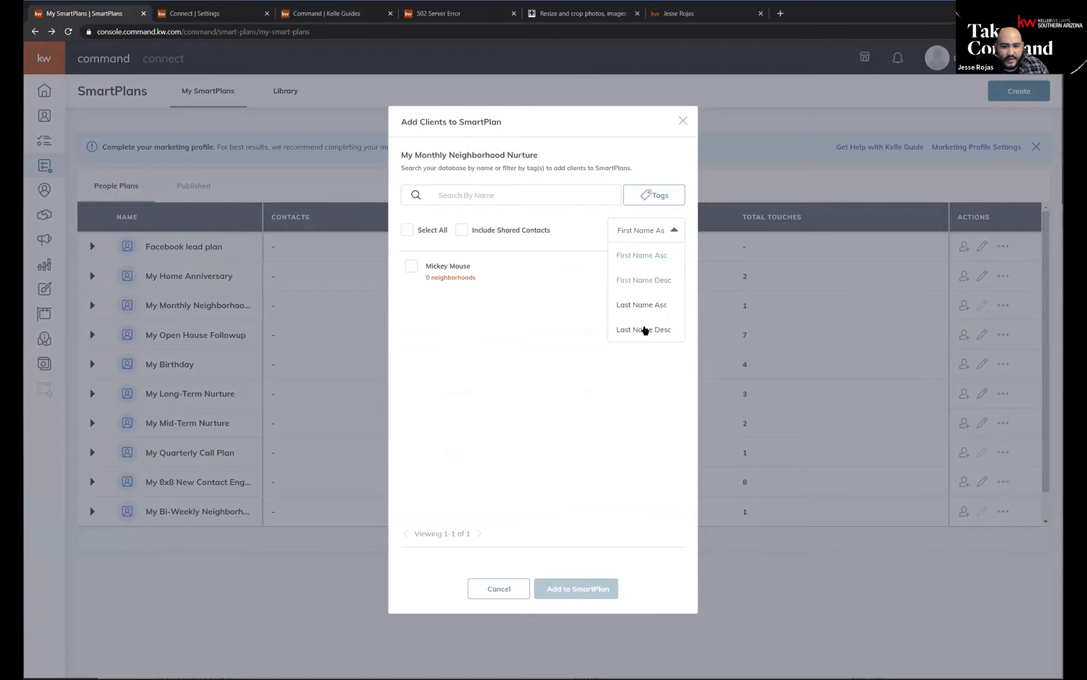
click(624, 394)
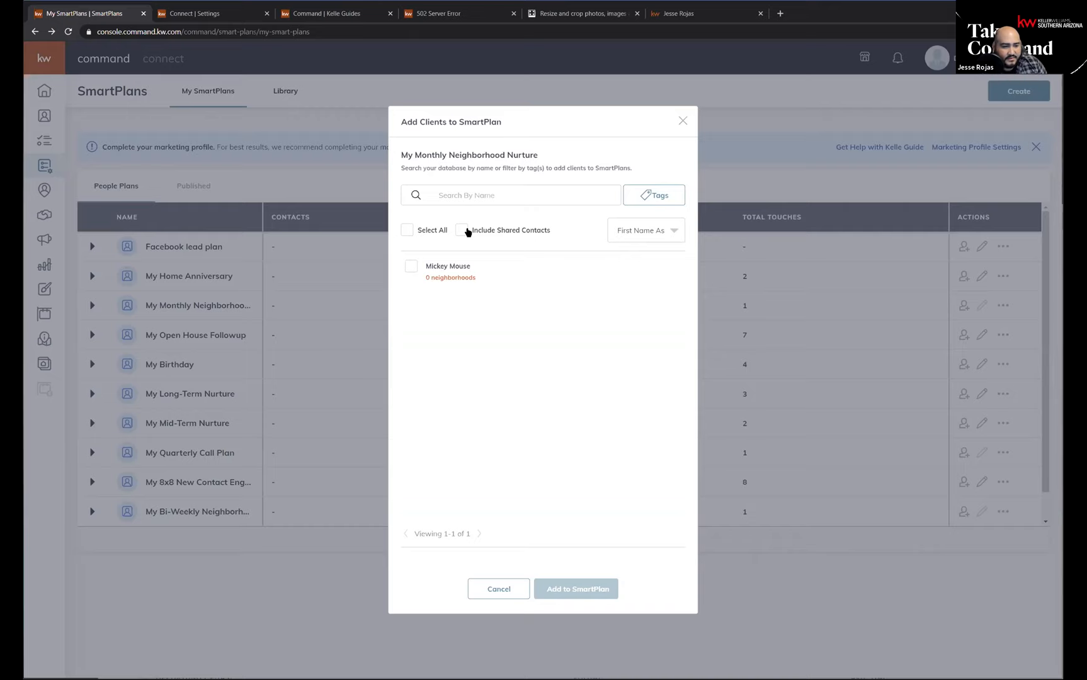
click(486, 592)
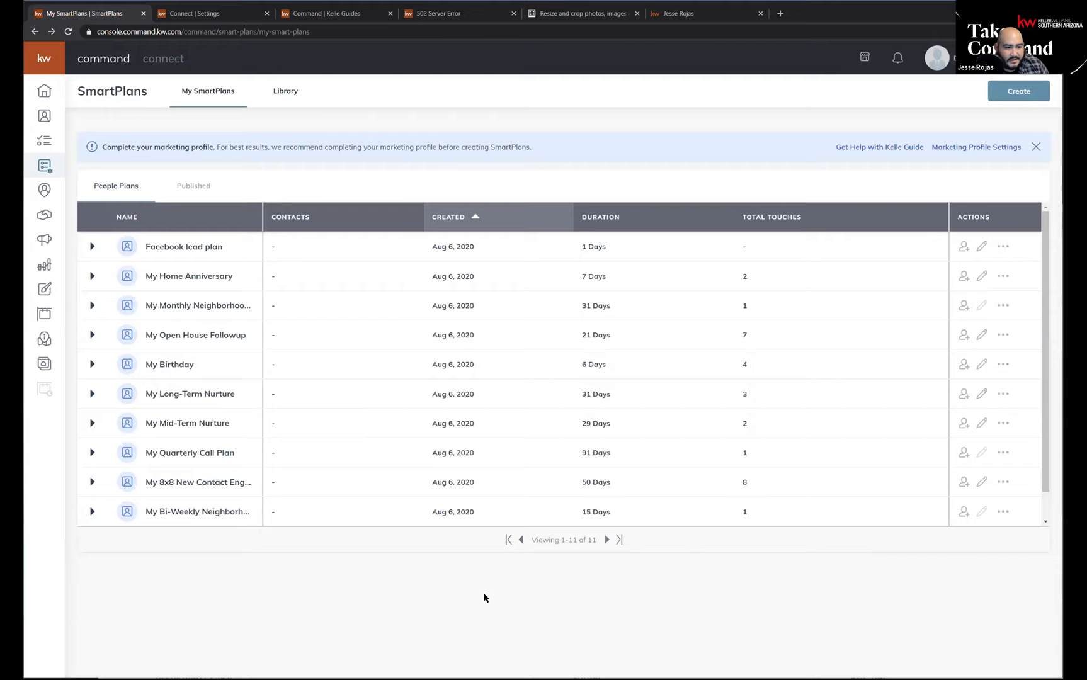